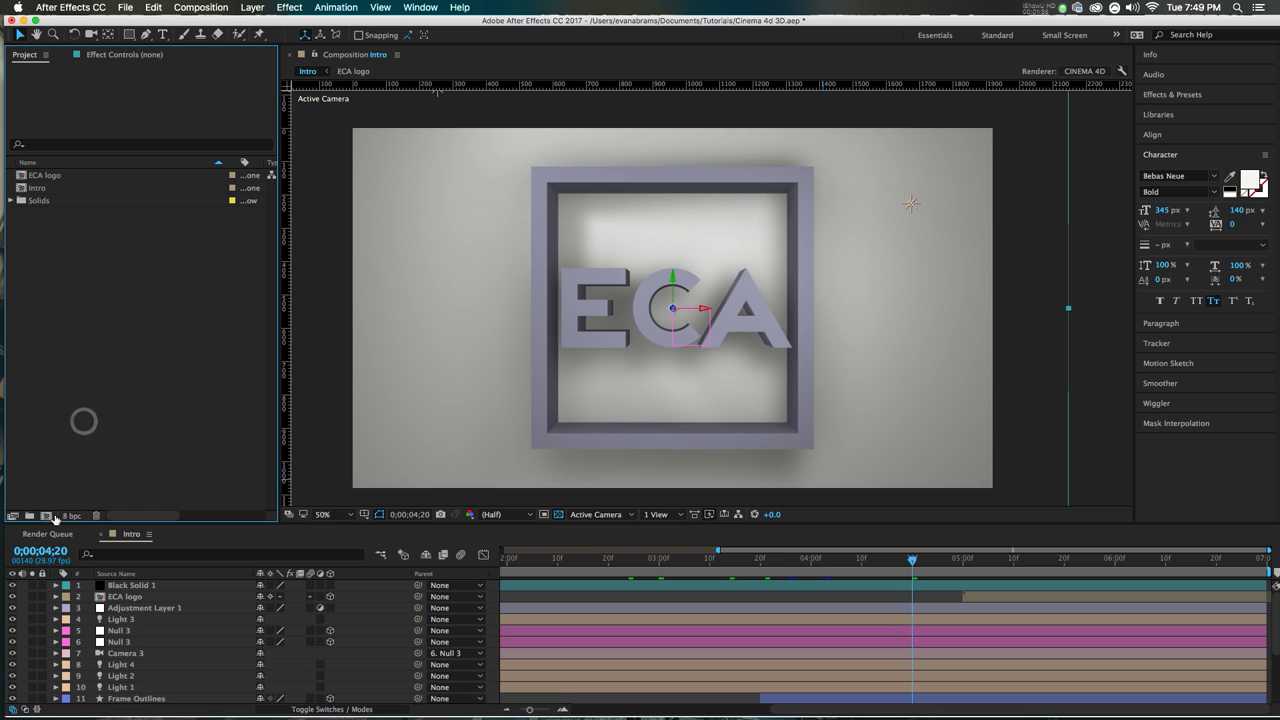
Step: Create Comp 1 with the default 1920×1080 settings
left_click(46, 515)
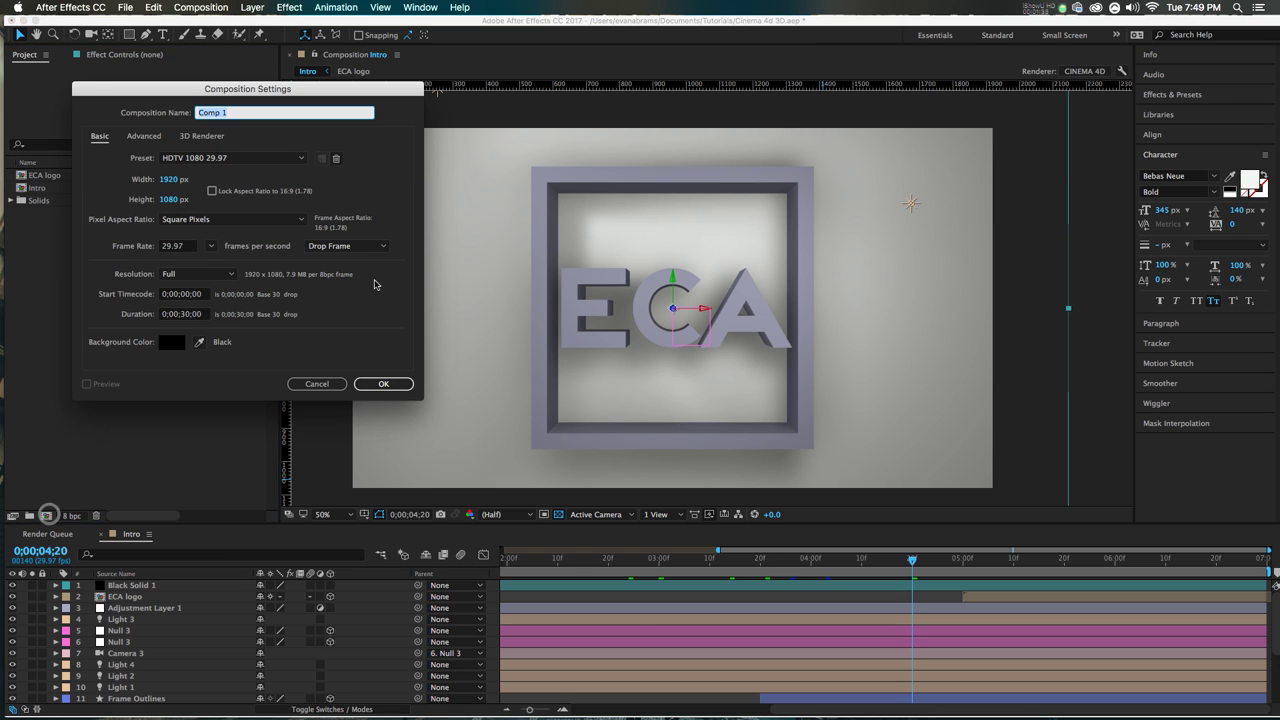
left_click(390, 385)
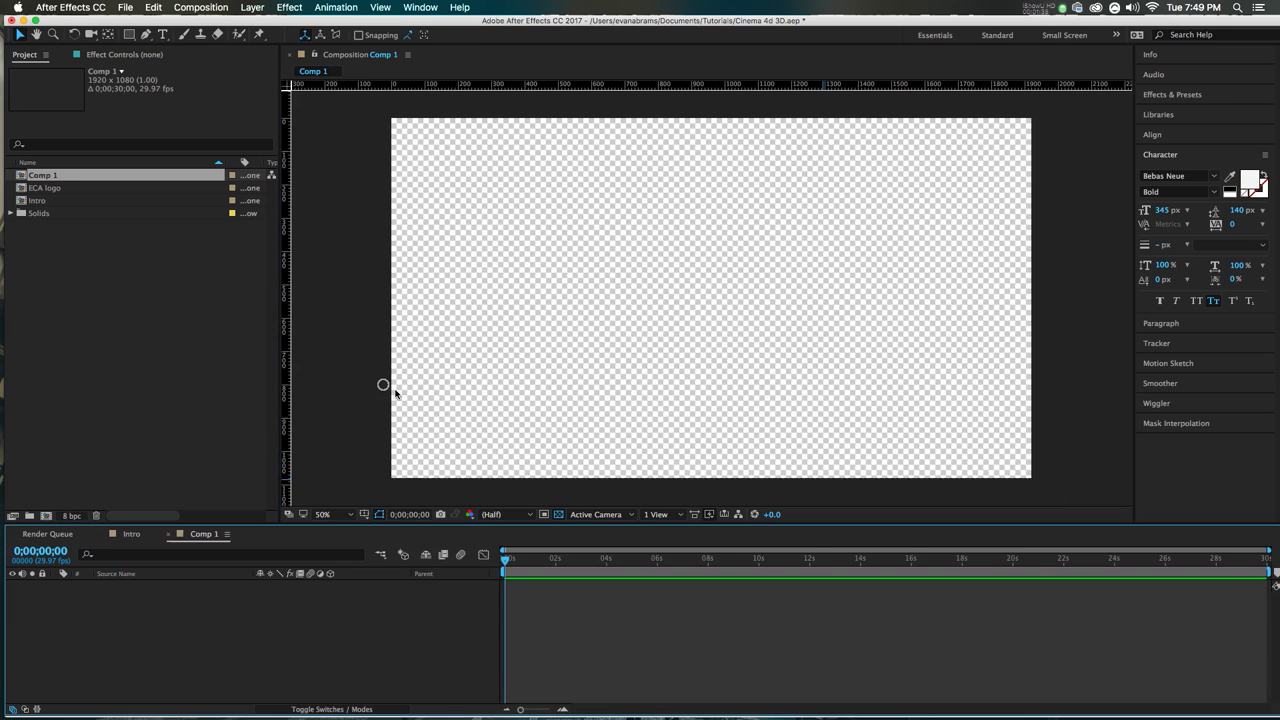
right_click(176, 617)
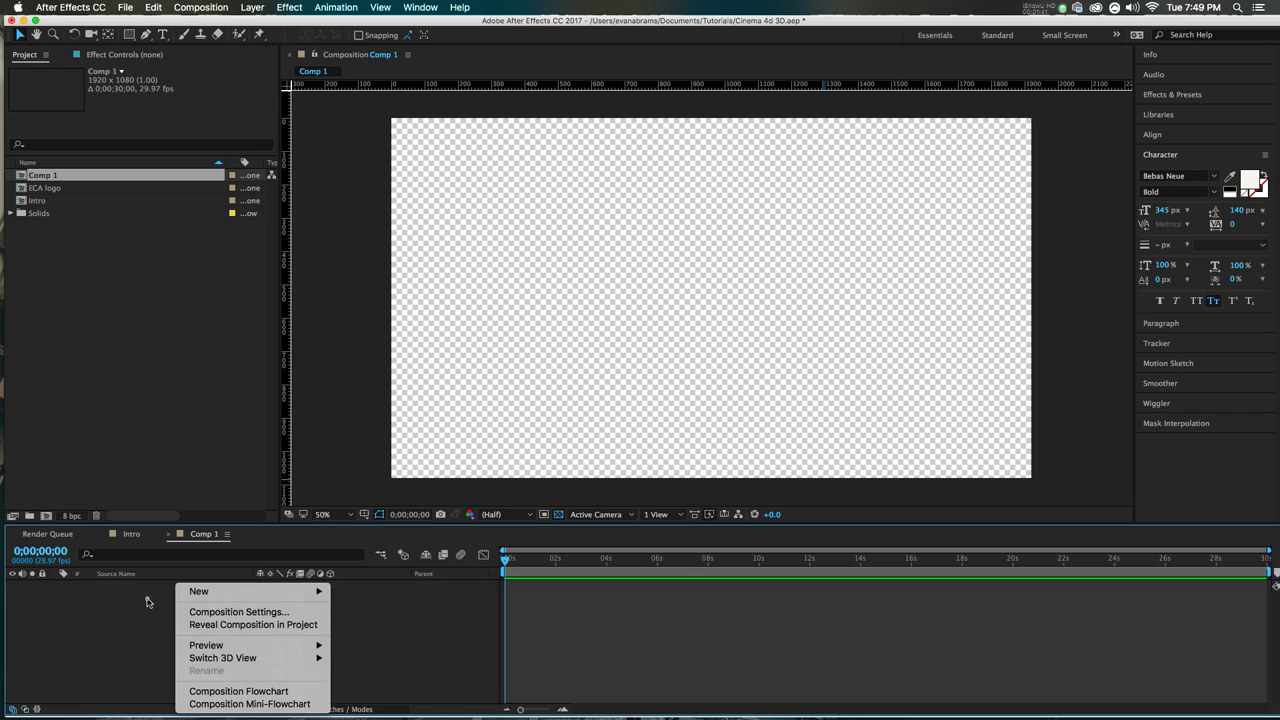
left_click(147, 601)
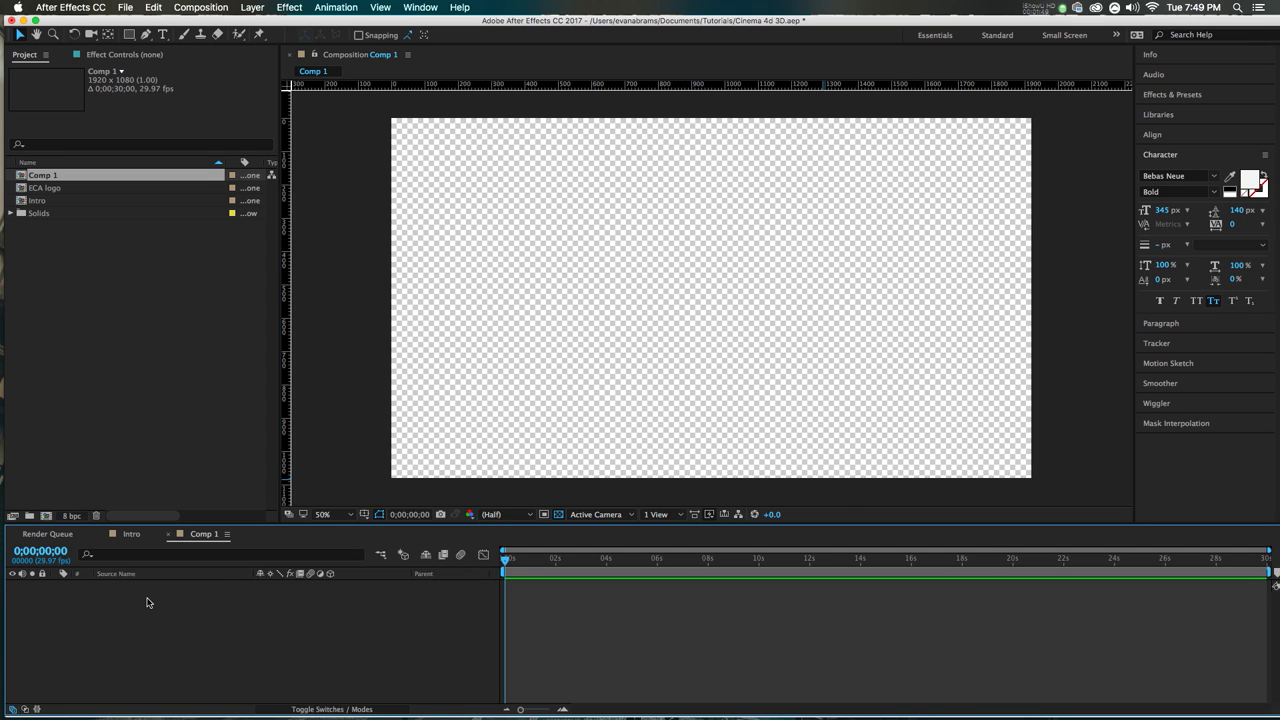
Step: Add a text layer reading 'sfibsfgbjsfg' on the canvas
key("super+t")
left_click(646, 277)
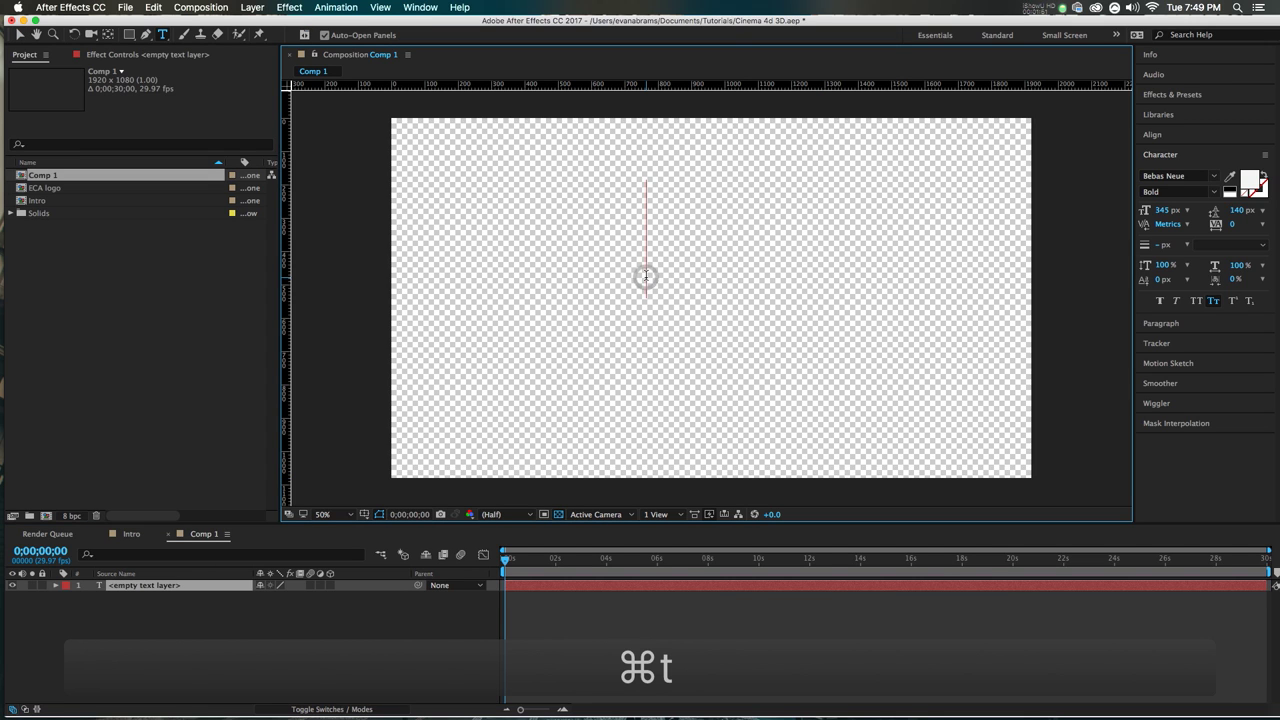
type("sfibsfgbjsfg")
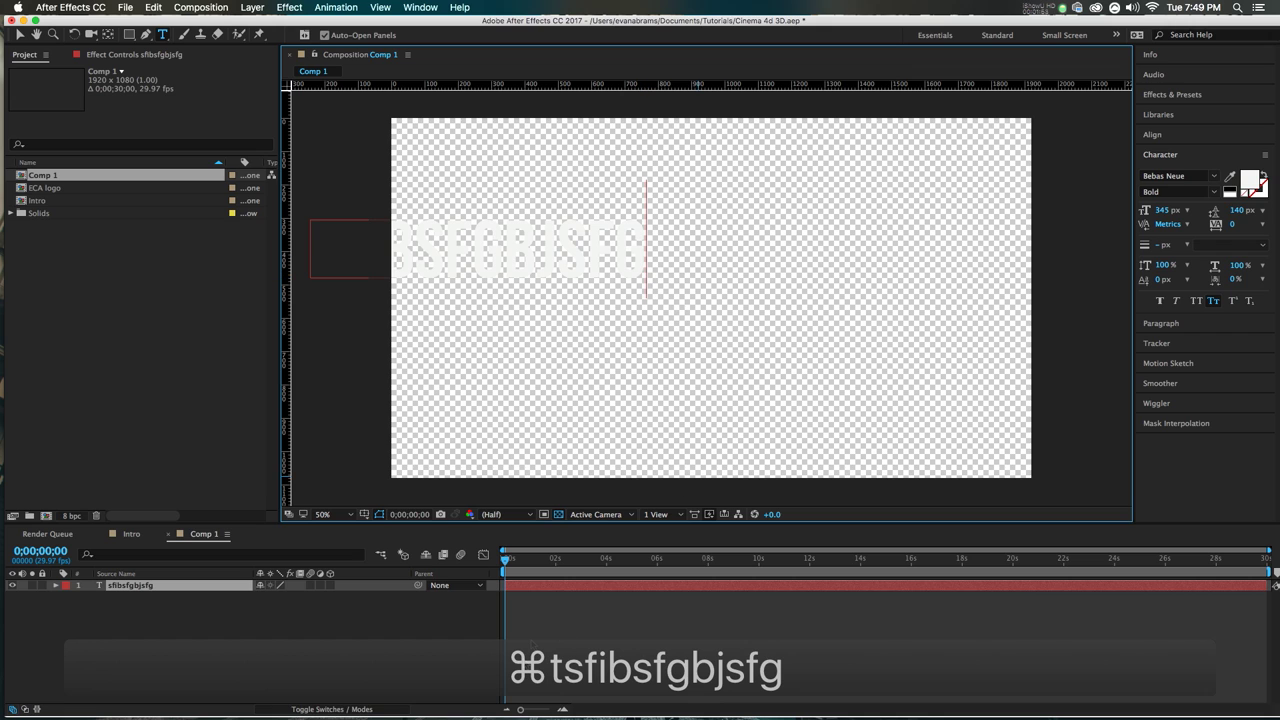
left_click(543, 589)
Step: Centre the text in the composition and colour it green (7CC82D)
key("v")
left_click_drag(327, 228, 553, 257)
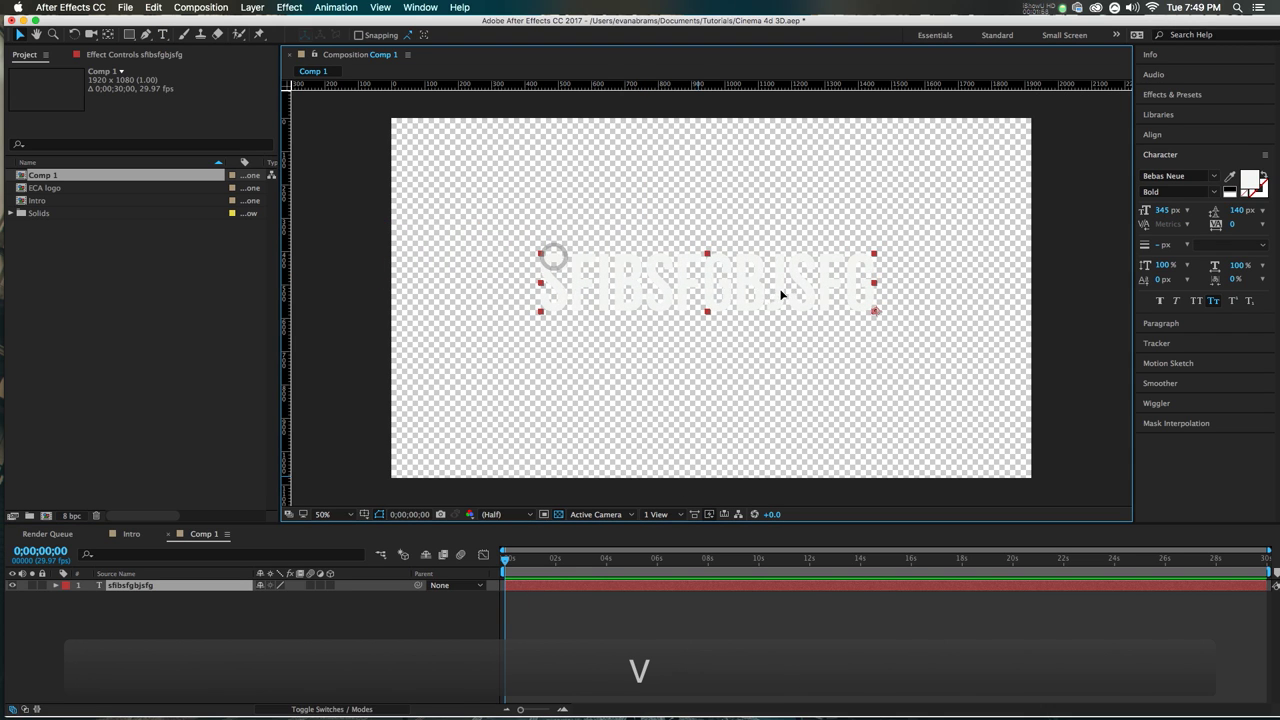
left_click(1250, 178)
left_click_drag(143, 134, 116, 152)
left_click(316, 102)
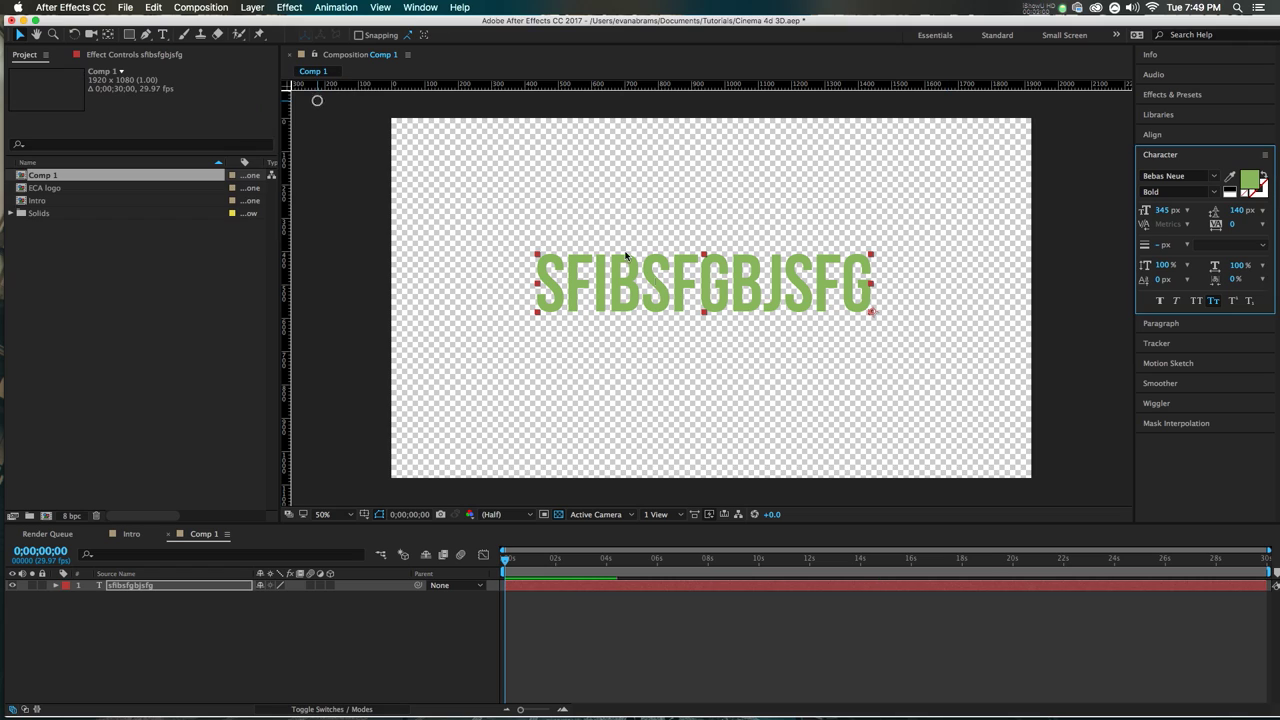
left_click_drag(699, 293, 693, 293)
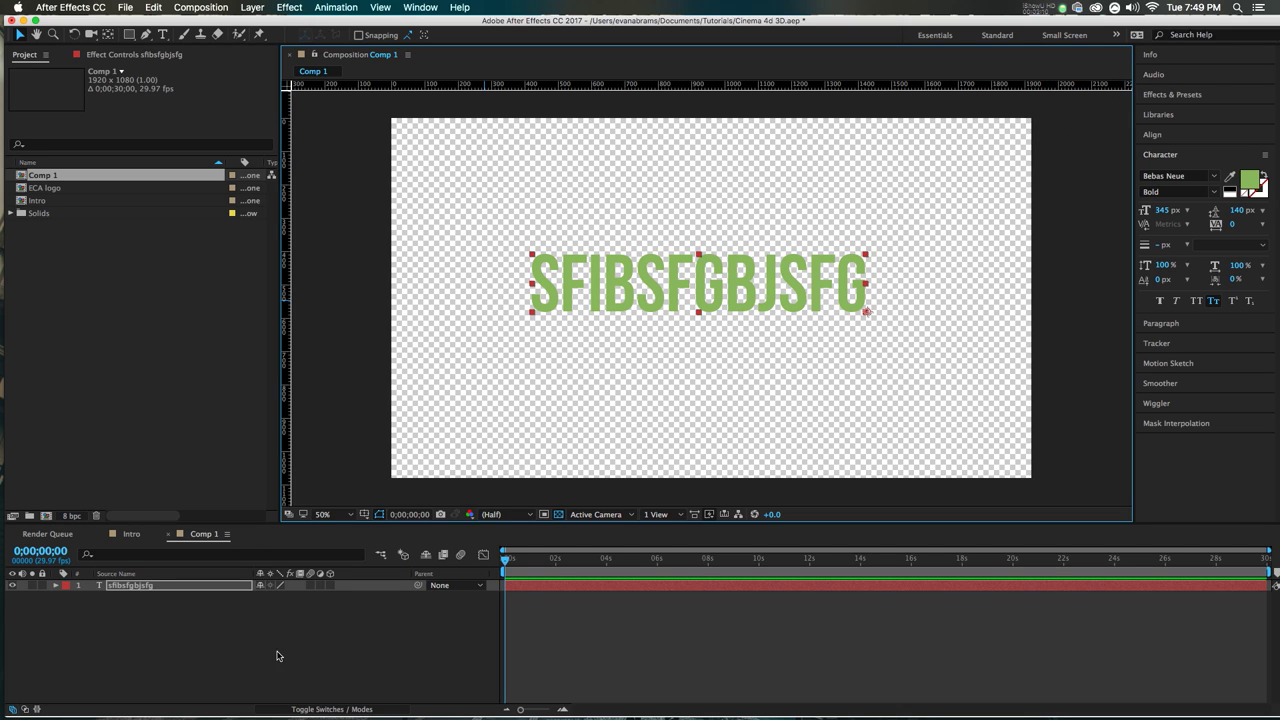
Step: Make the text layer 3D and try the Classic 3D renderer in Composition Settings
left_click(330, 585)
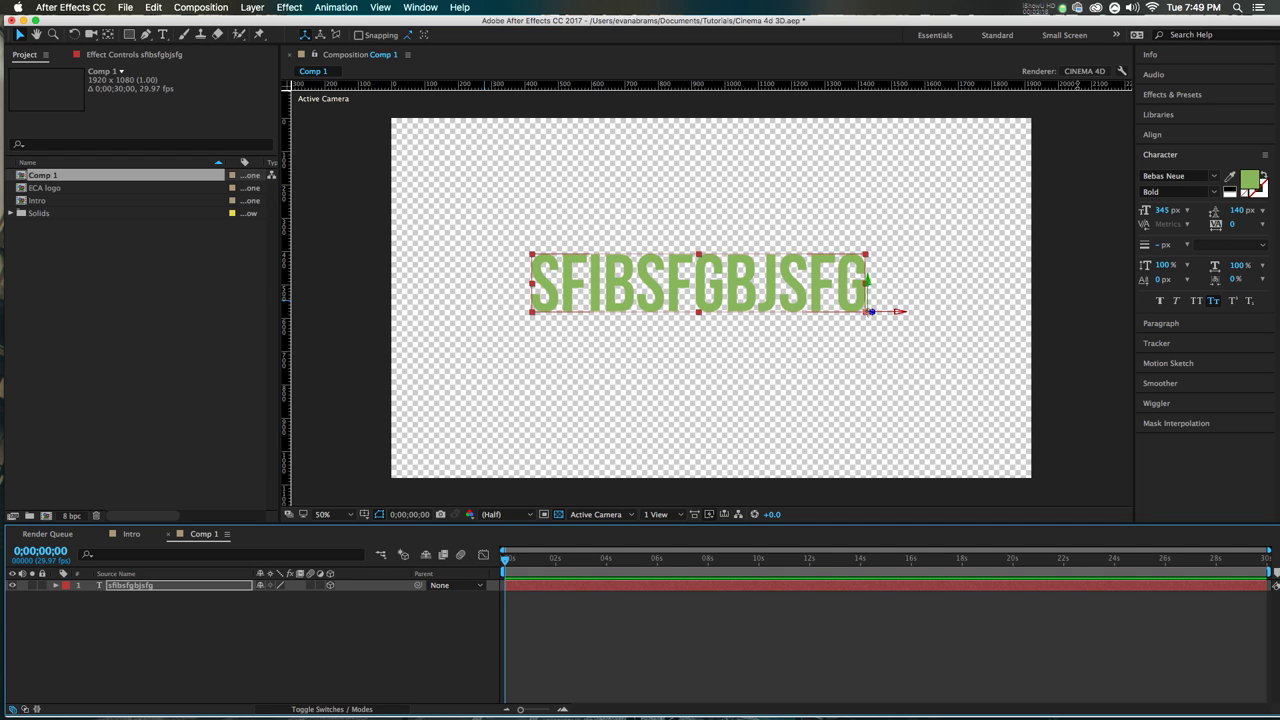
left_click(1084, 71)
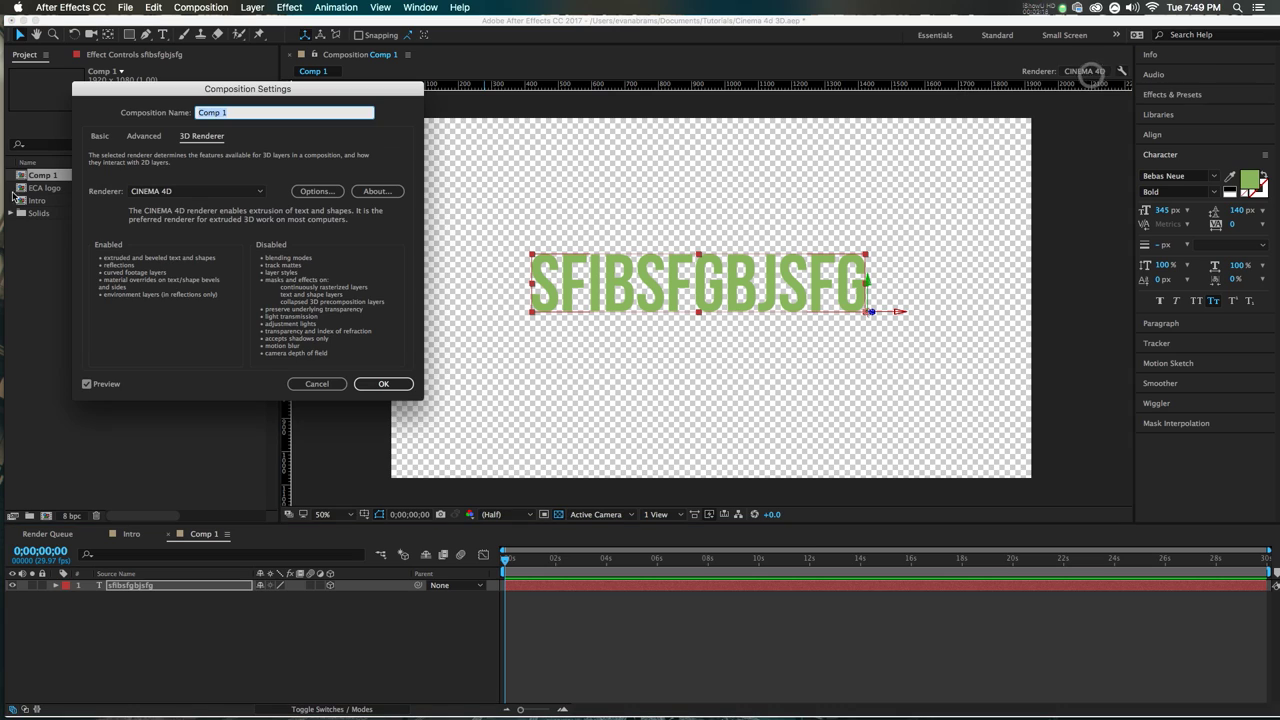
left_click(165, 191)
left_click(164, 203)
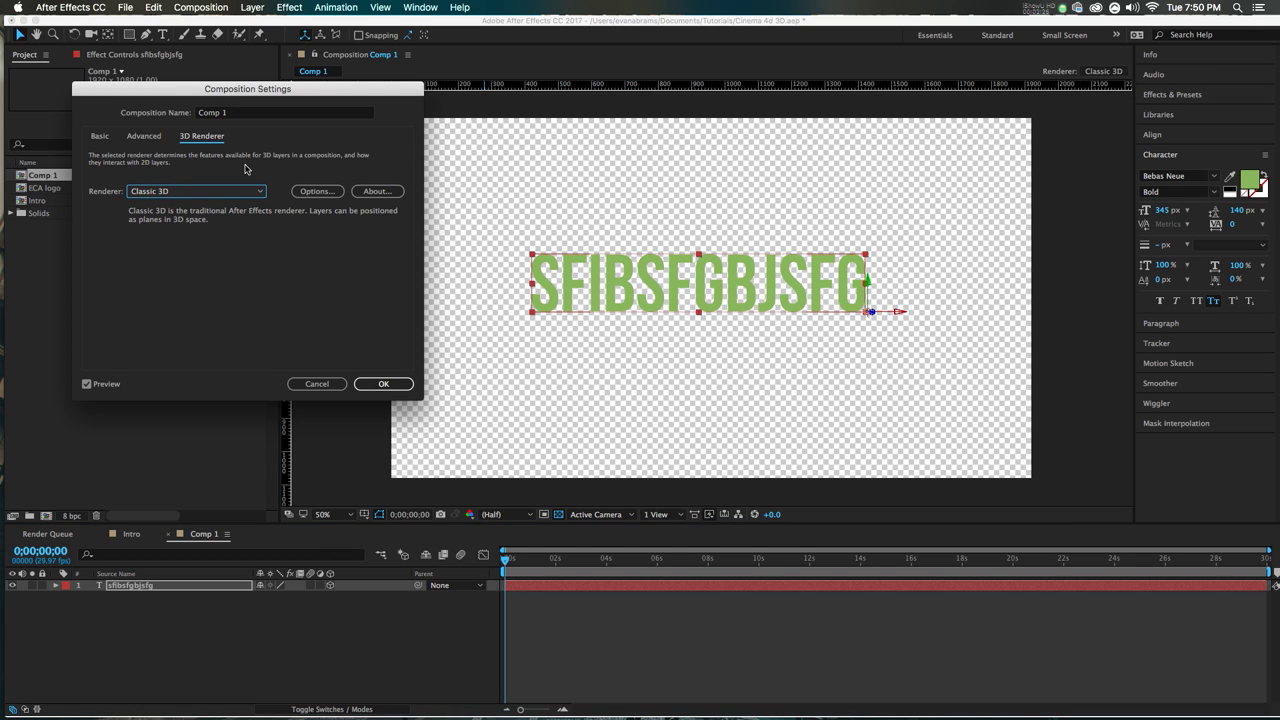
left_click(316, 191)
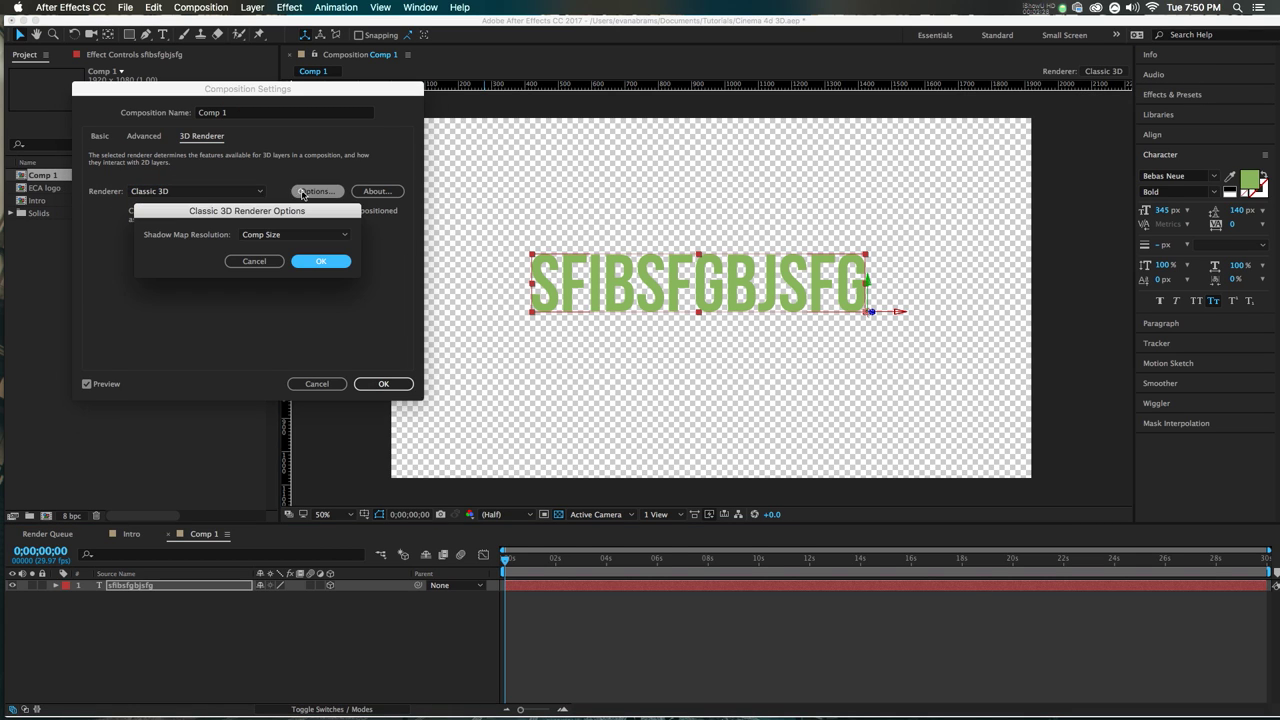
left_click(257, 263)
left_click(377, 191)
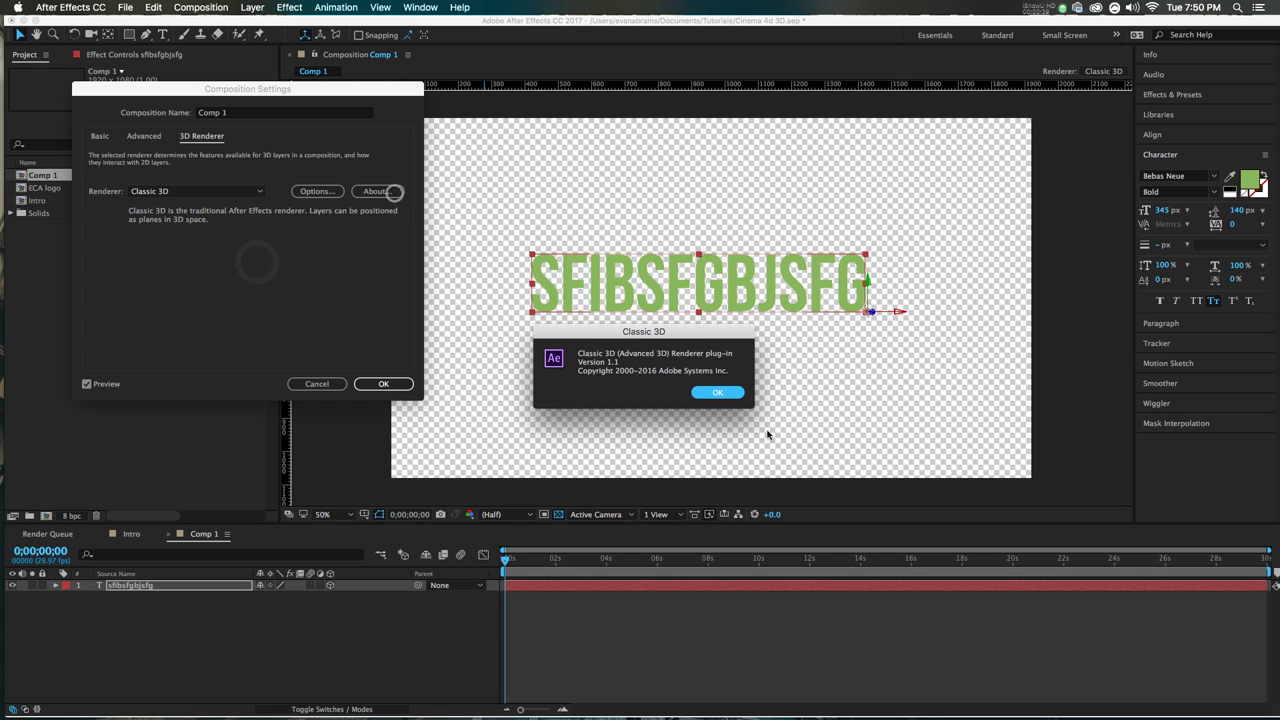
left_click(718, 393)
Step: Try Ray-traced 3D, then set the renderer back to CINEMA 4D and confirm
left_click(228, 193)
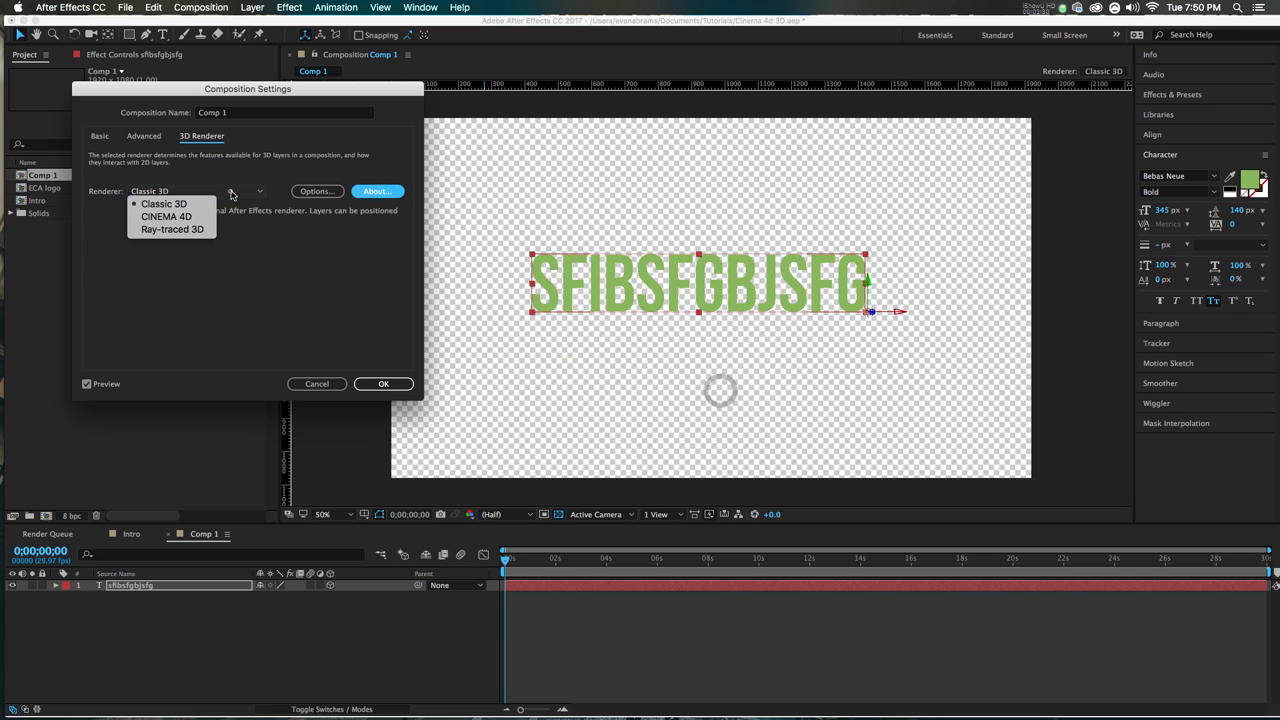
left_click(182, 230)
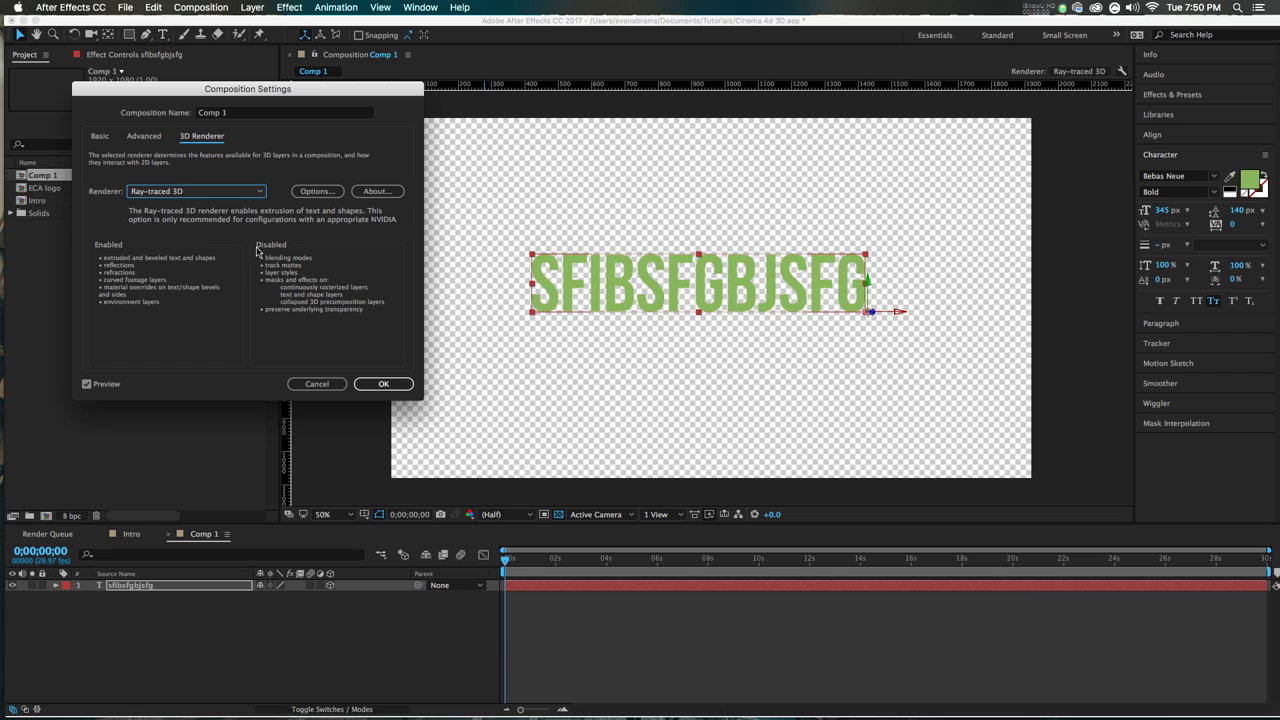
left_click(200, 192)
left_click(191, 215)
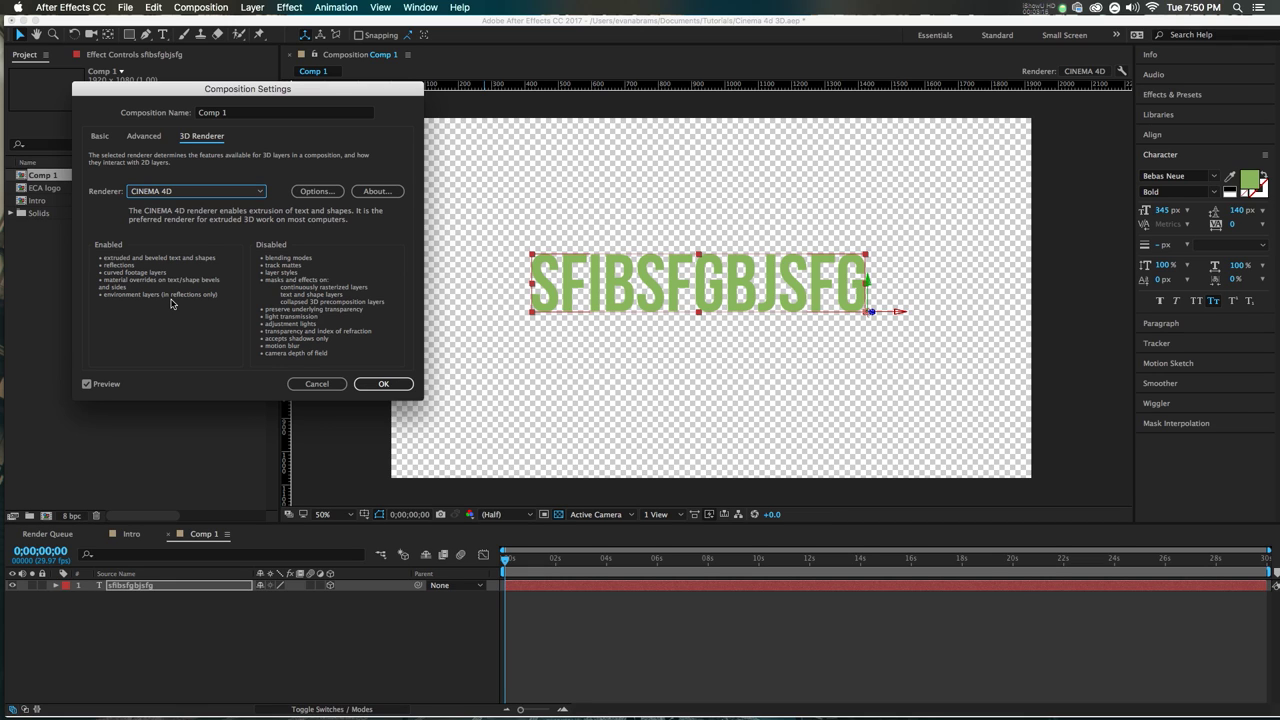
left_click(379, 386)
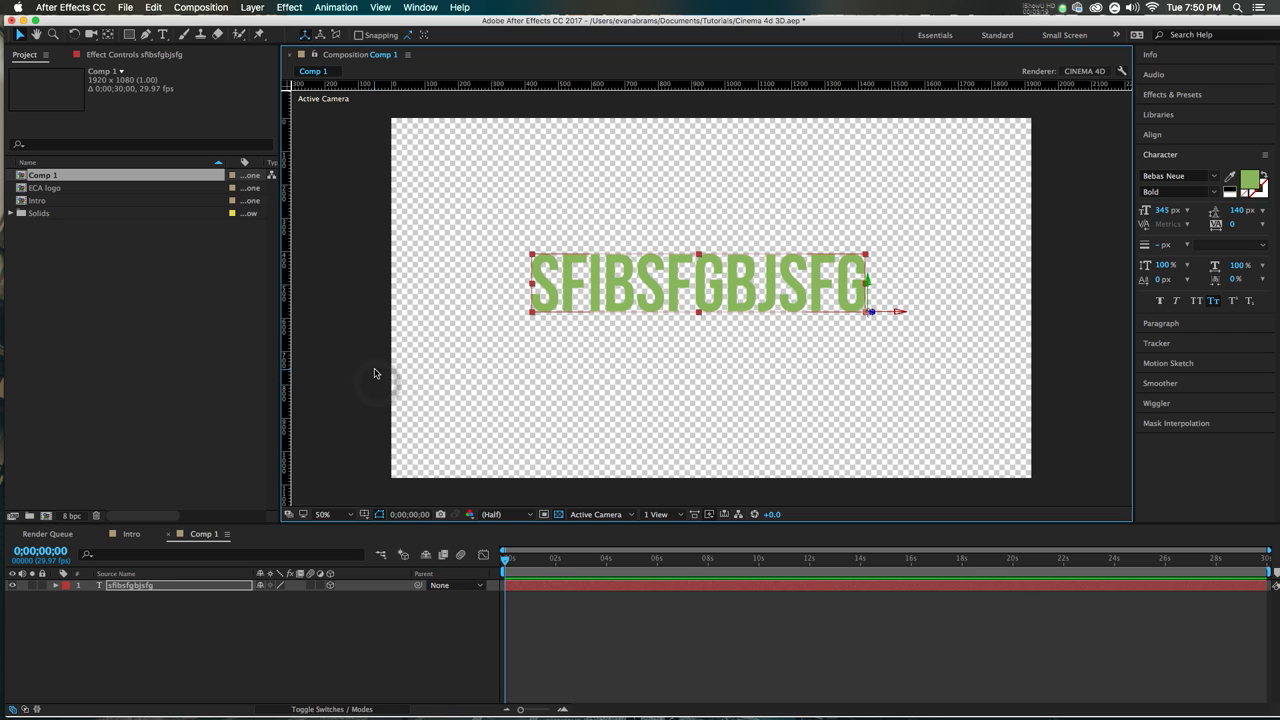
Step: Reveal the text's Geometry and Material Options and set Extrusion Depth to 103
left_click(56, 586)
left_click(84, 621)
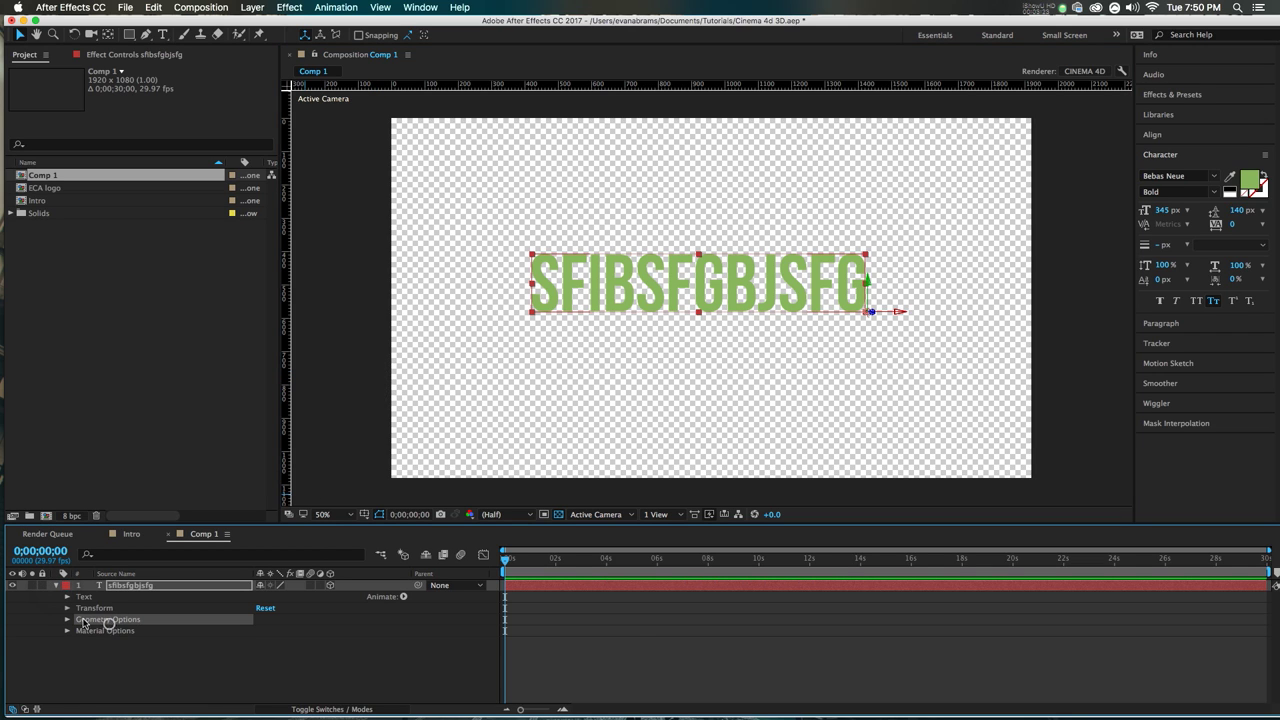
left_click(67, 619)
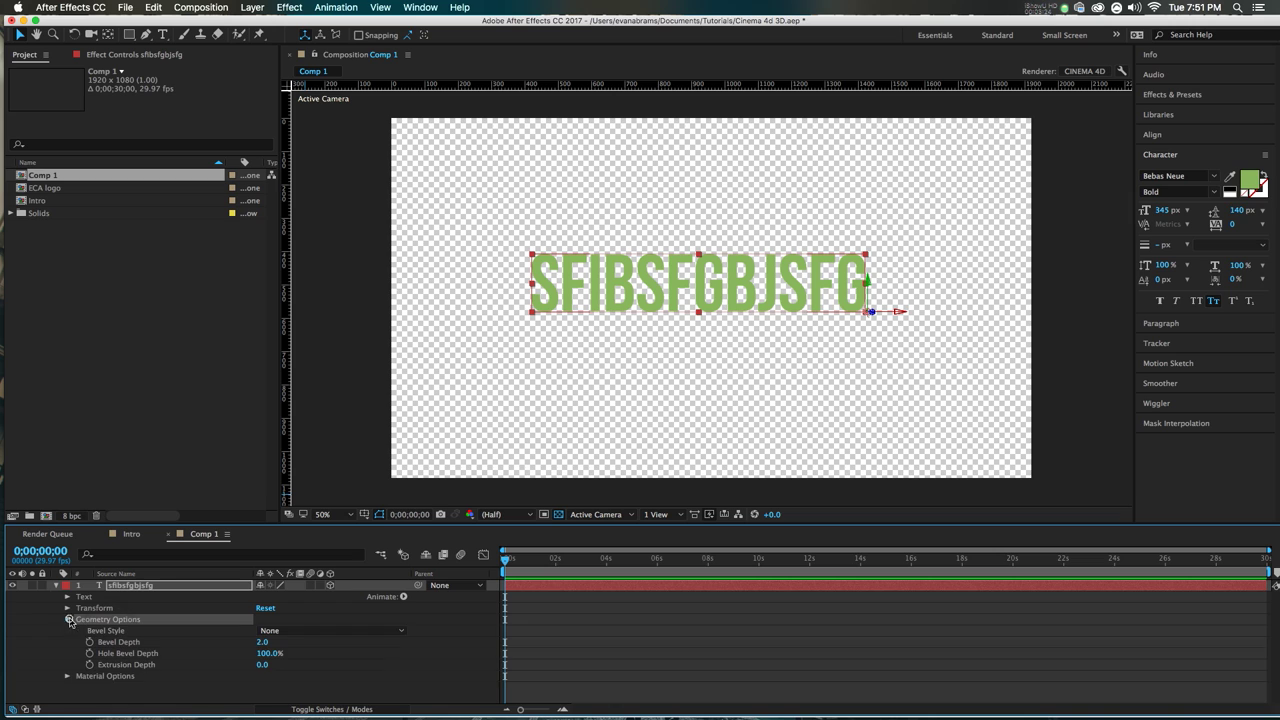
left_click(66, 676)
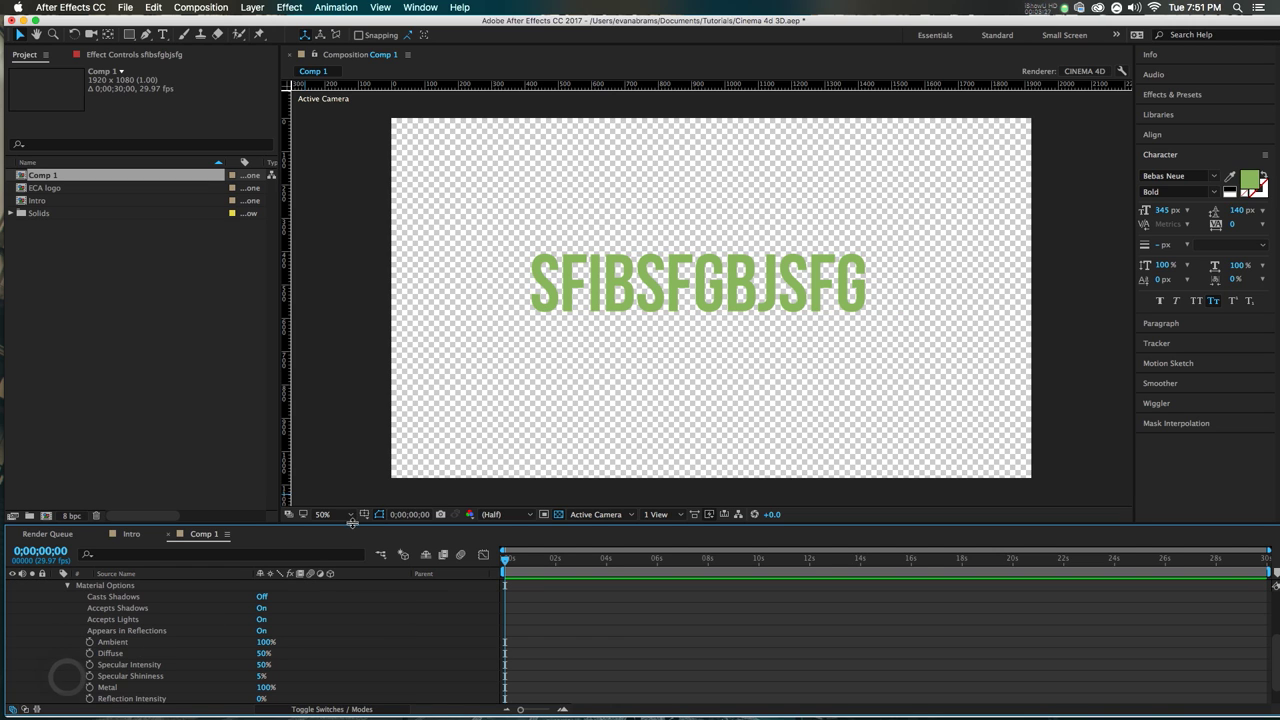
left_click_drag(352, 522, 352, 341)
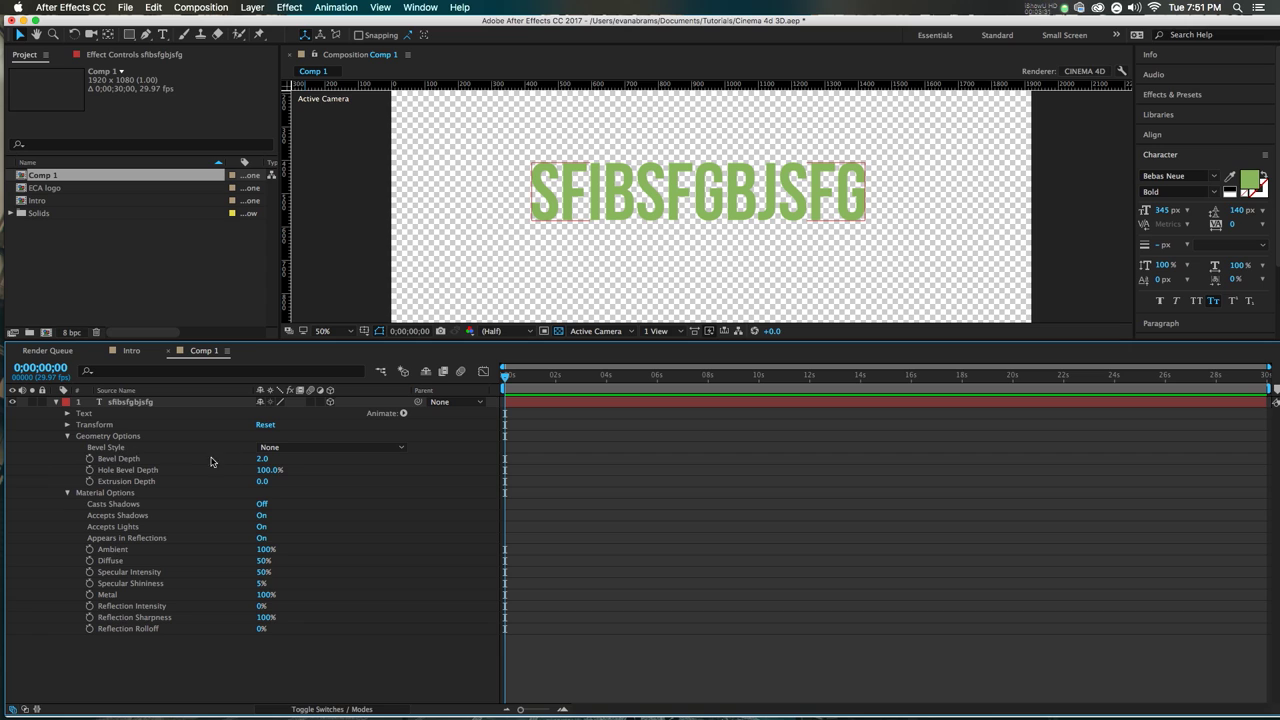
left_click(137, 437)
left_click(140, 447)
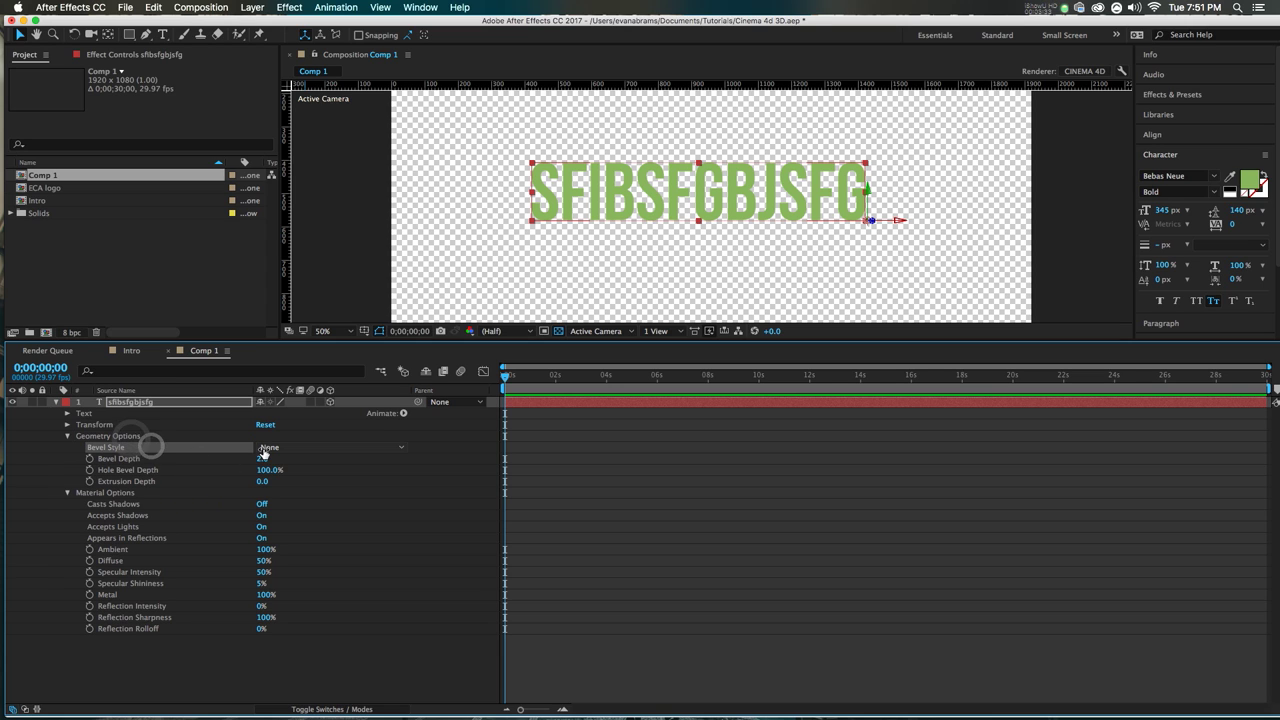
left_click_drag(263, 481, 327, 477)
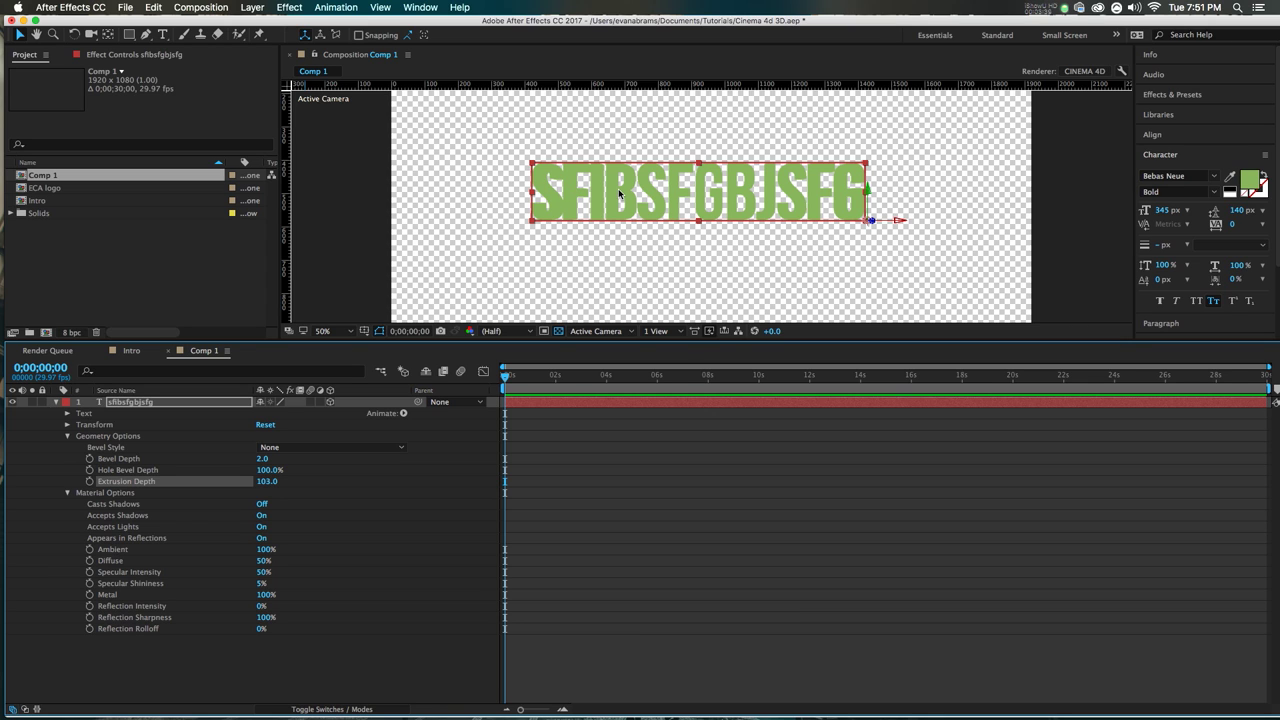
key("period")
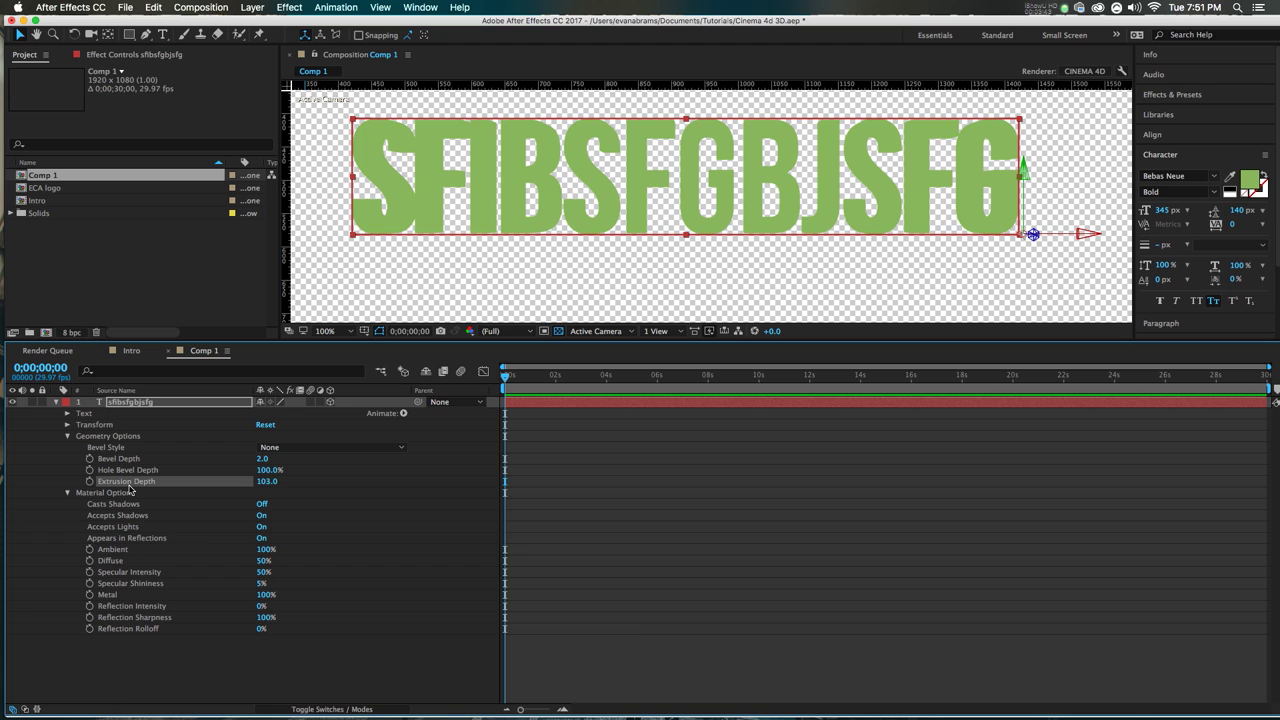
Step: Add a Point light named Light 1 and deepen the text extrusion to 155
right_click(152, 665)
mouse_move(206, 598)
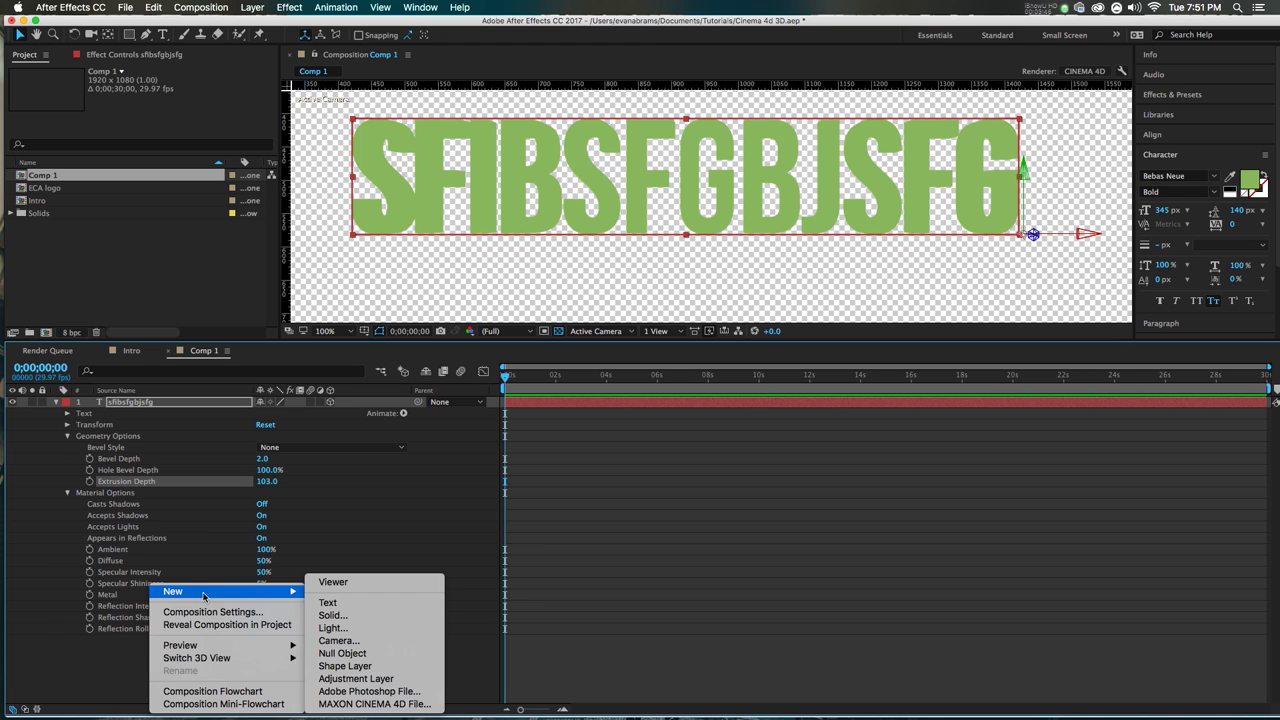
left_click(364, 628)
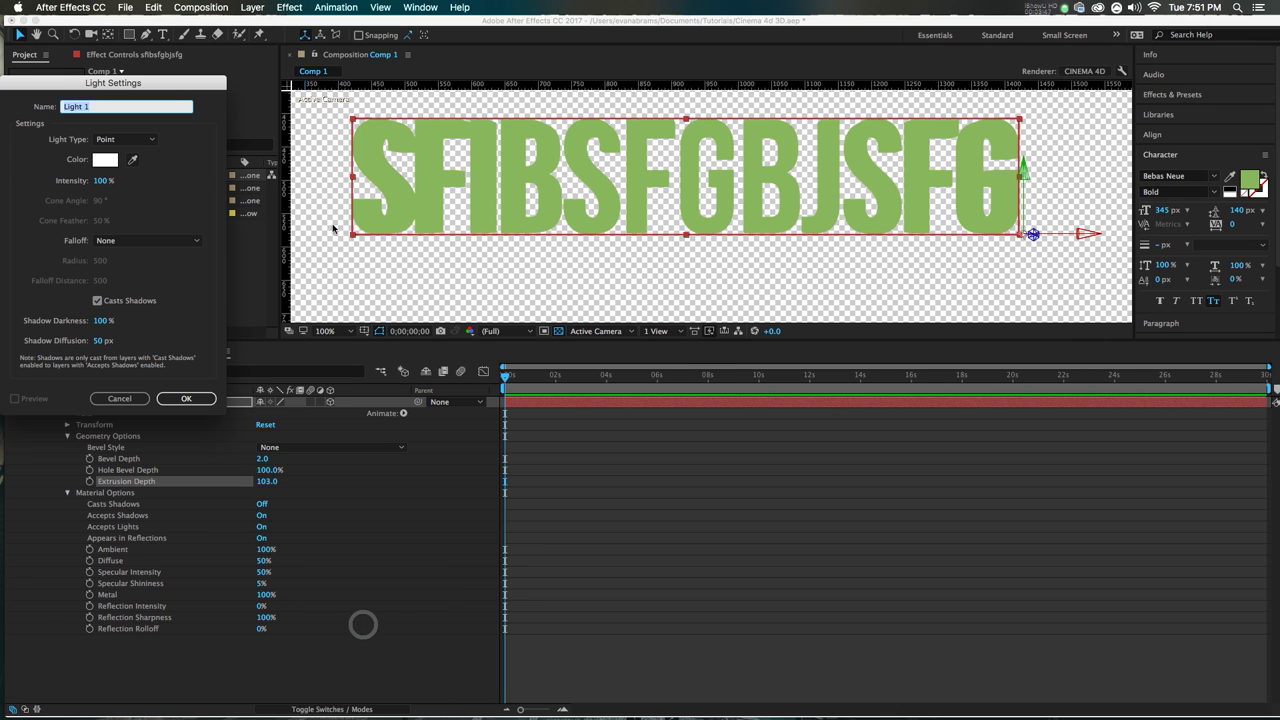
left_click(185, 399)
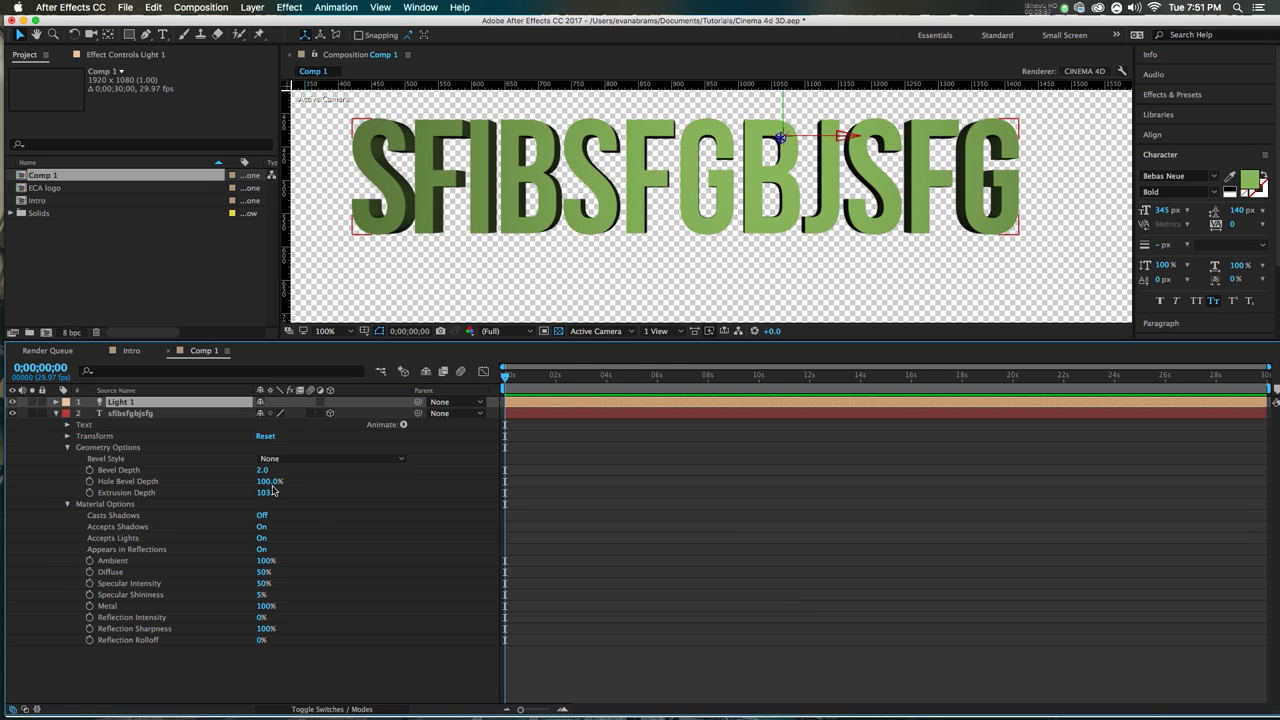
left_click_drag(272, 490, 286, 488)
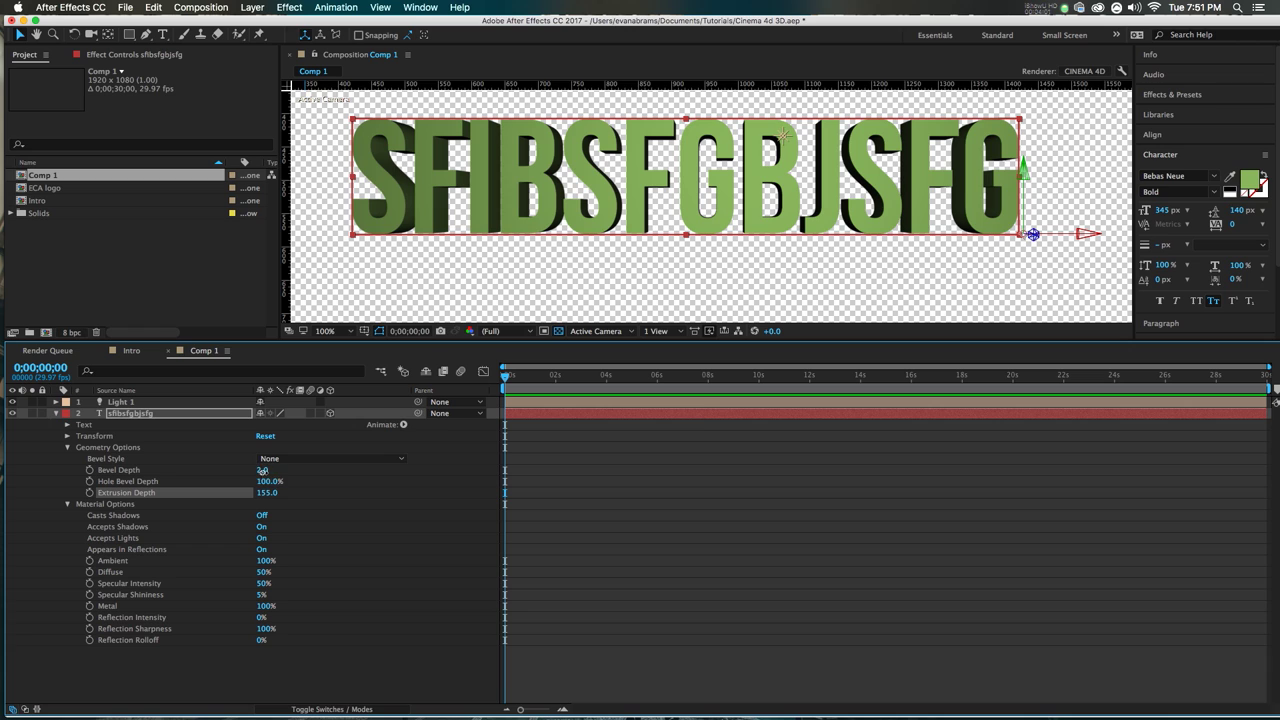
left_click(261, 470)
Step: Set the text's Bevel Style to Angular
left_click(262, 456)
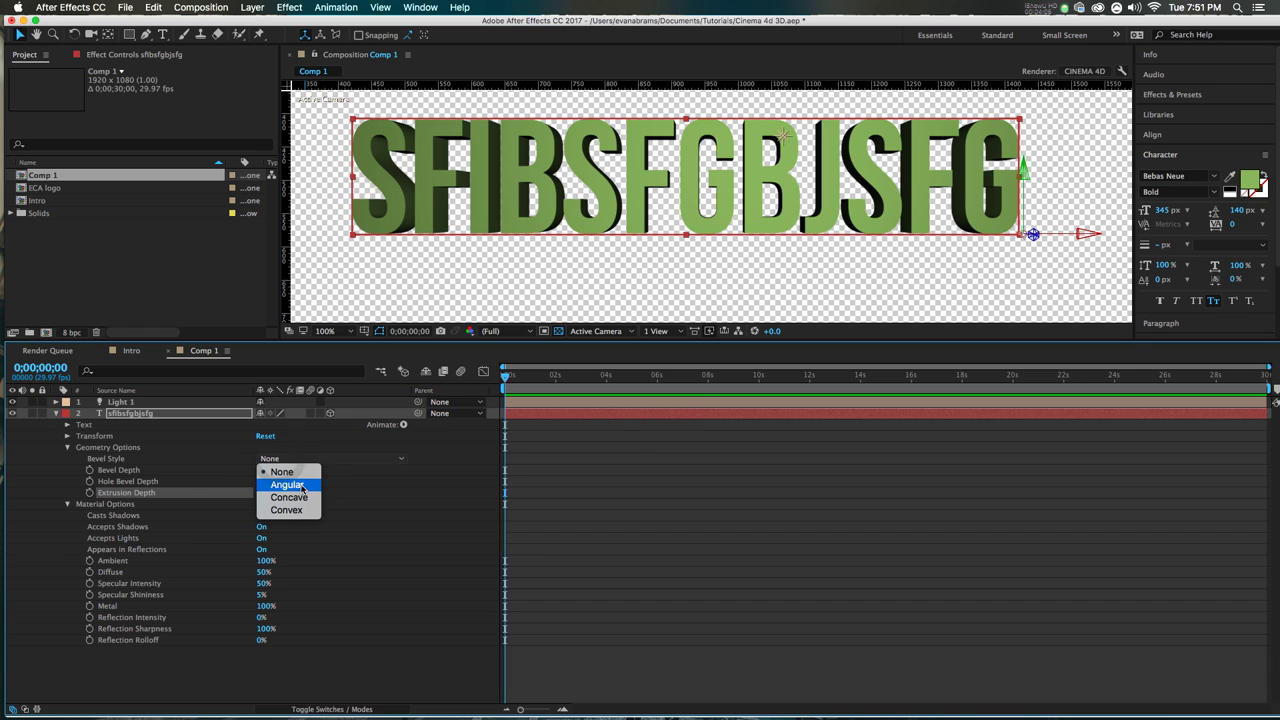
left_click(302, 488)
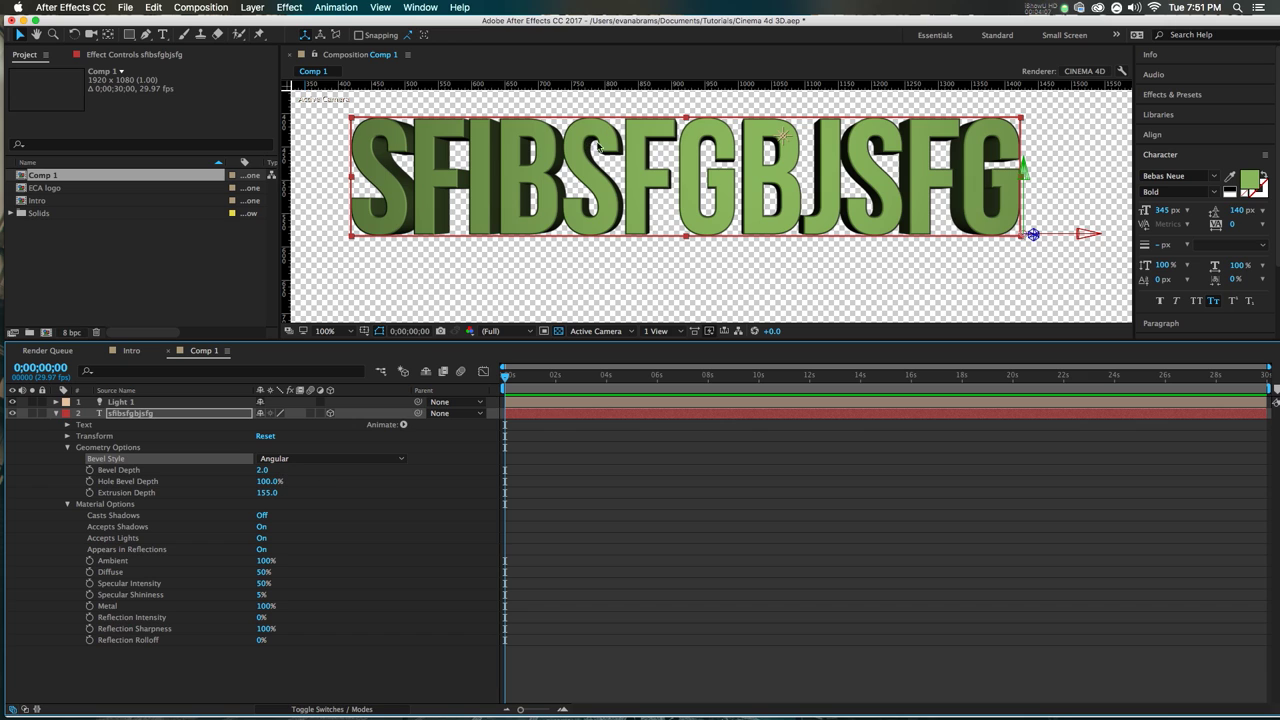
scroll(598, 146, "up", 4)
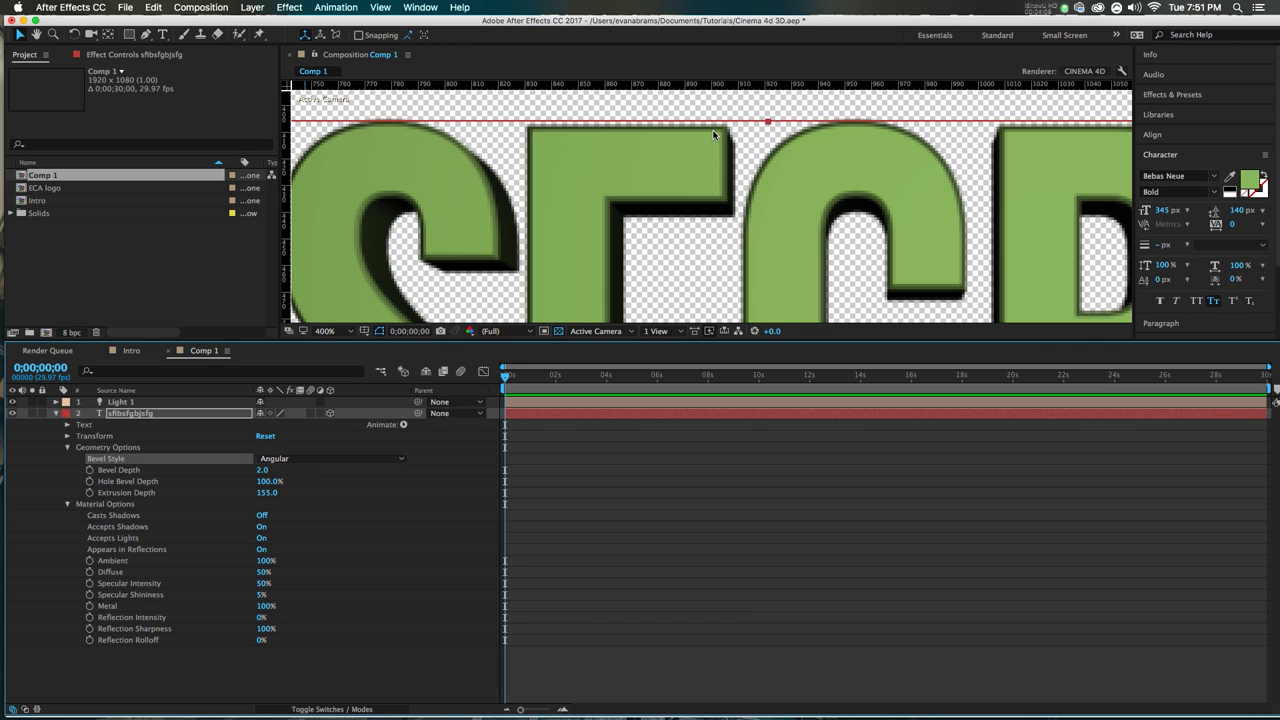
scroll(713, 133, "down", 2)
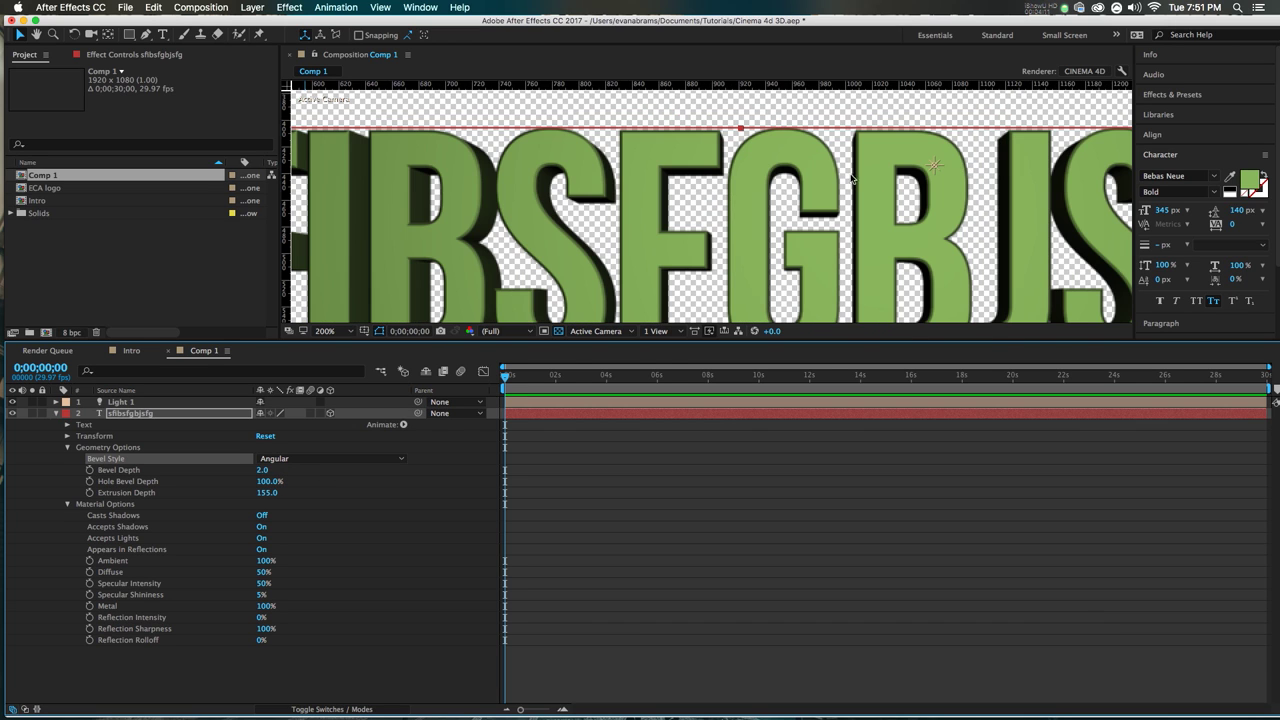
scroll(945, 202, "up", 2)
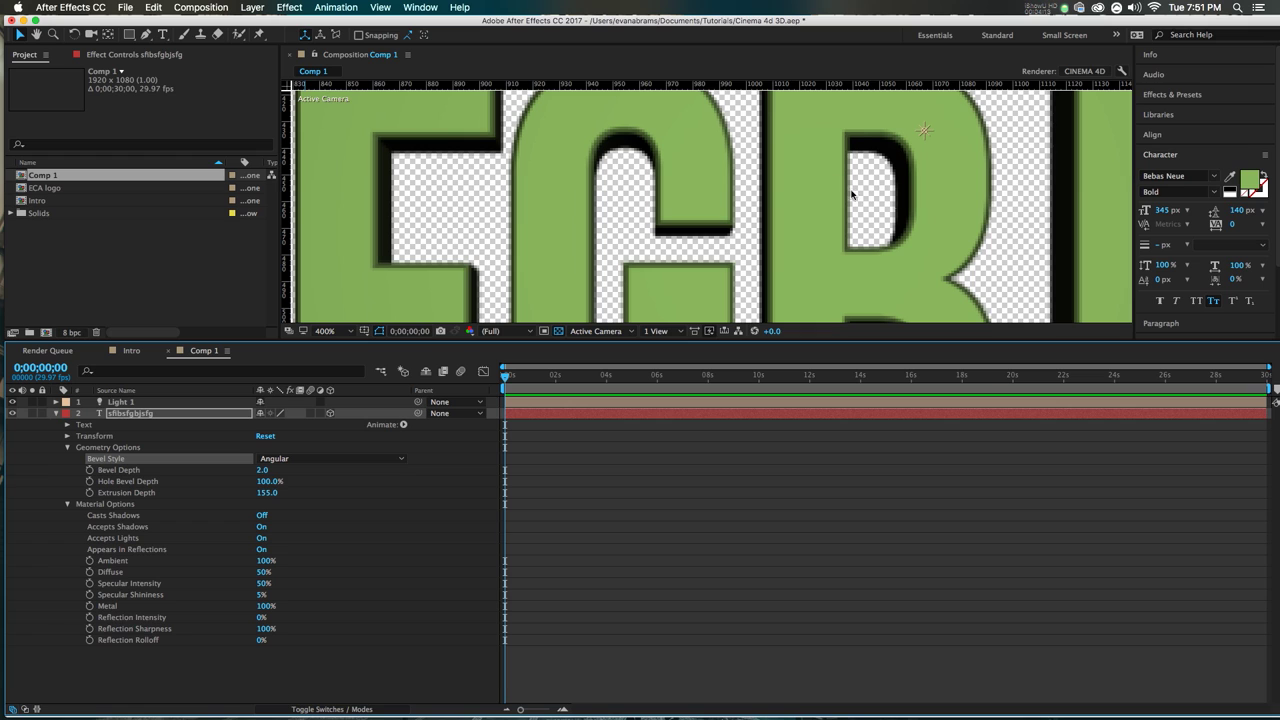
Step: Try Hole Bevel Depth at 0% and 100%, and deepen the bevel to 8.9
left_click(285, 484)
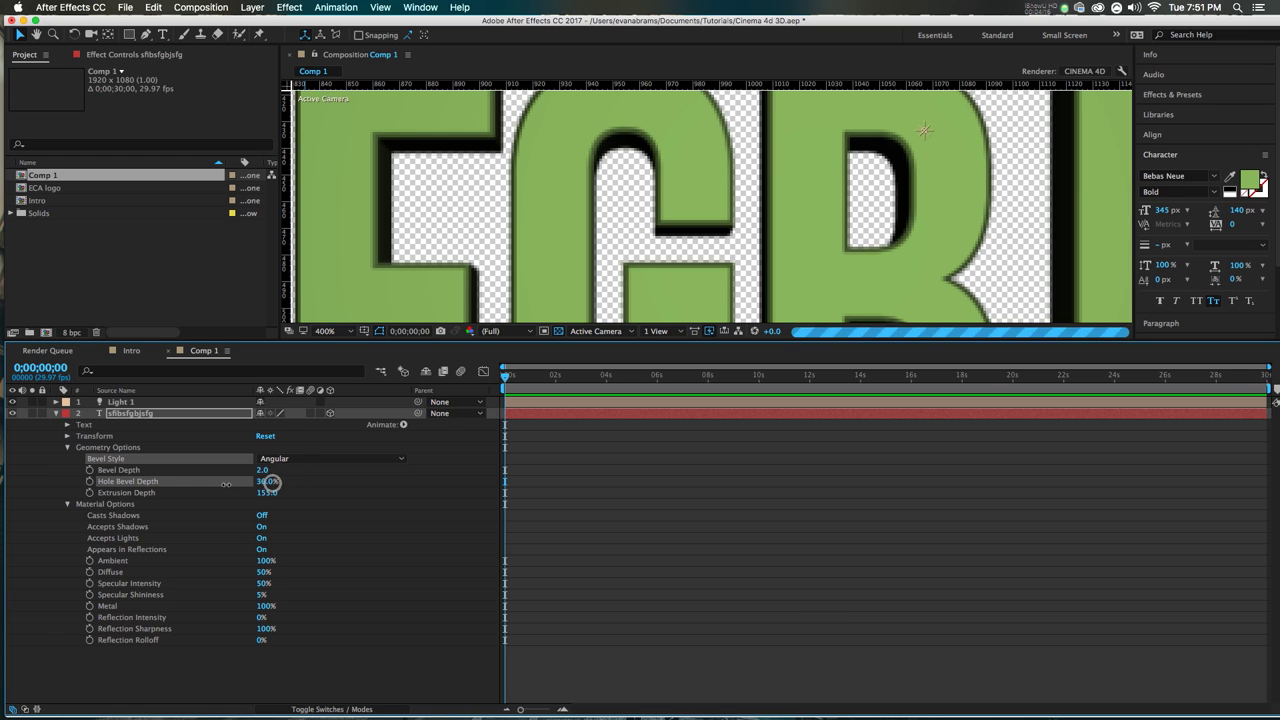
type("0")
key("Return")
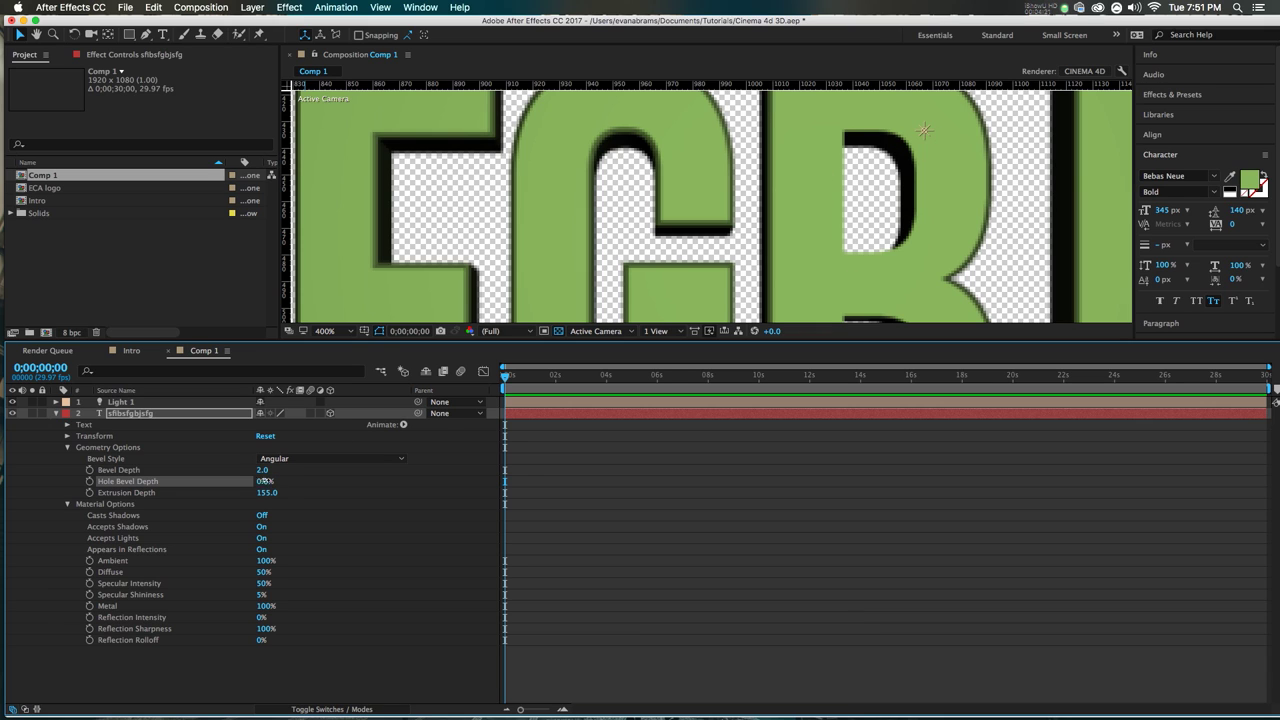
left_click_drag(263, 481, 451, 492)
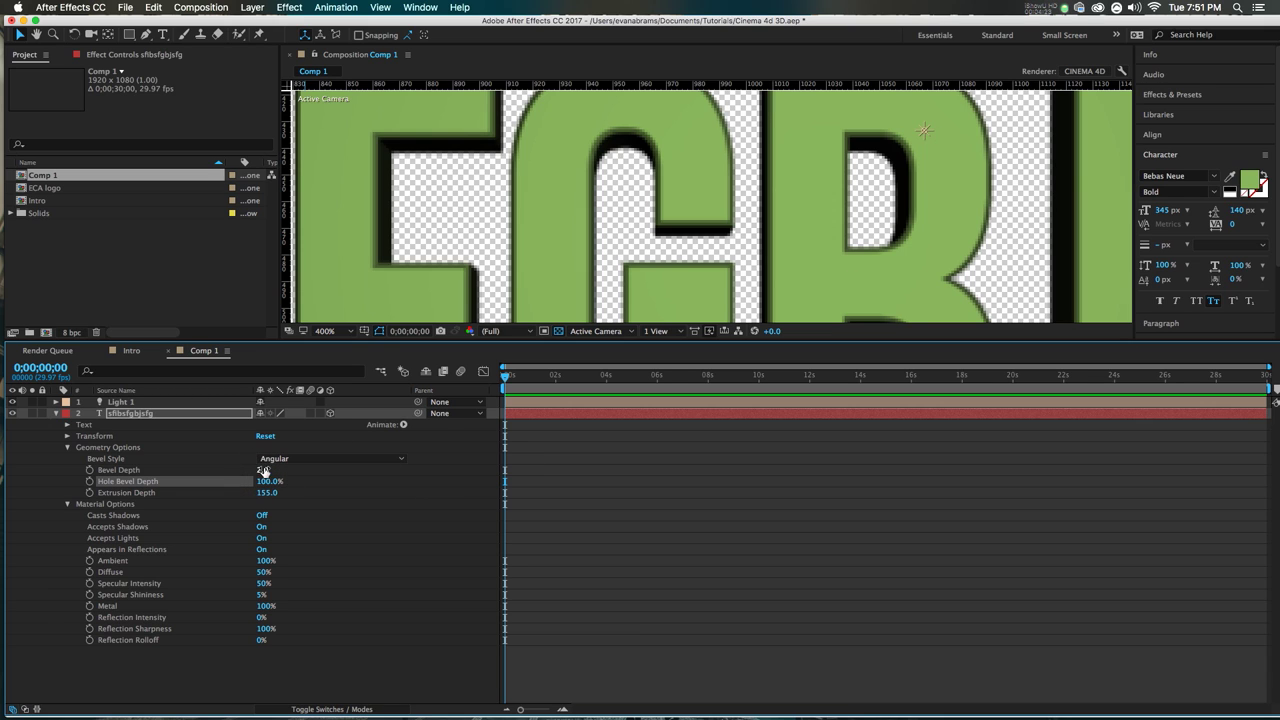
left_click_drag(263, 471, 333, 484)
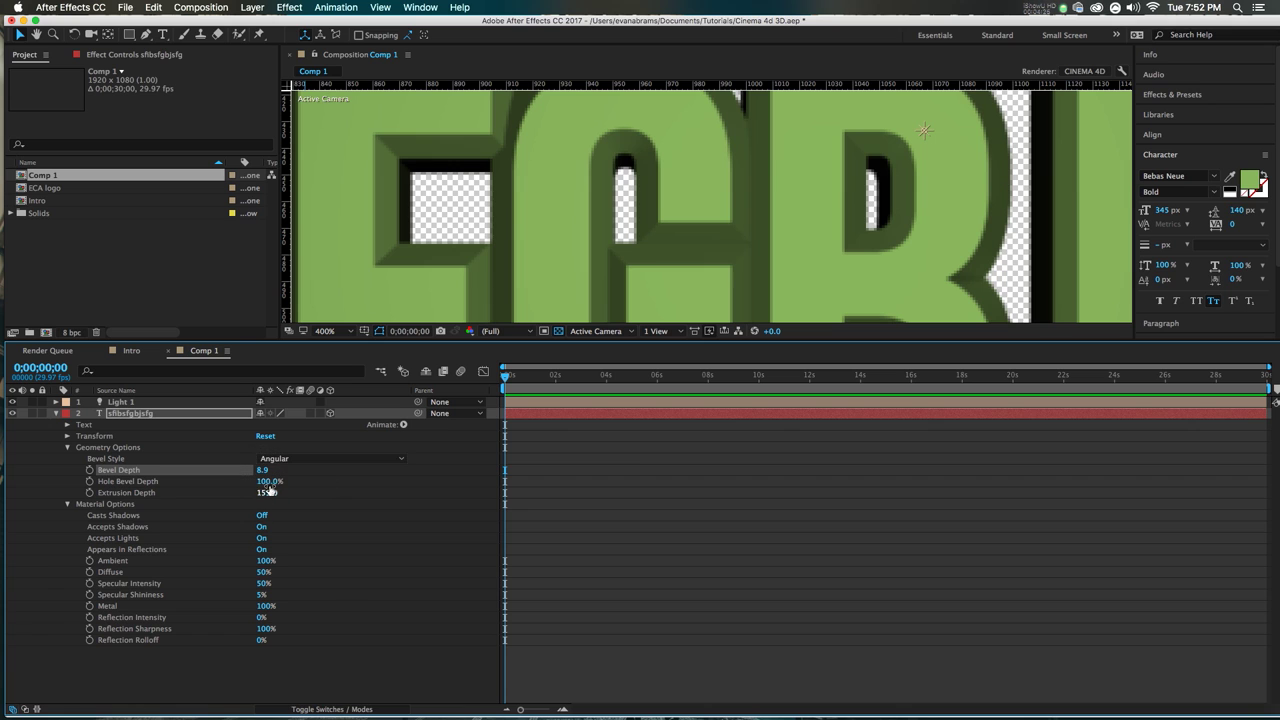
Step: Undo a Hole Bevel Depth change and bring Bevel Depth back to 0
left_click(269, 482)
type("0")
key("Return")
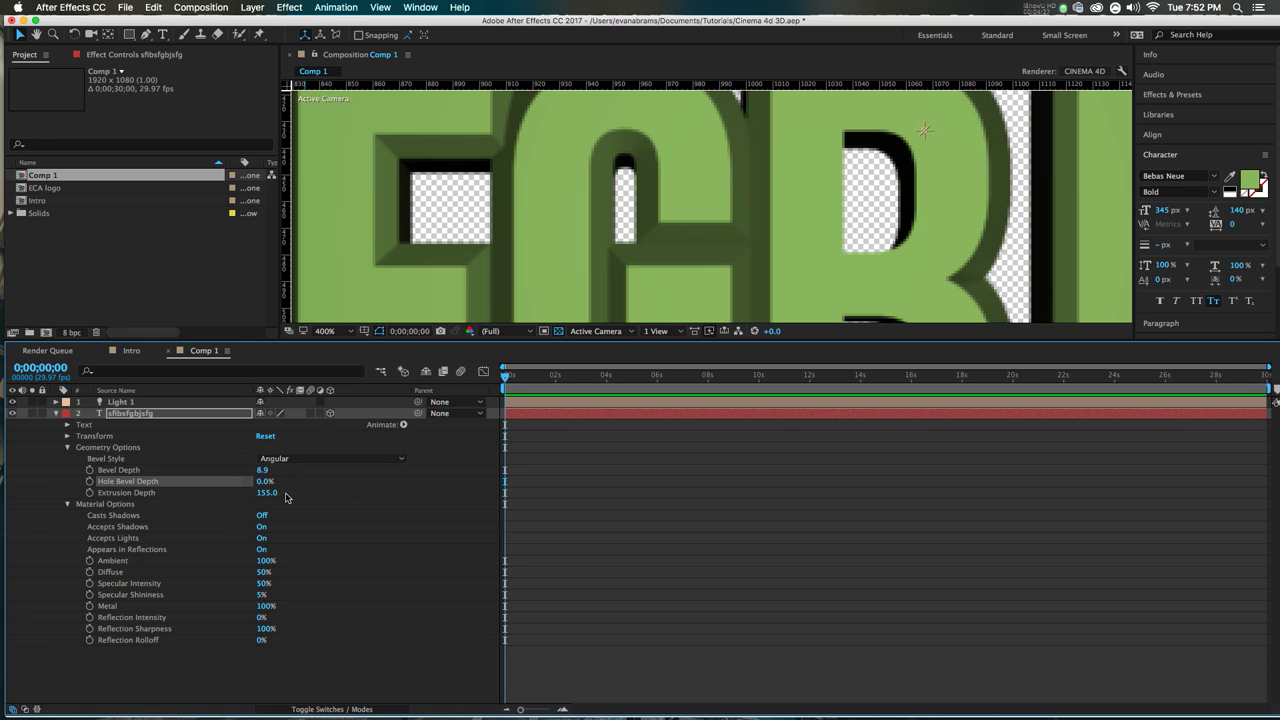
key("super+z")
key("slash")
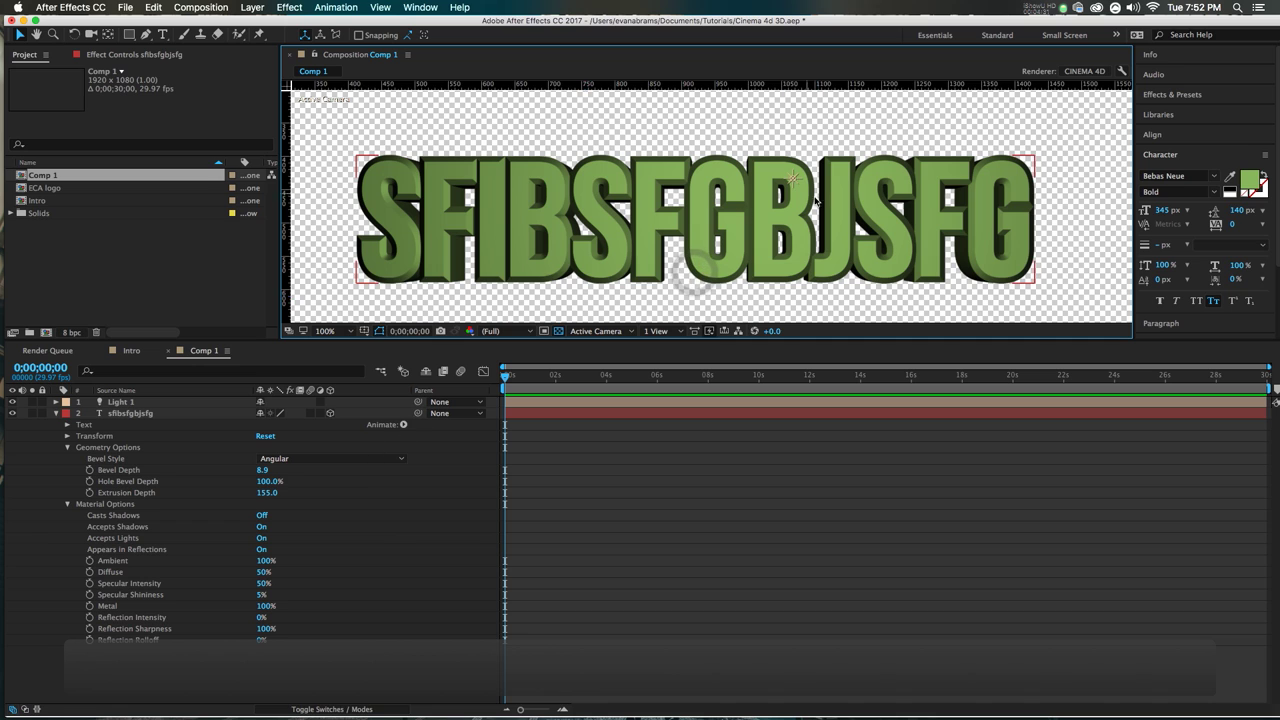
left_click(829, 212)
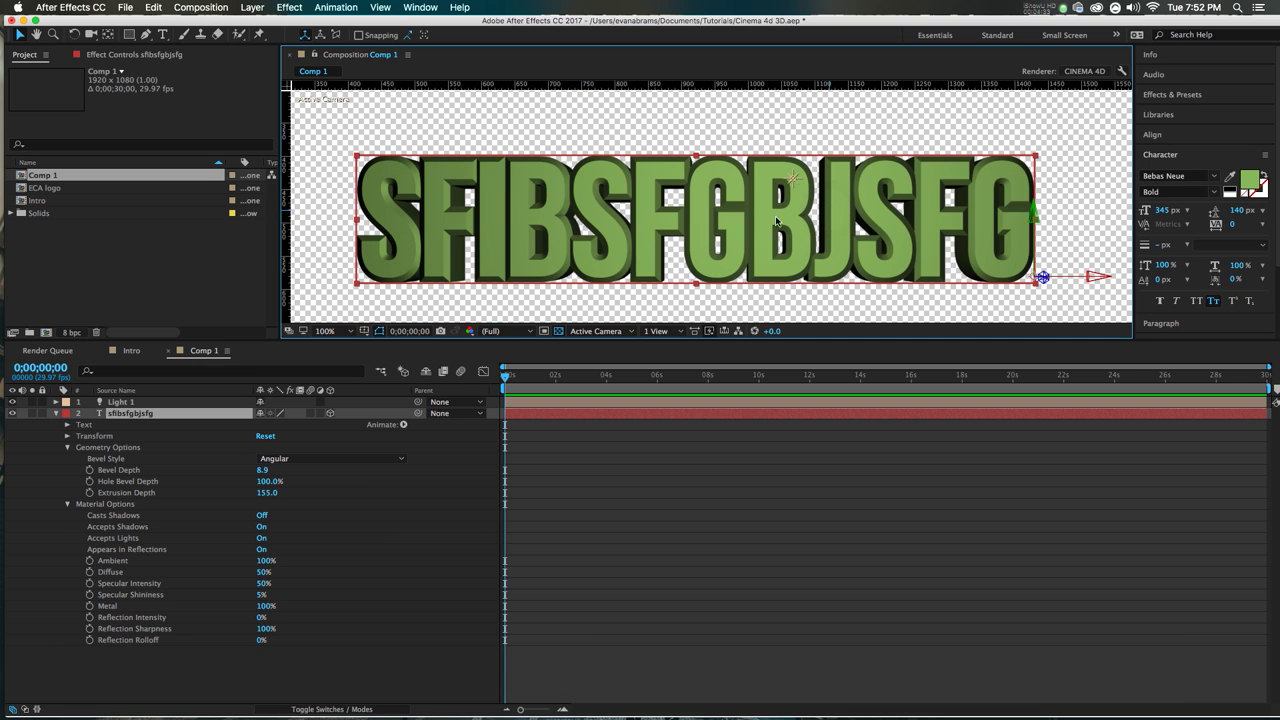
left_click_drag(266, 472, 135, 481)
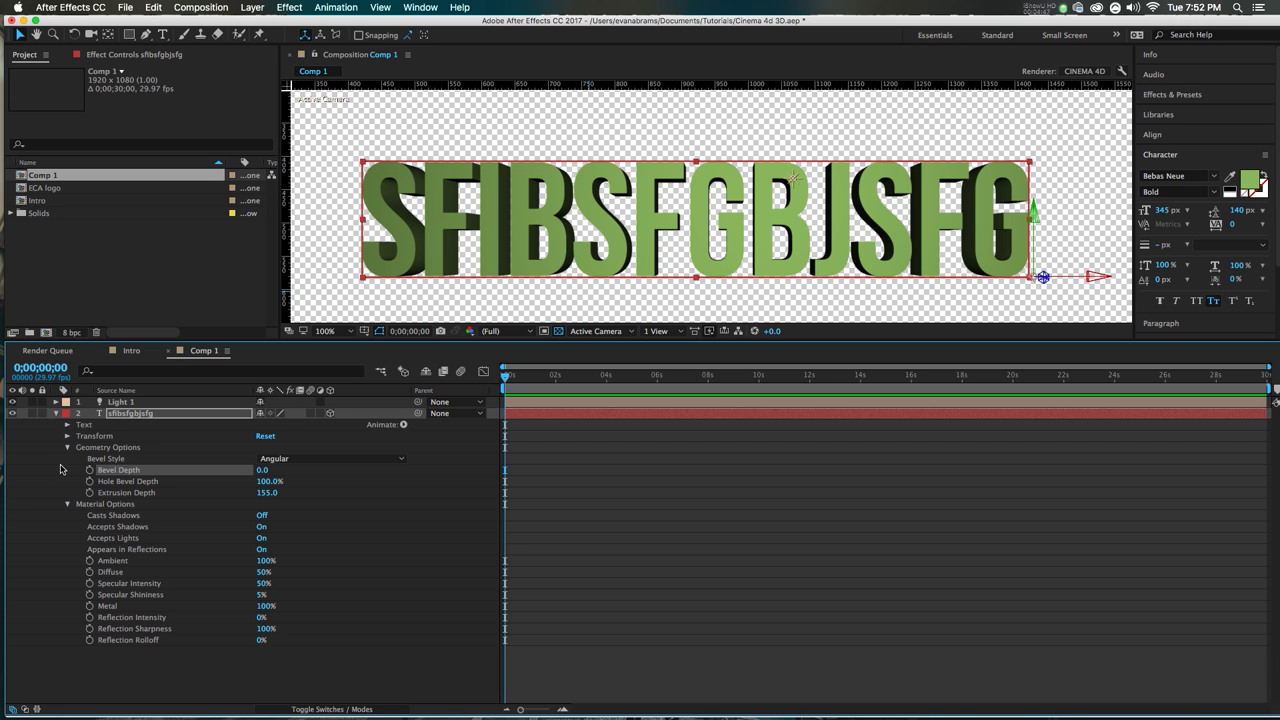
Step: Move the text layer's anchor point to the centre of the text
scroll(431, 220, "down", 2)
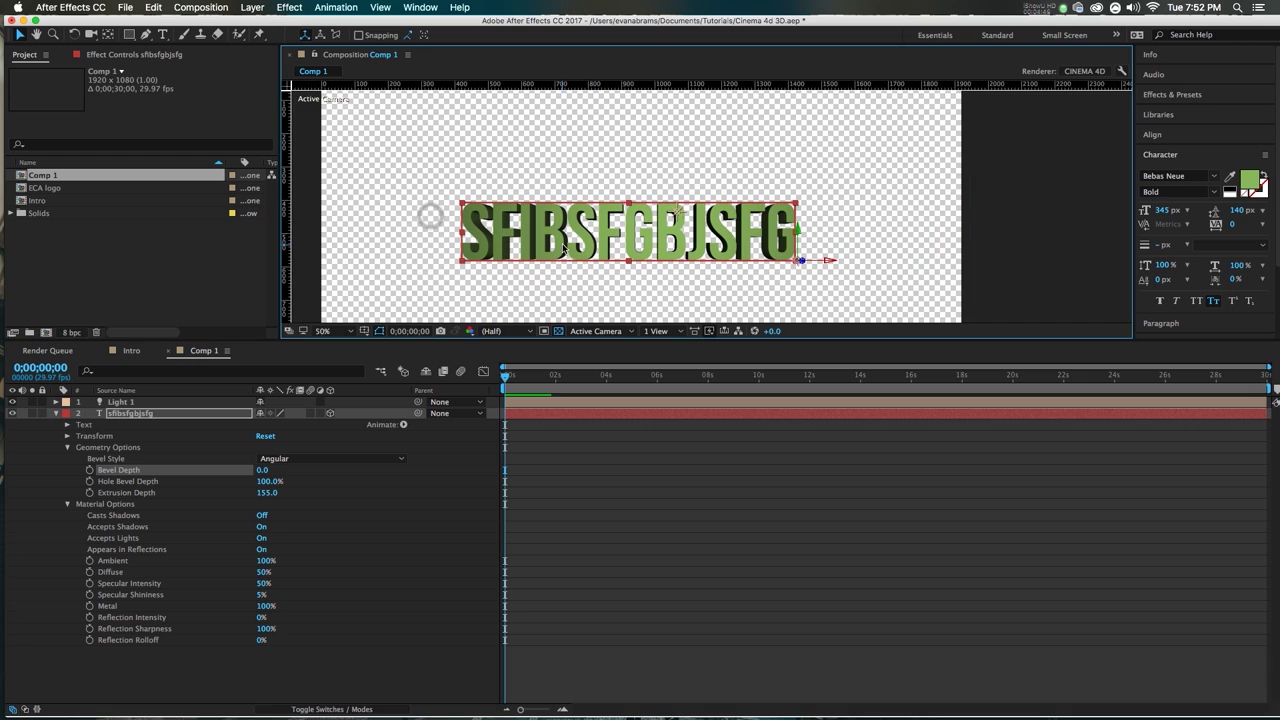
key("y")
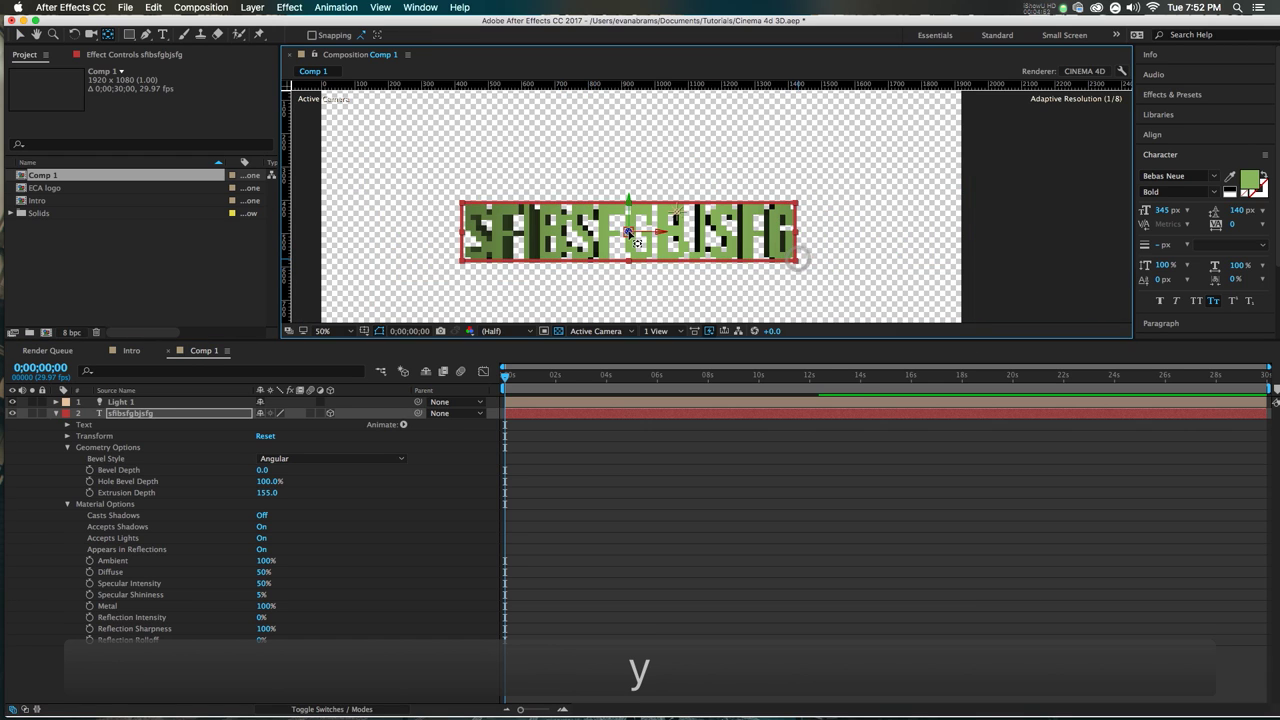
left_click_drag(800, 259, 638, 240)
Step: Rotate the 3D text to an angle that reveals its extruded sides
key("w")
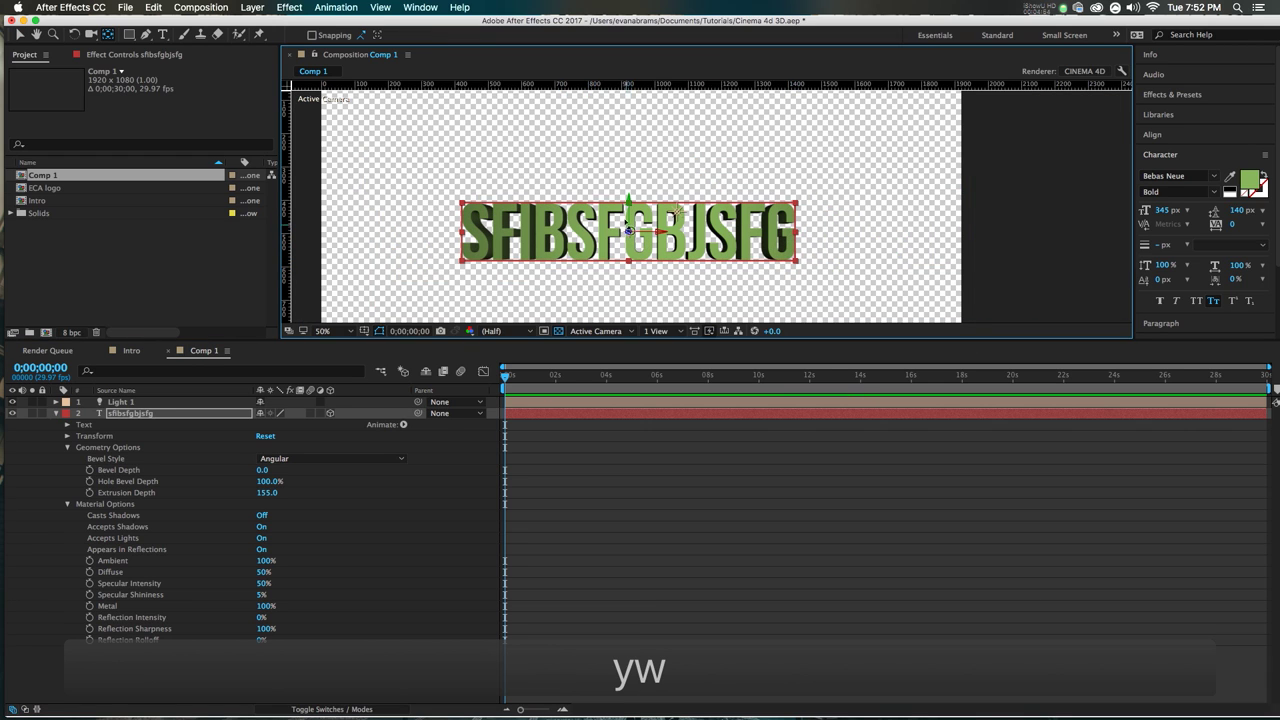
left_click_drag(720, 232, 647, 232)
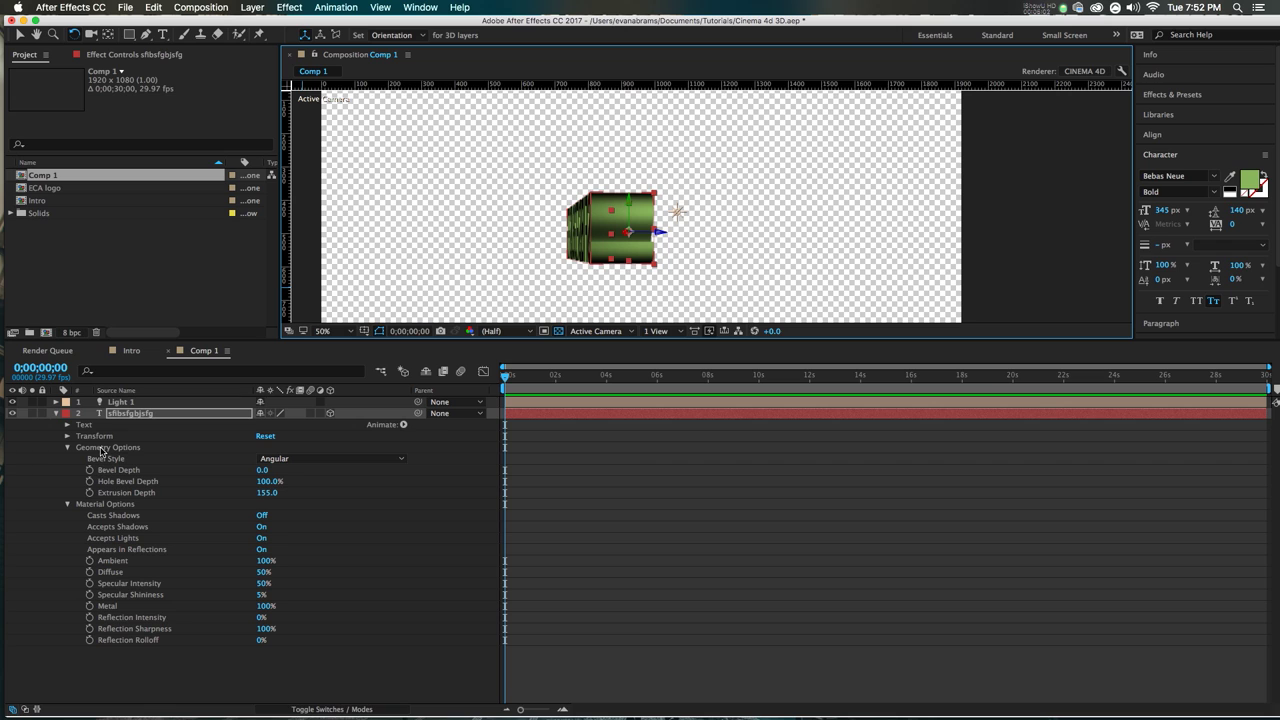
left_click(100, 448)
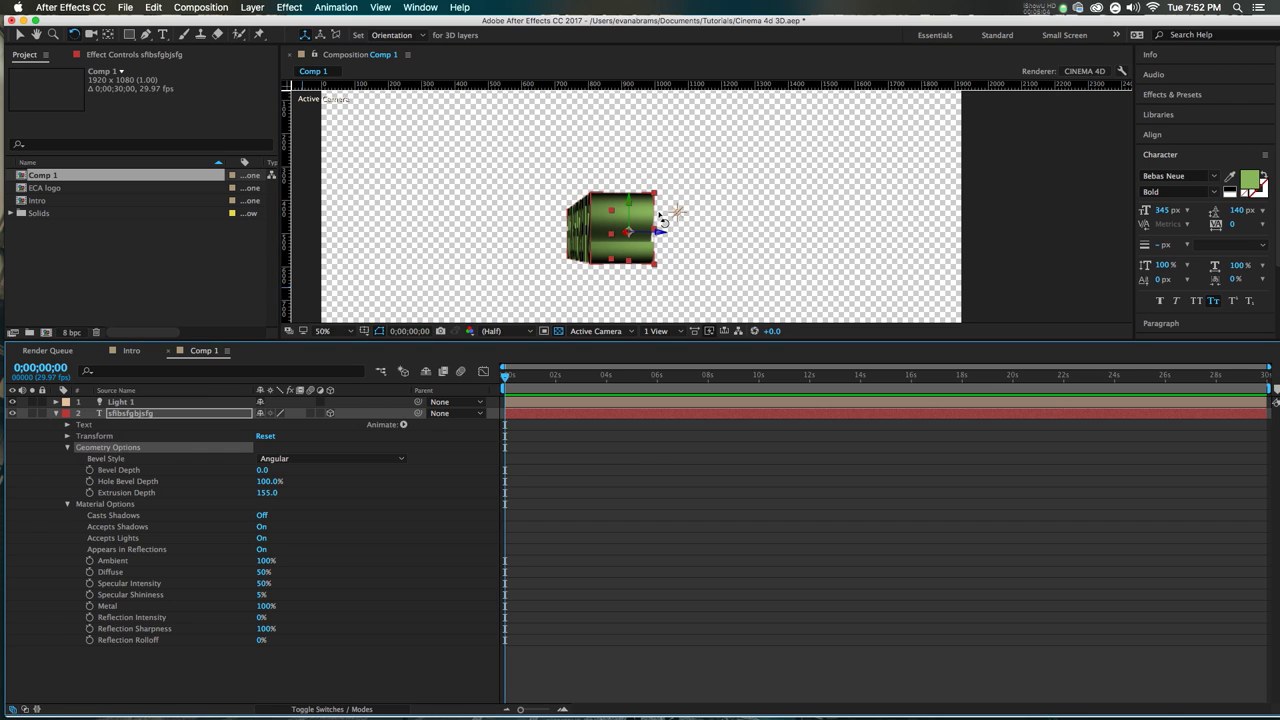
left_click_drag(420, 305, 490, 315)
left_click(175, 400)
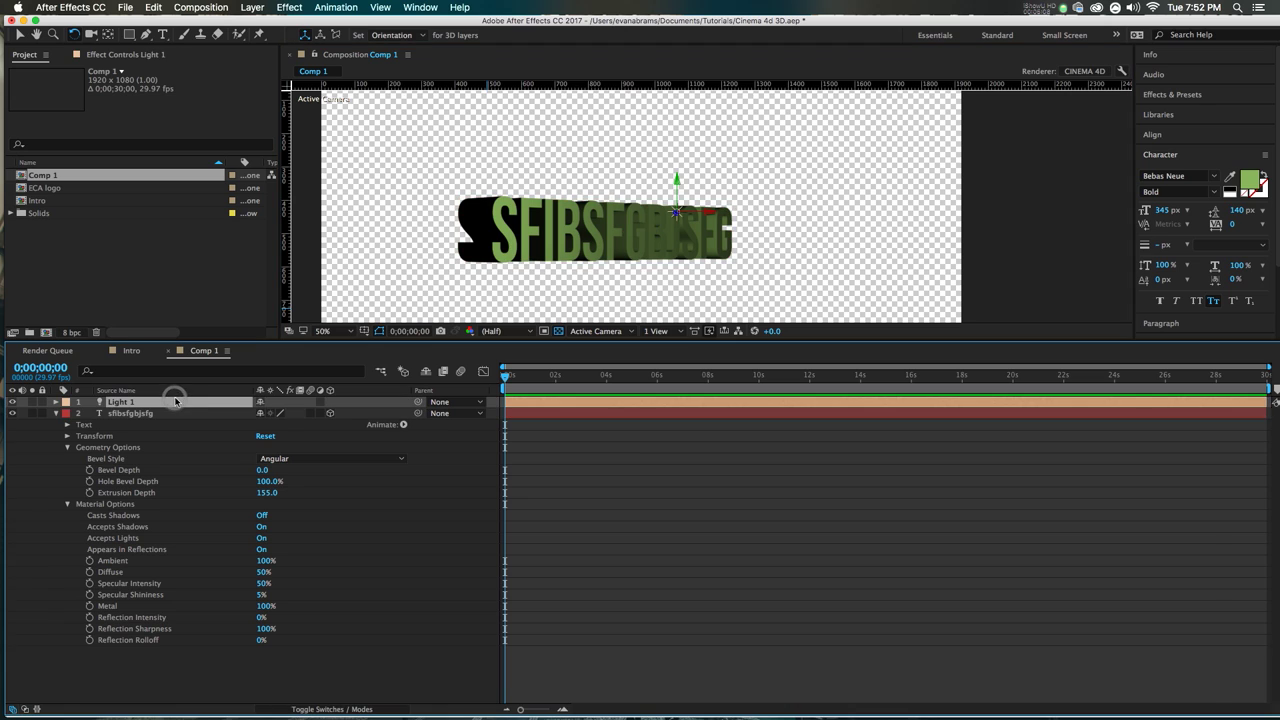
Step: Delete Light 1 and collapse the text's Geometry and Material Options groups
key("BackSpace")
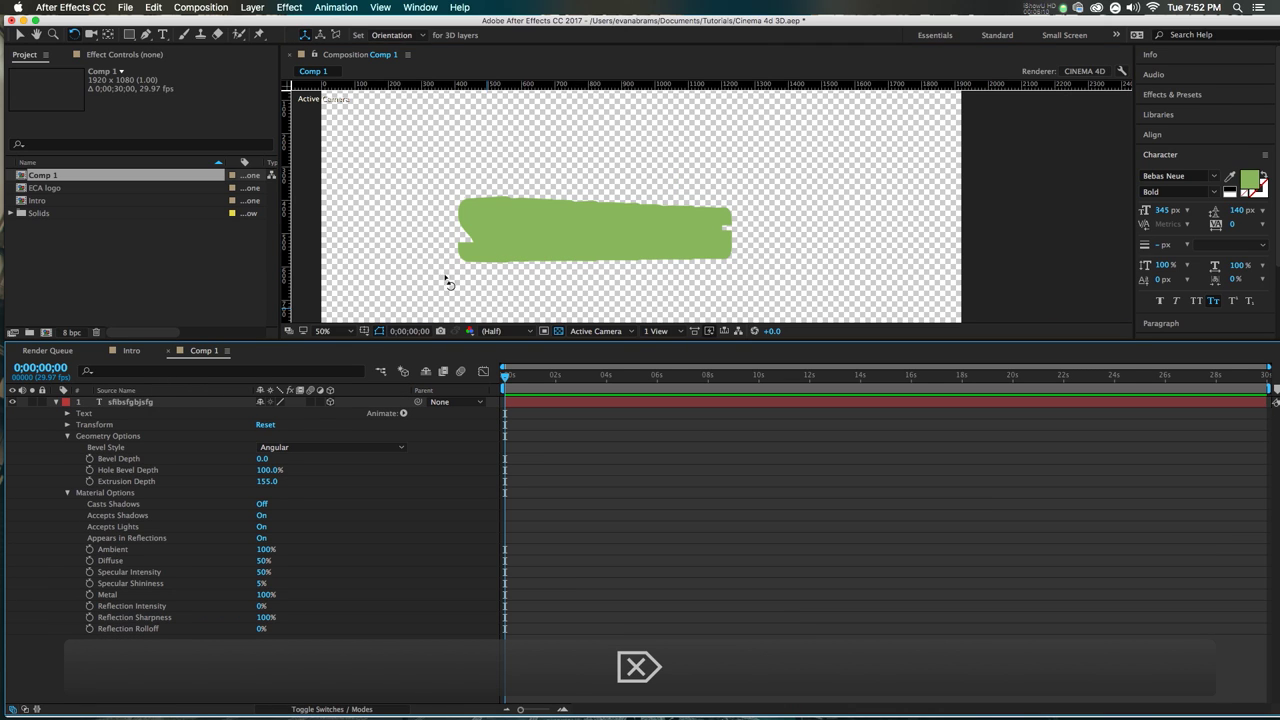
left_click(478, 224)
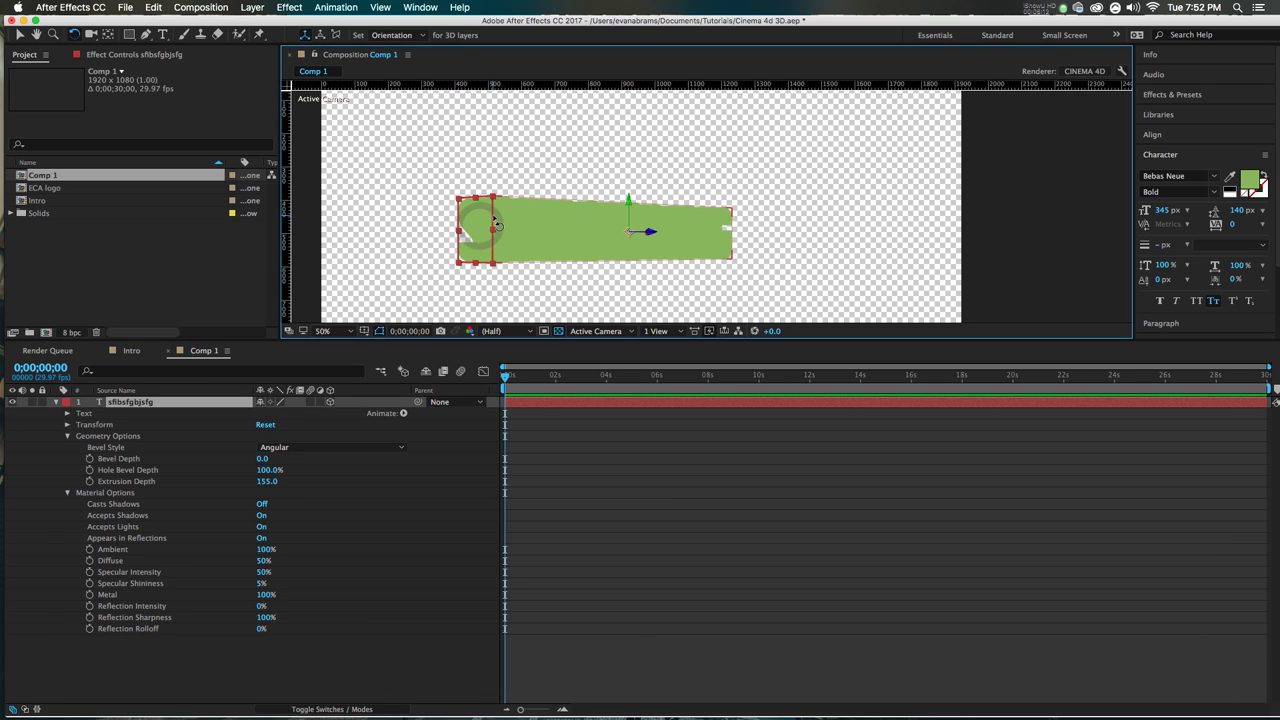
left_click(67, 436)
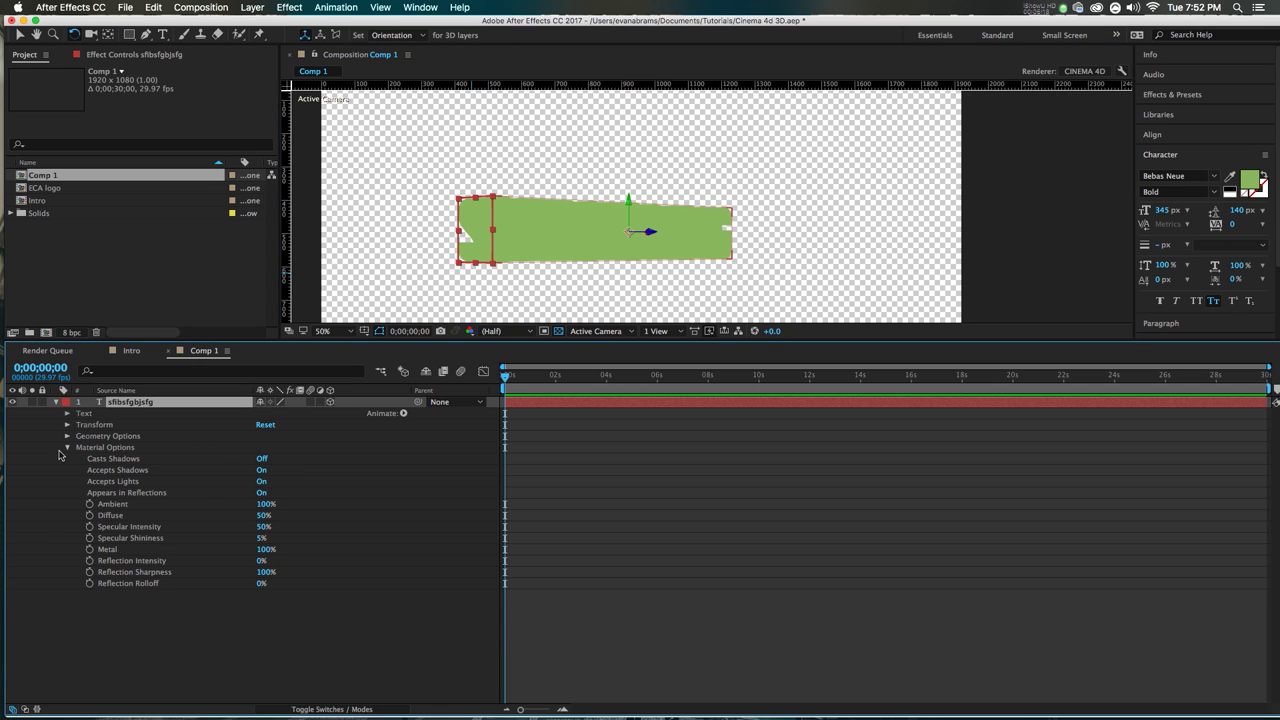
left_click(67, 448)
Step: Add an Animate > Side > Color > Brightness animator to the text layer
left_click(96, 415)
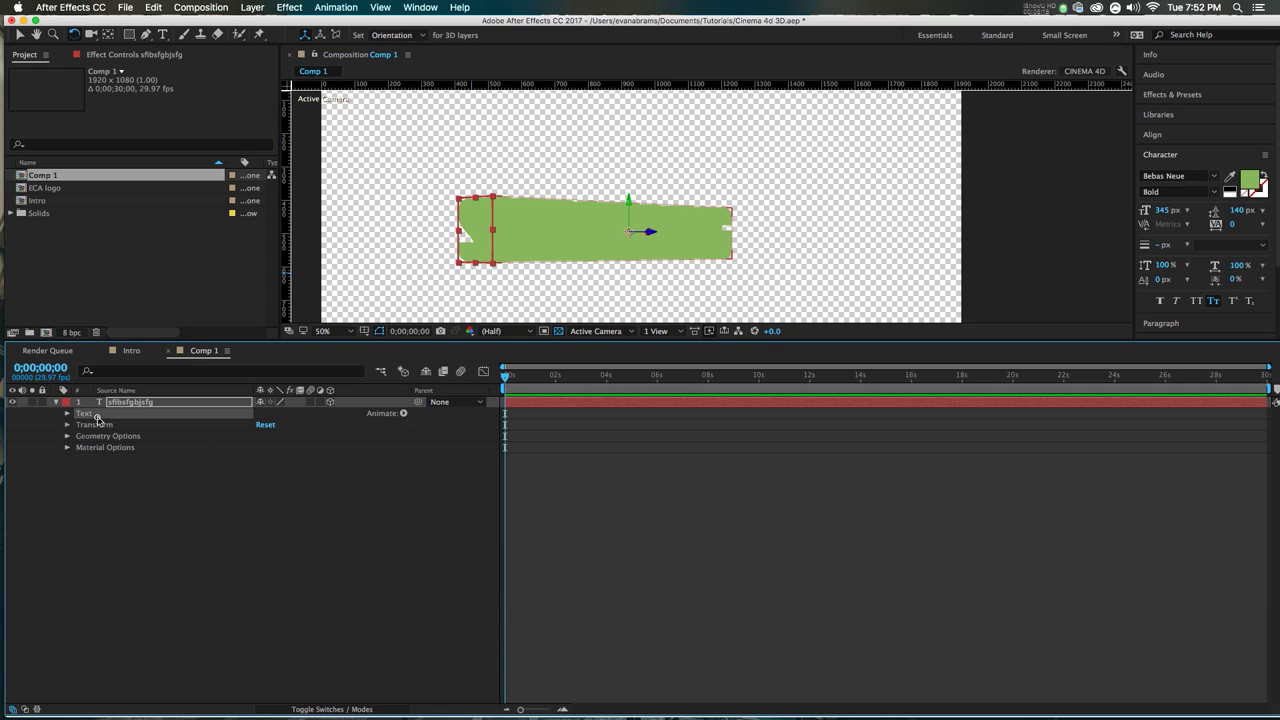
left_click(403, 413)
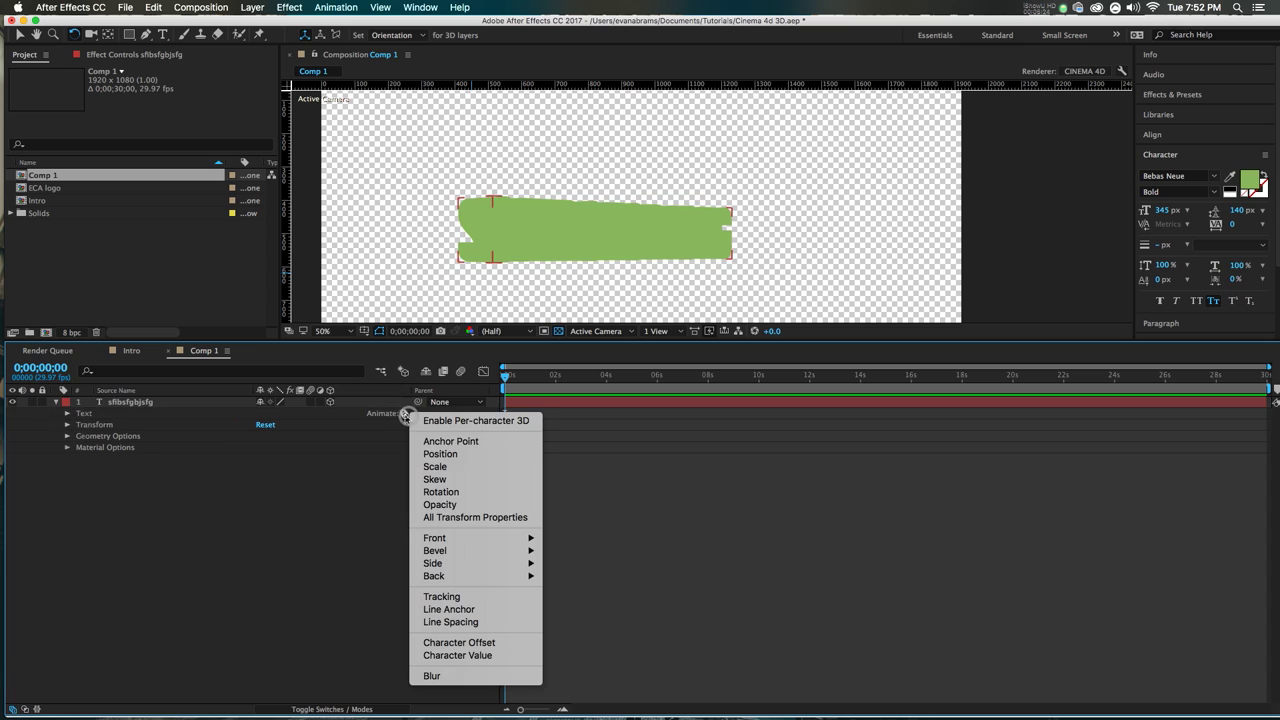
mouse_move(436, 564)
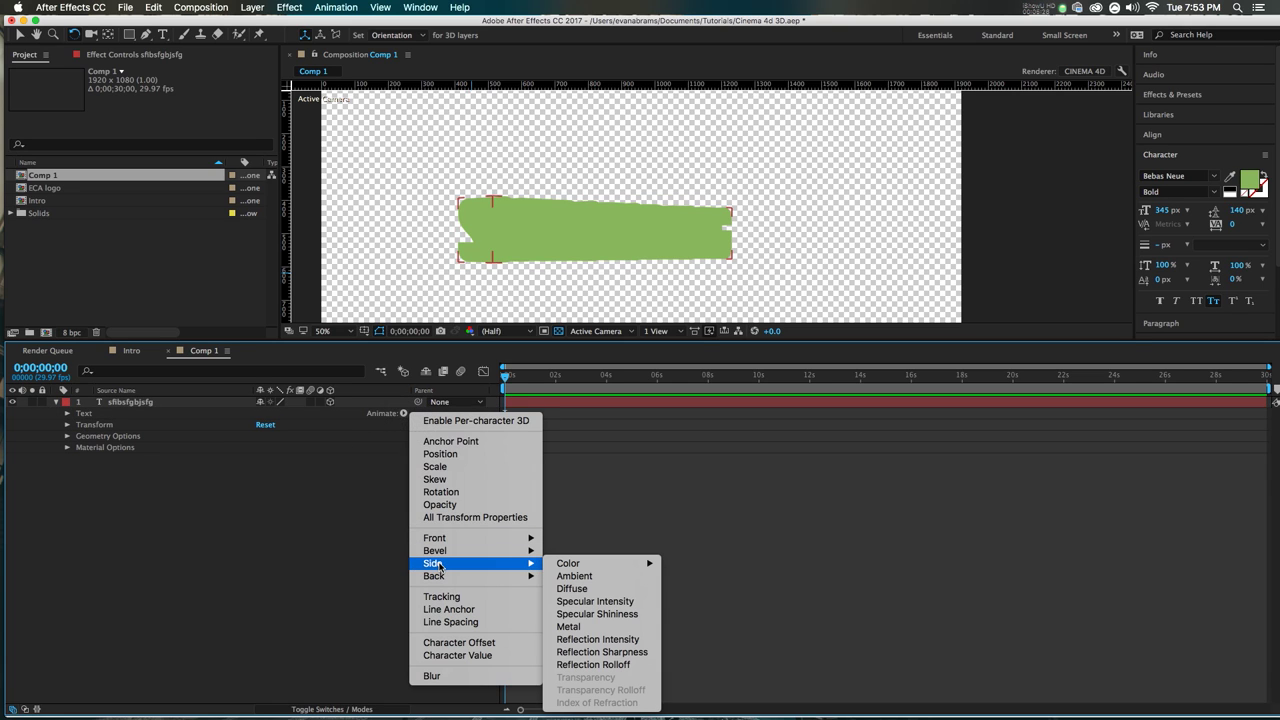
mouse_move(586, 567)
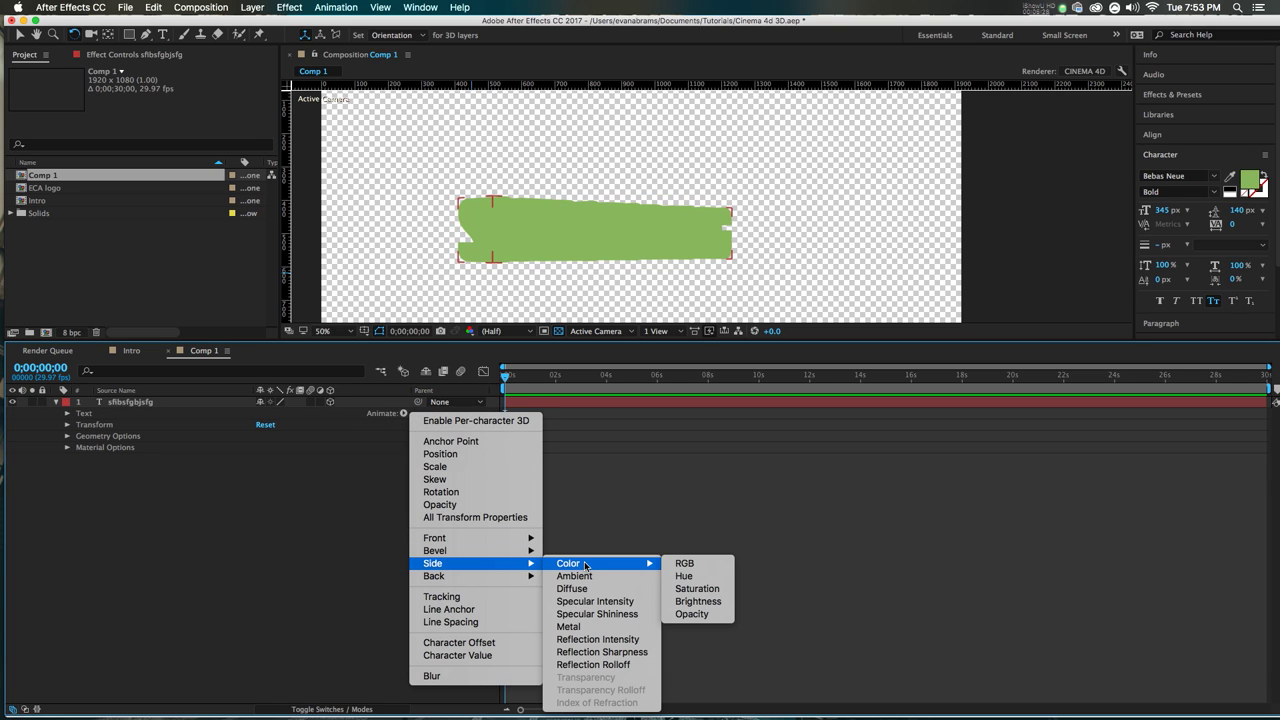
left_click(711, 603)
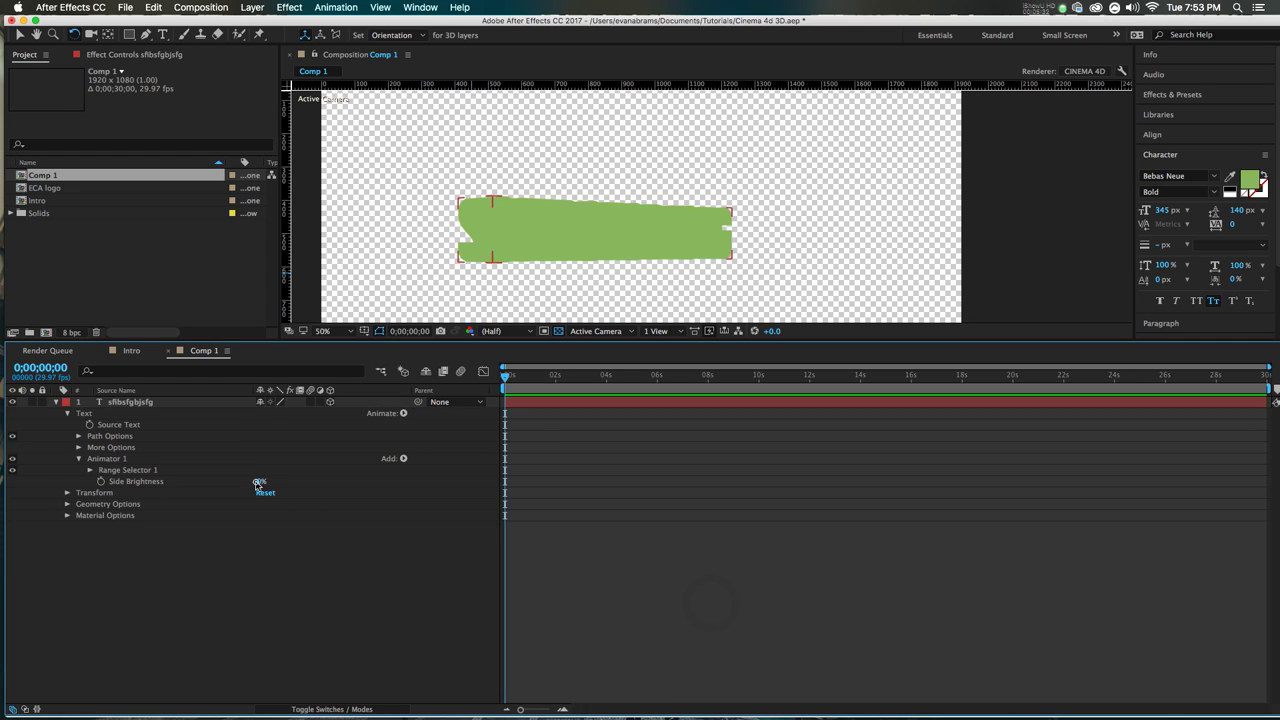
Step: Darken the text's sides by setting Side Brightness to -52%
left_click_drag(258, 483, 257, 486)
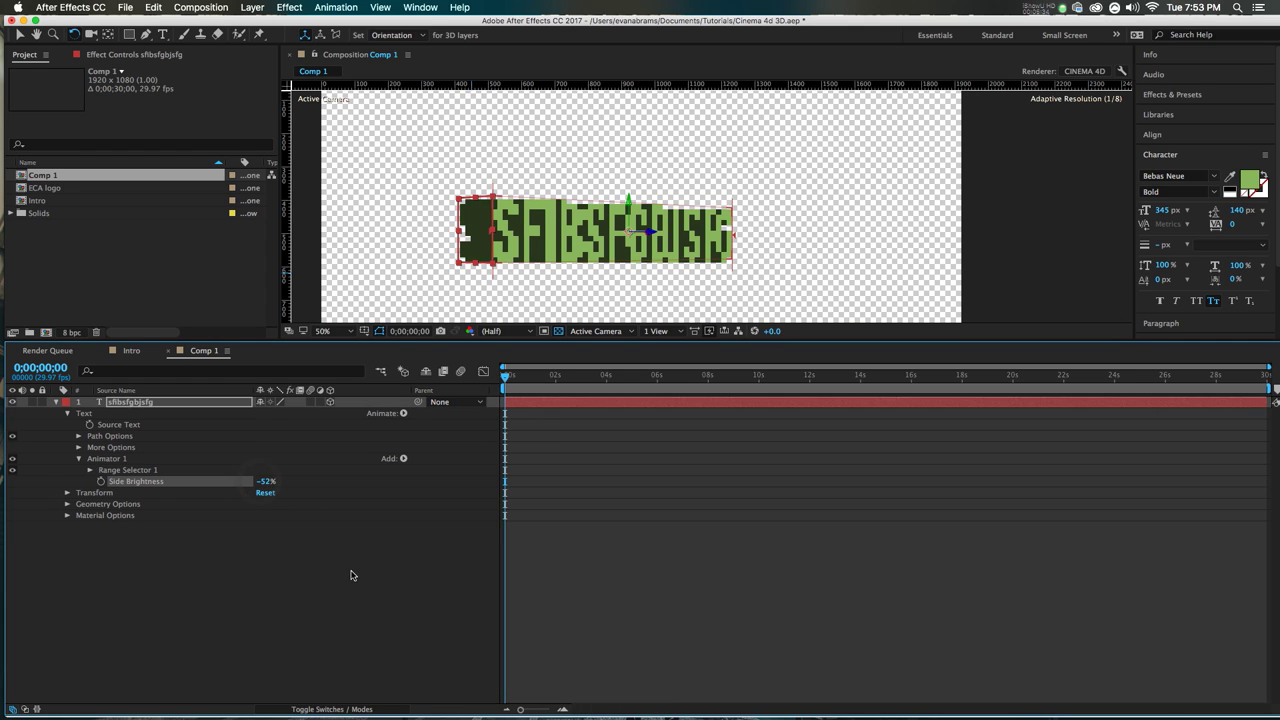
left_click(362, 577)
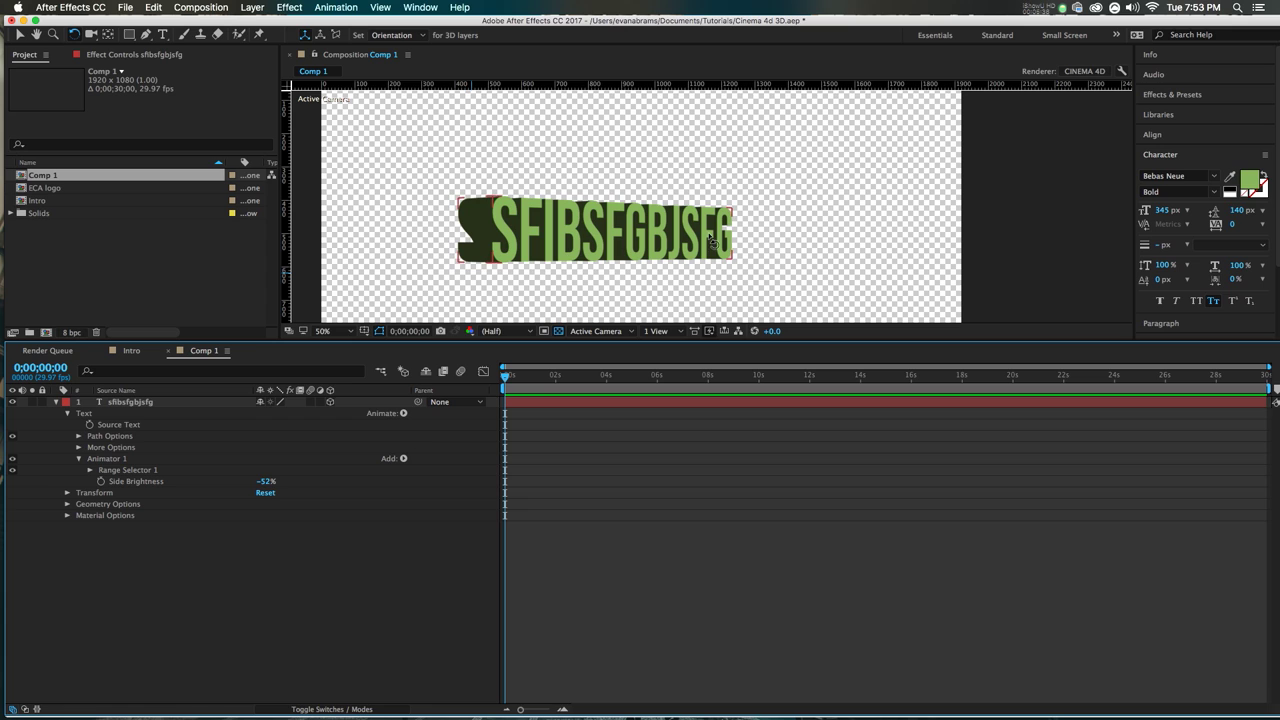
scroll(487, 243, "up", 2)
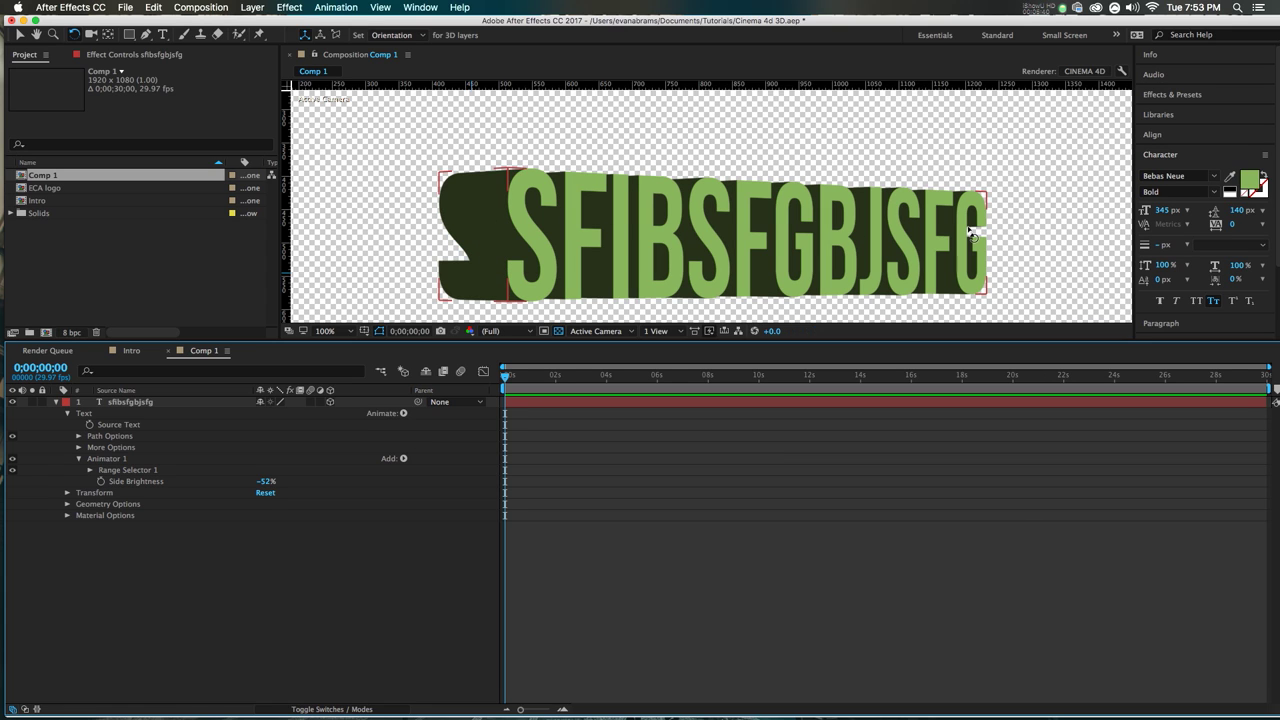
scroll(800, 220, "down", 3)
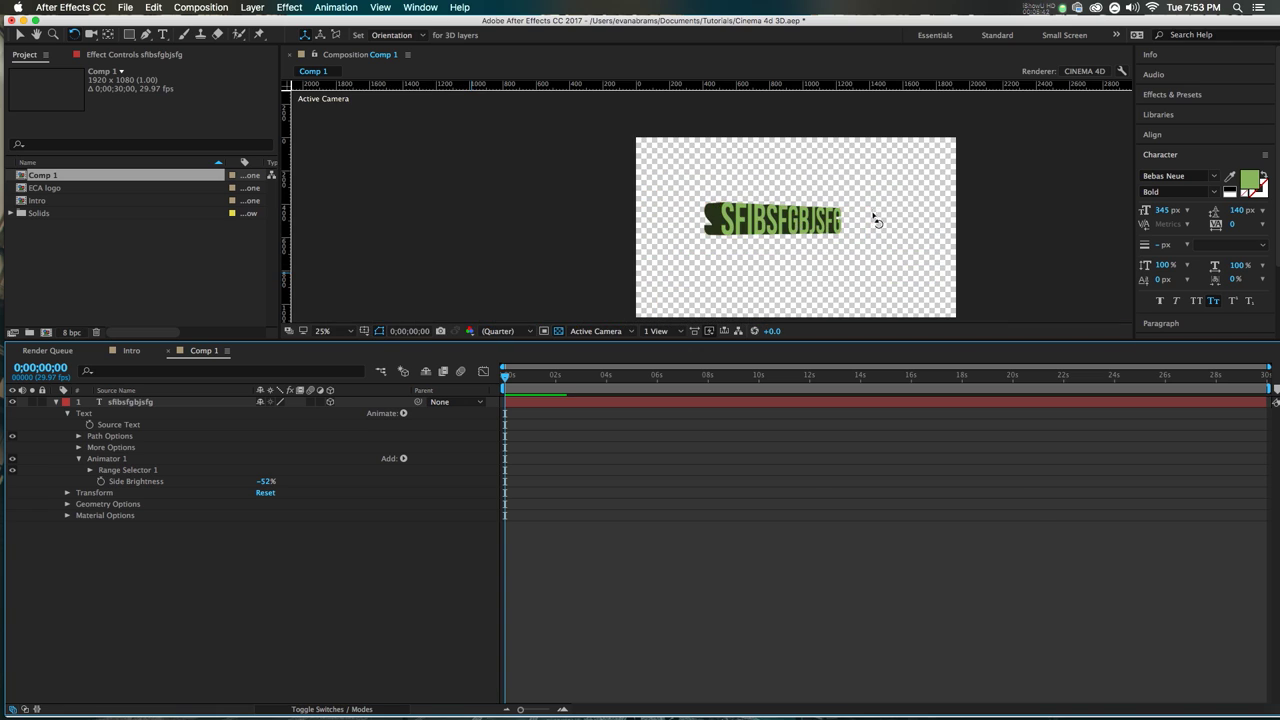
left_click(895, 214)
scroll(720, 263, "up", 3)
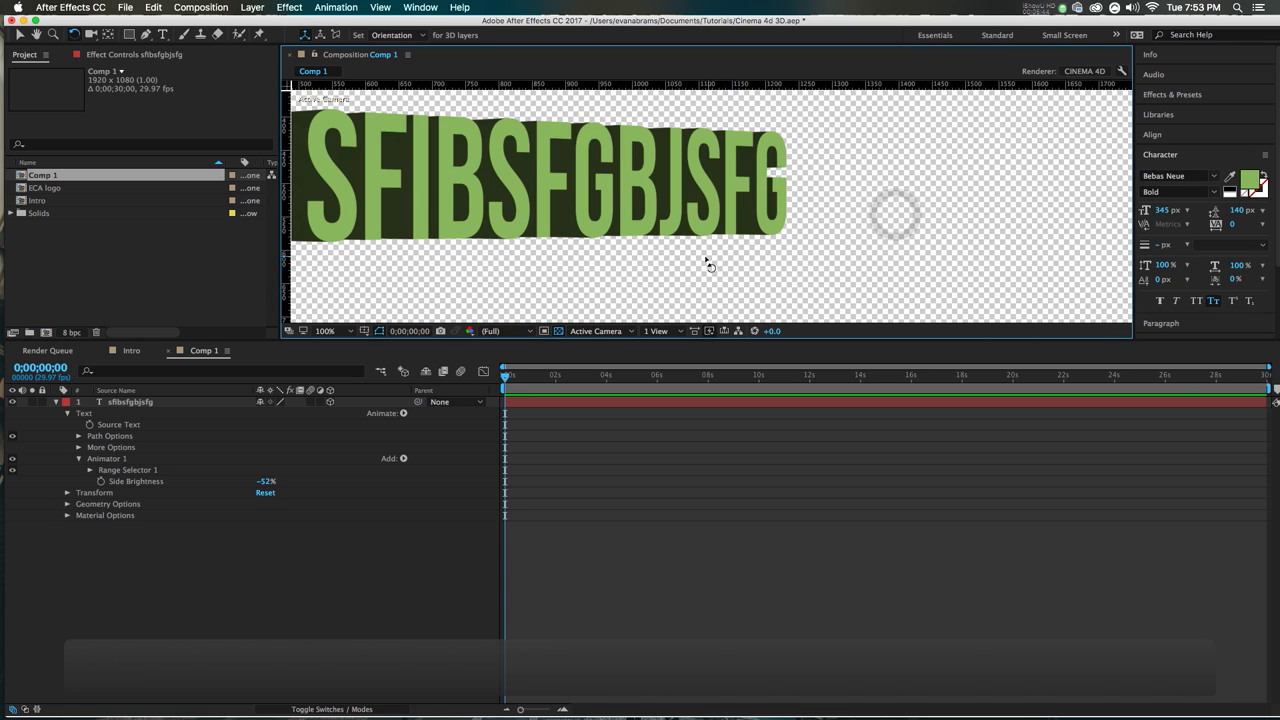
scroll(706, 263, "down", 1)
Step: Reduce Range Selector 1's End to 34% so only SFIB is darkened
left_click(86, 470)
left_click(88, 471)
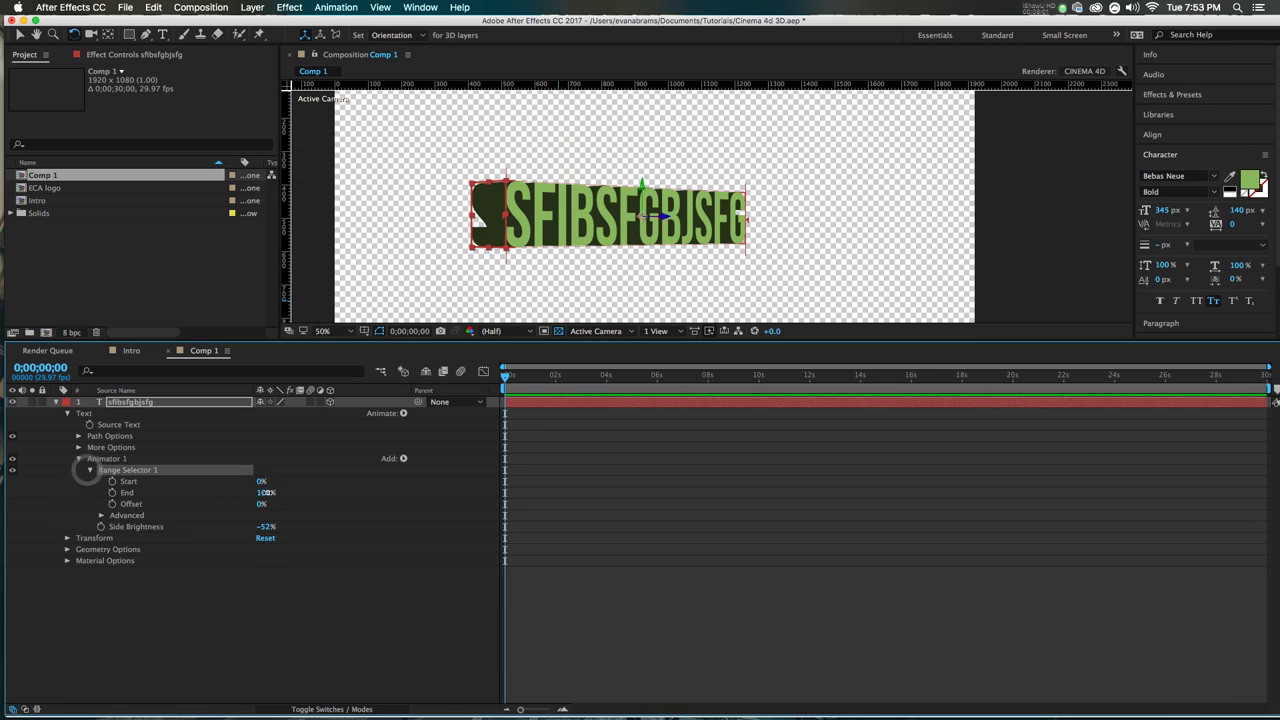
left_click_drag(263, 493, 230, 500)
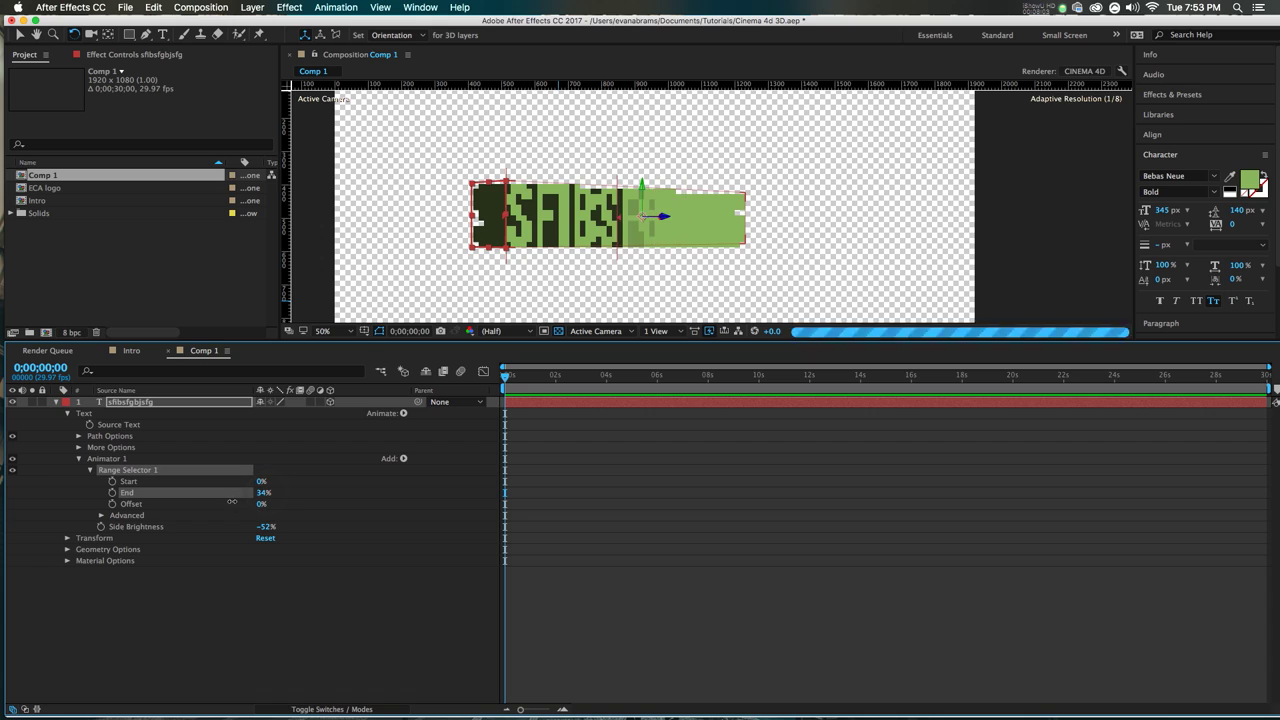
left_click(365, 603)
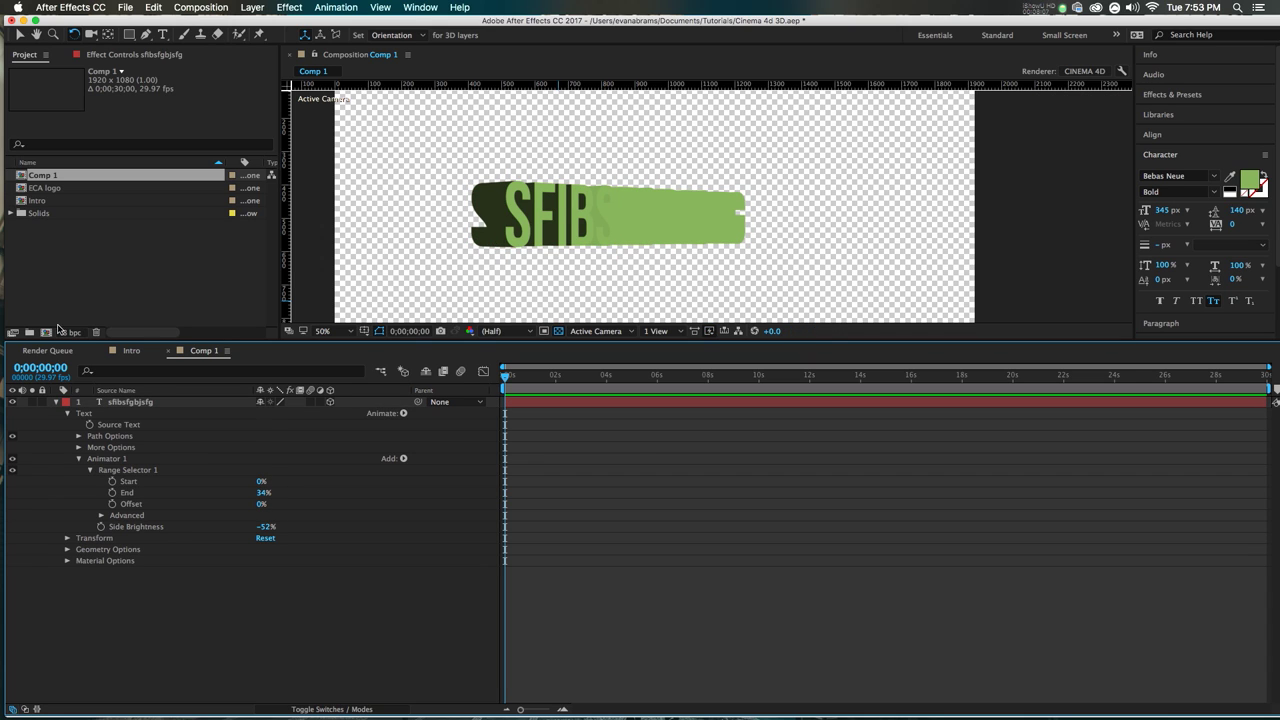
left_click(137, 403)
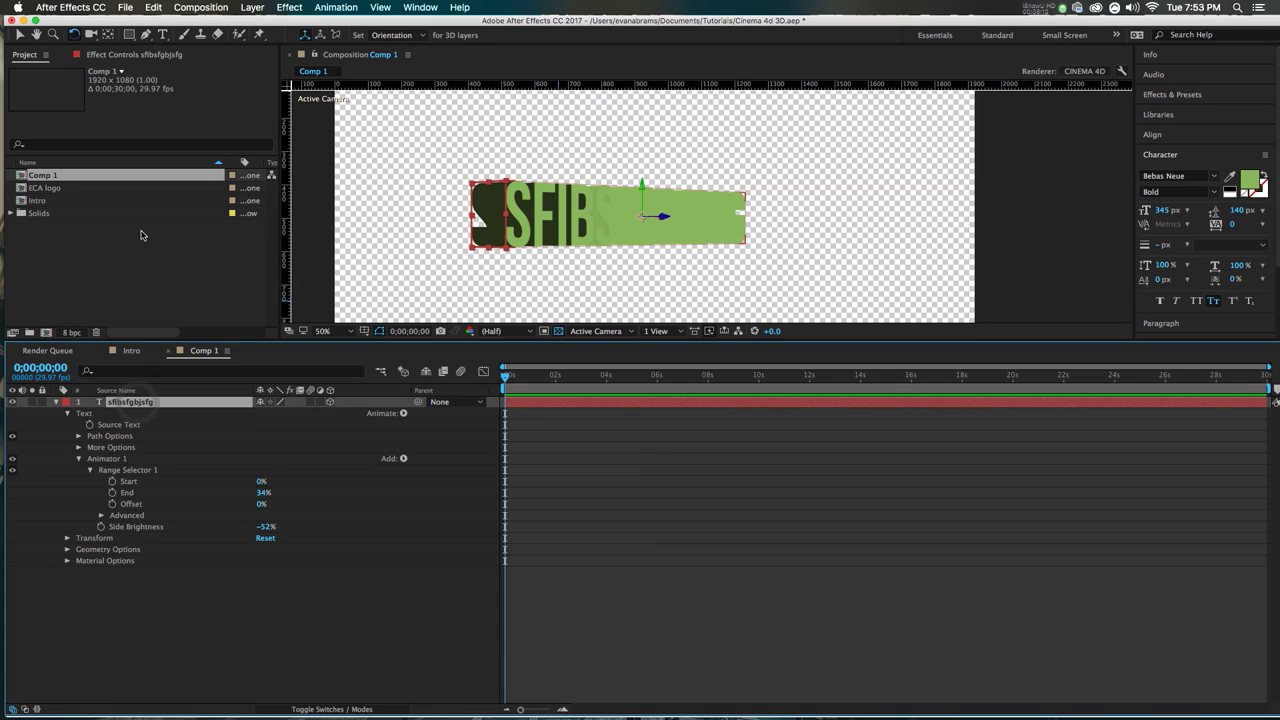
Step: Delete the sfibsfgbjsfg text layer and dismiss the timeline's New layer menu
key("Delete")
scroll(760, 302, "down", 2)
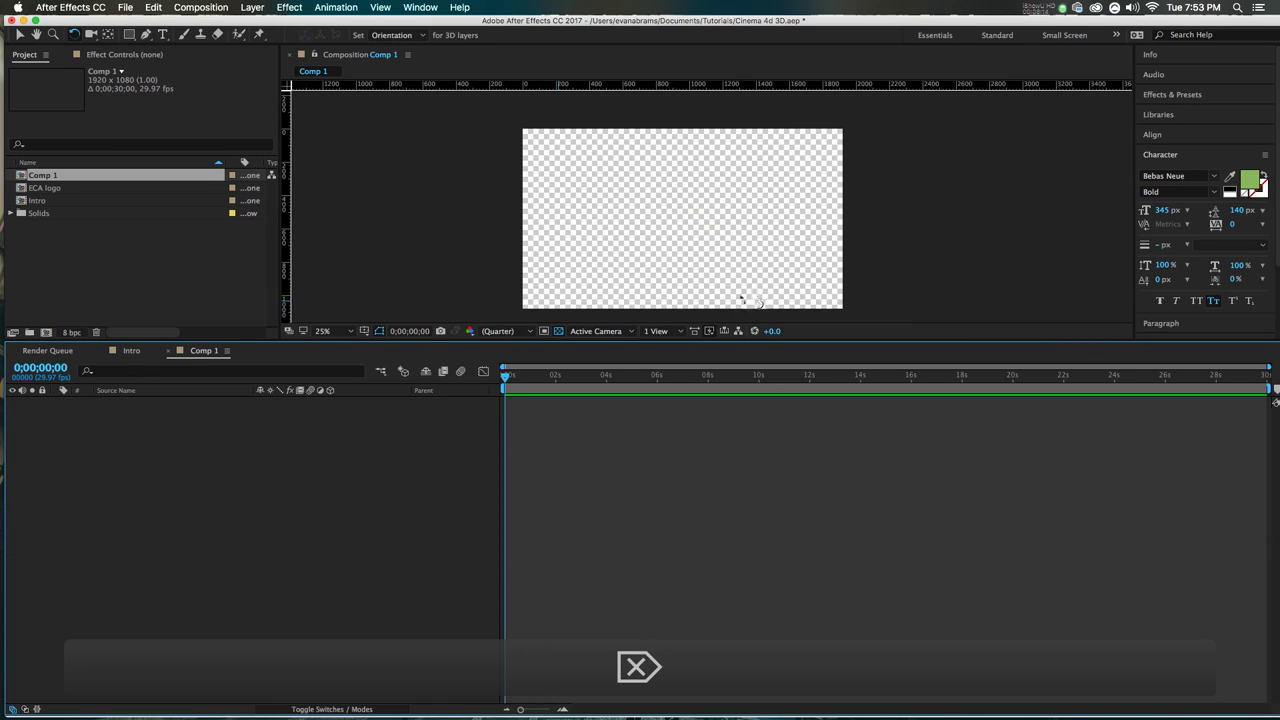
right_click(133, 467)
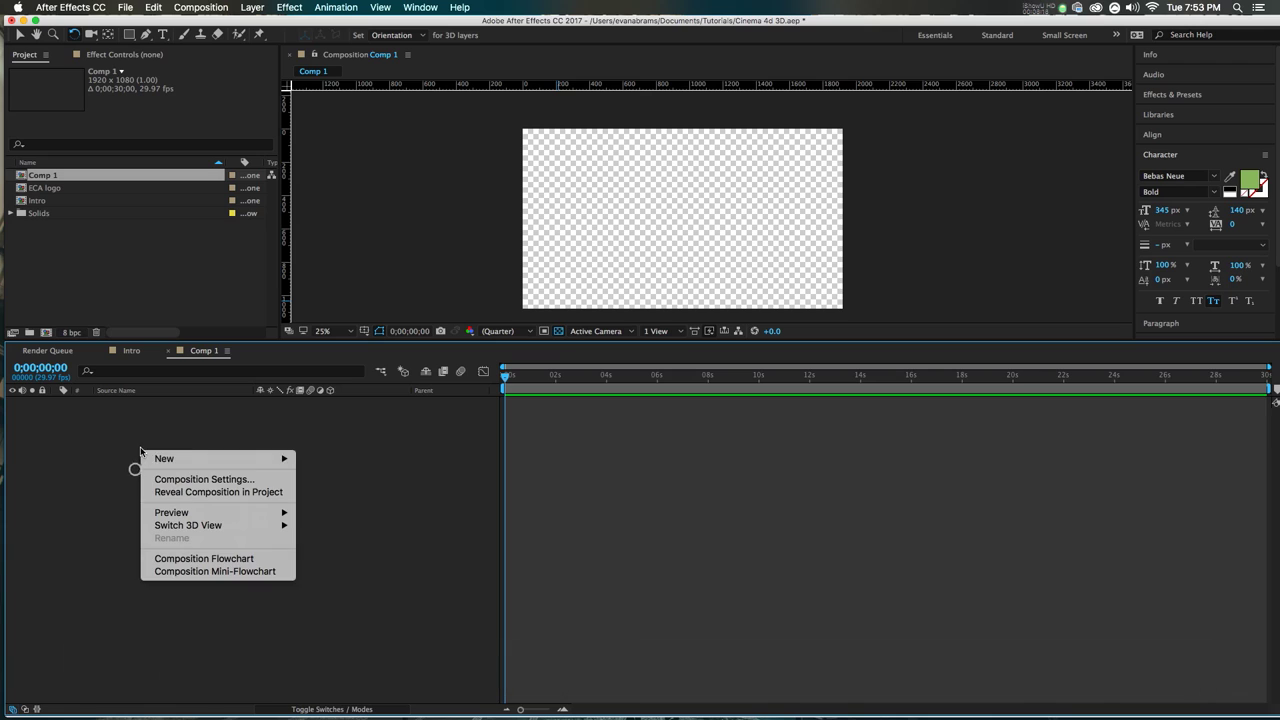
mouse_move(160, 459)
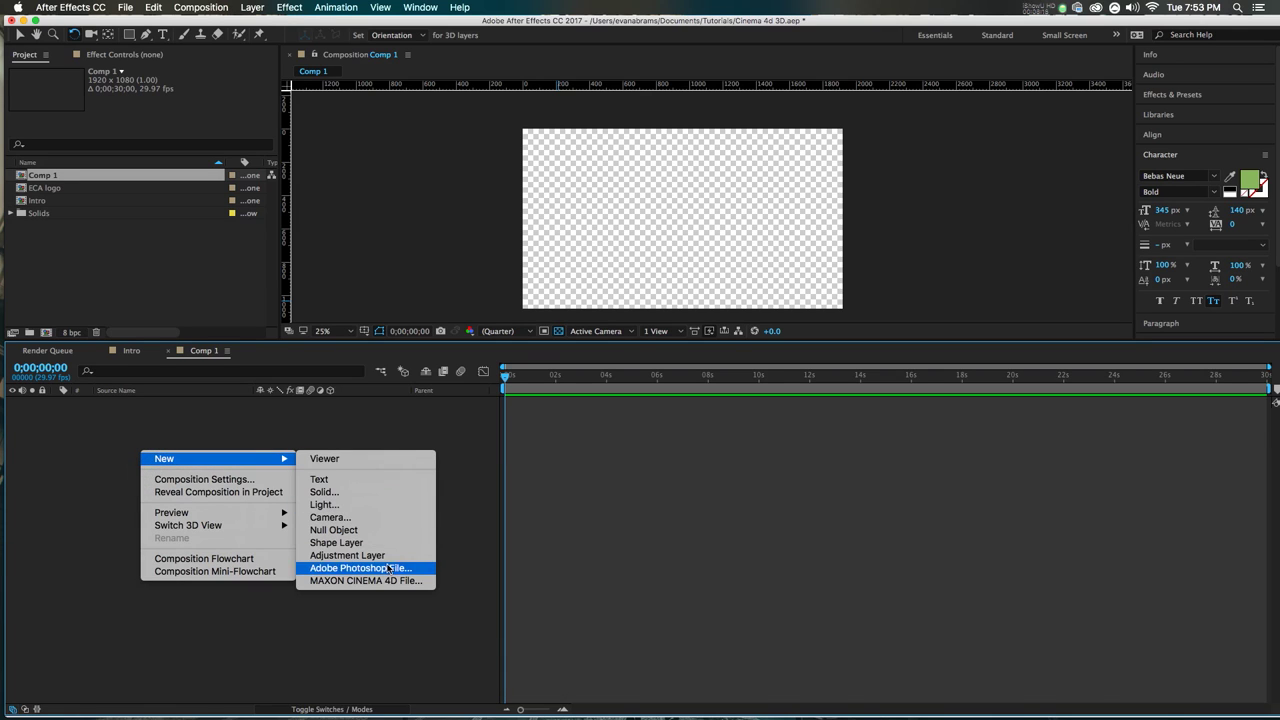
left_click(330, 491)
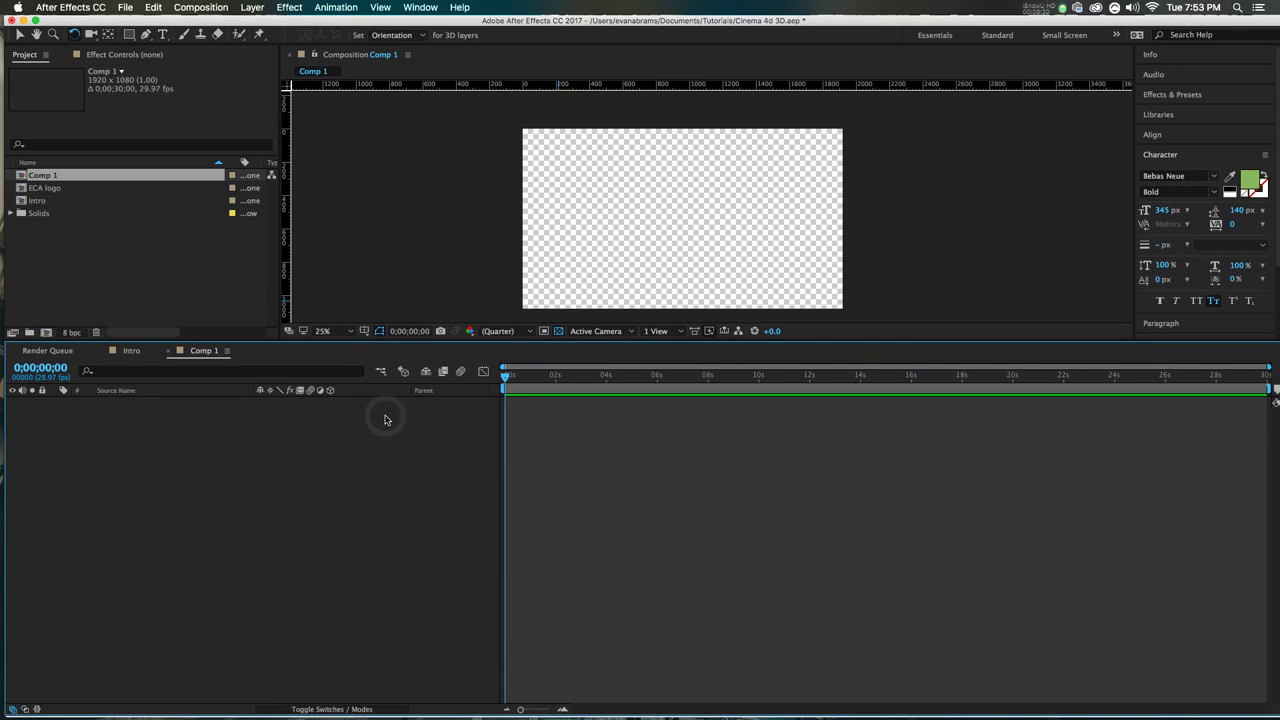
Step: Create Shape Layer 1 as a full-comp rectangle and unlink its Rectangle Path size
double_click(131, 35)
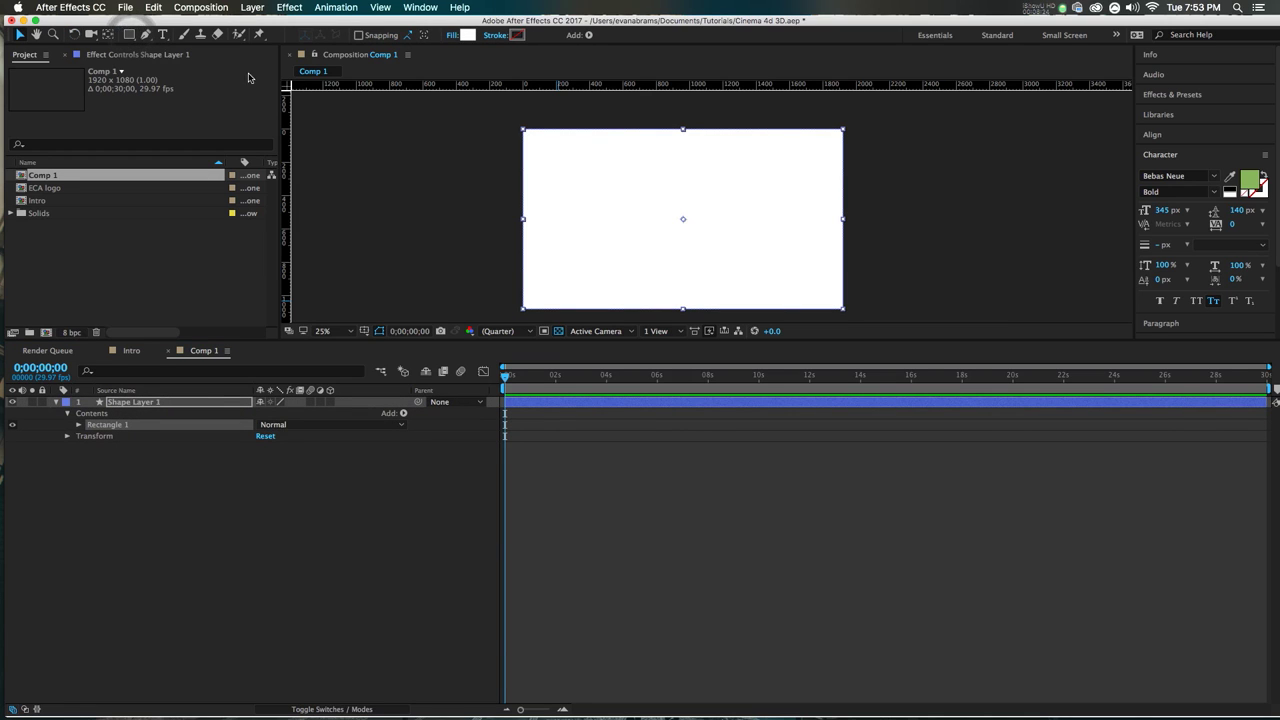
left_click(75, 425)
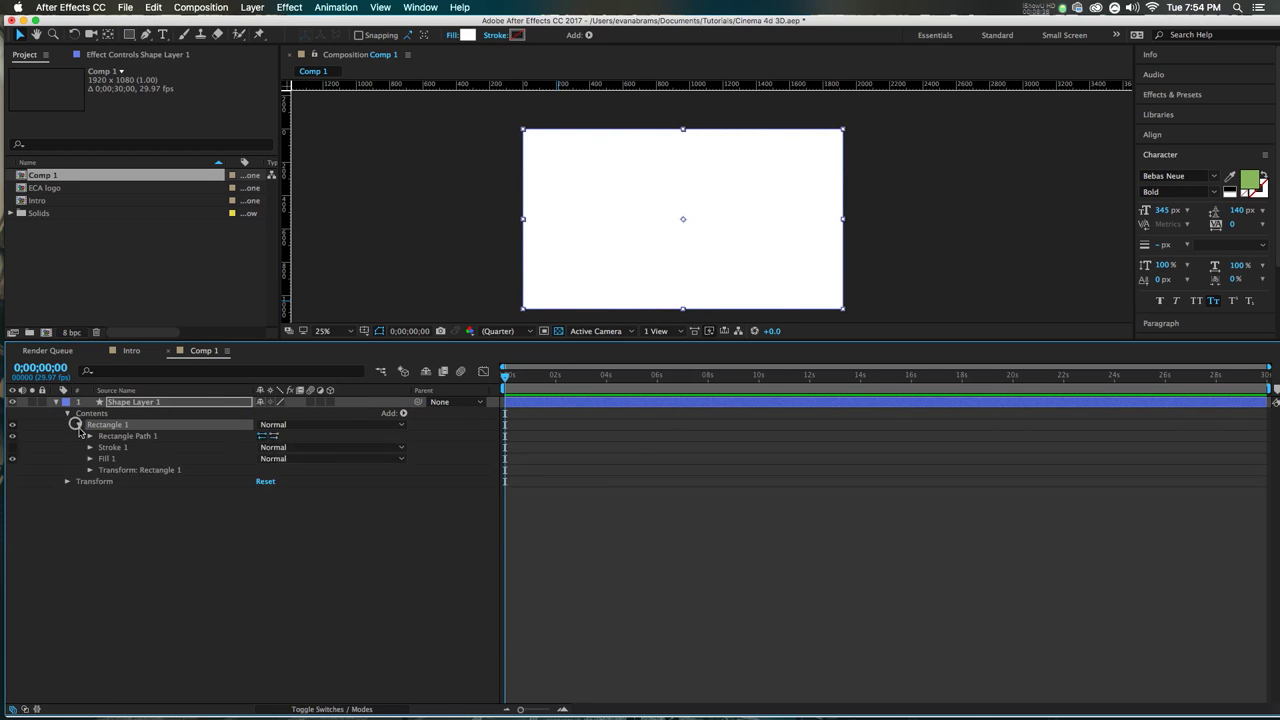
left_click(90, 436)
left_click(258, 448)
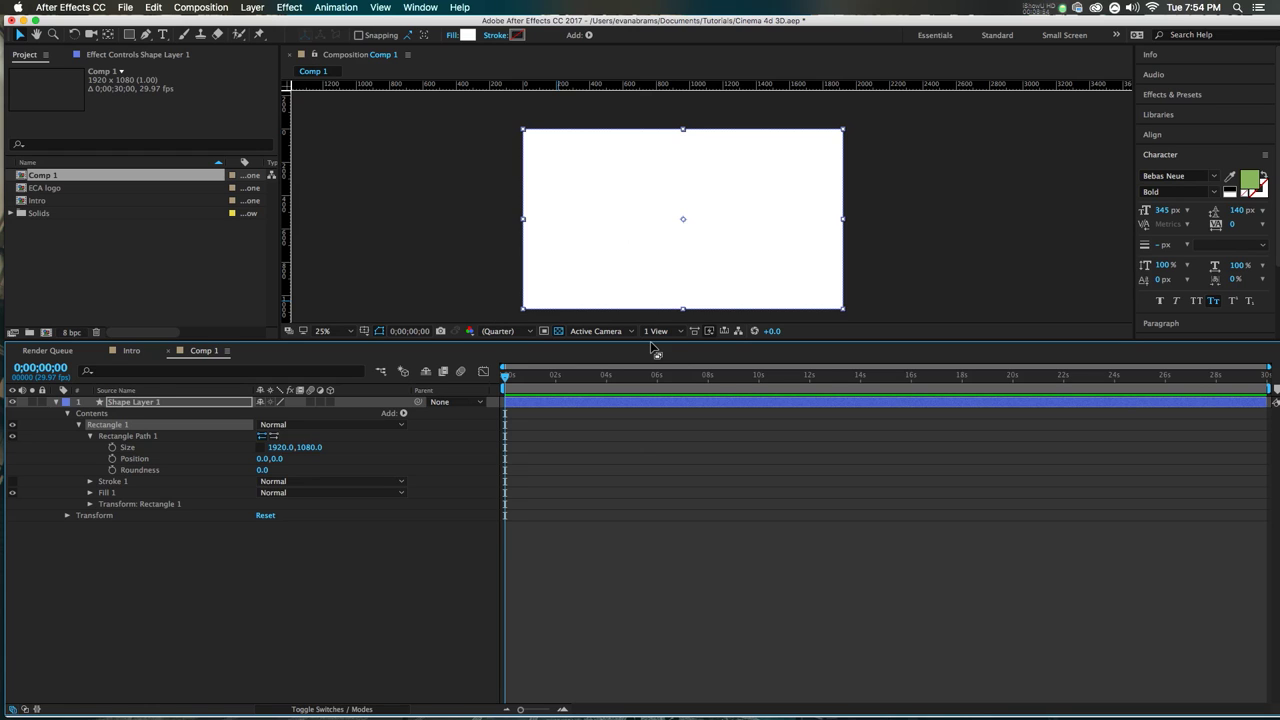
left_click_drag(649, 340, 652, 508)
scroll(695, 264, "up", 1)
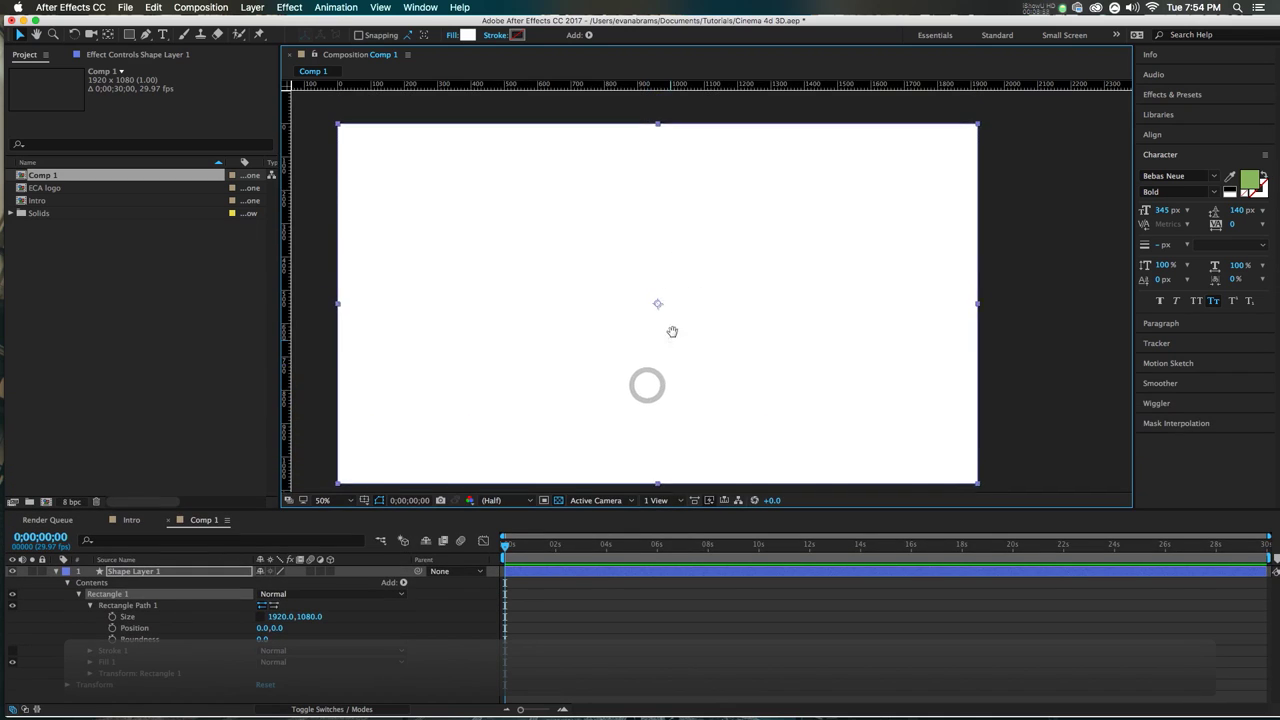
left_click_drag(687, 351, 706, 317)
Step: Set the rectangle's Size to 500×500
key("v")
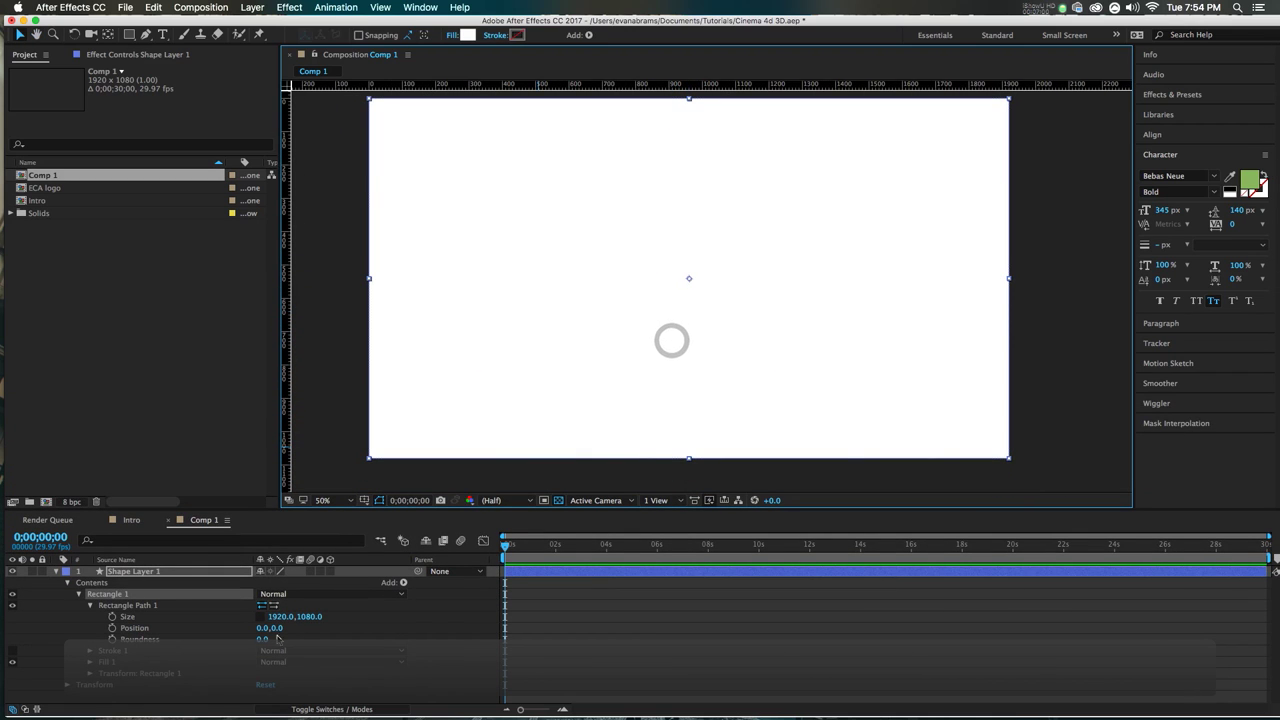
left_click(279, 617)
type("500")
key("Tab")
type("500")
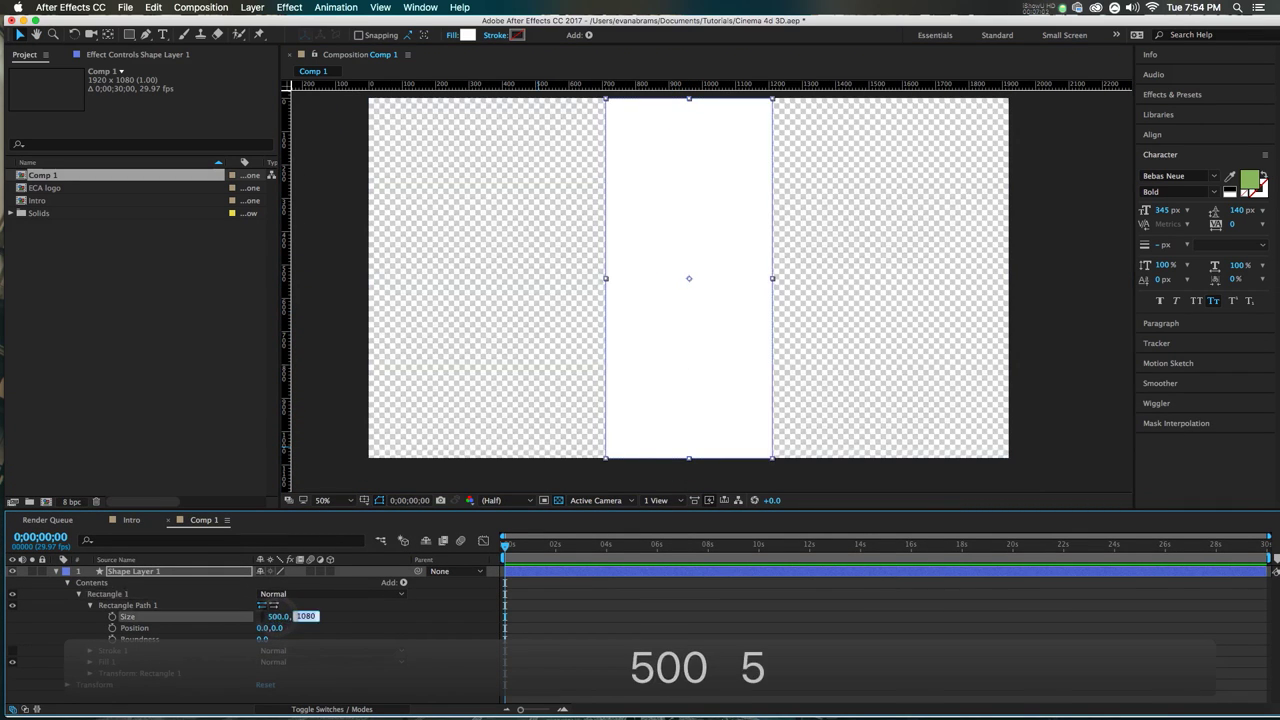
key("Return")
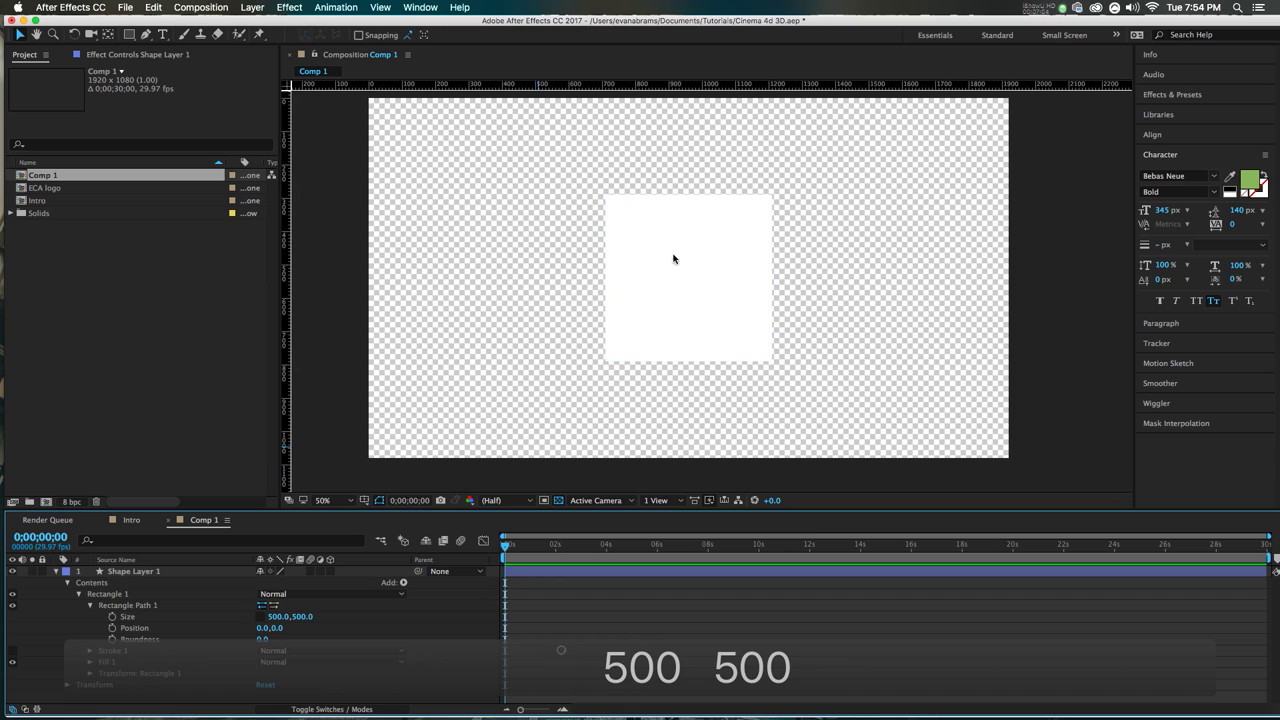
Step: Turn off the Transparency Grid so the composition background shows black
left_click(709, 240)
key("v")
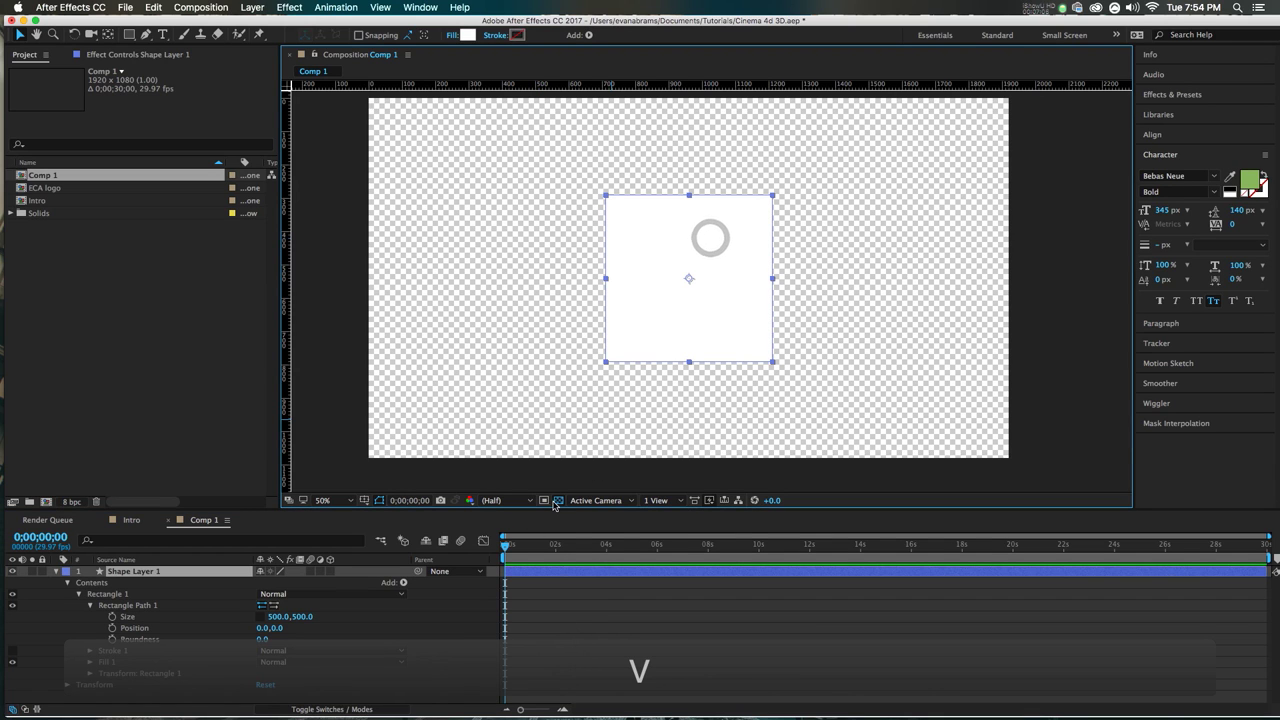
left_click(558, 500)
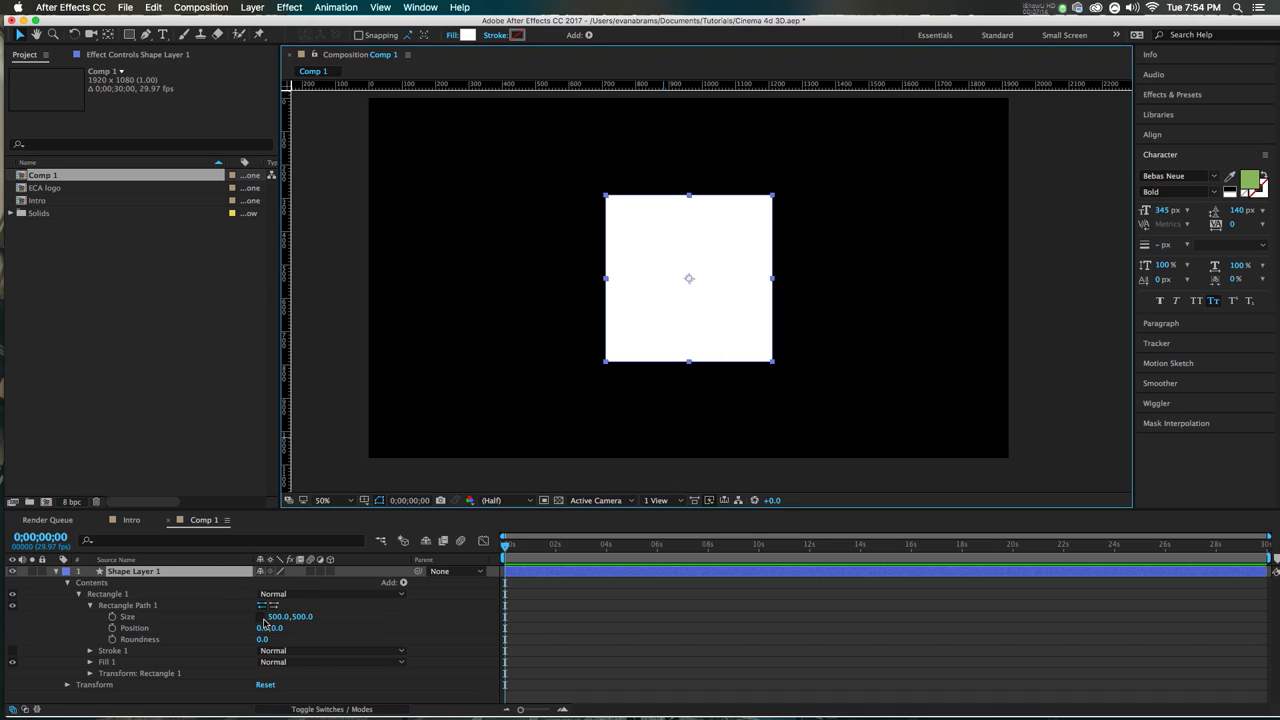
Step: Relink the Size width and height and keyframe Size at 0 at the start
left_click(283, 617)
left_click(399, 616)
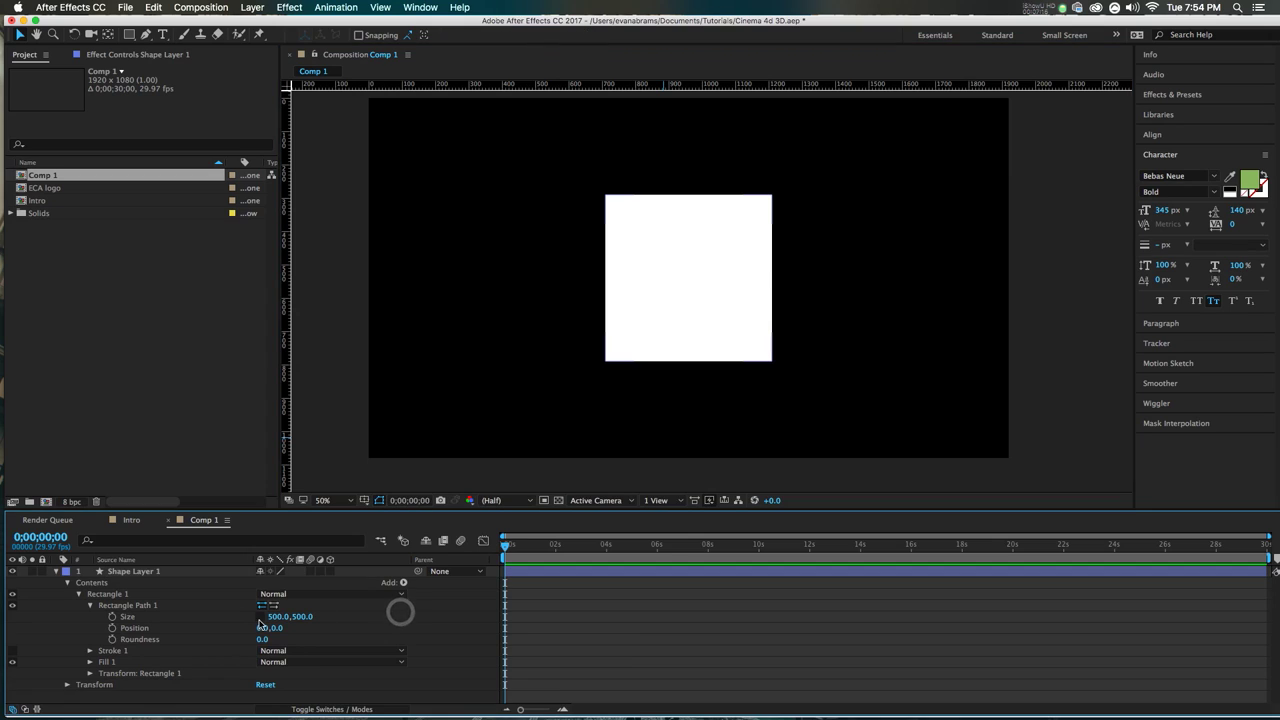
left_click(260, 617)
left_click(268, 617)
type("0")
key("Return")
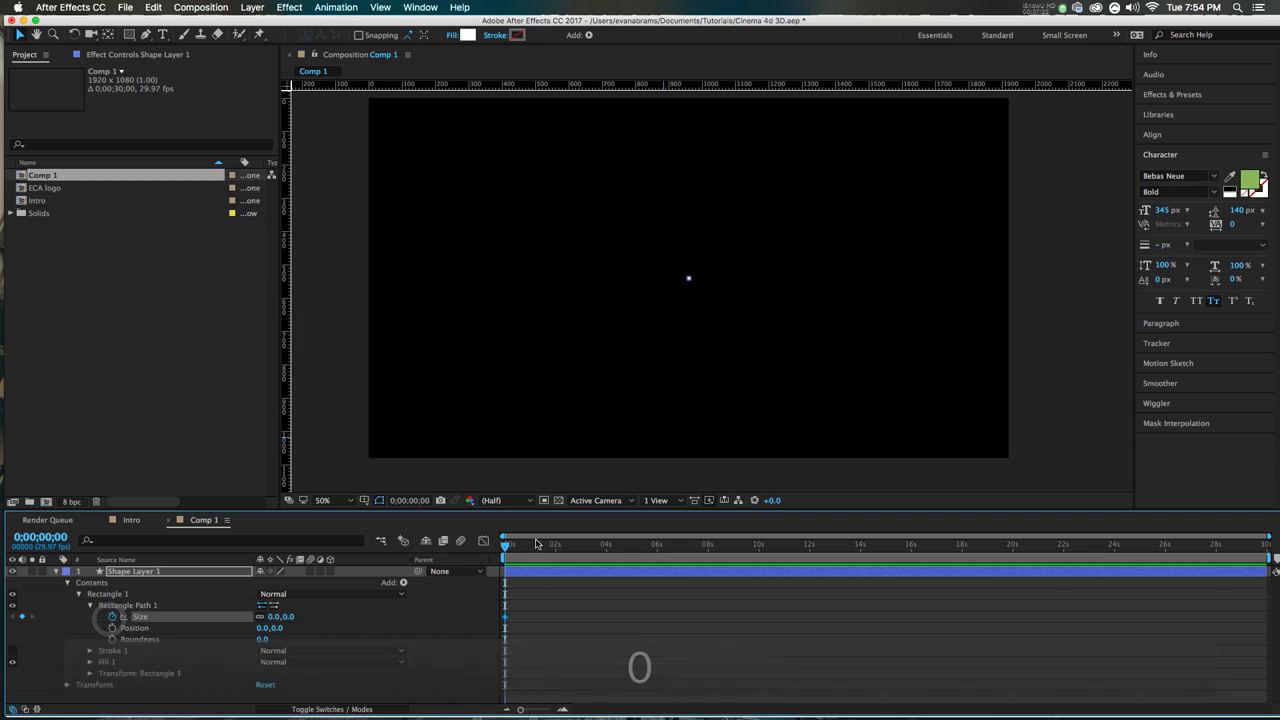
Step: At one second, set the square's Size to 500
key("shift+Page_Down")
key("shift+Page_Down")
key("shift+Page_Down")
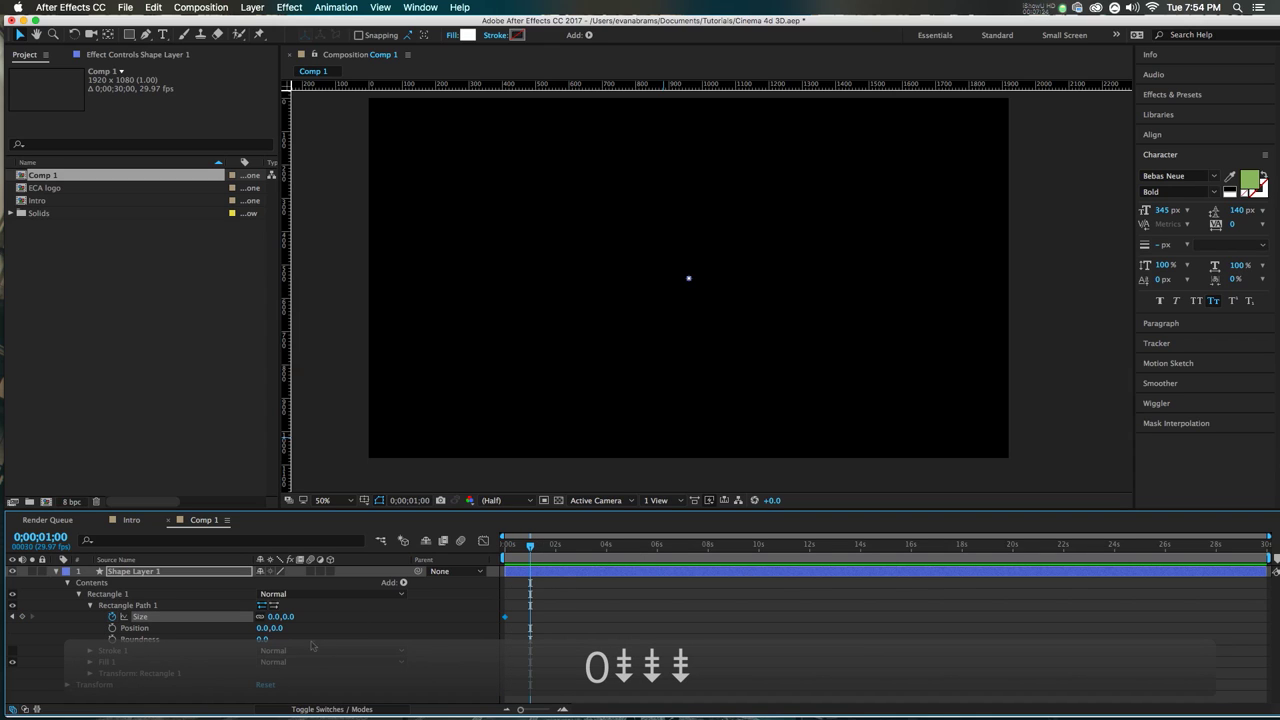
left_click(289, 619)
type("500")
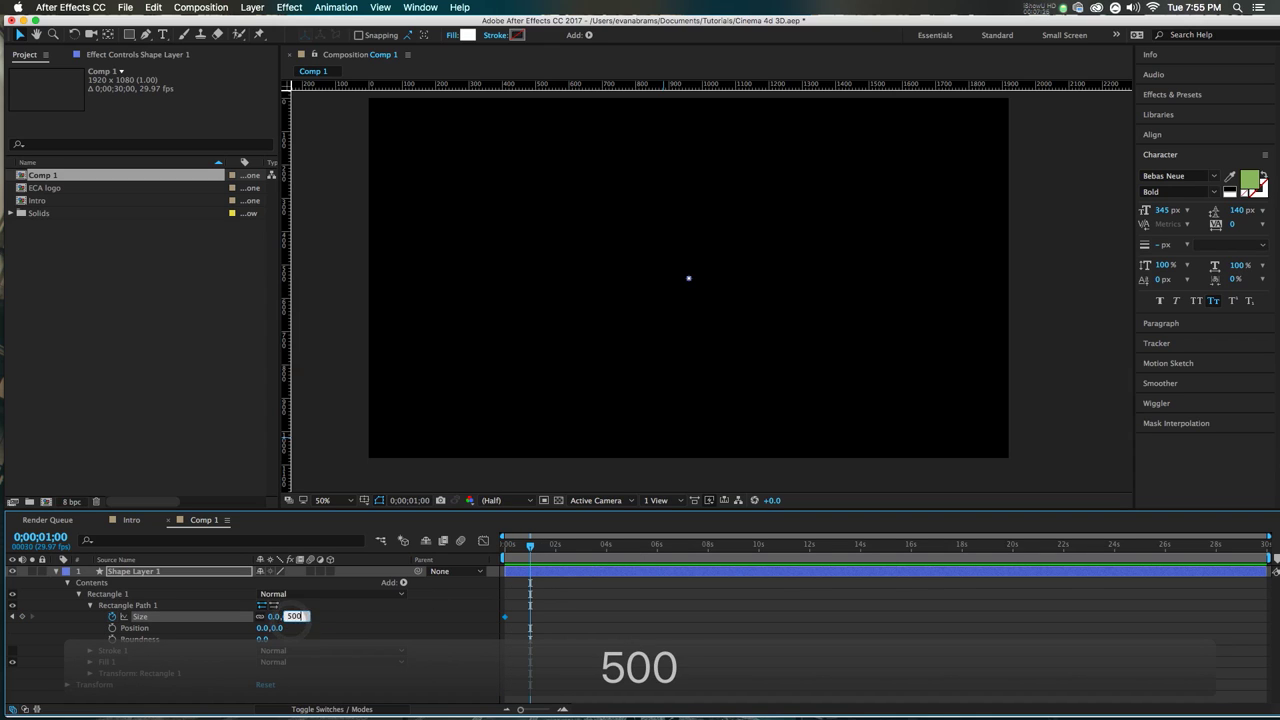
key("Return")
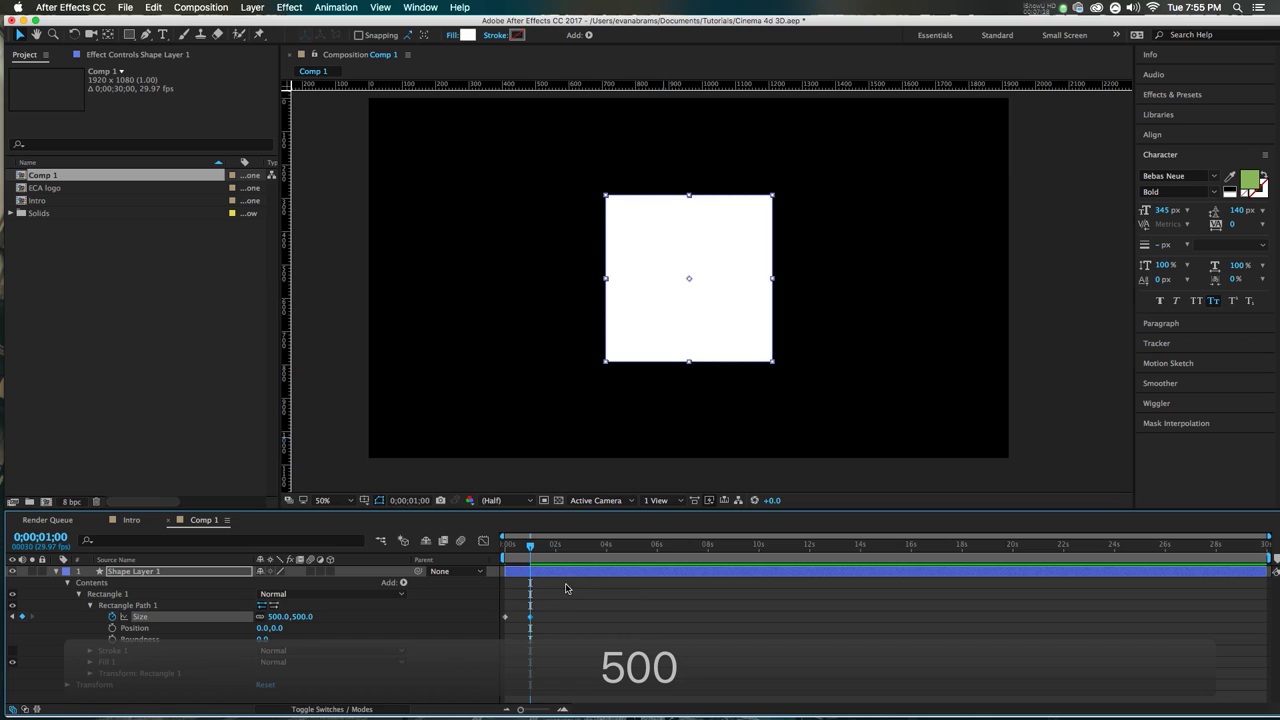
Step: Duplicate the rectangle path and size the inner Rectangle Path 2 at 450×450
left_click(146, 606)
left_click(403, 582)
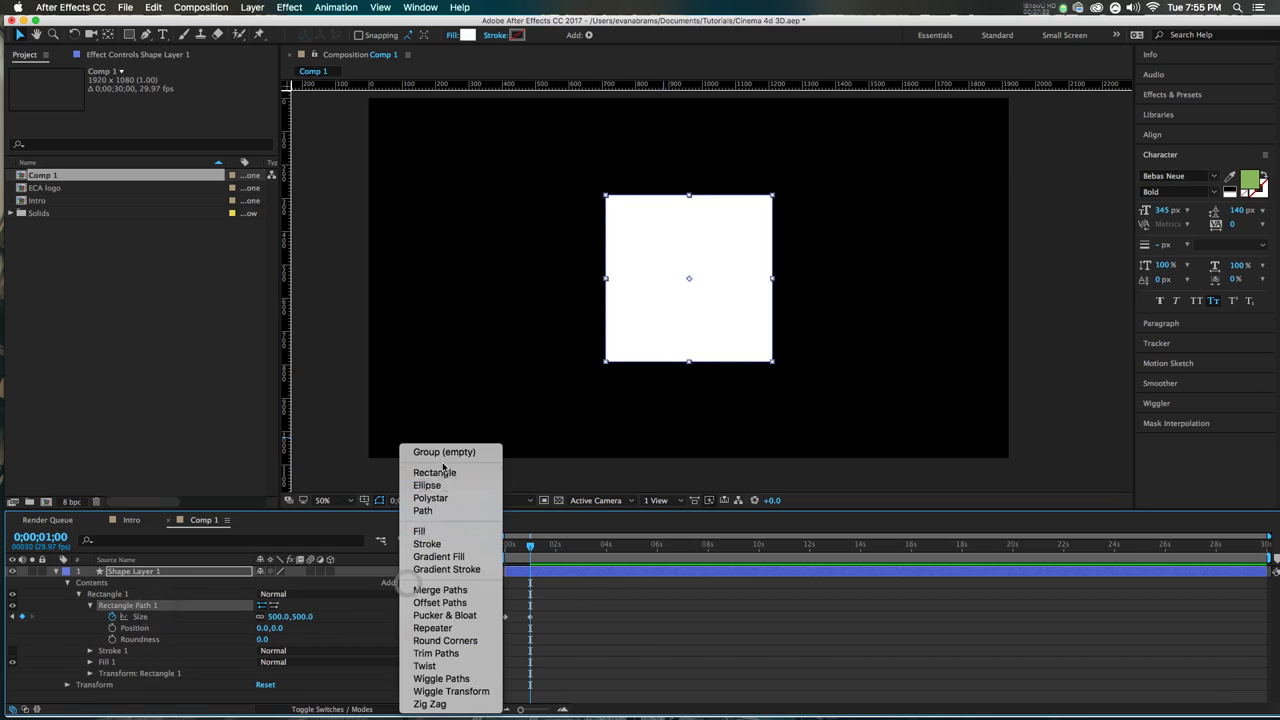
left_click(146, 606)
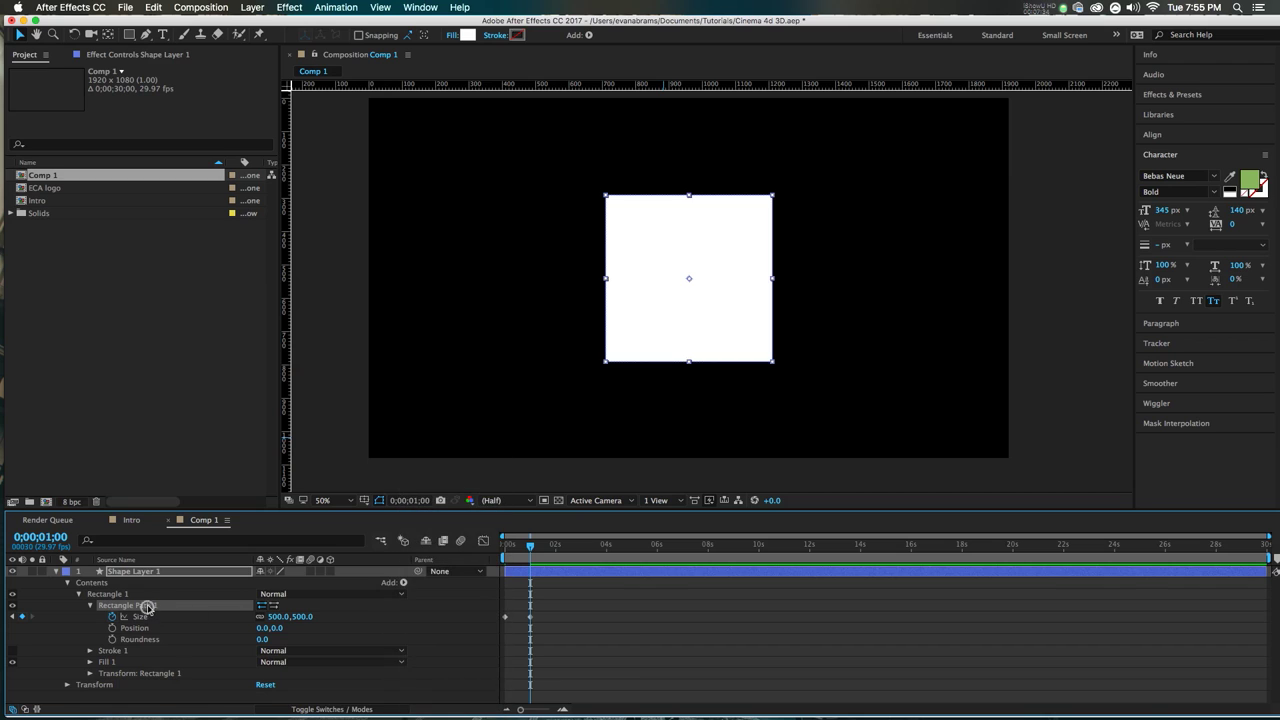
key("super+d")
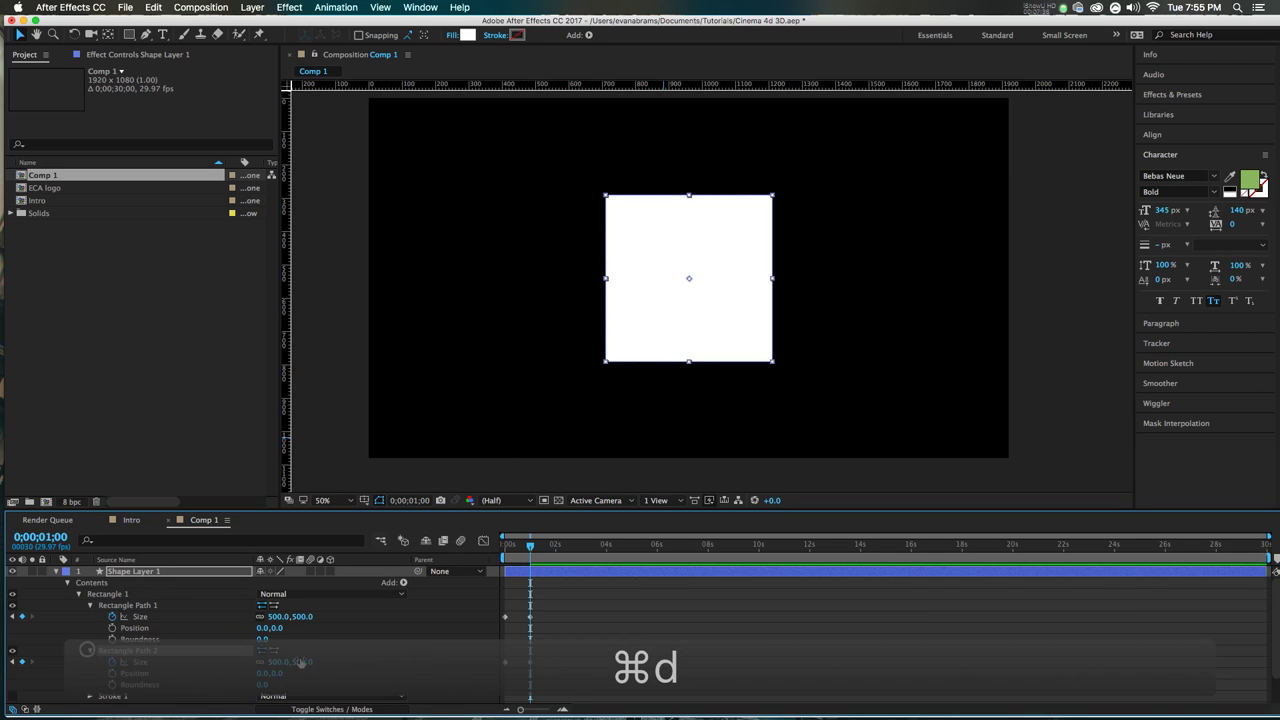
left_click(90, 651)
key("Down")
key("Down")
key("Down")
key("Down")
key("Down")
key("Down")
key("Down")
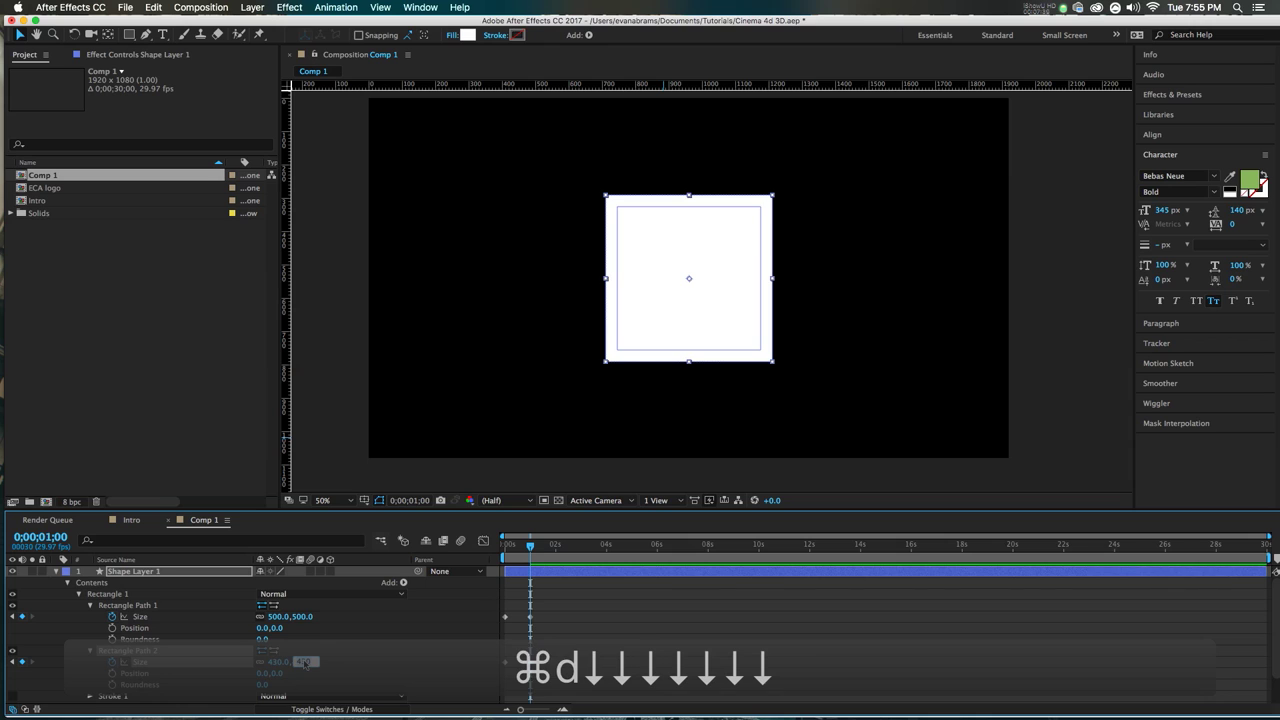
key("Up")
key("Up")
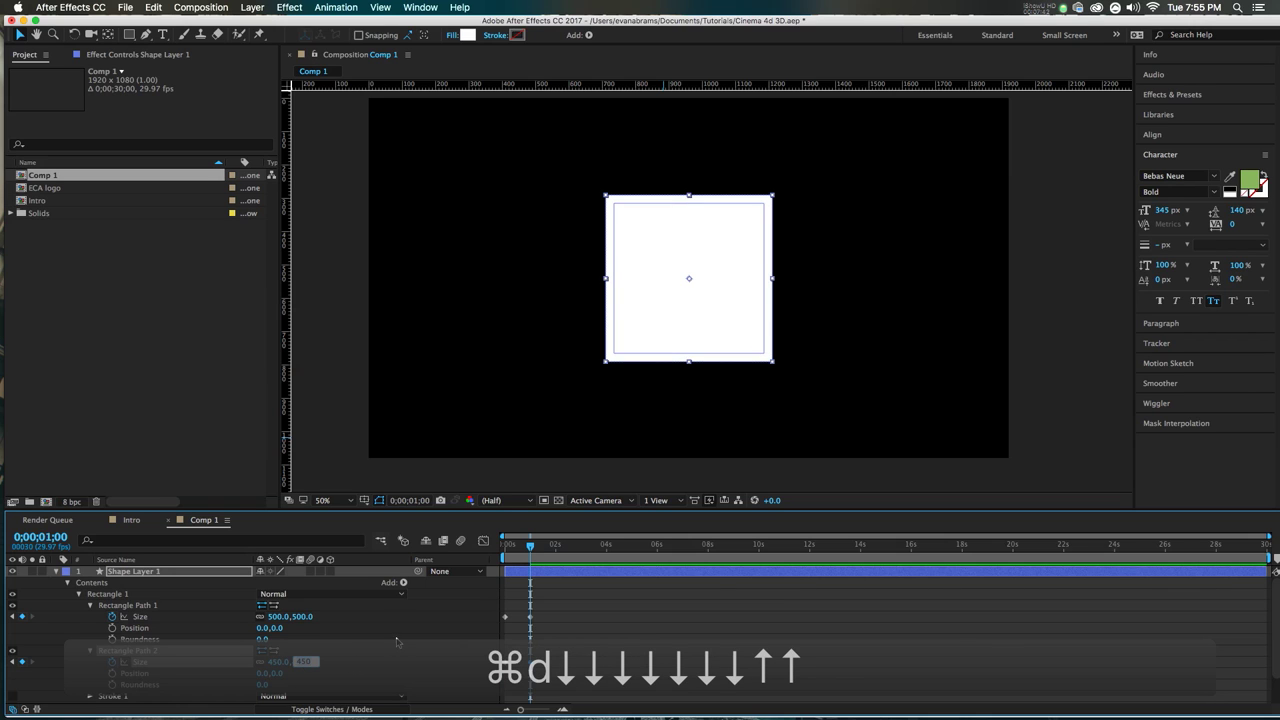
left_click(396, 641)
Step: Add Merge Paths to the shape layer and set its Mode to Subtract
left_click(403, 582)
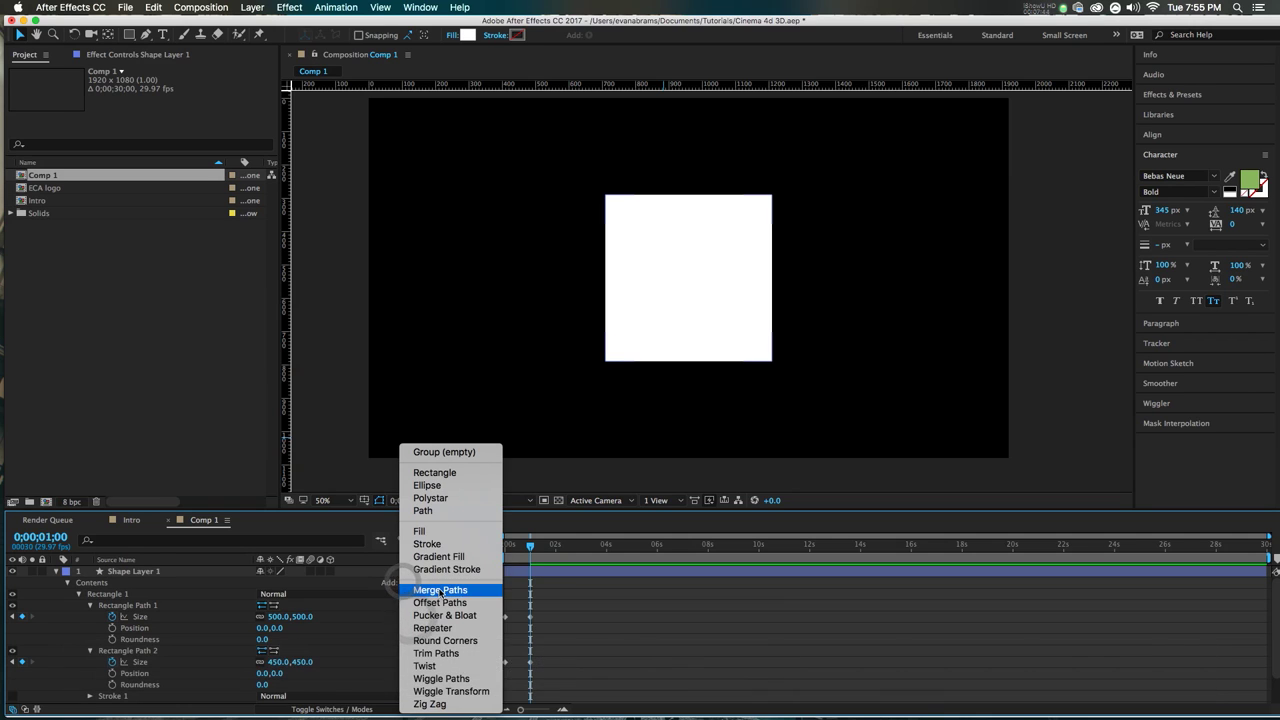
left_click(440, 590)
left_click_drag(115, 699, 110, 665)
left_click(90, 663)
left_click(280, 674)
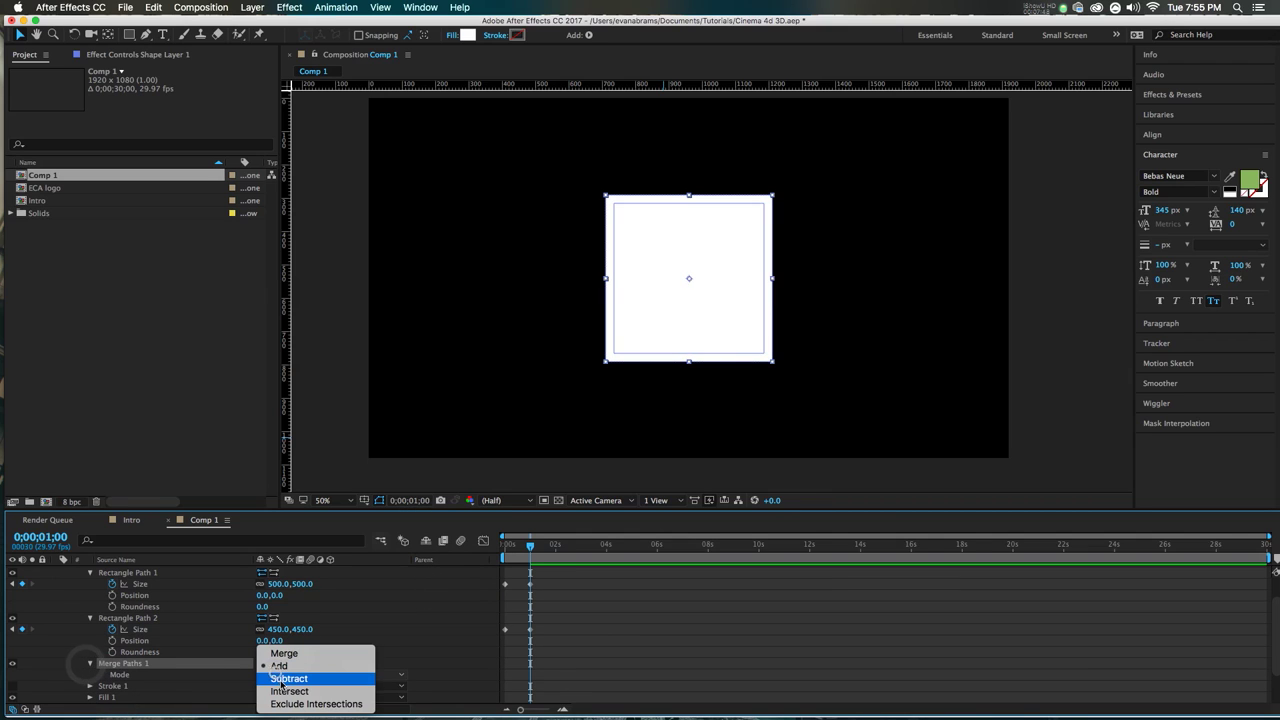
left_click(283, 679)
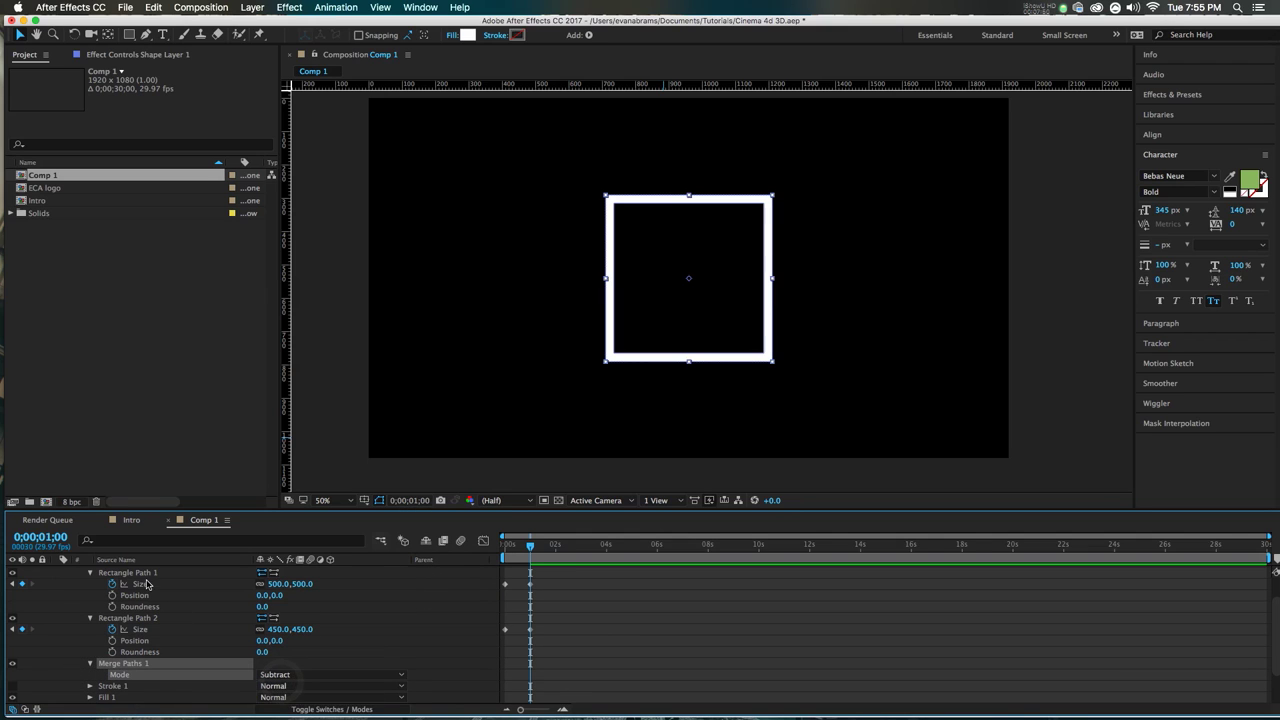
Step: Apply Easy Ease to the outer rectangle's Size keyframes
left_click(450, 610)
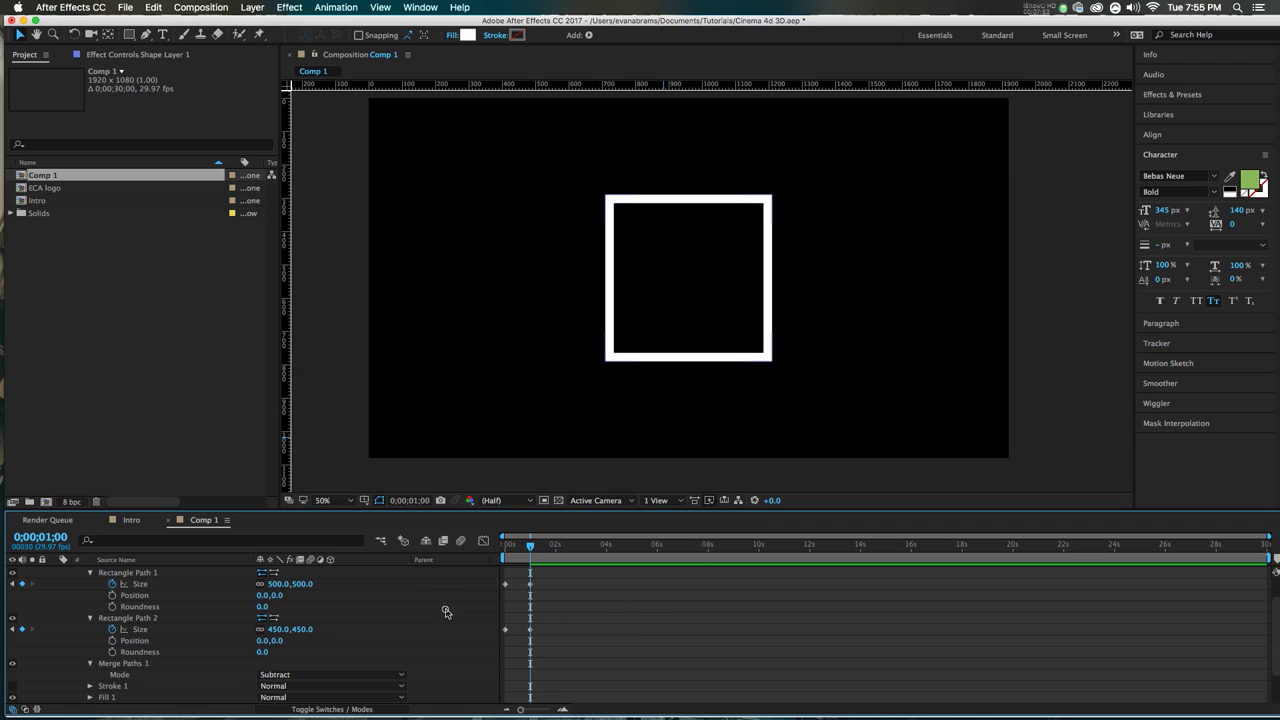
mouse_move(530, 545)
left_mouse_down()
mouse_move(480, 555)
mouse_move(530, 547)
mouse_move(540, 580)
mouse_move(509, 590)
left_mouse_up()
key("F9")
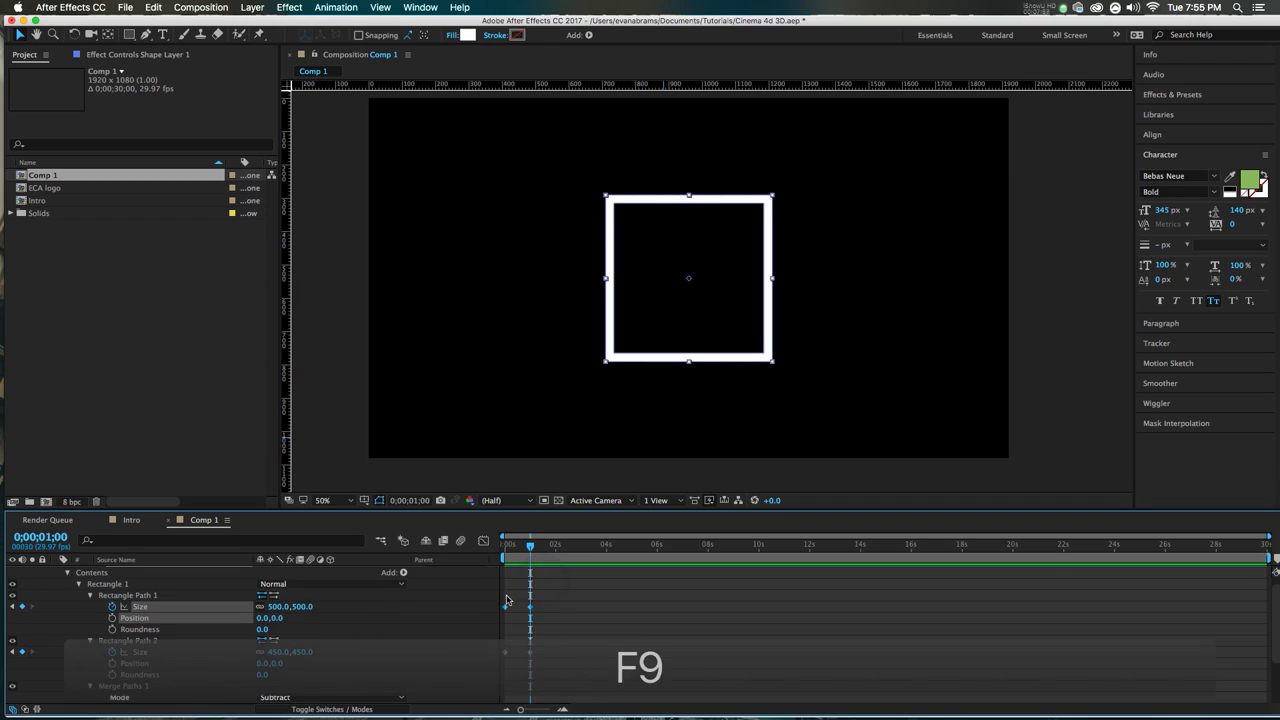
key("shift+F3")
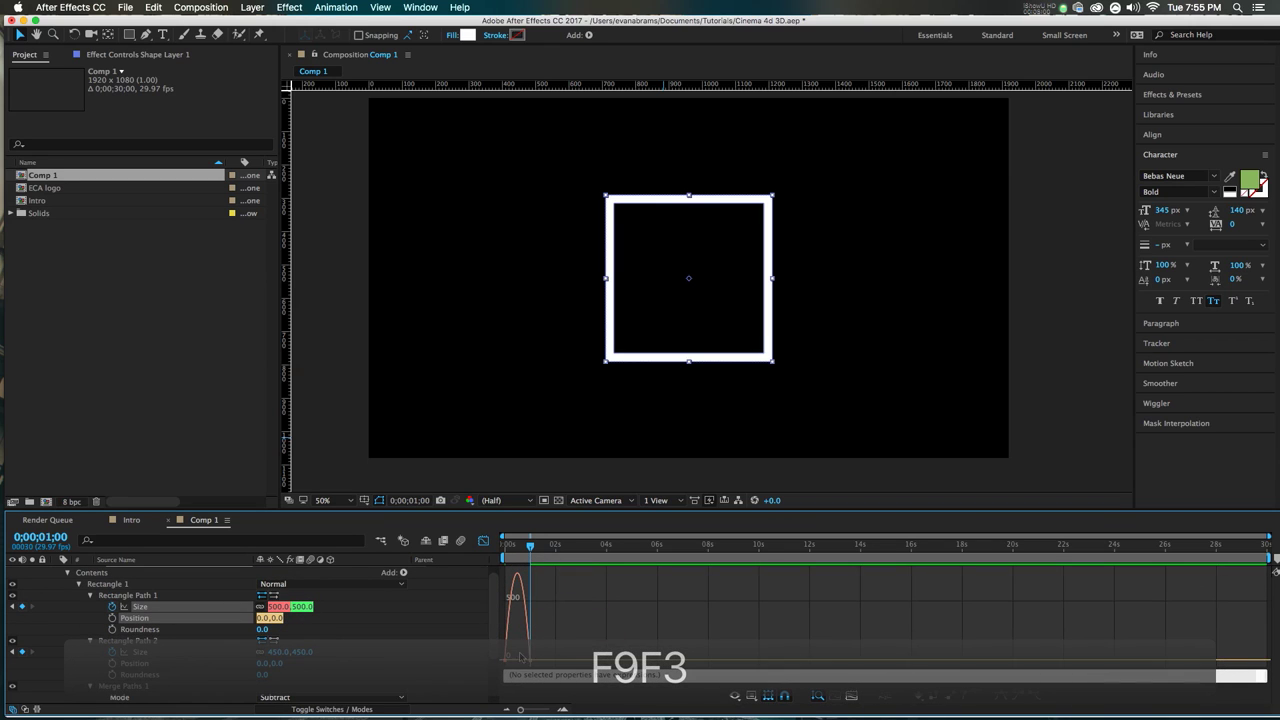
left_click(484, 549)
left_click(534, 584)
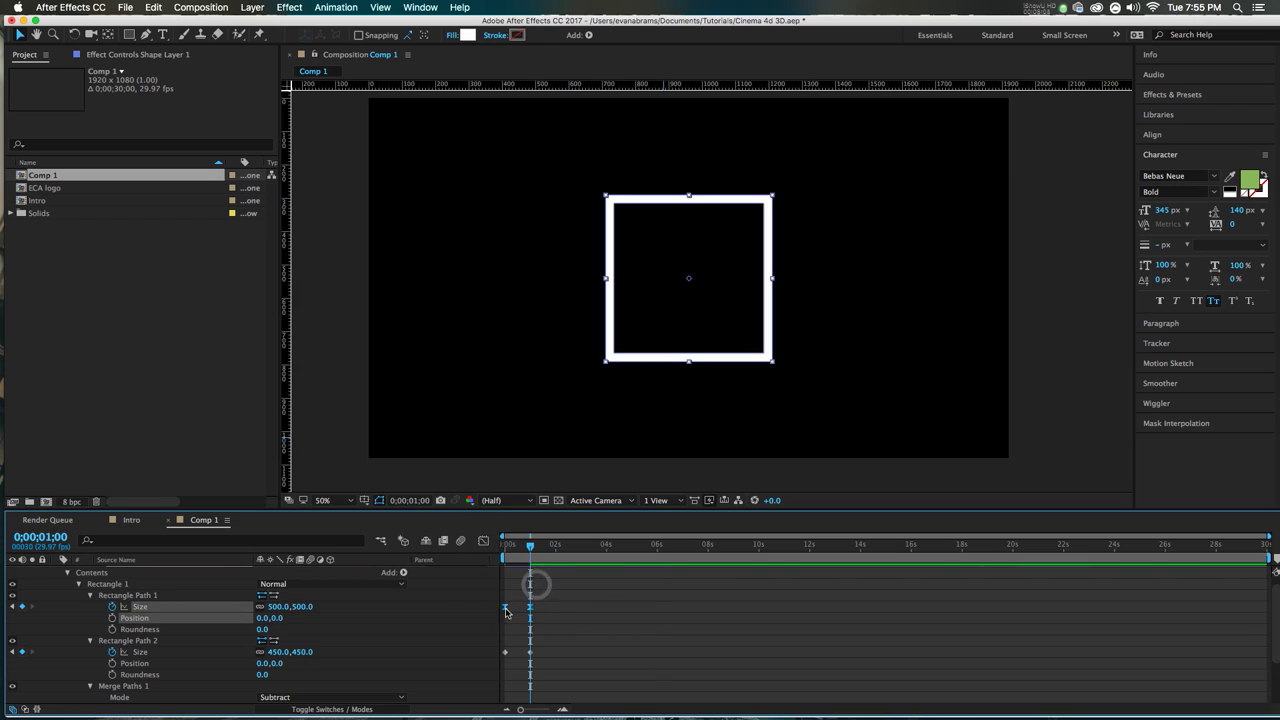
right_click(506, 609)
mouse_move(600, 704)
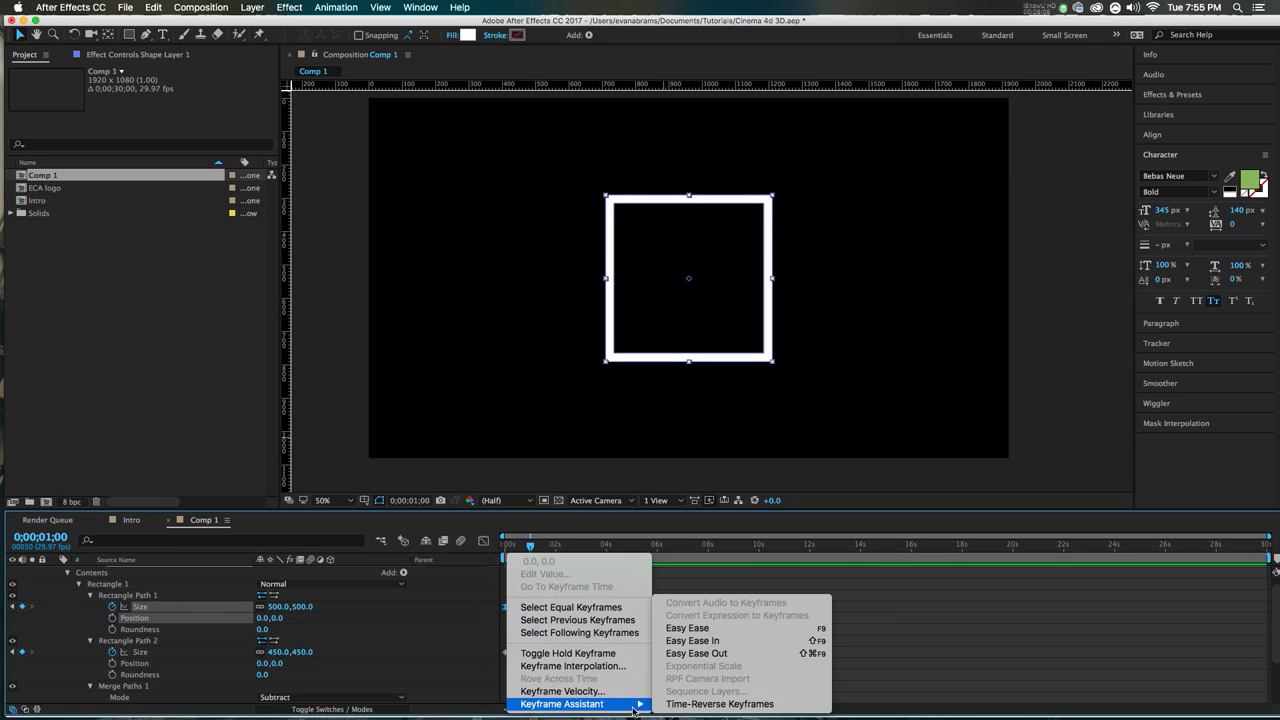
left_click(692, 640)
Step: Raise the starting speed on the Size speed curve so the square shoots up, then preview
left_click_drag(580, 594, 500, 615)
key("shift+F3")
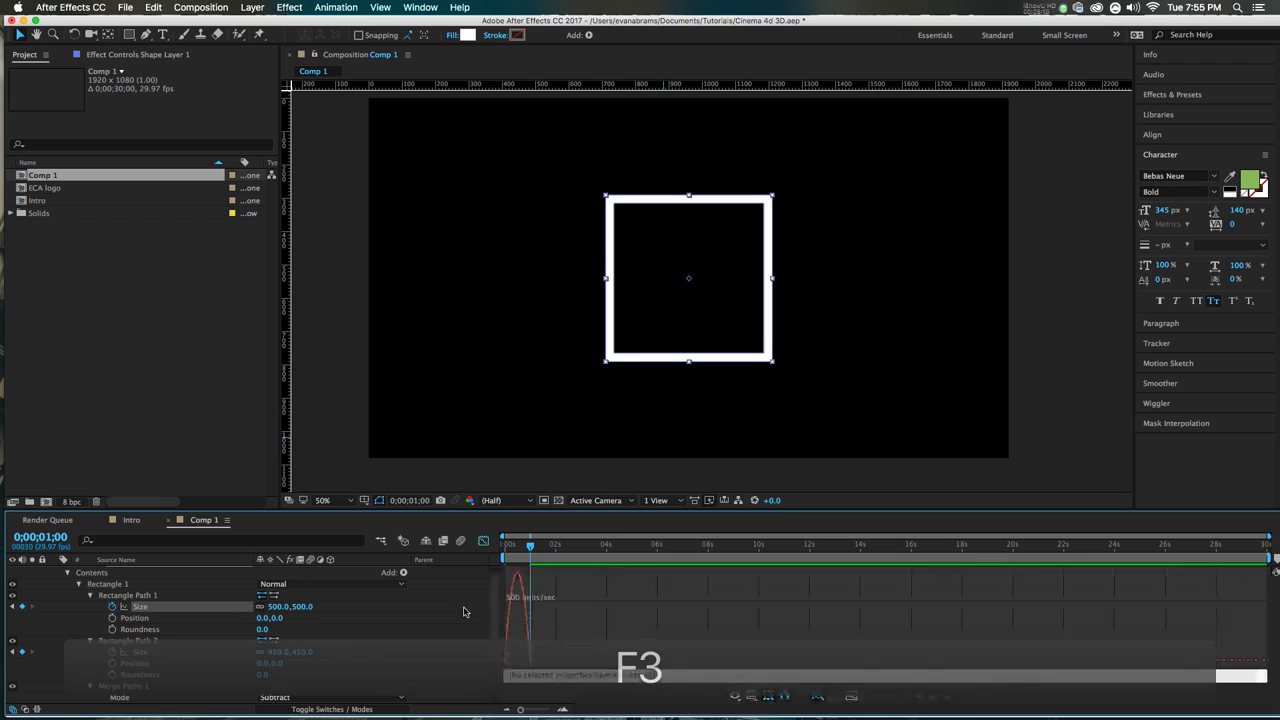
left_click(508, 660)
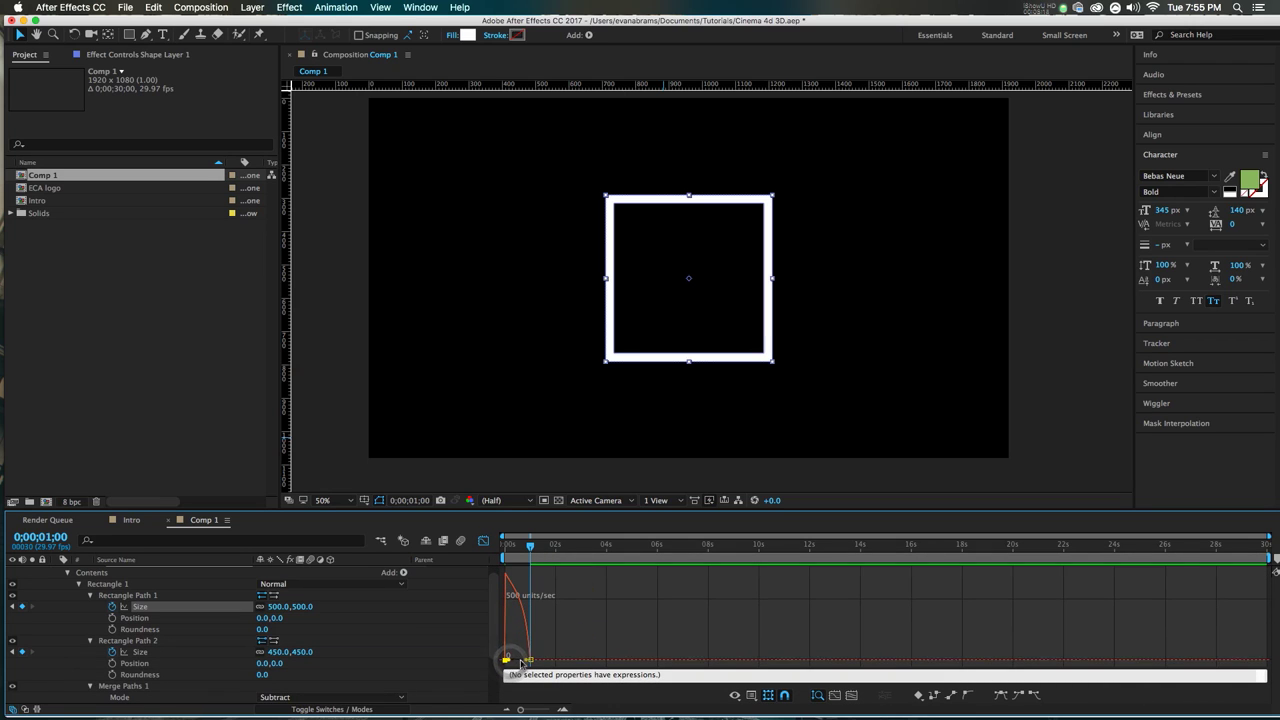
left_click_drag(527, 663, 516, 580)
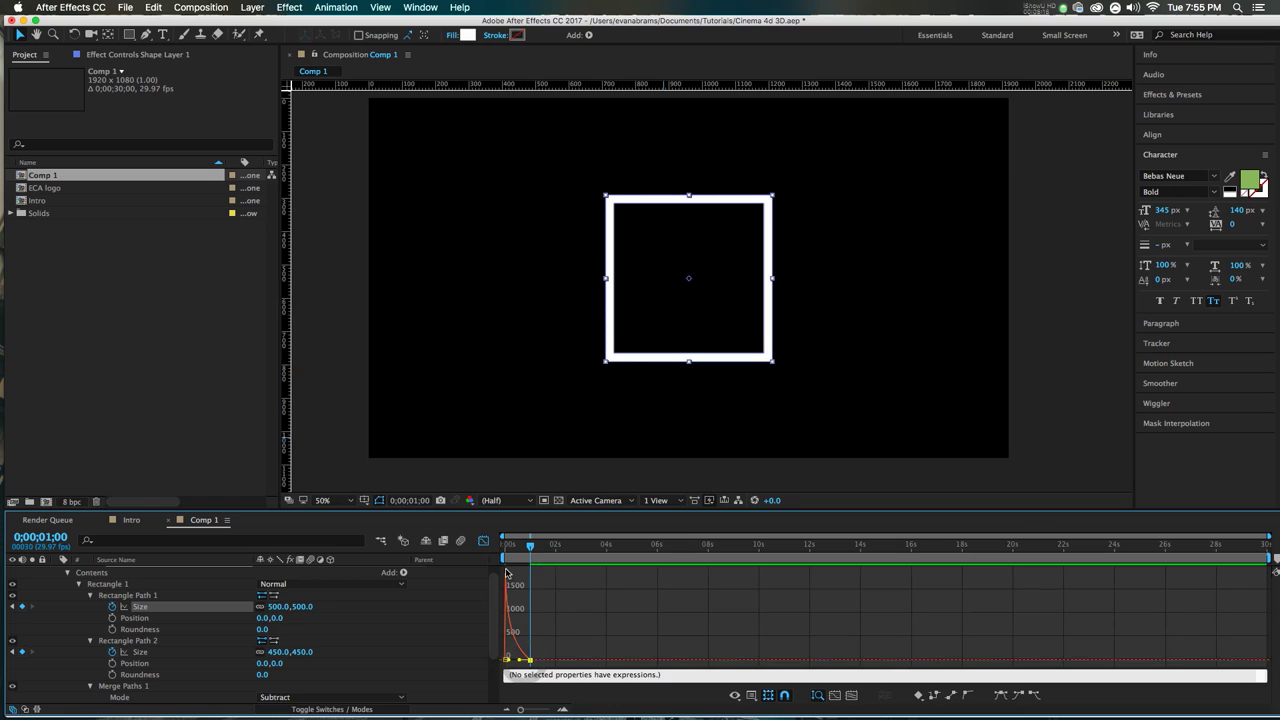
key("Home")
key("space")
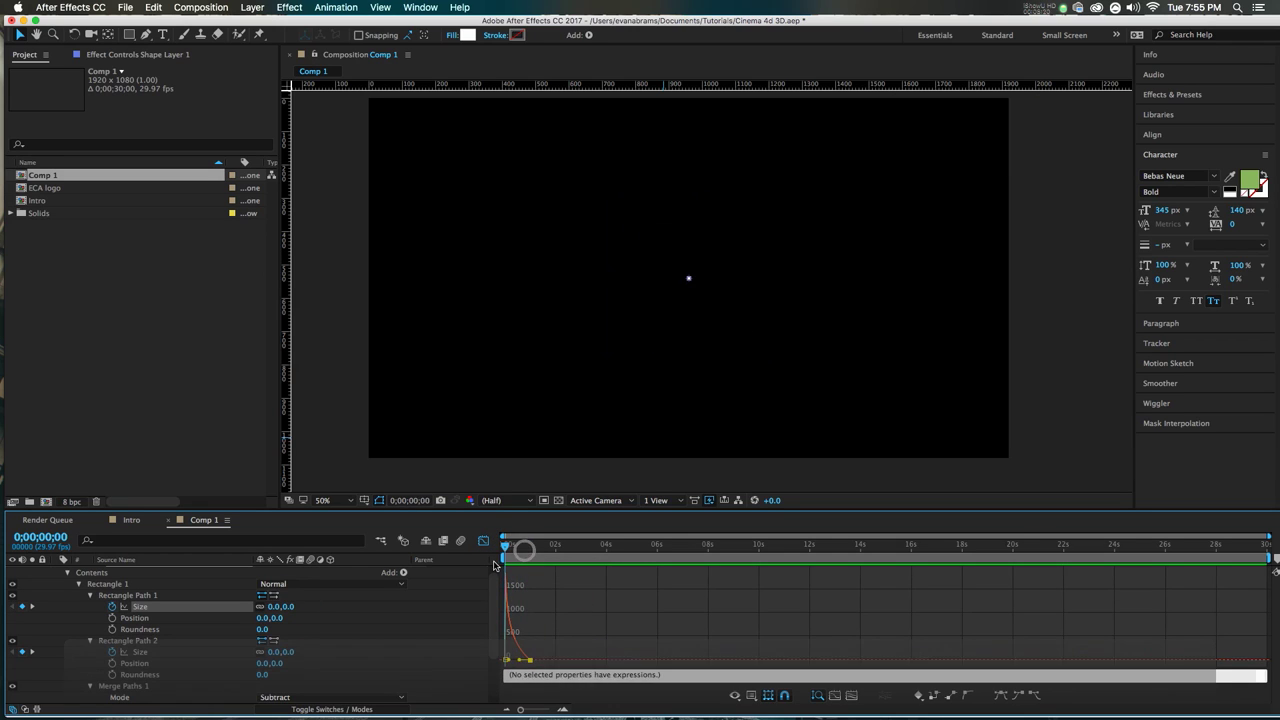
Step: Apply Easy Ease to Rectangle Path 2's Size keyframes
left_click(513, 544)
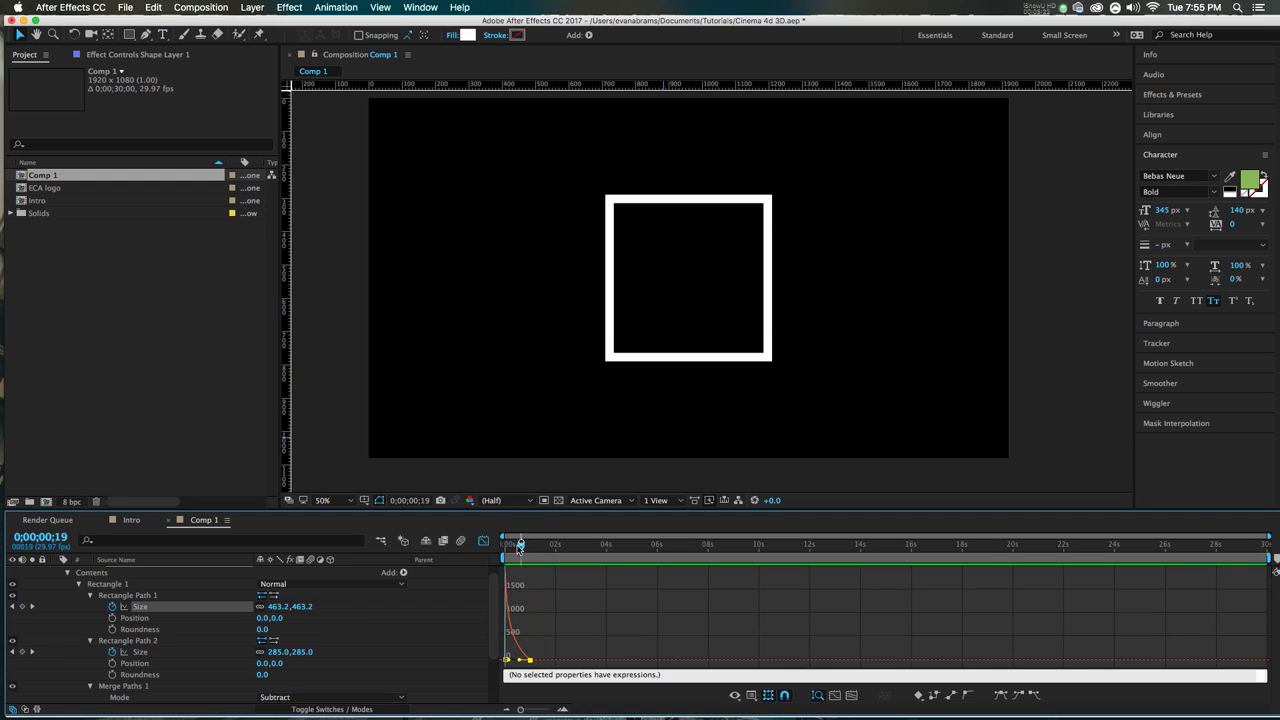
key("F3")
key("F9")
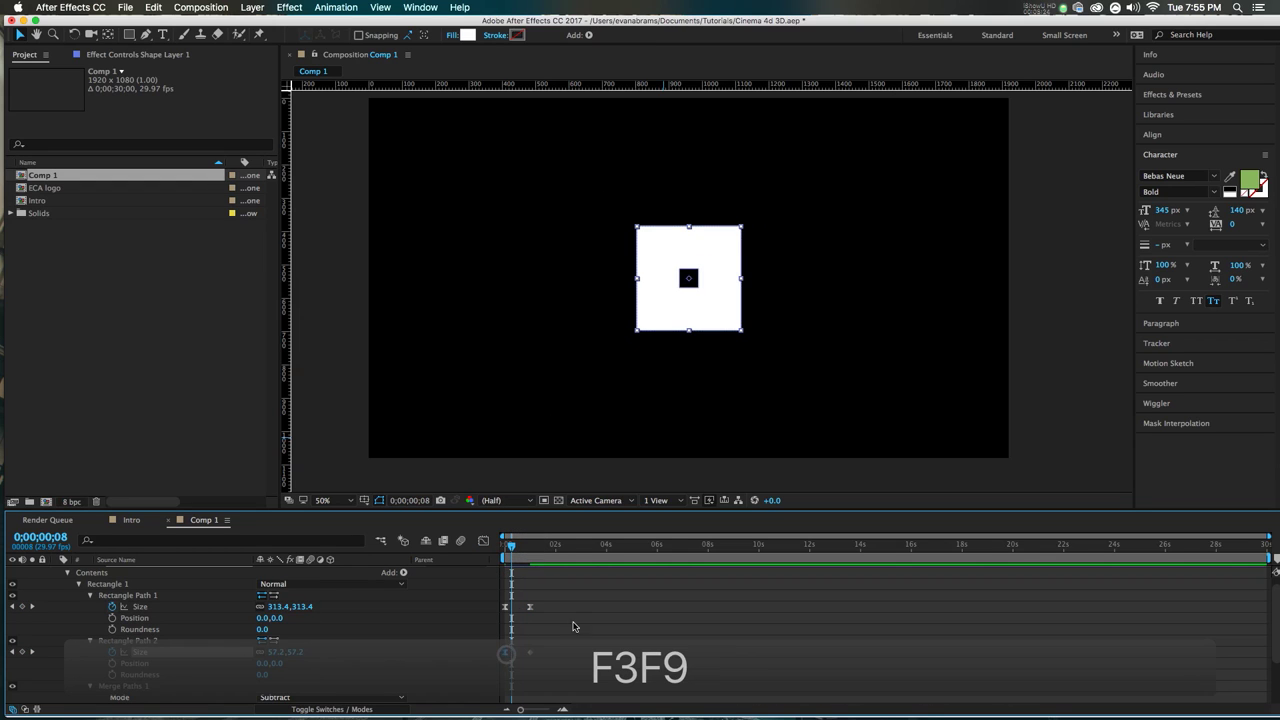
key("space")
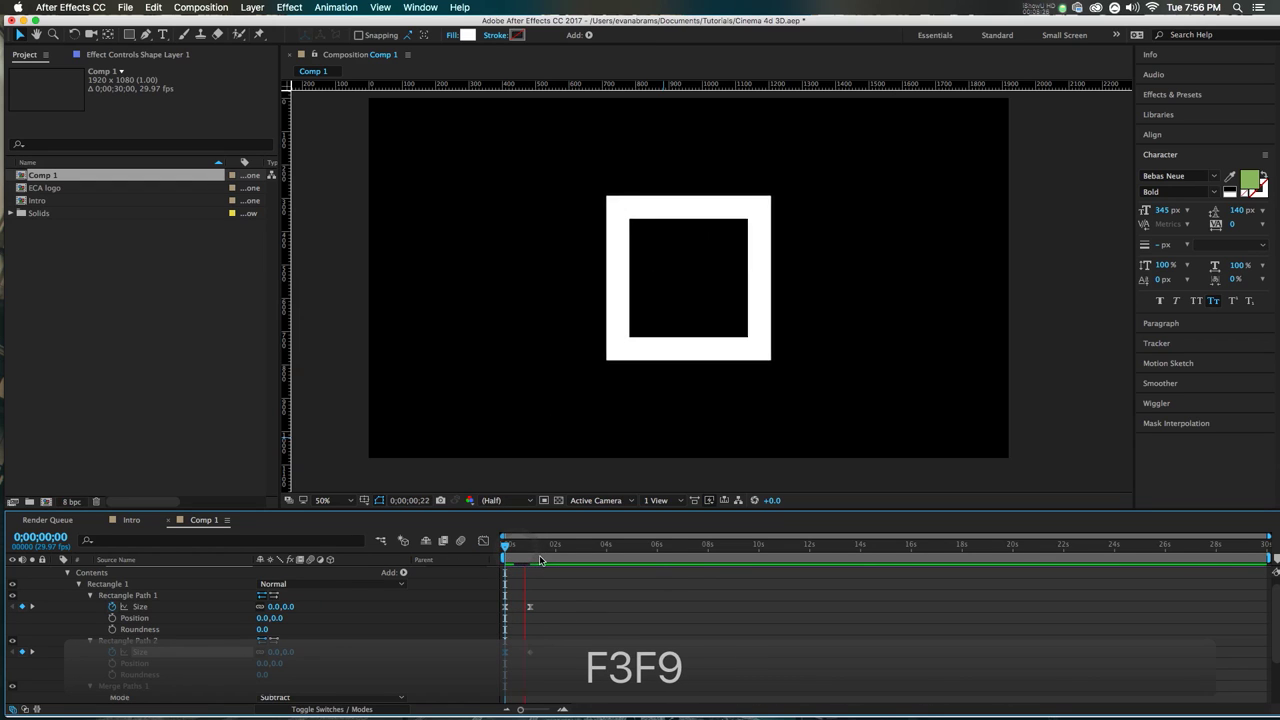
key("F9")
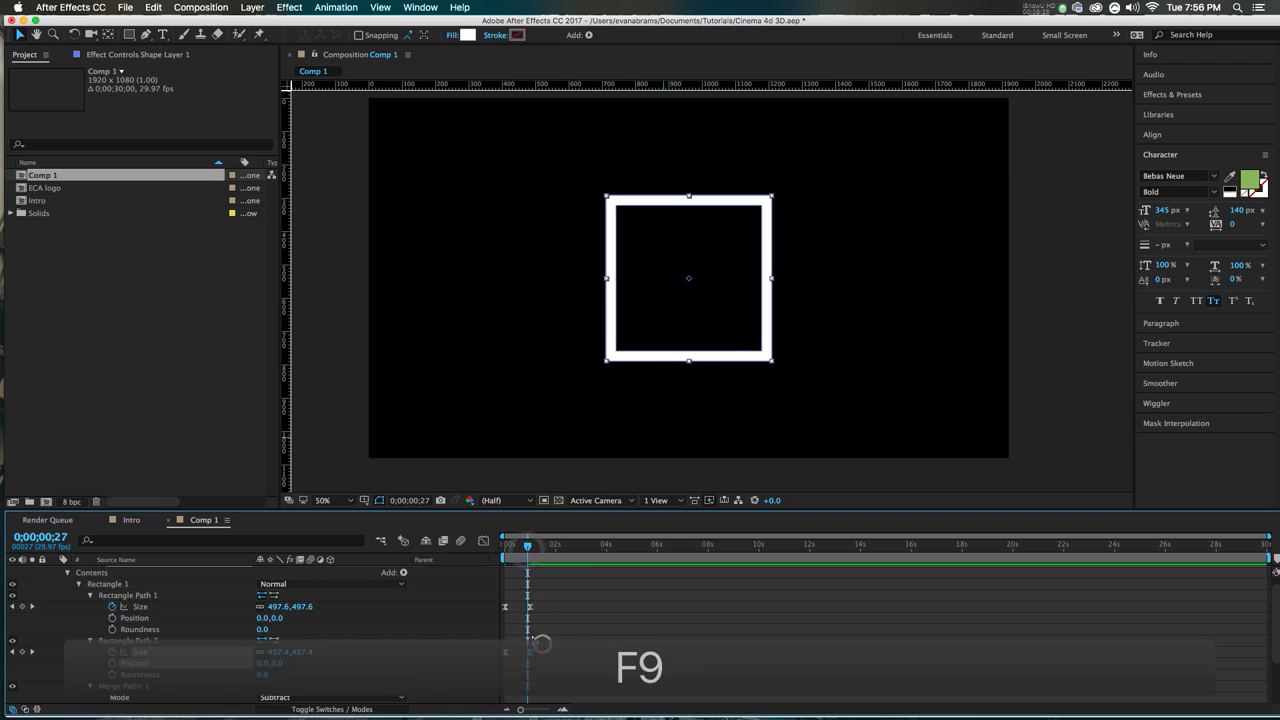
Step: Preview the outline animation from the start and check its speed curve
left_click_drag(518, 549, 504, 549)
key("space")
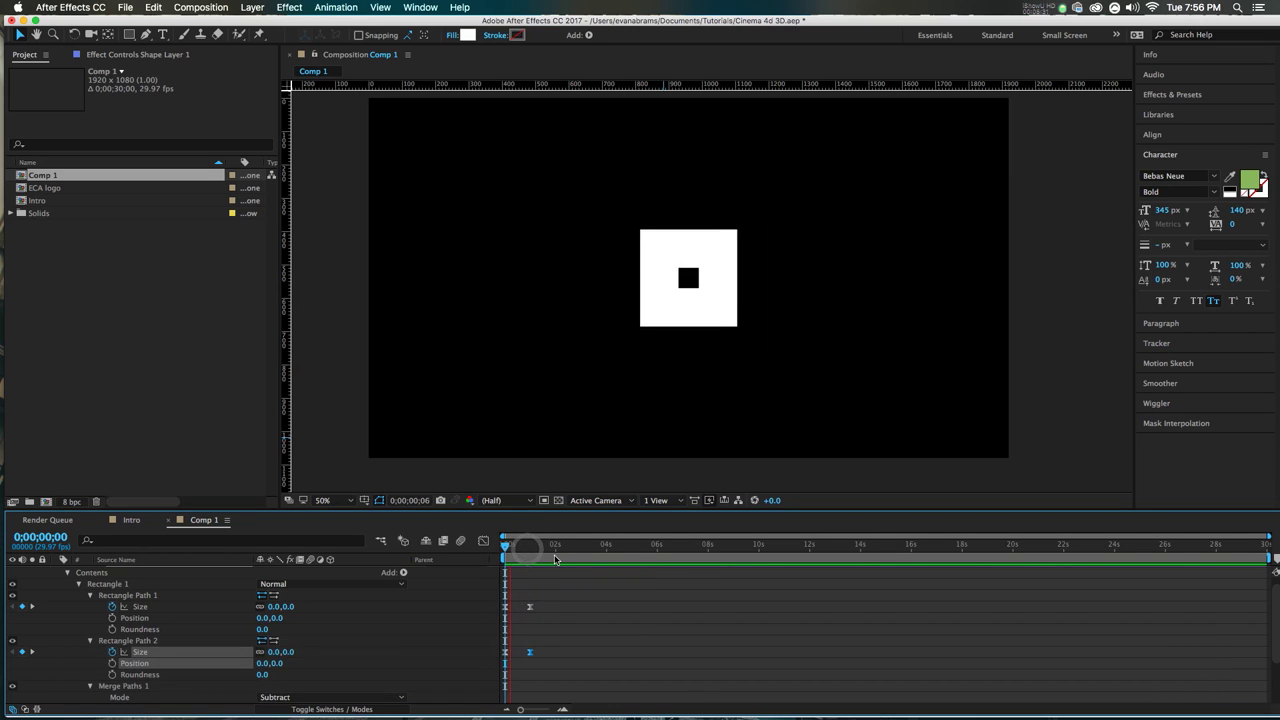
key("space")
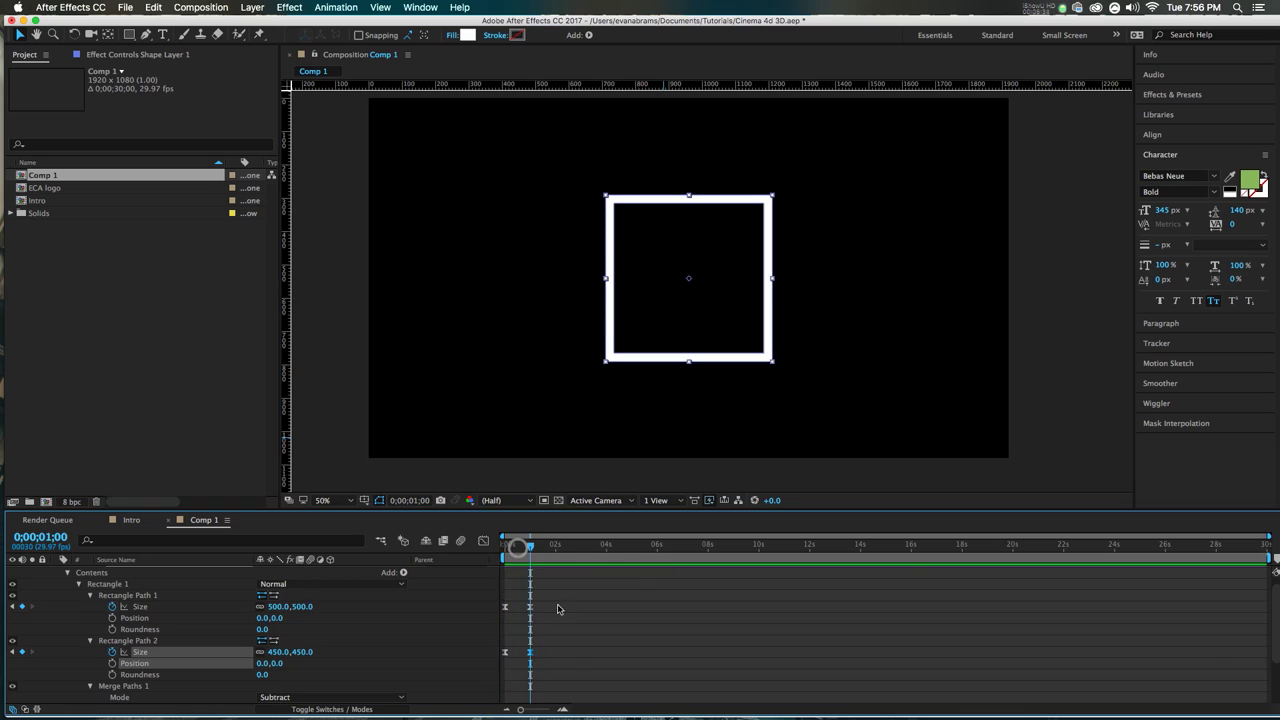
key("shift+F3")
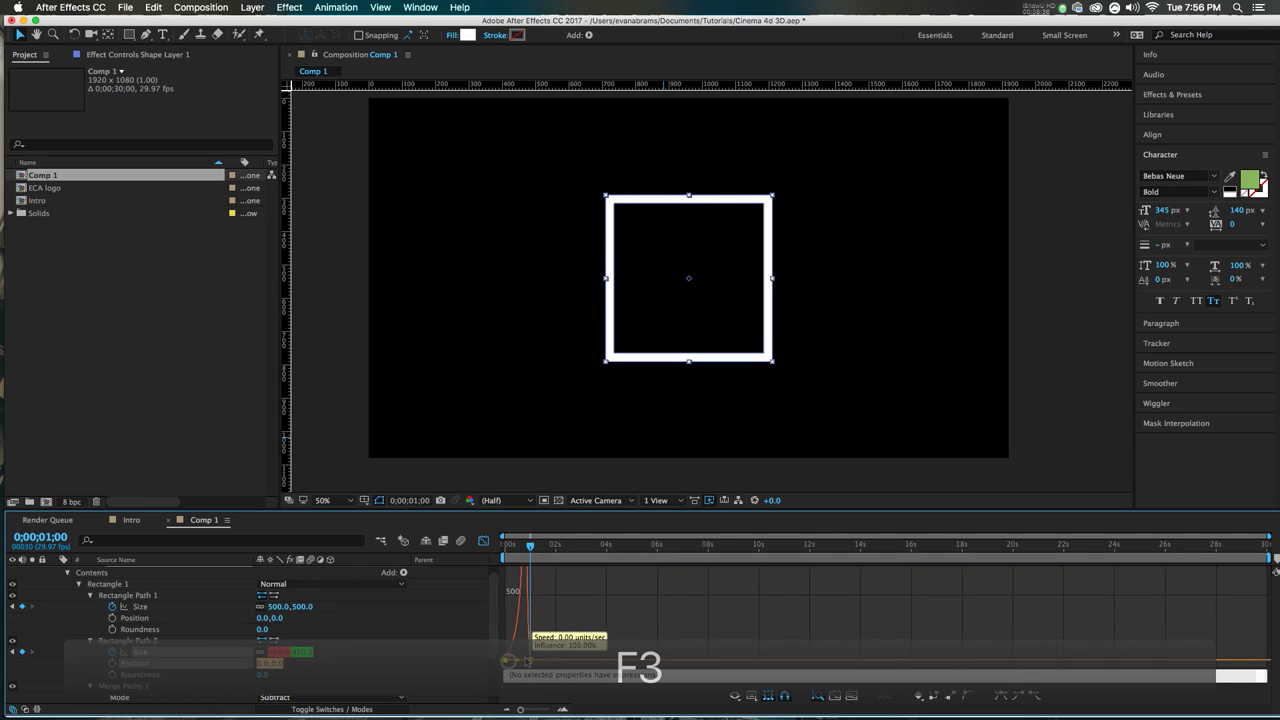
key("space")
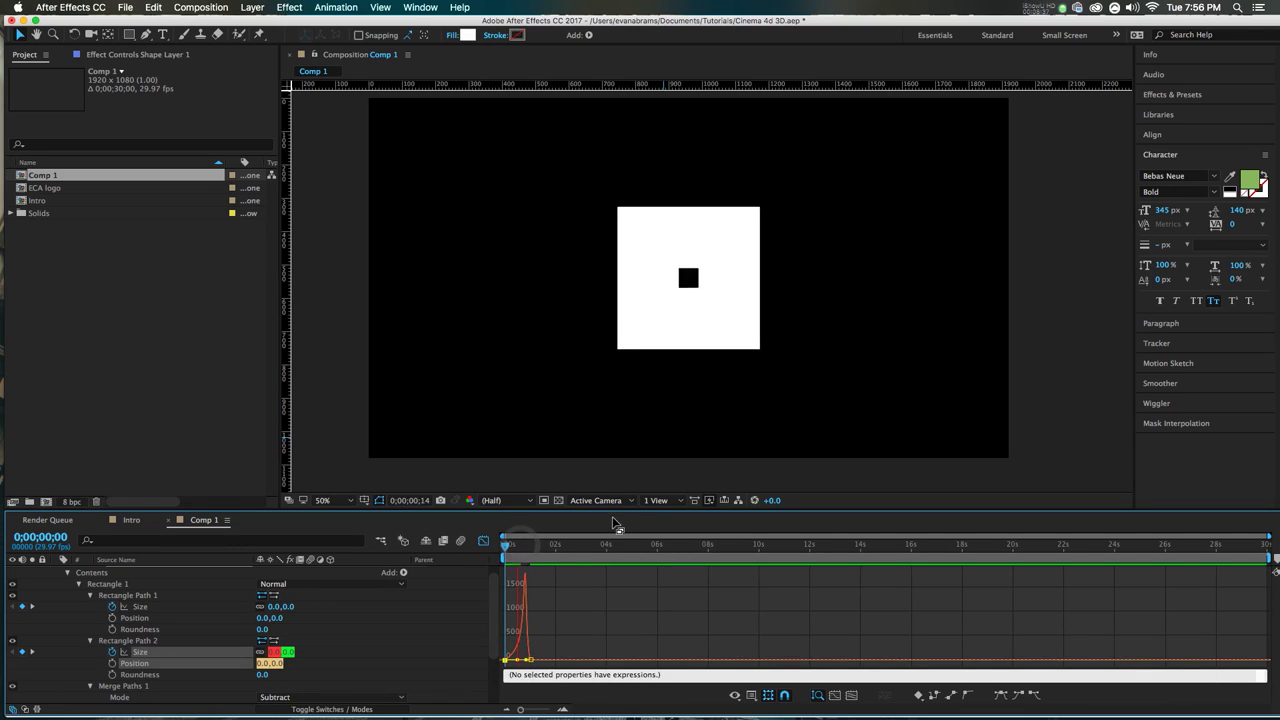
key("space")
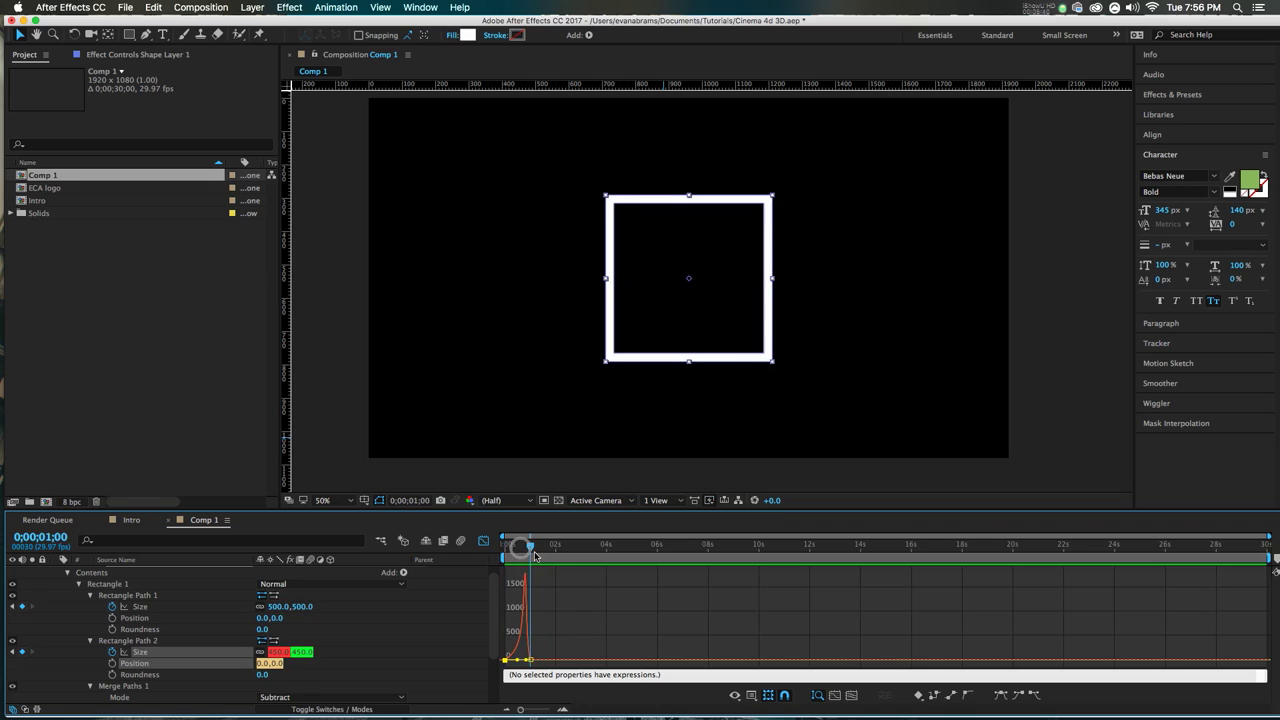
key("shift+F3")
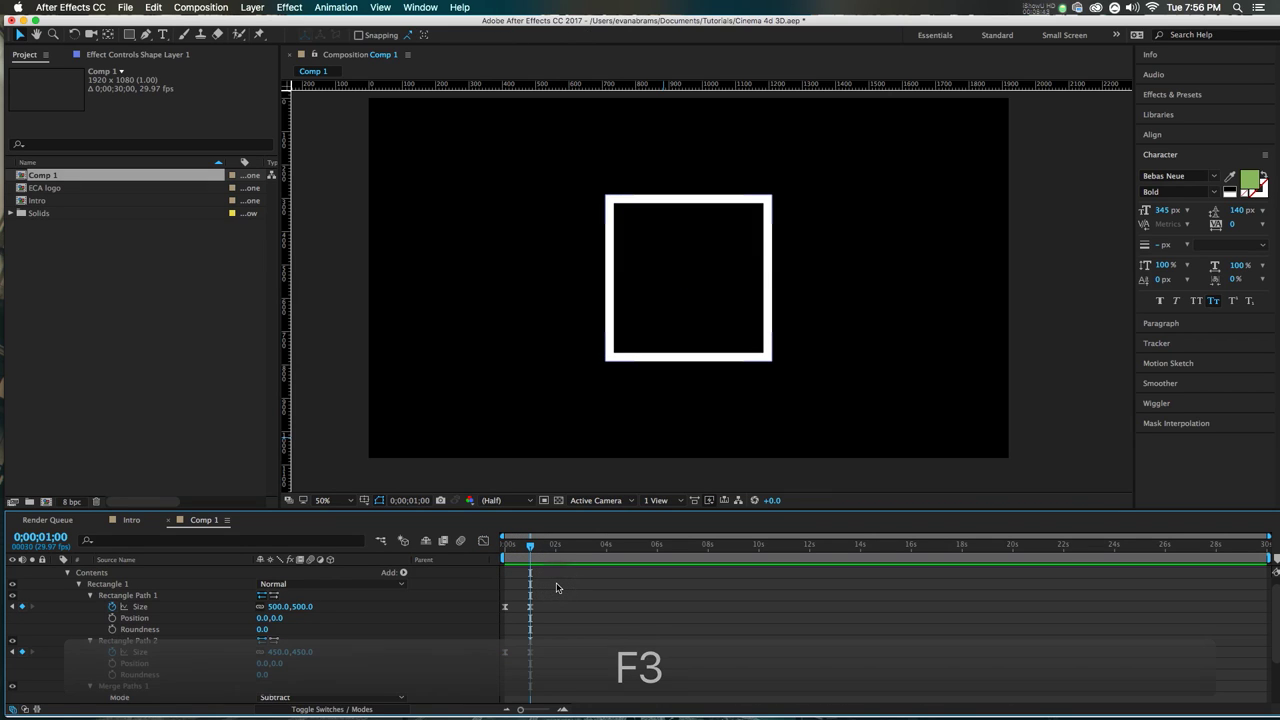
Step: Make Shape Layer 1 a 3D layer
scroll(525, 600, "up", 1)
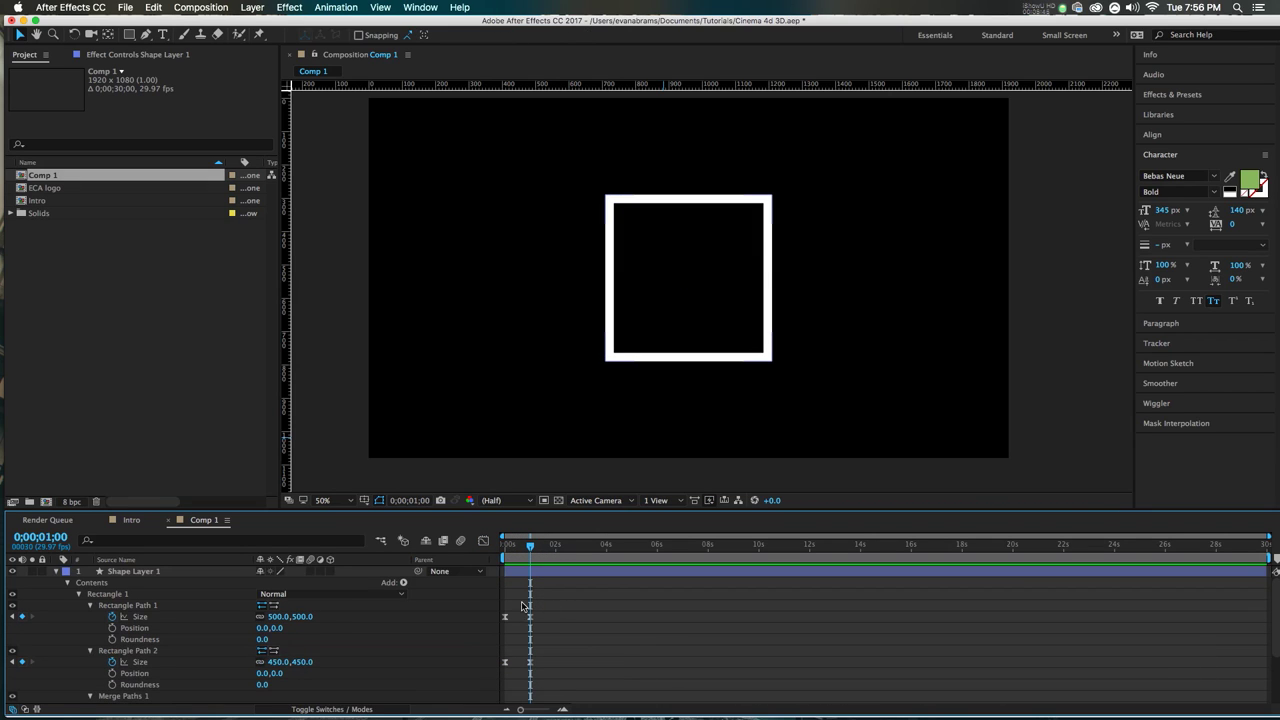
left_click(514, 574)
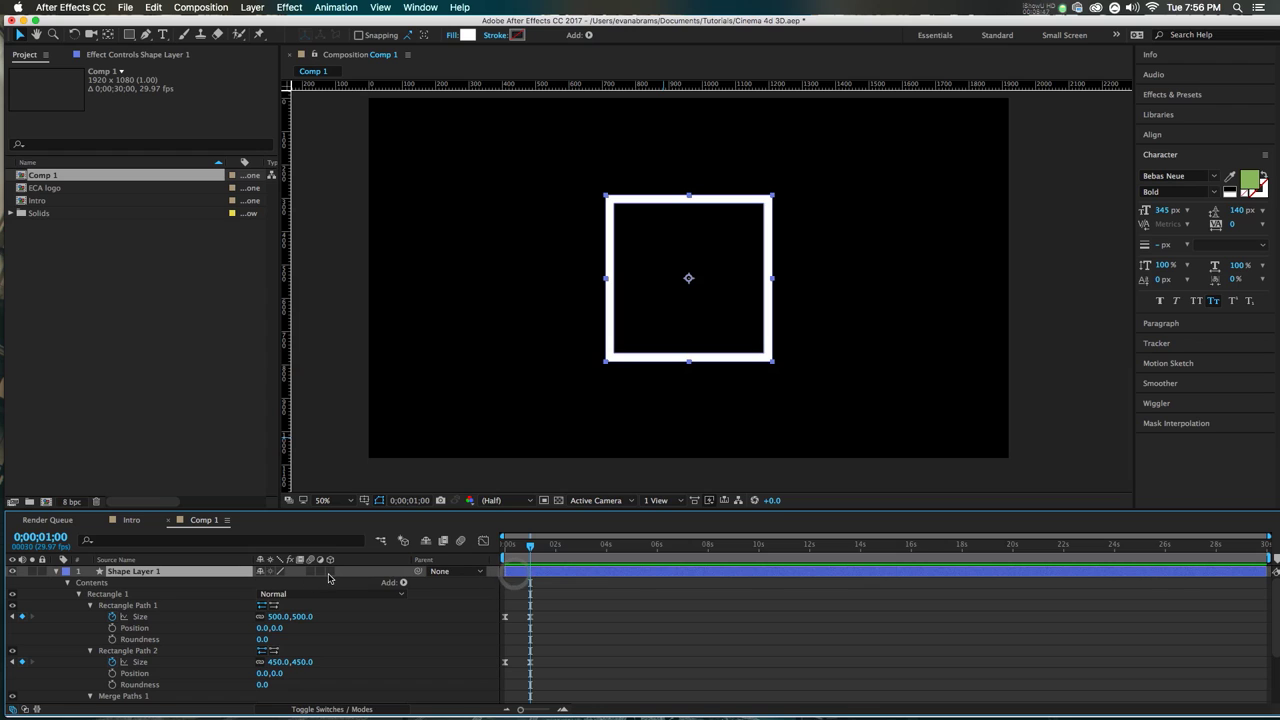
left_click(329, 573)
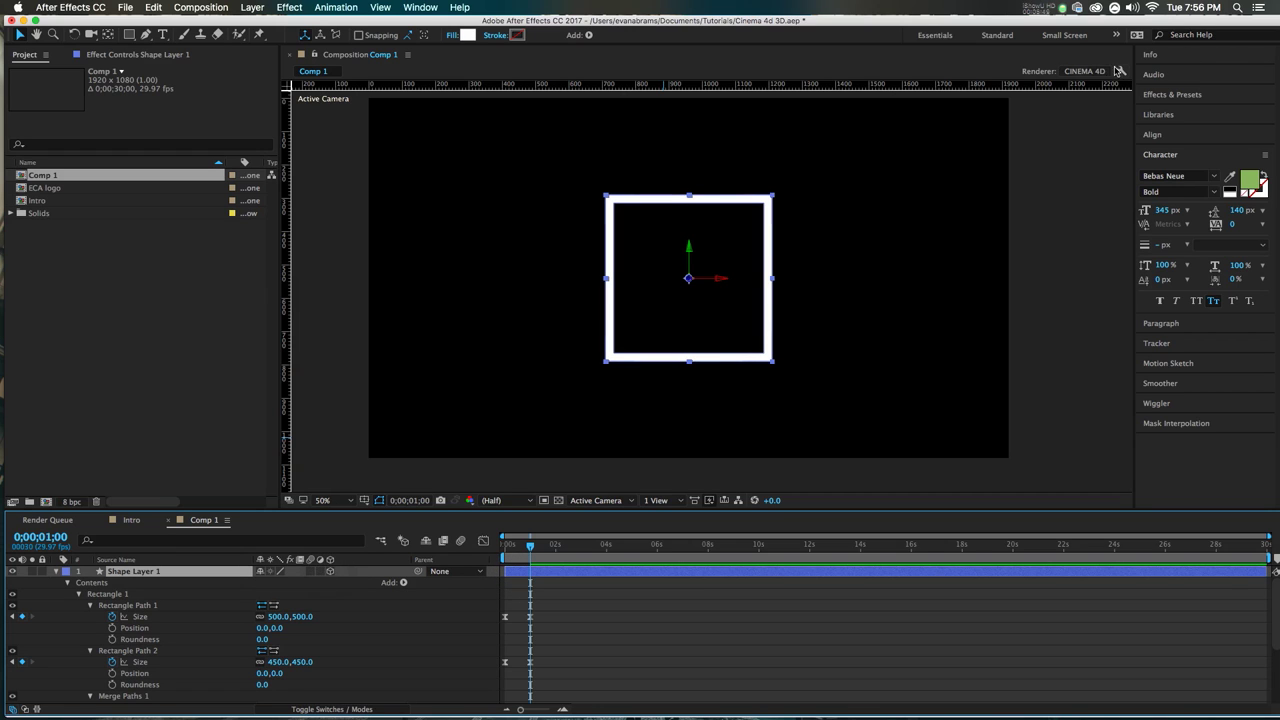
Step: Keep the CINEMA 4D renderer and lower its Quality to 23, toward Draft
left_click(1082, 71)
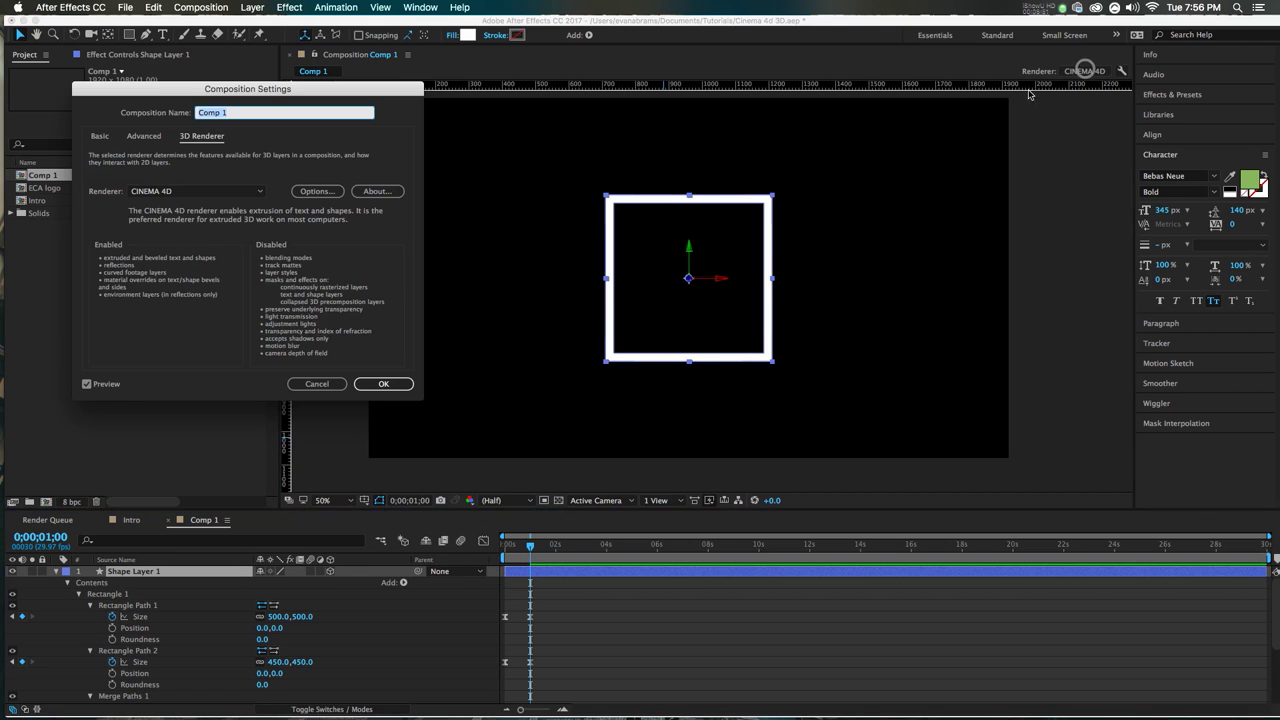
left_click(153, 194)
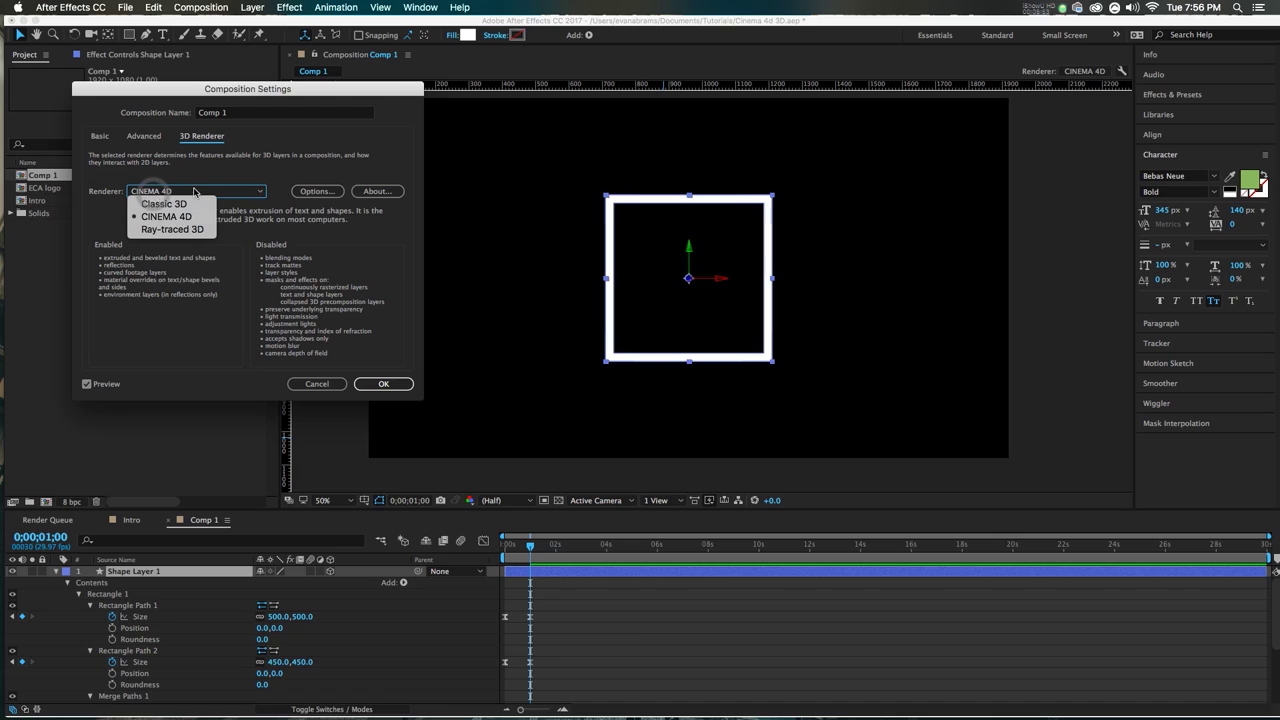
left_click(313, 227)
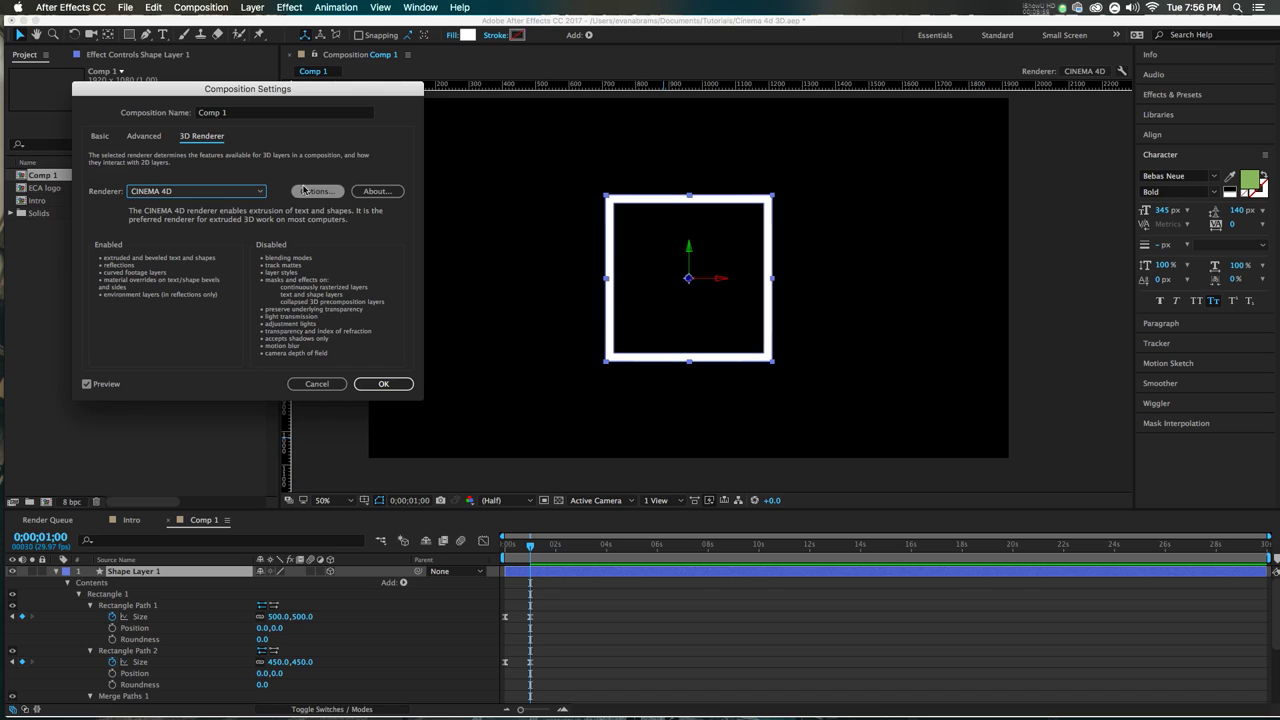
left_click(306, 191)
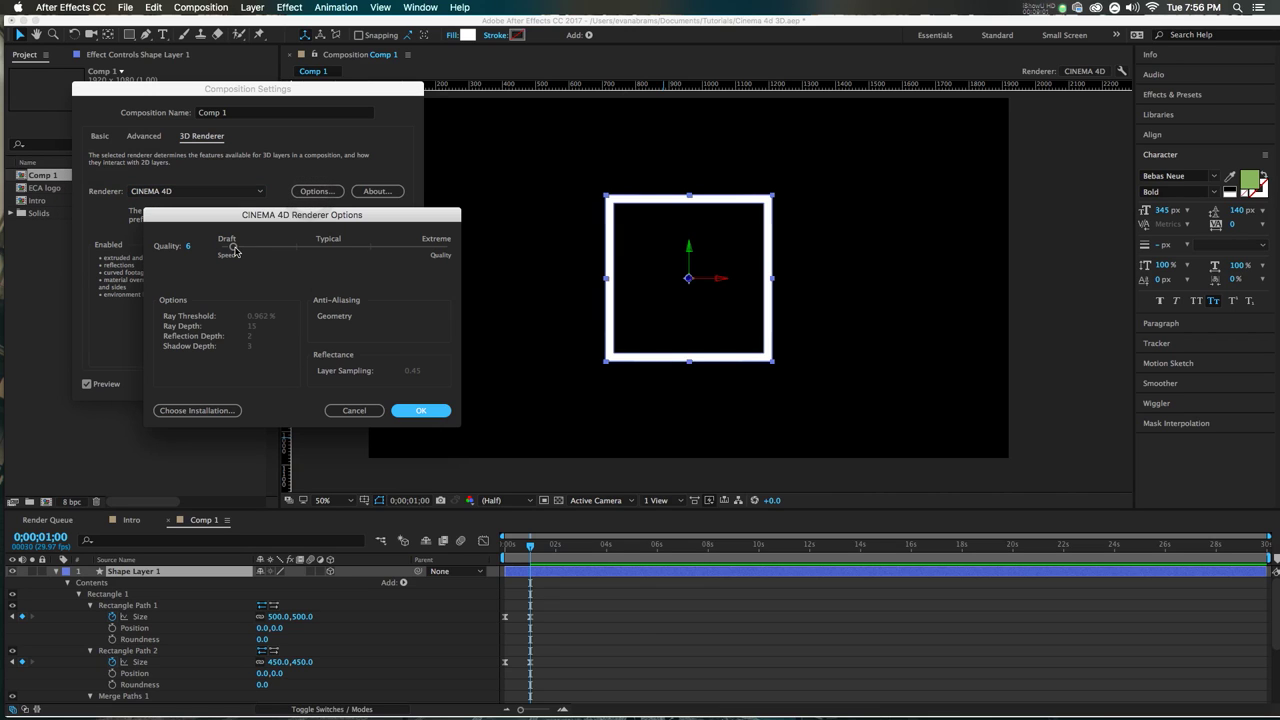
left_click_drag(231, 247, 229, 253)
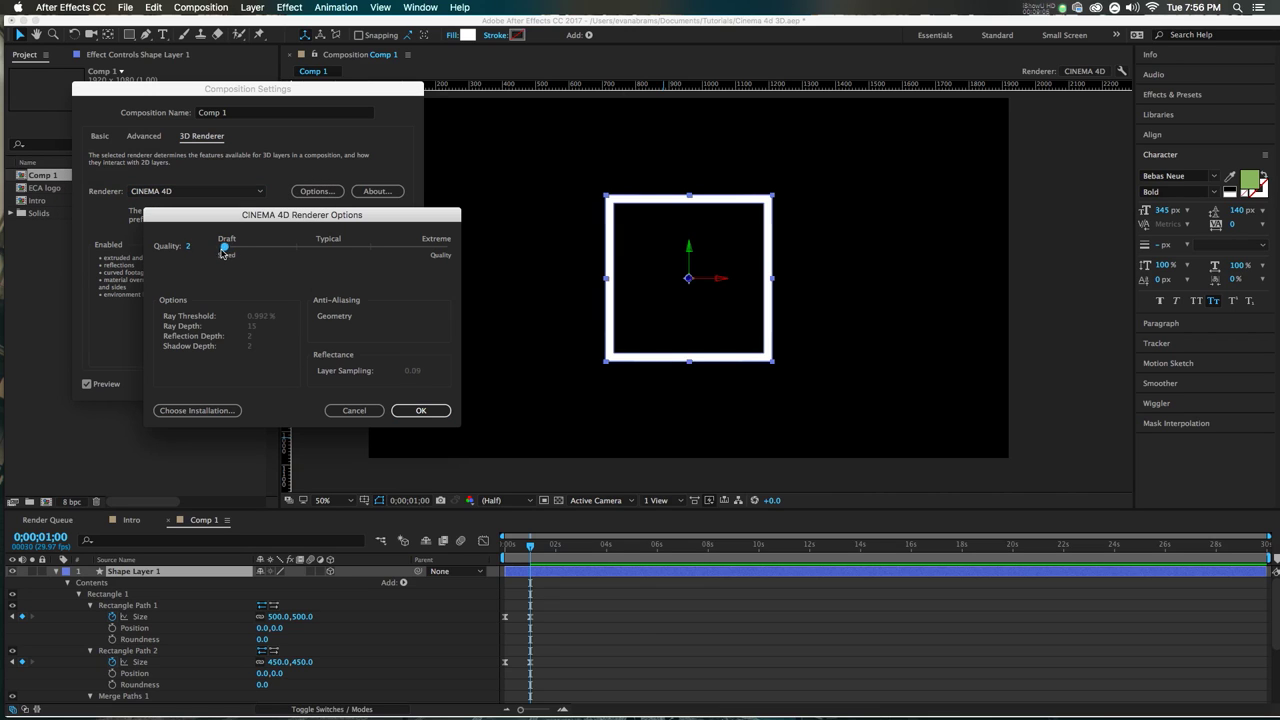
left_click_drag(332, 258, 450, 260)
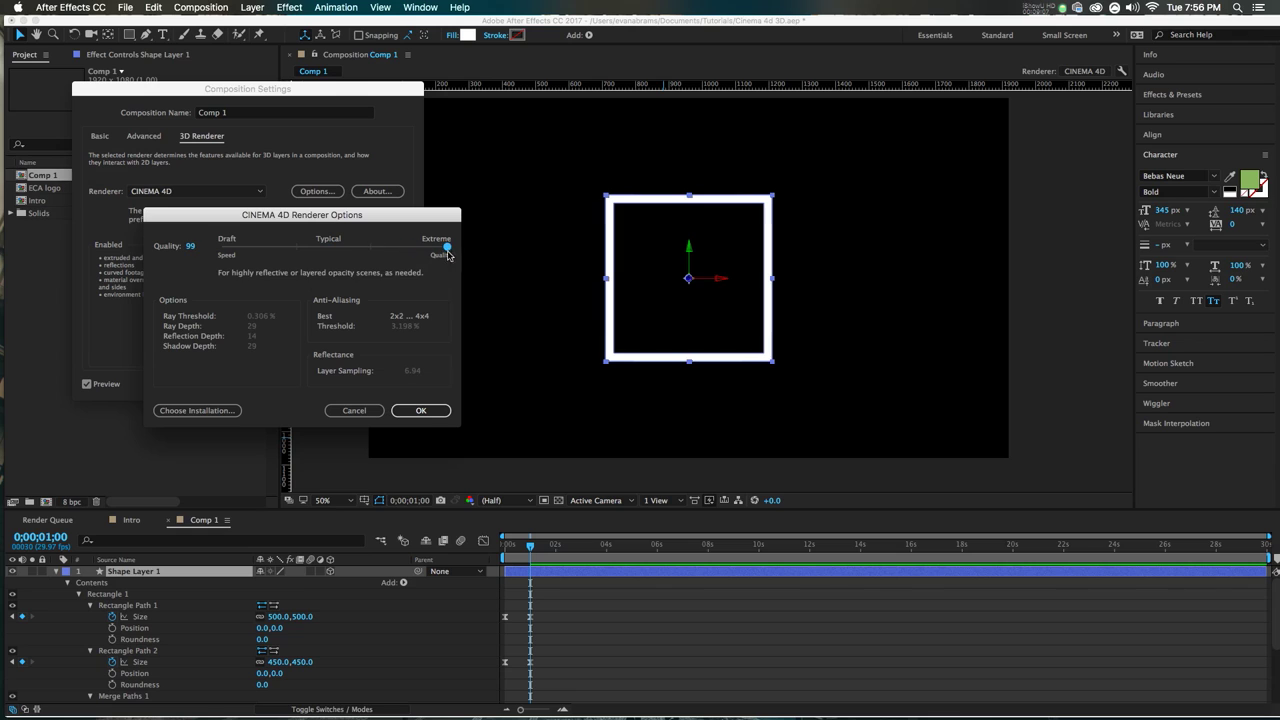
left_click_drag(373, 250, 283, 251)
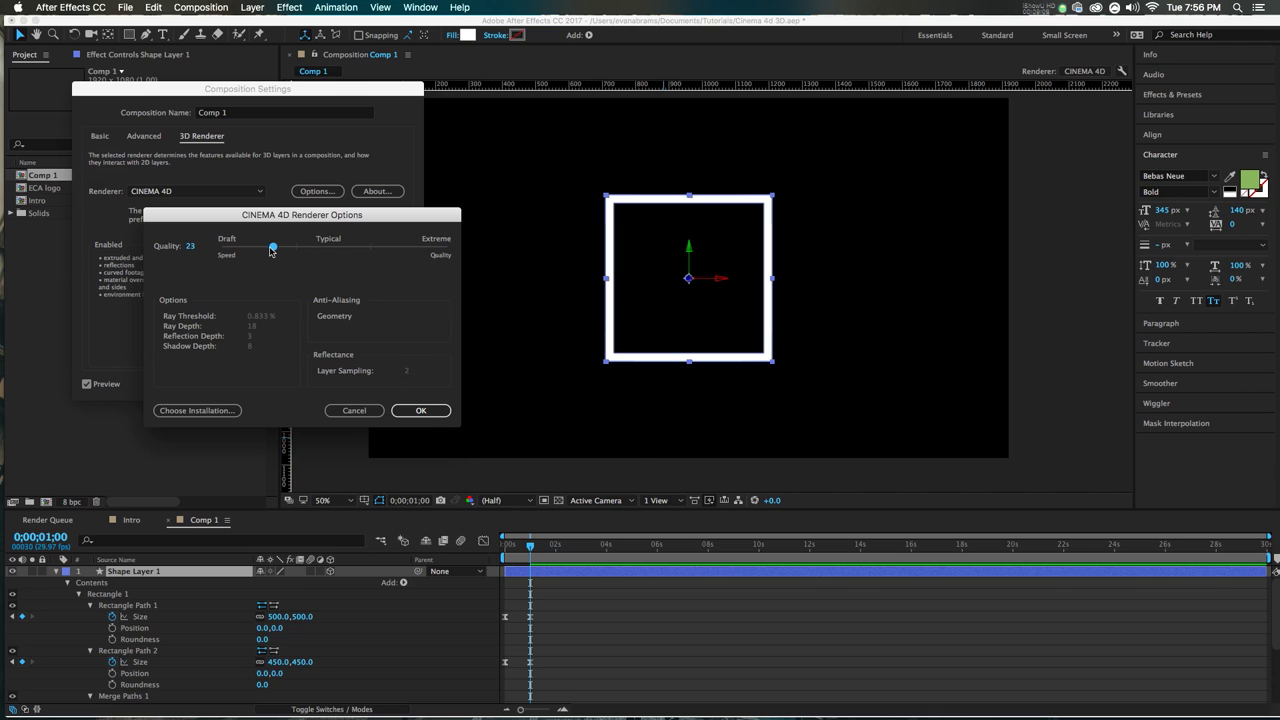
left_click(441, 416)
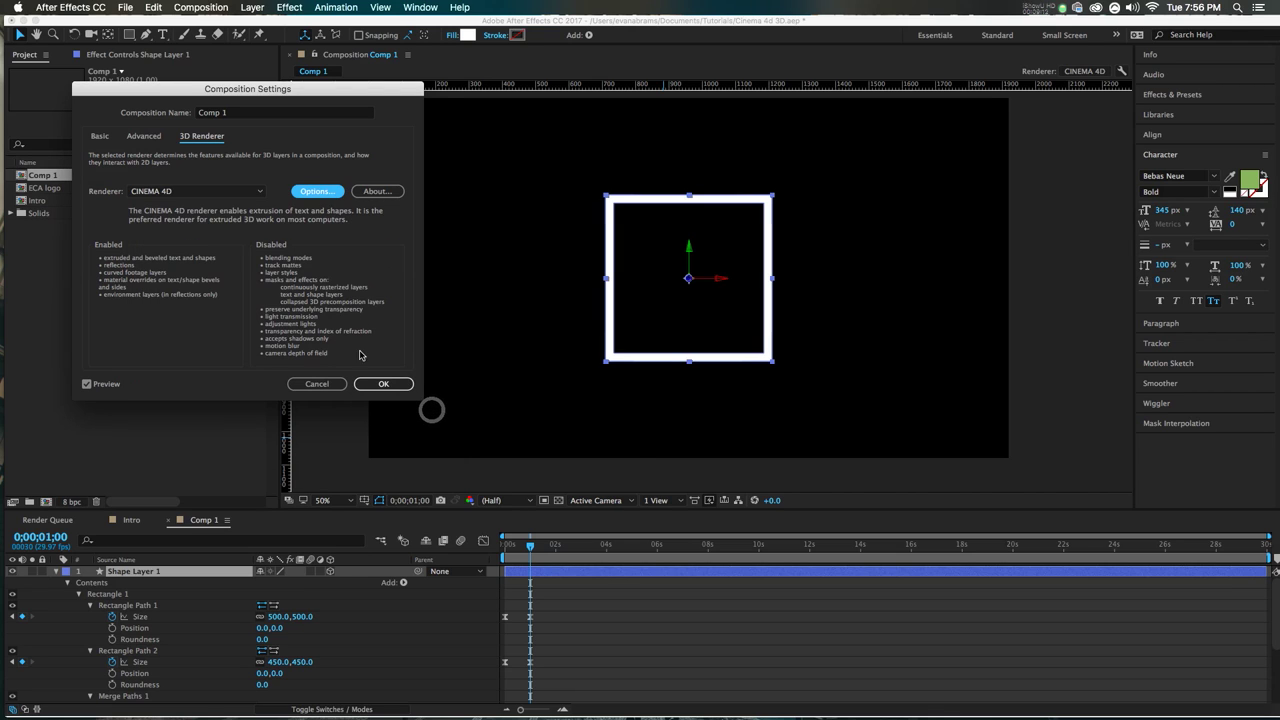
left_click(376, 380)
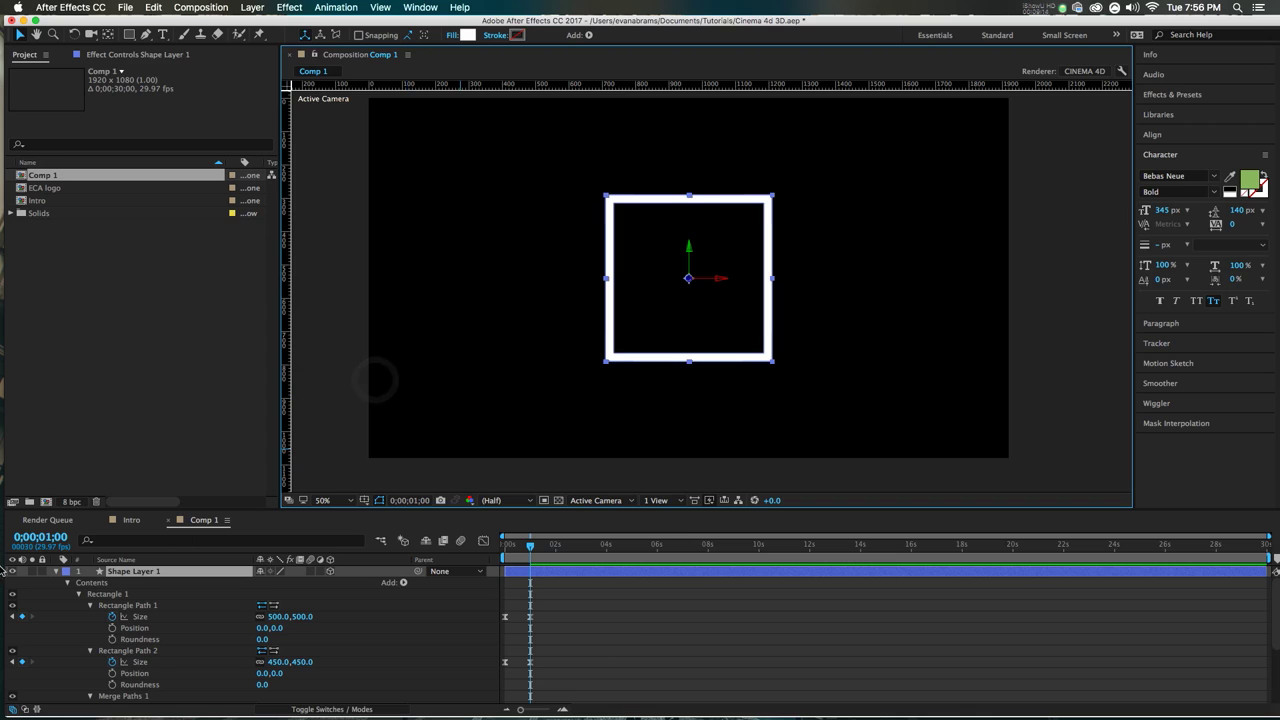
Step: Set Shape Layer 1's Geometry Options Extrusion Depth to 50 and view it from Custom View 1
left_click(55, 572)
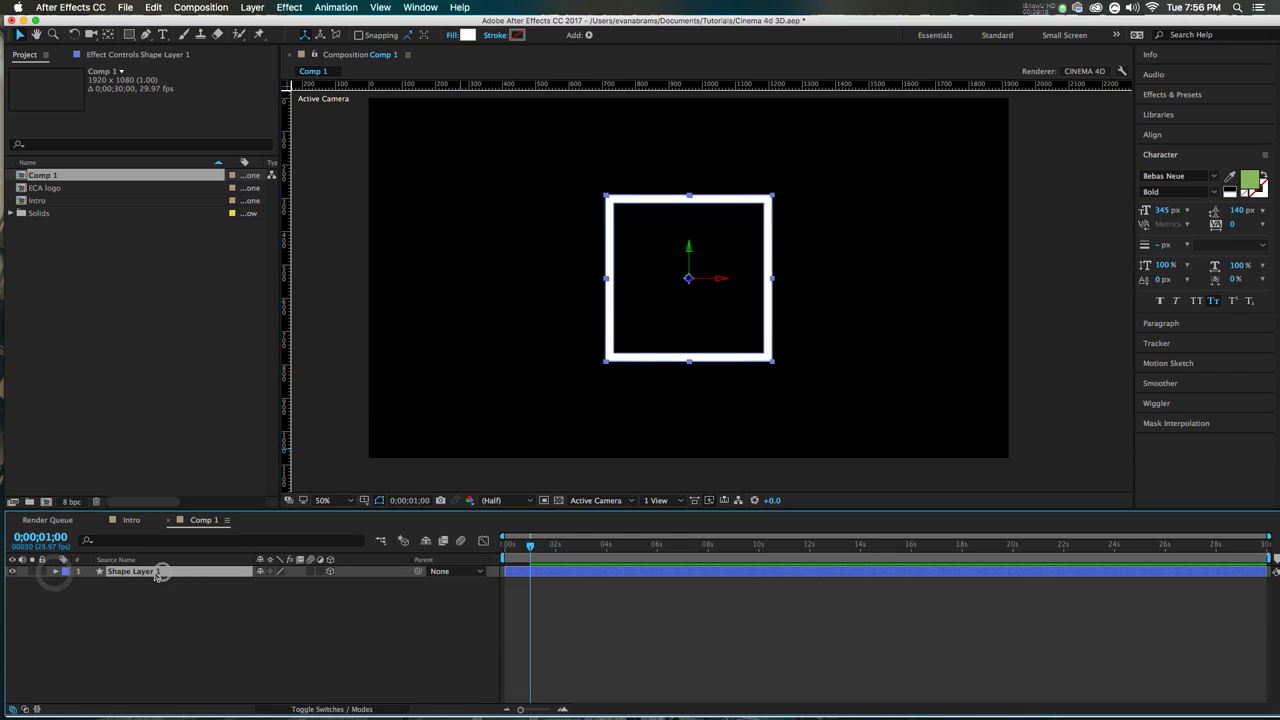
left_click(56, 571)
left_click(79, 595)
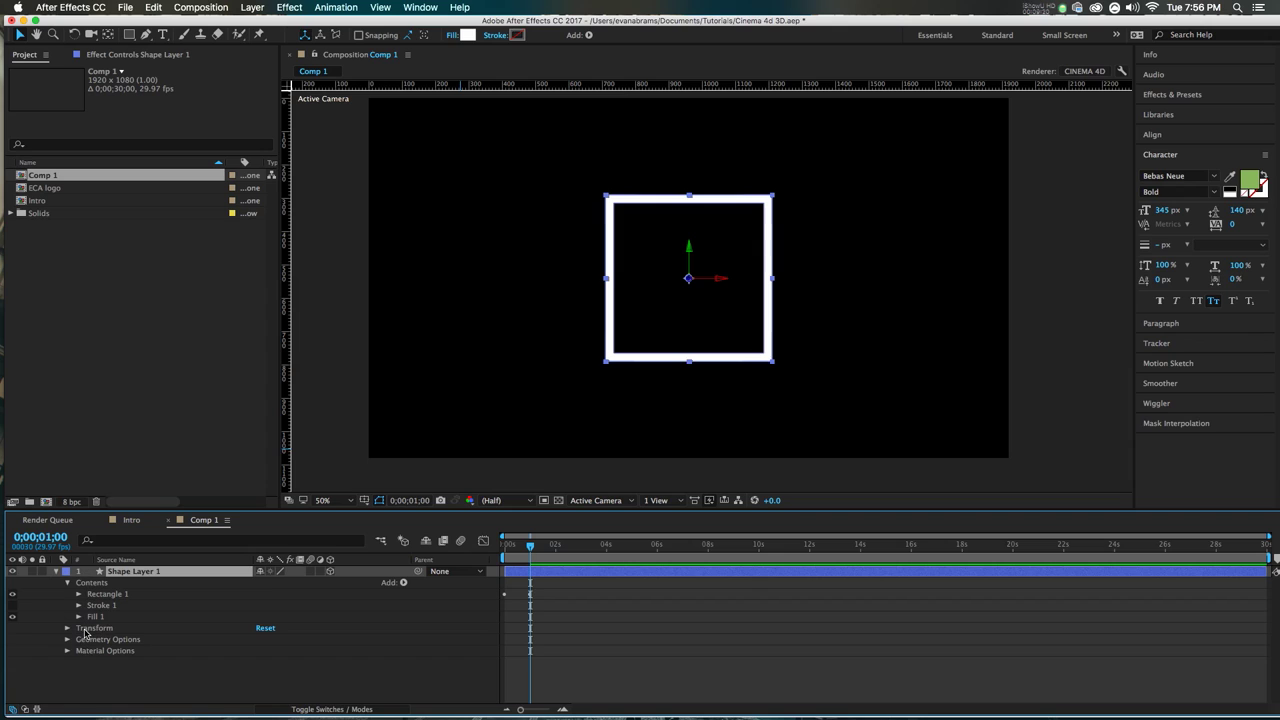
left_click(86, 630)
left_click(67, 640)
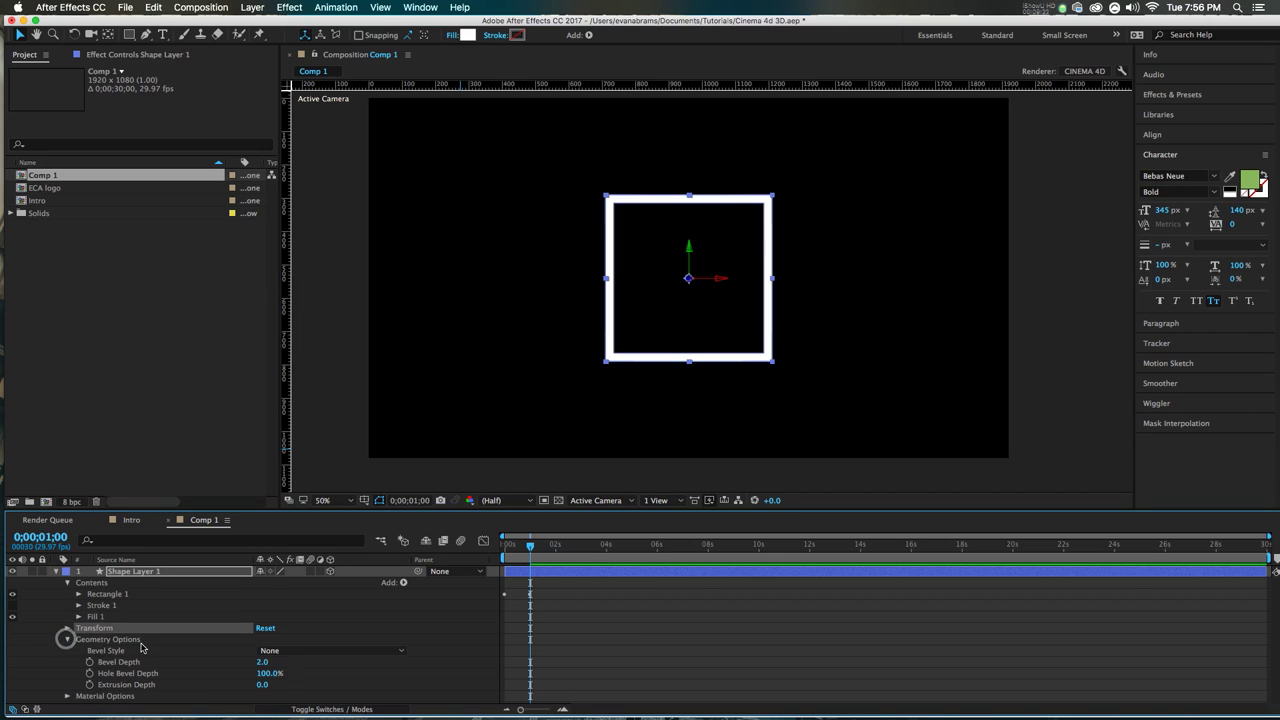
left_click(137, 632)
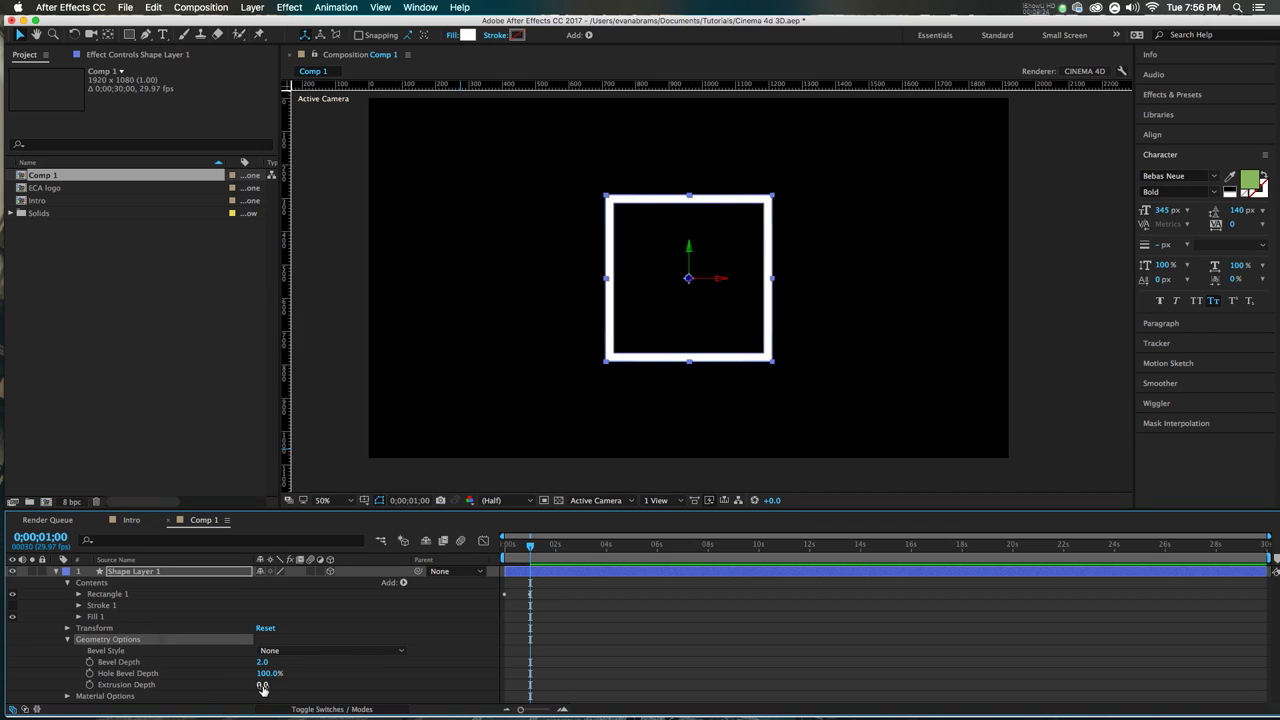
left_click_drag(535, 546, 530, 551)
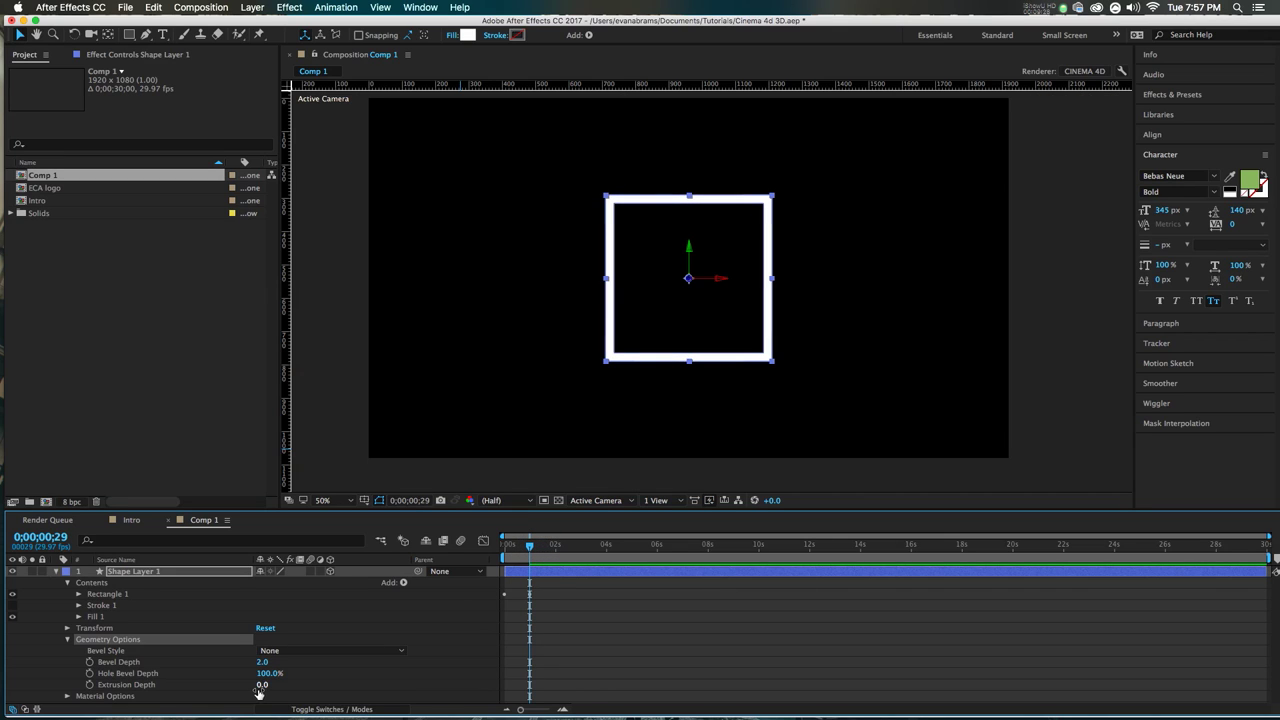
type("50")
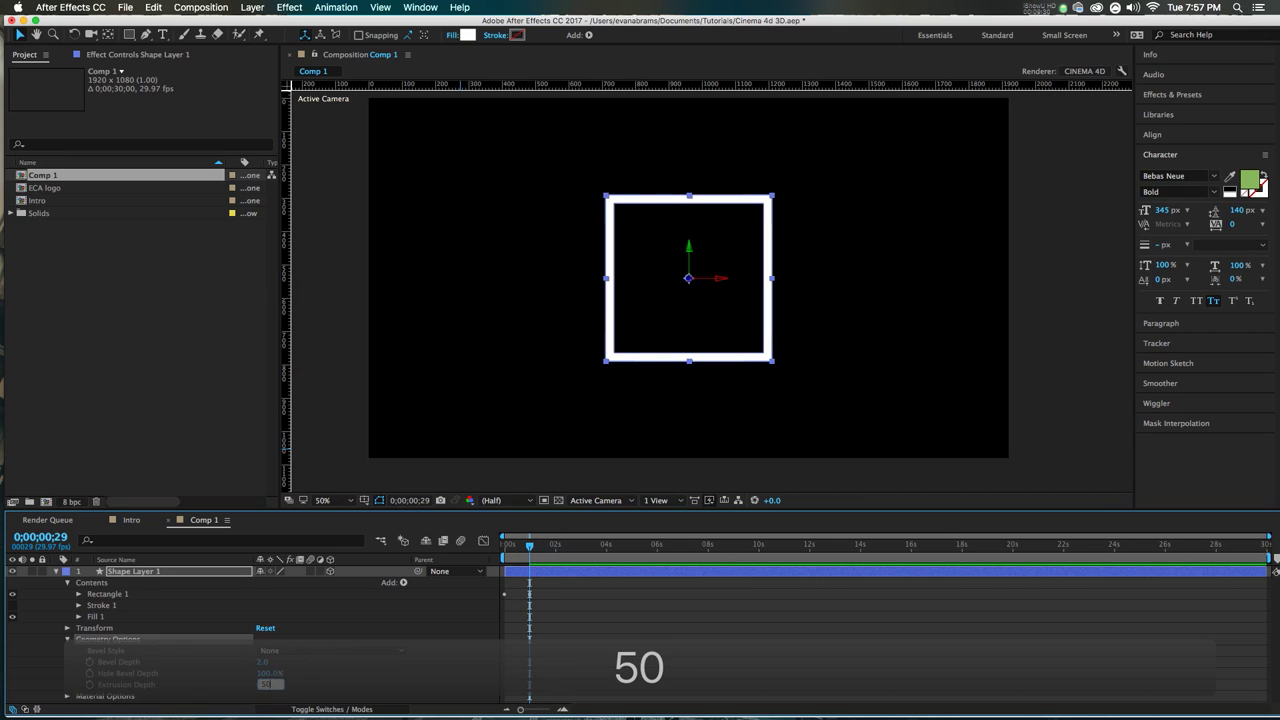
key("Return")
left_click(596, 500)
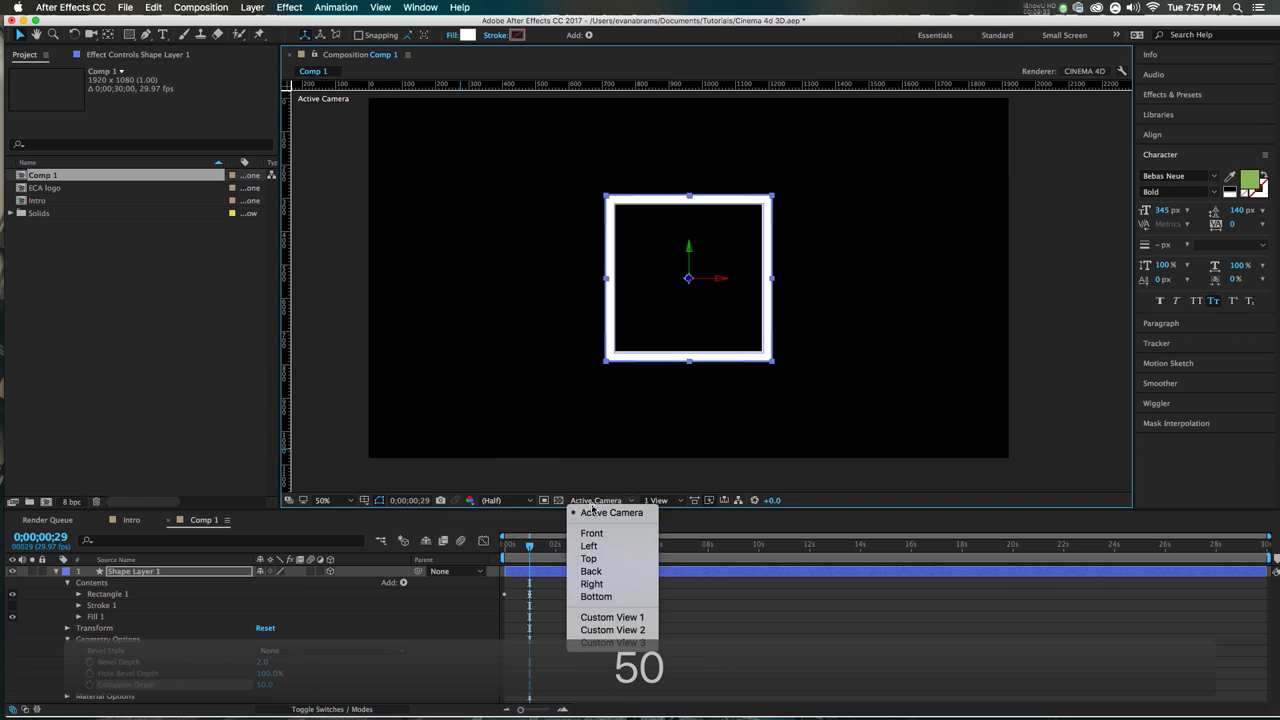
left_click(615, 617)
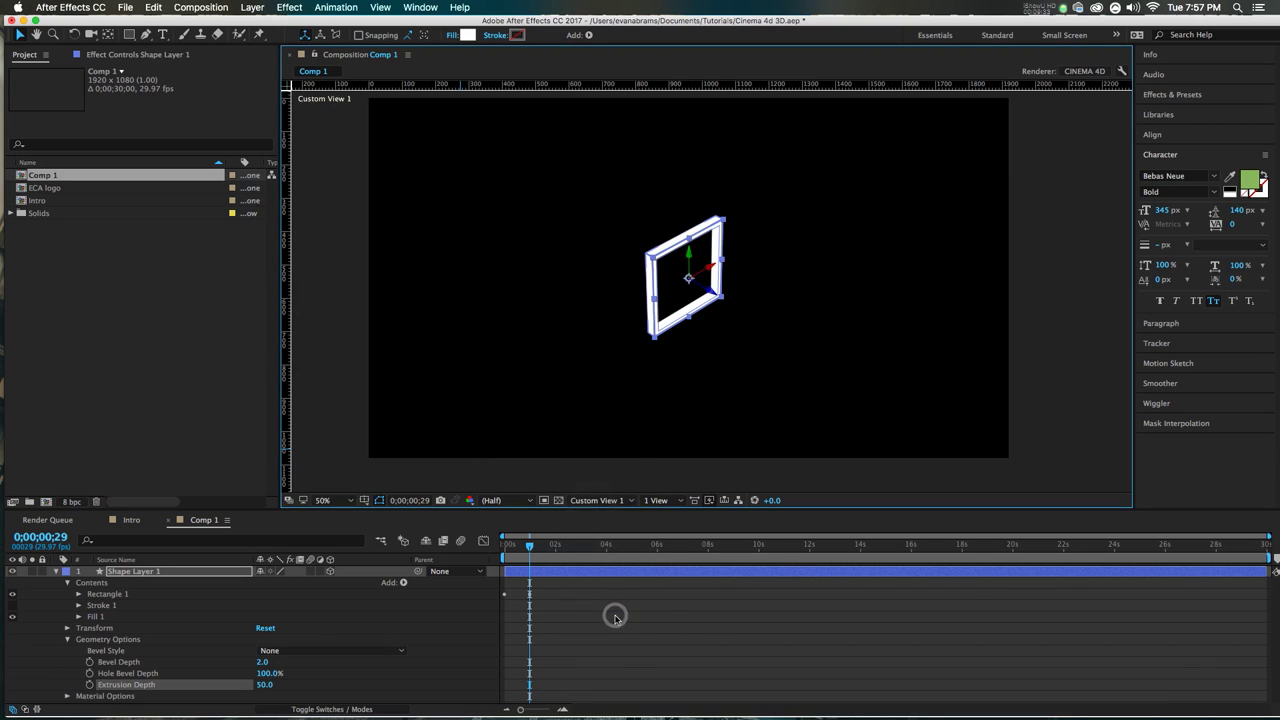
Step: Keyframe Extrusion Depth at 50 at 0;00;00;29 and at 0 on the first frame
left_click(707, 622)
scroll(643, 186, "up", 2)
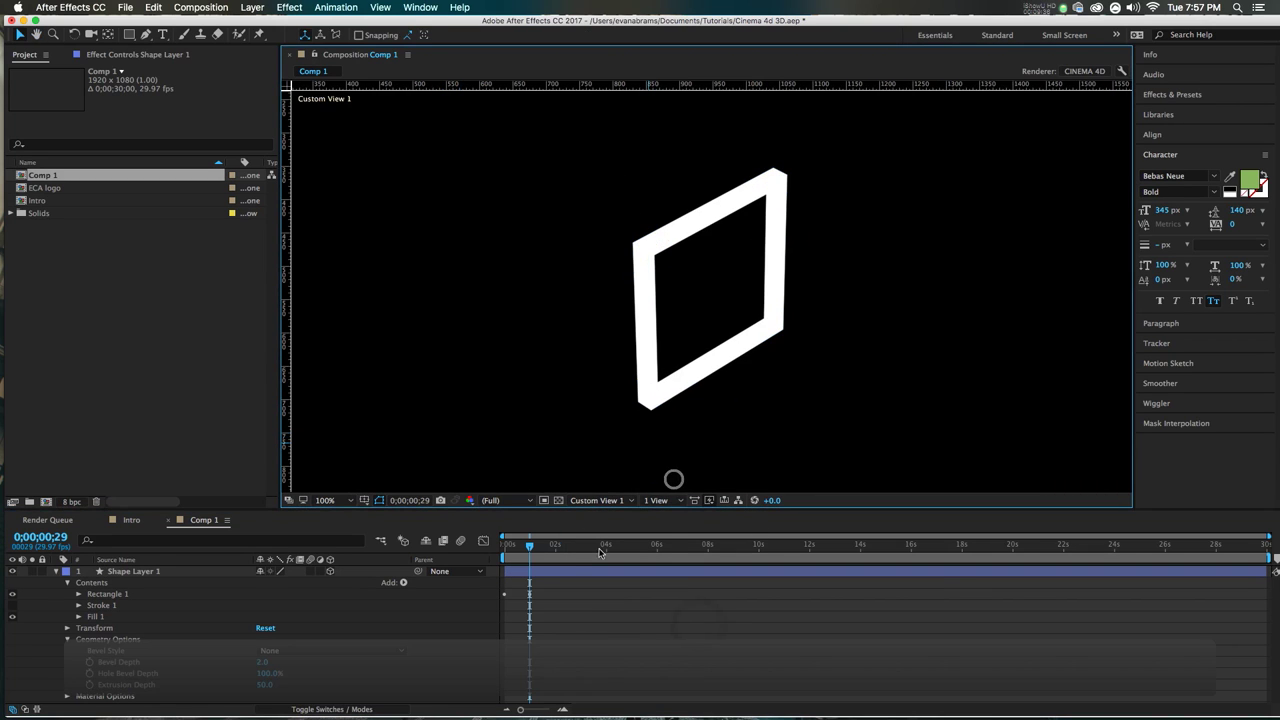
left_click(89, 686)
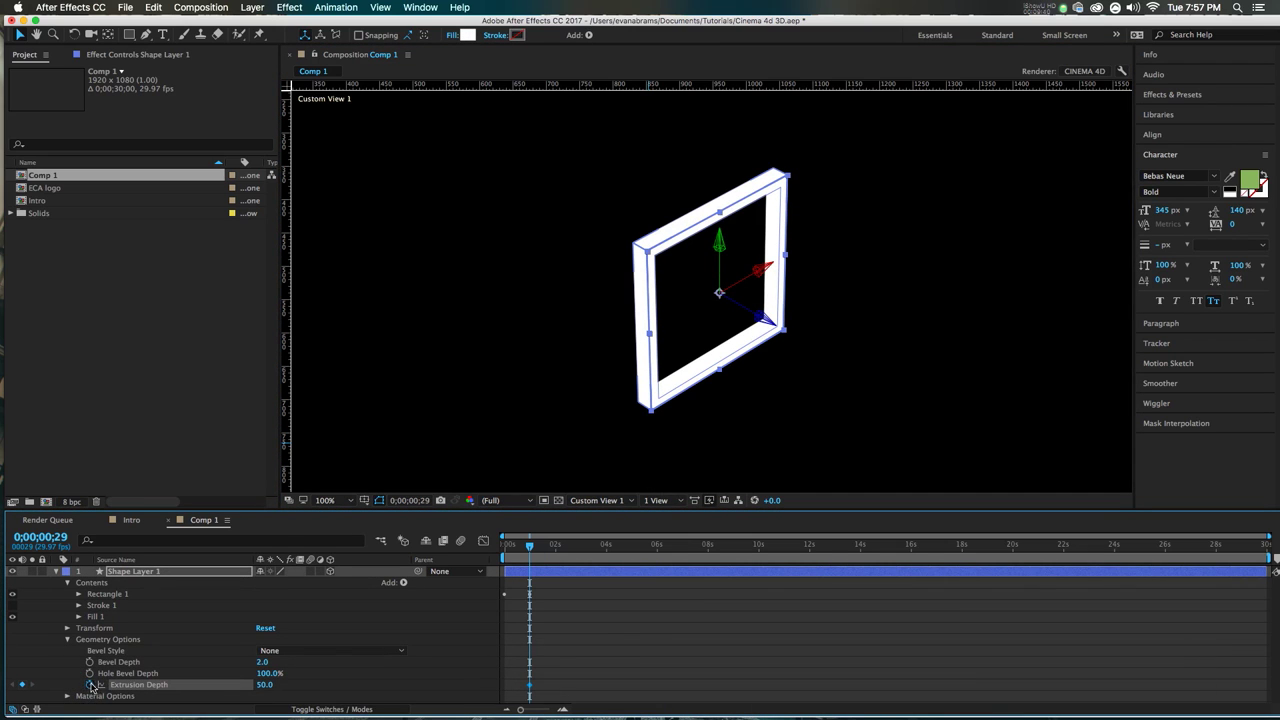
left_click_drag(529, 546, 505, 546)
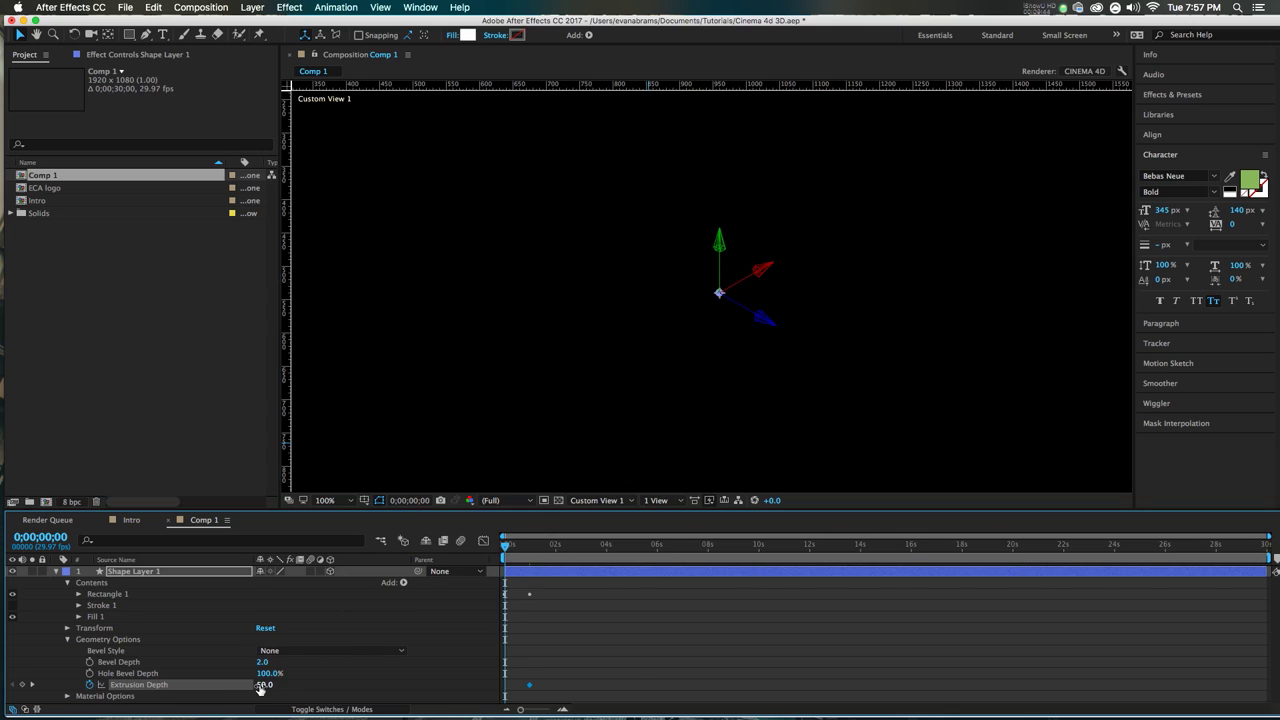
type("0")
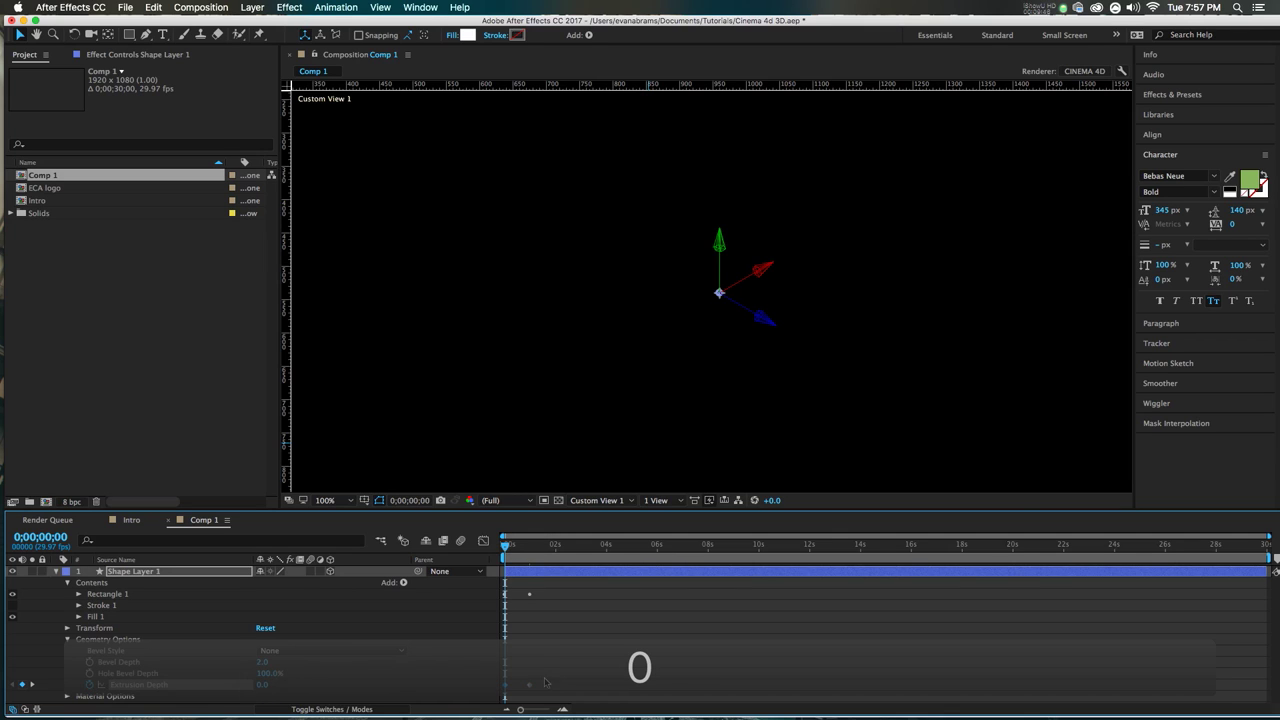
key("F9")
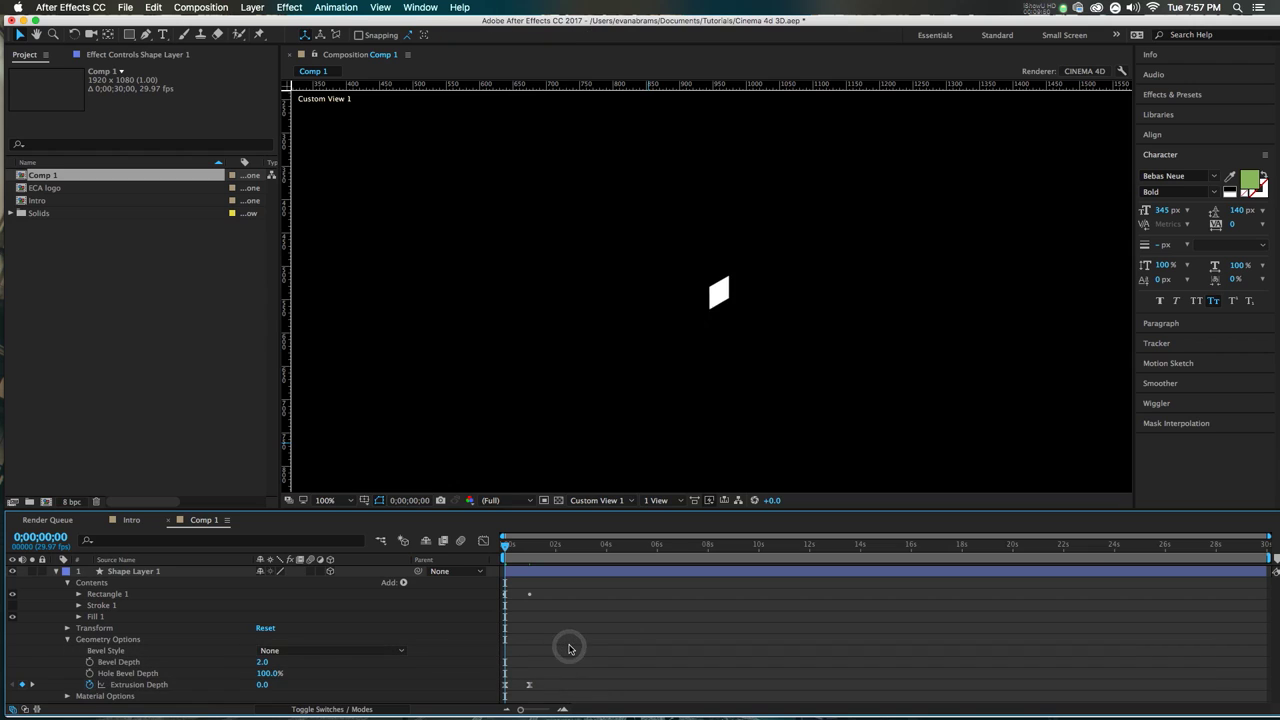
Step: Preview the extrusion growing from flat to 50, twice
key("space")
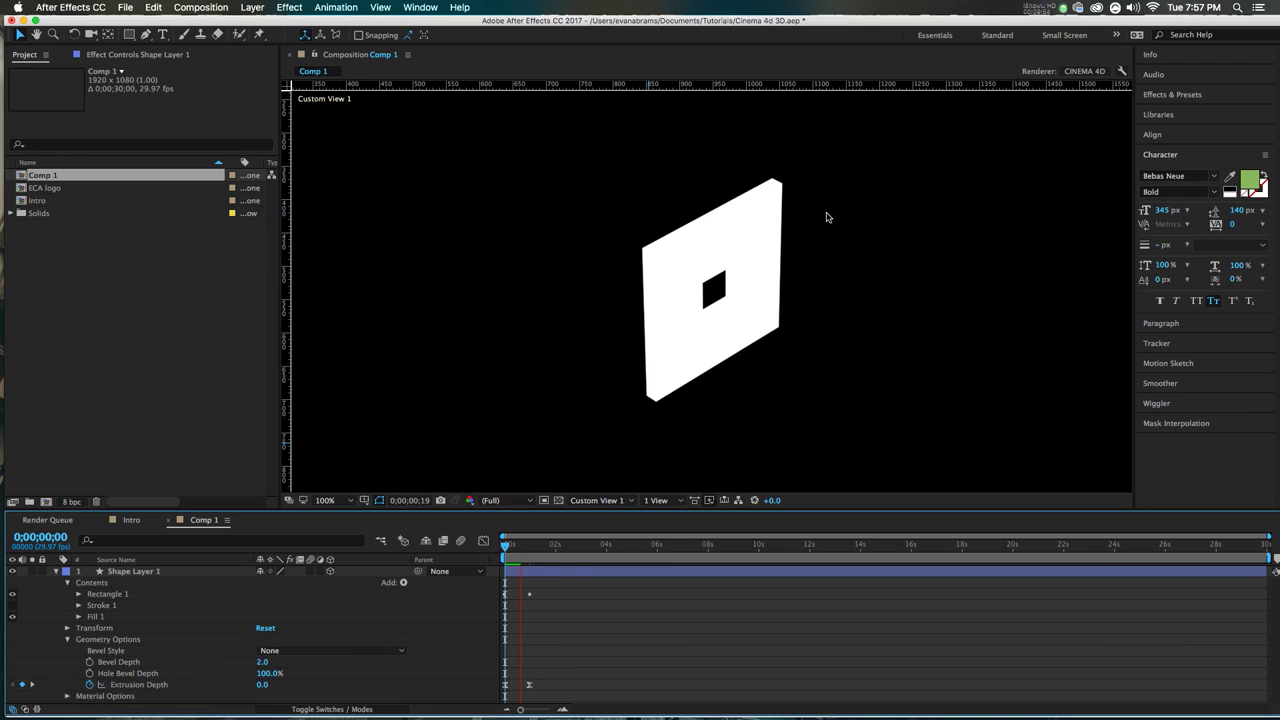
left_click(527, 552)
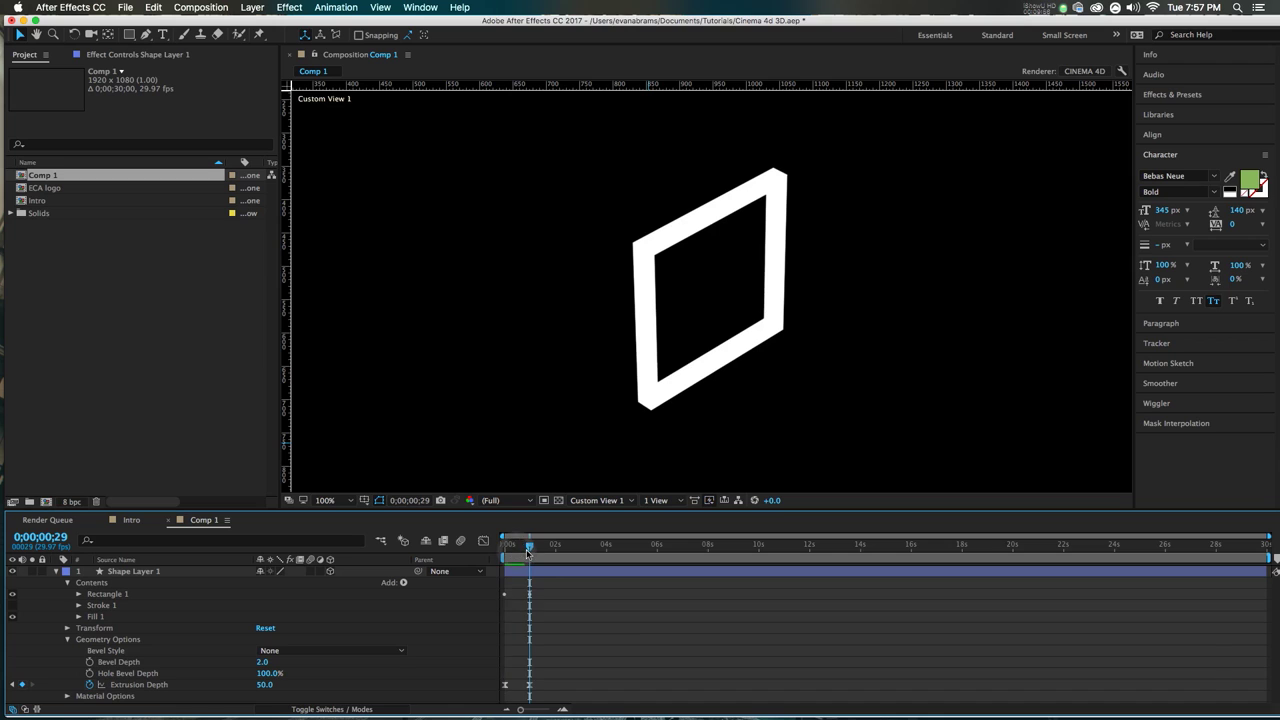
left_click_drag(527, 552, 490, 558)
key("space")
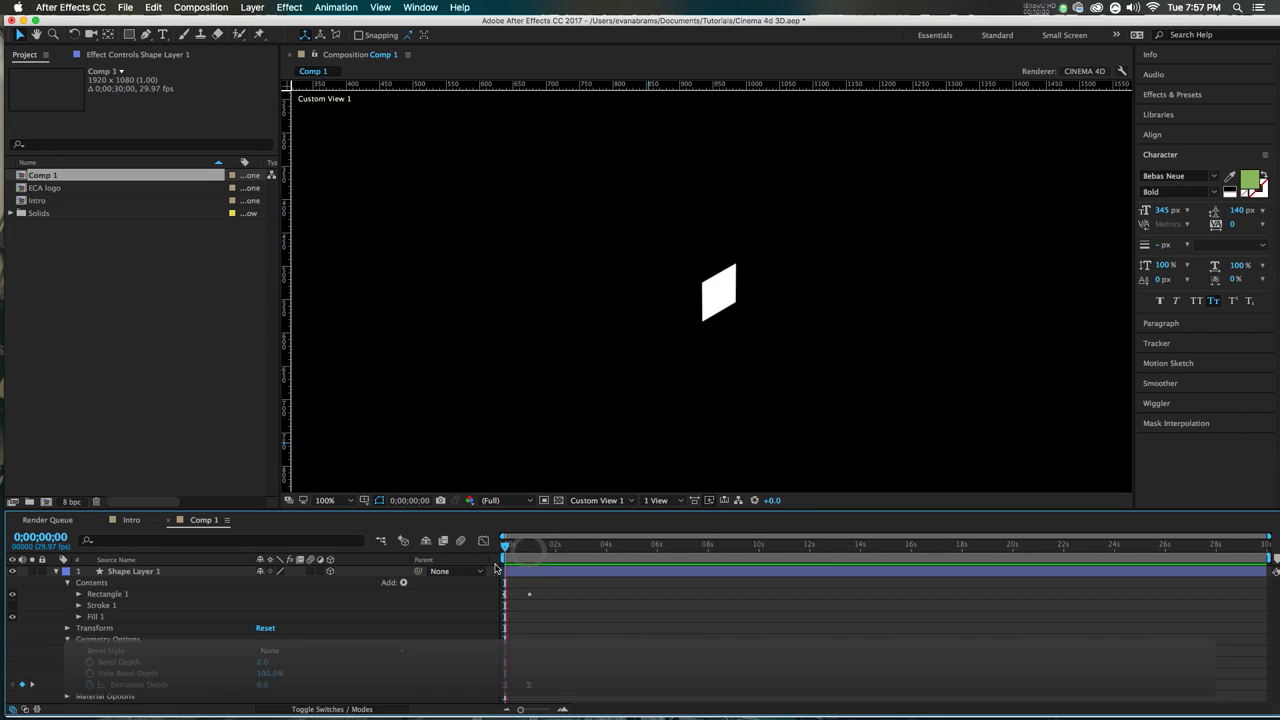
left_click(521, 554)
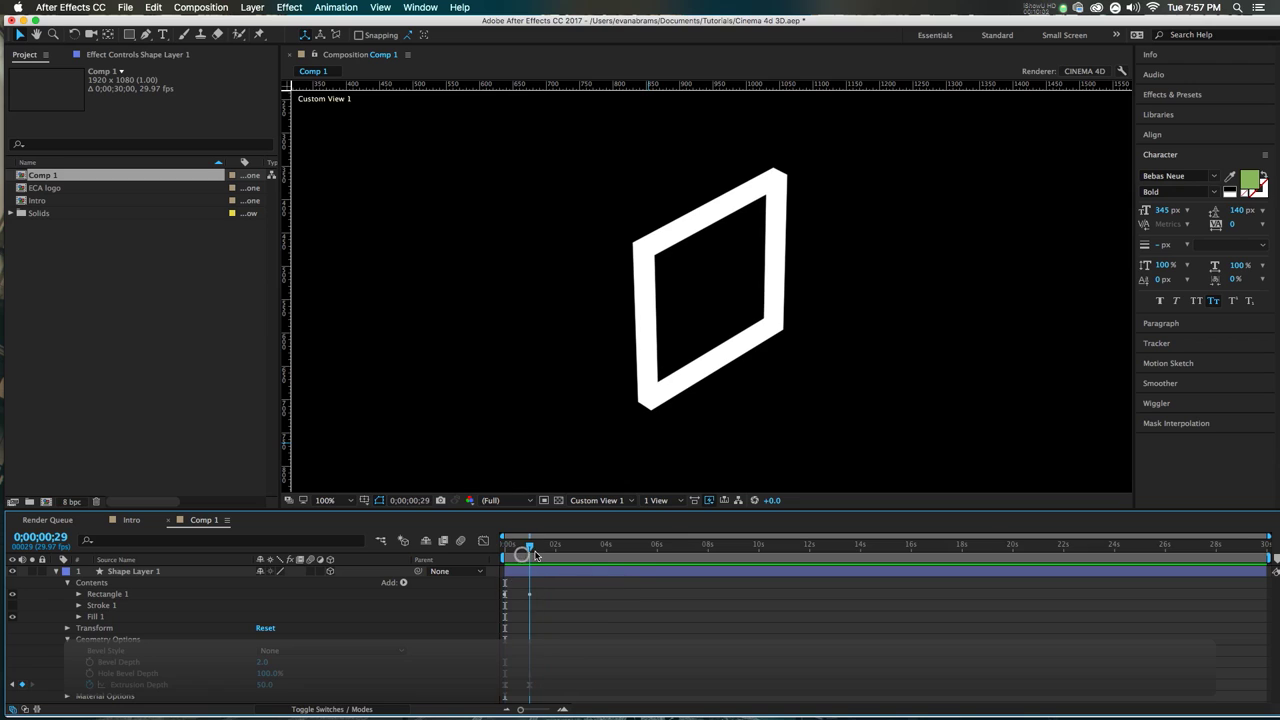
left_click(522, 571)
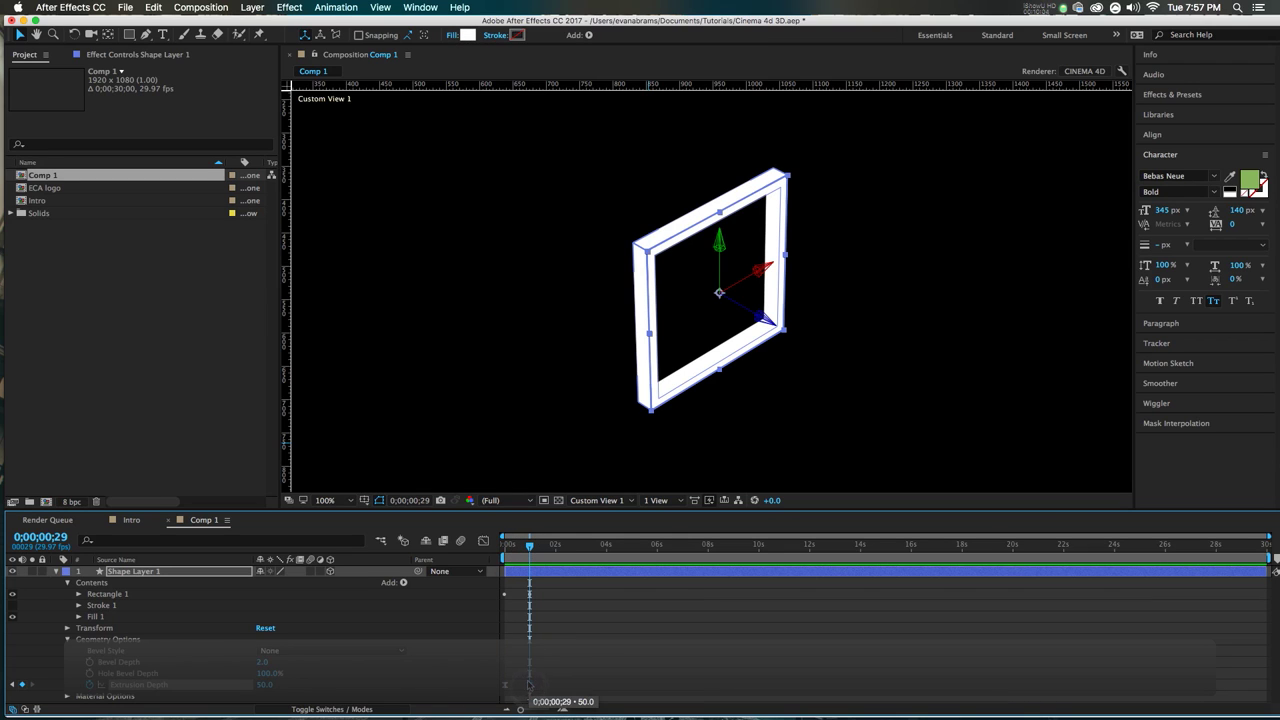
Step: In the value graph, drag Extrusion Depth's Bezier handles so it overshoots past 50 before settling
key("shift+F3")
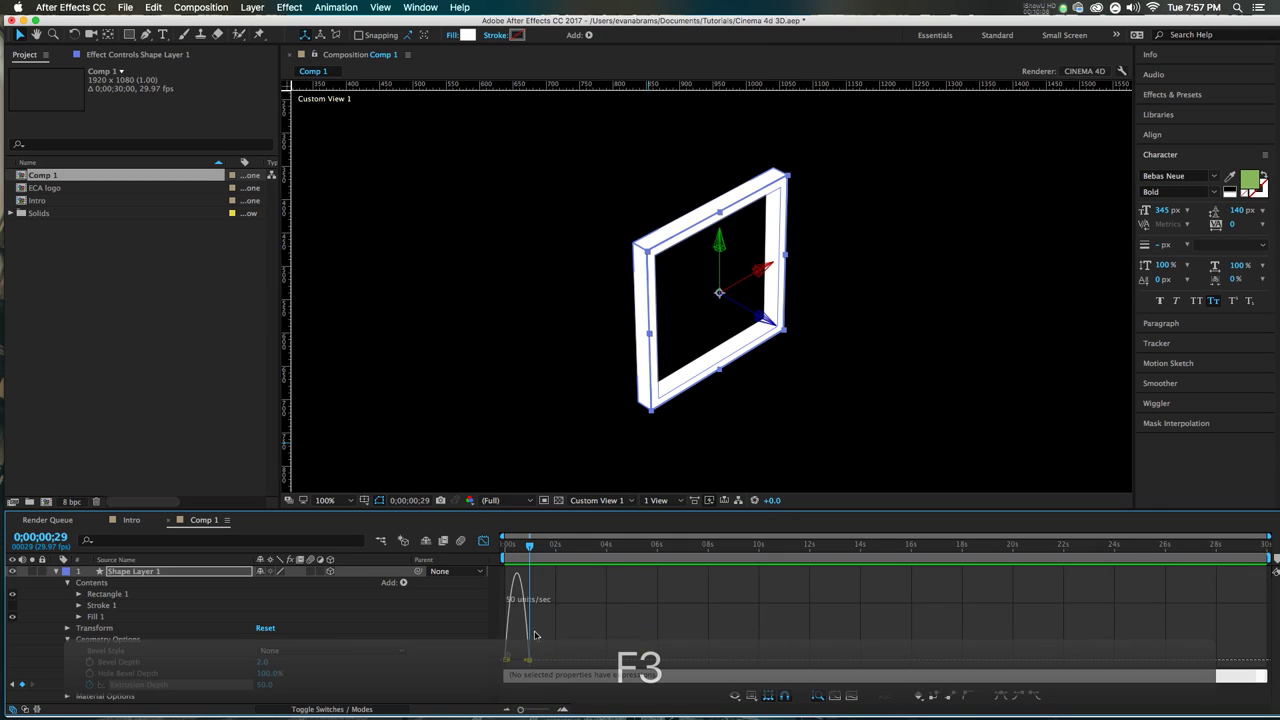
left_click(750, 697)
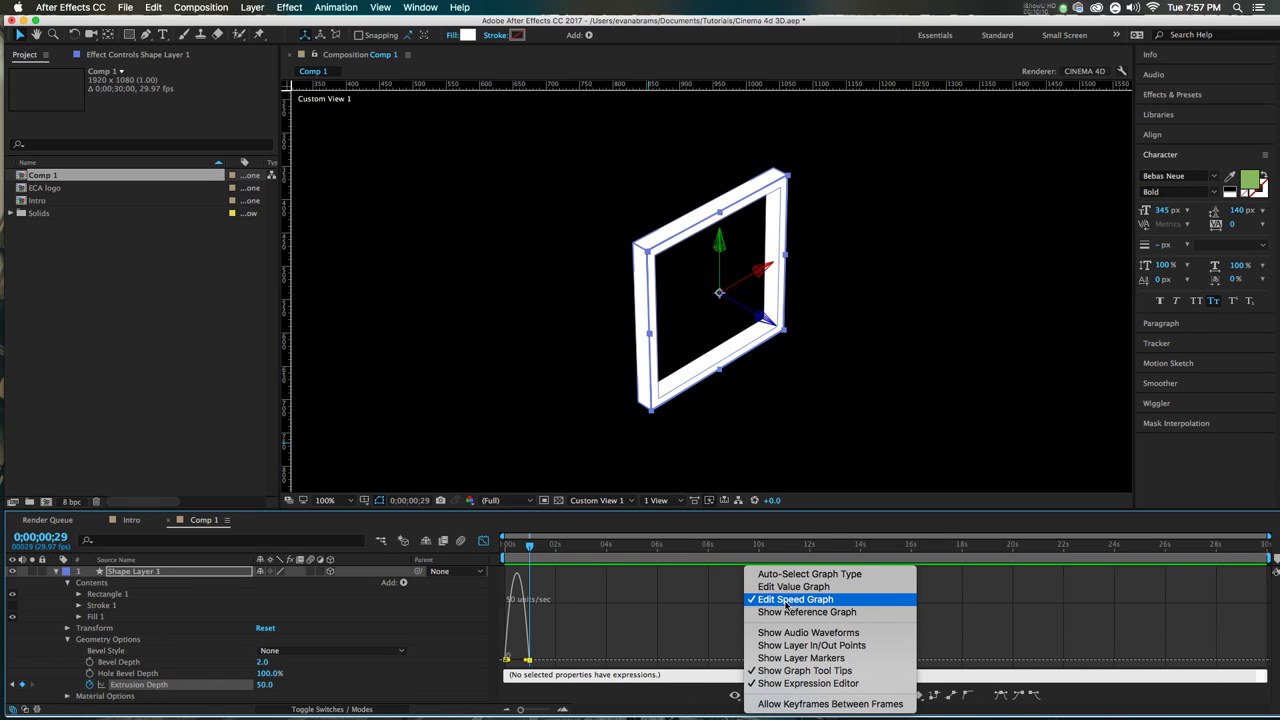
left_click(792, 586)
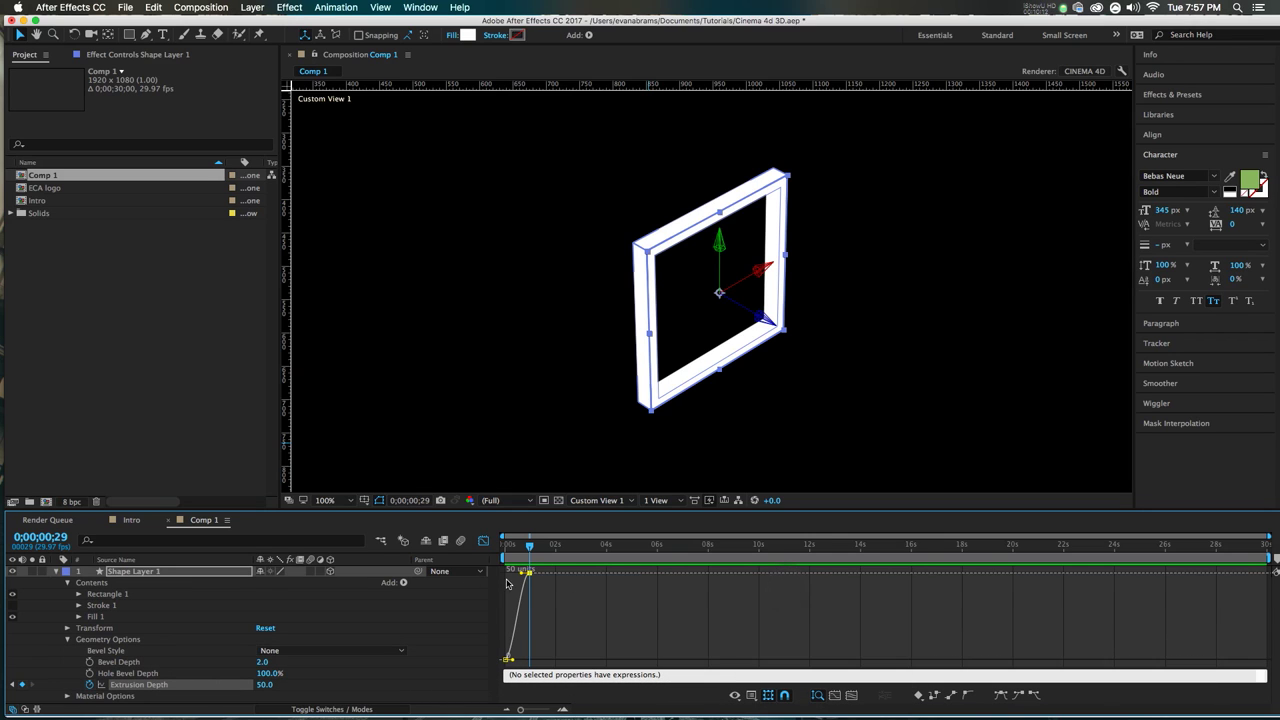
scroll(516, 580, "up", 5)
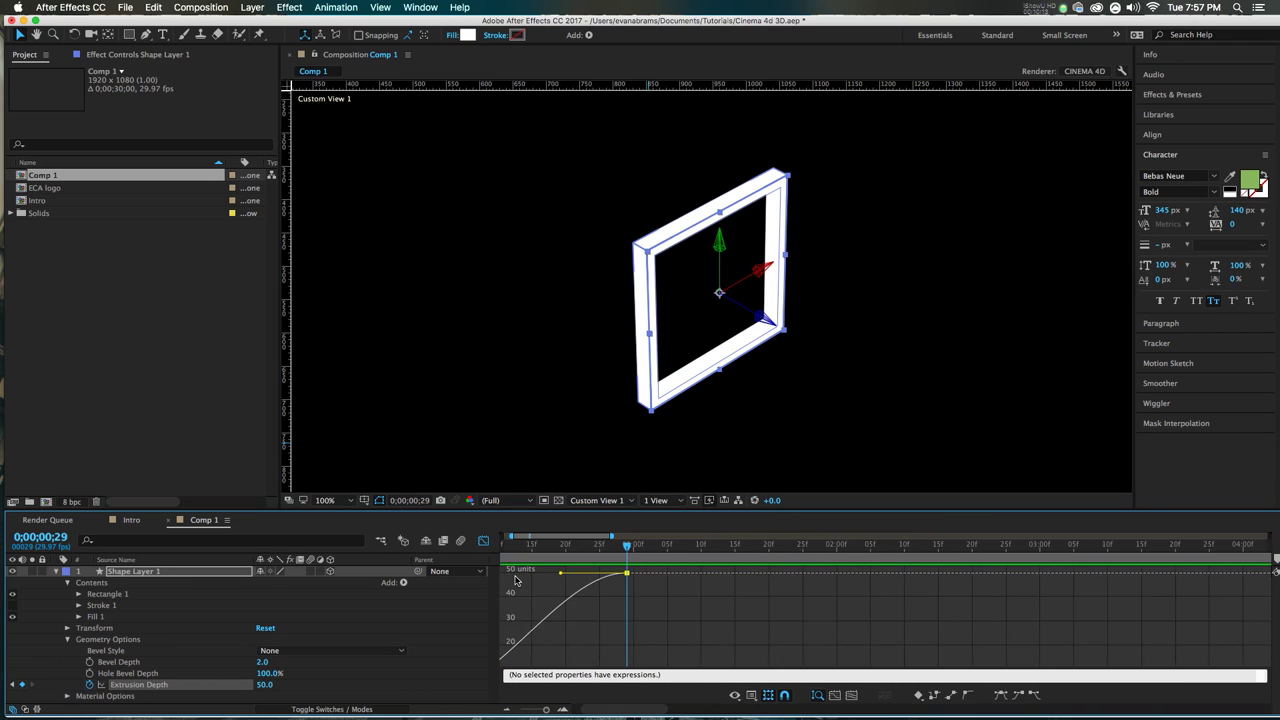
left_click(835, 696)
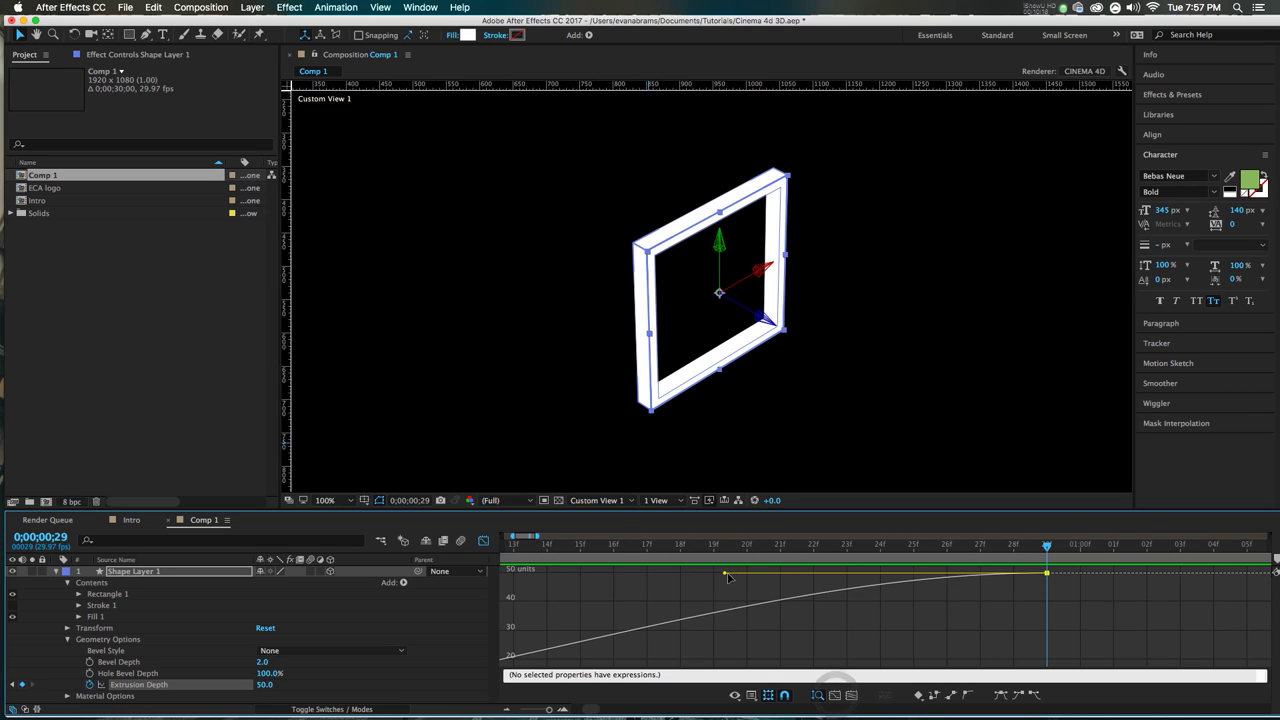
left_click_drag(724, 576, 543, 572)
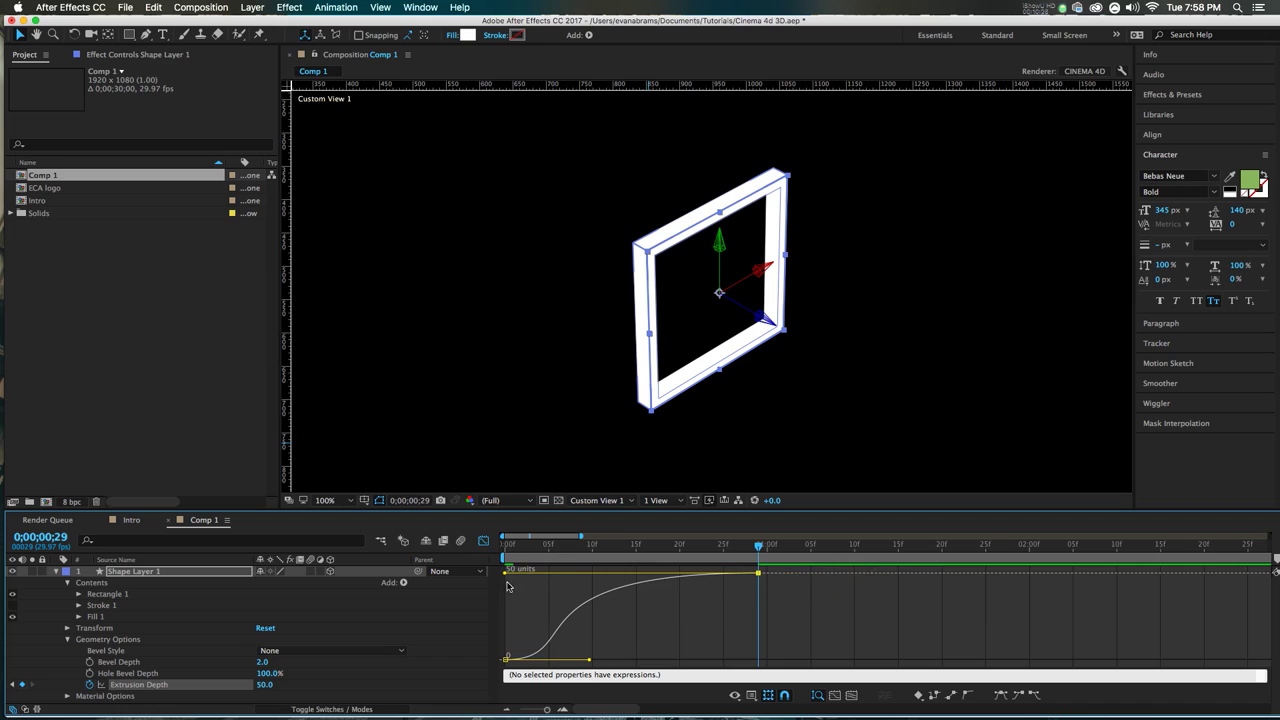
left_click_drag(589, 663, 550, 622)
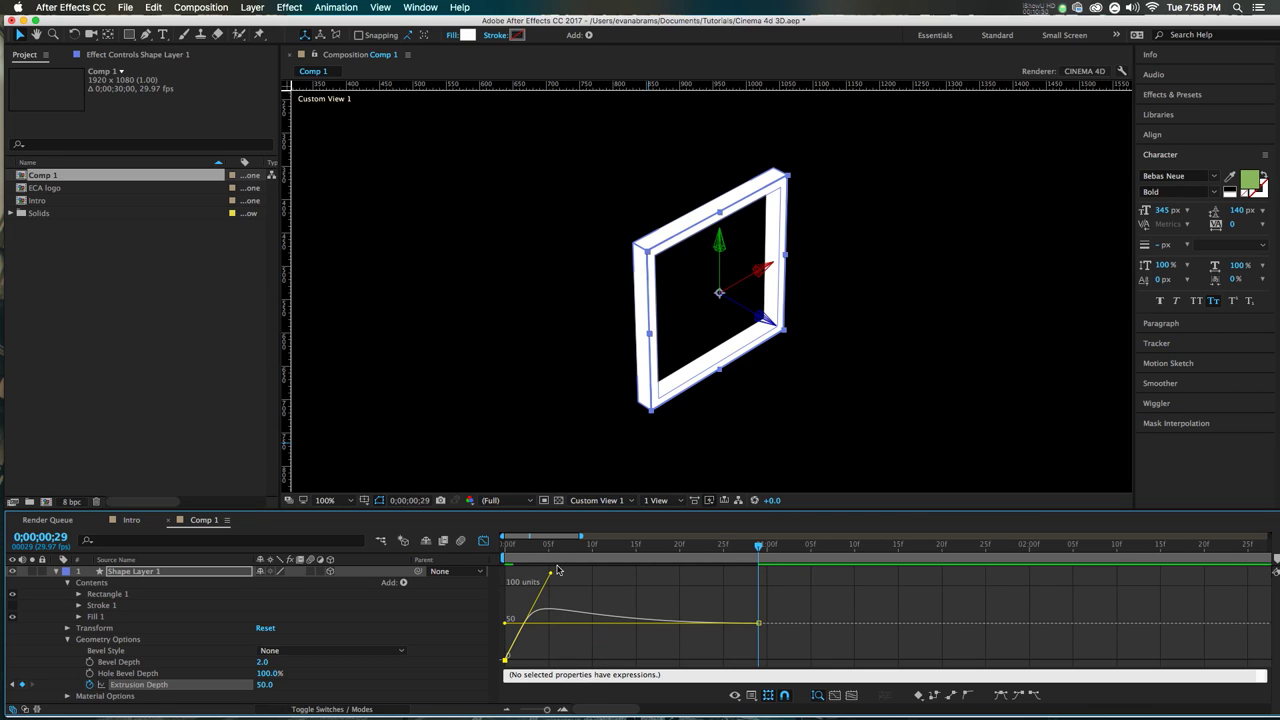
mouse_move(550, 578)
left_mouse_down()
mouse_move(535, 568)
mouse_move(563, 567)
left_mouse_up()
left_click(508, 545)
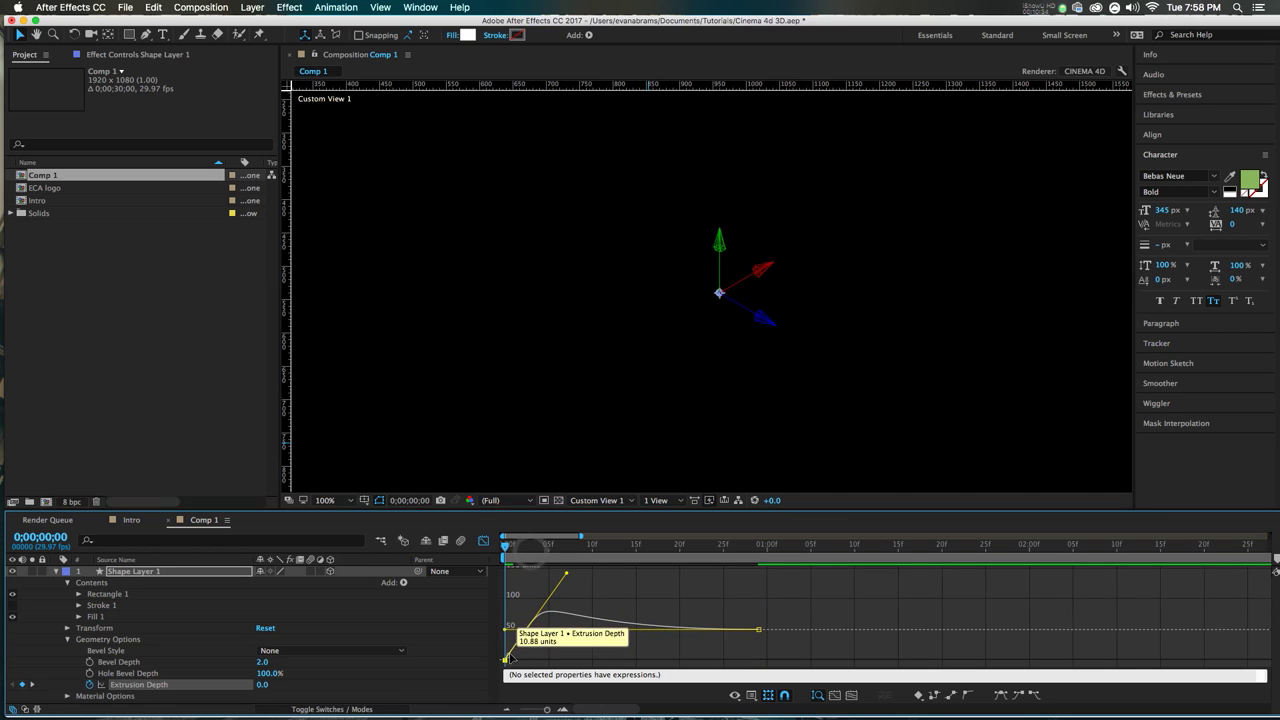
Step: Preview the overshooting extrusion and scrub to frame 6 to inspect the extruded box
left_click(772, 618)
left_click(528, 544)
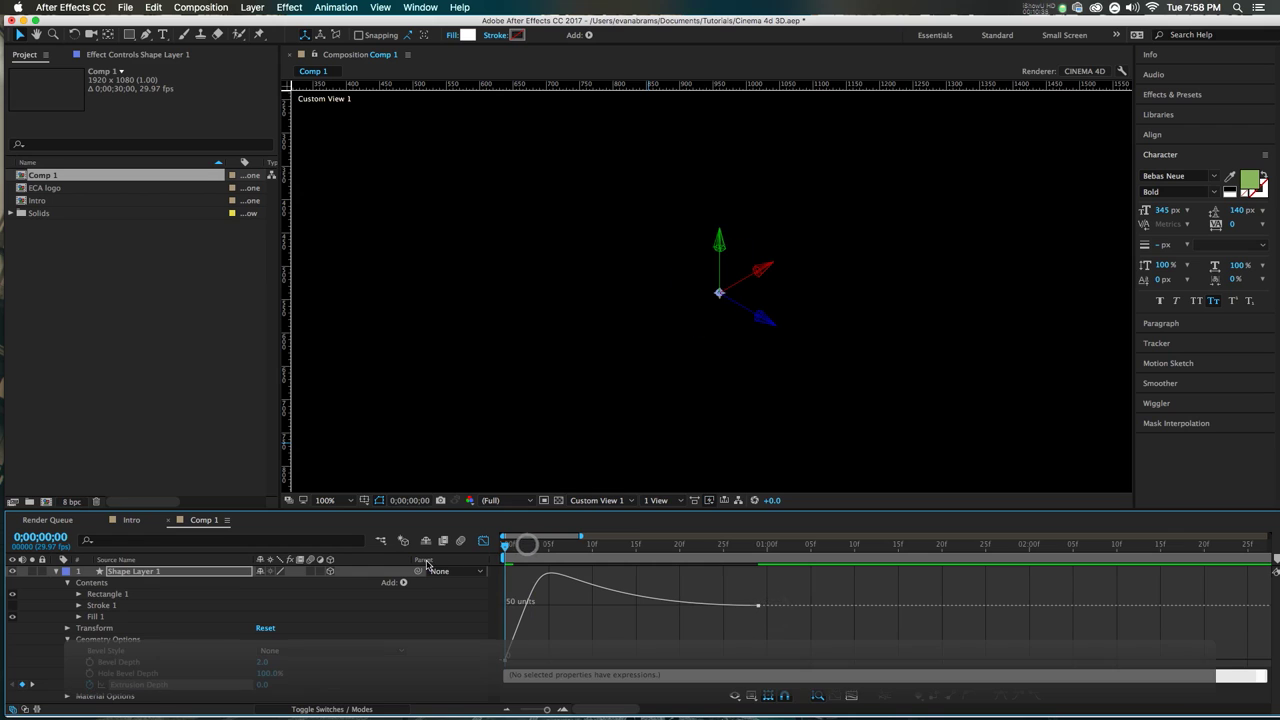
key("space")
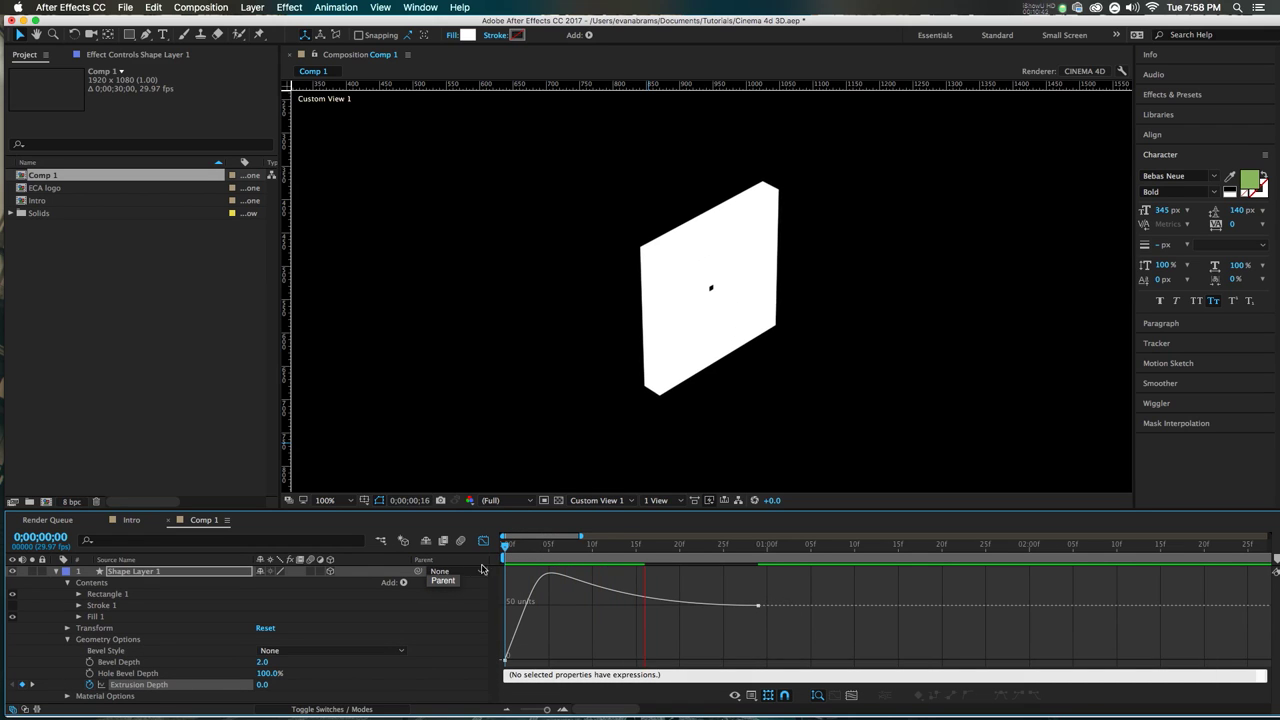
left_click(636, 545)
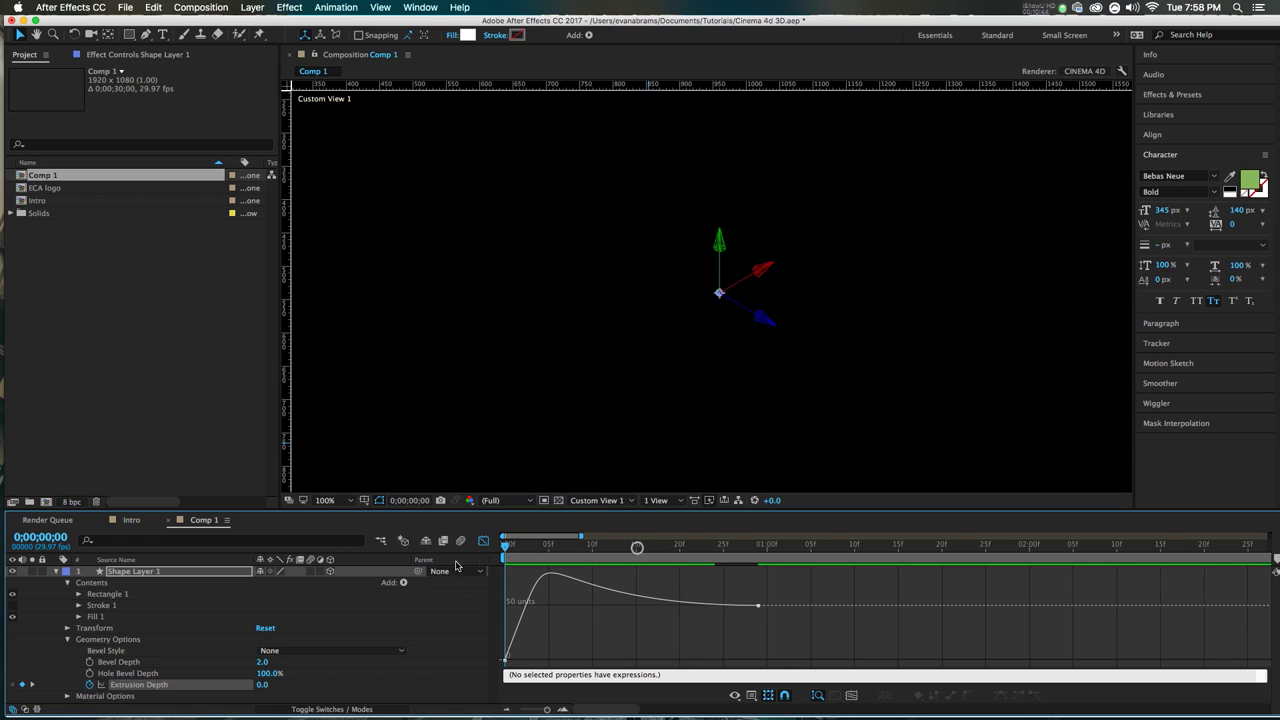
left_click(522, 548)
key("space")
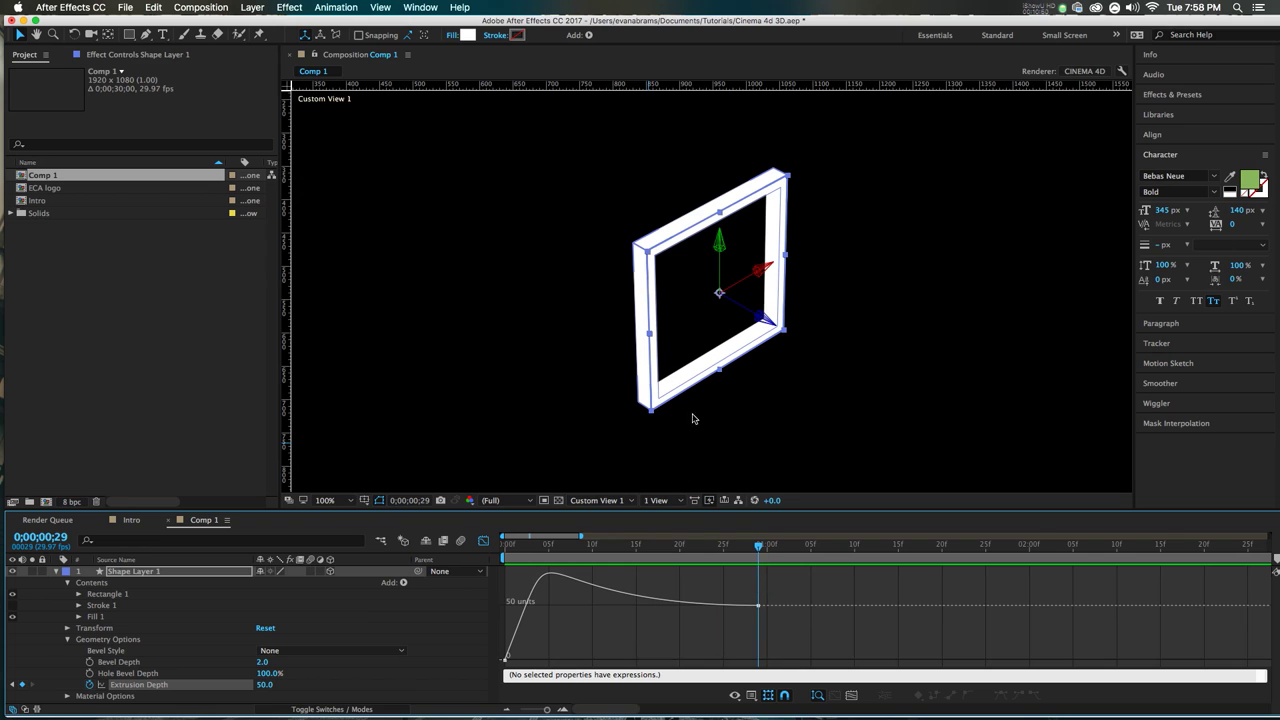
key("space")
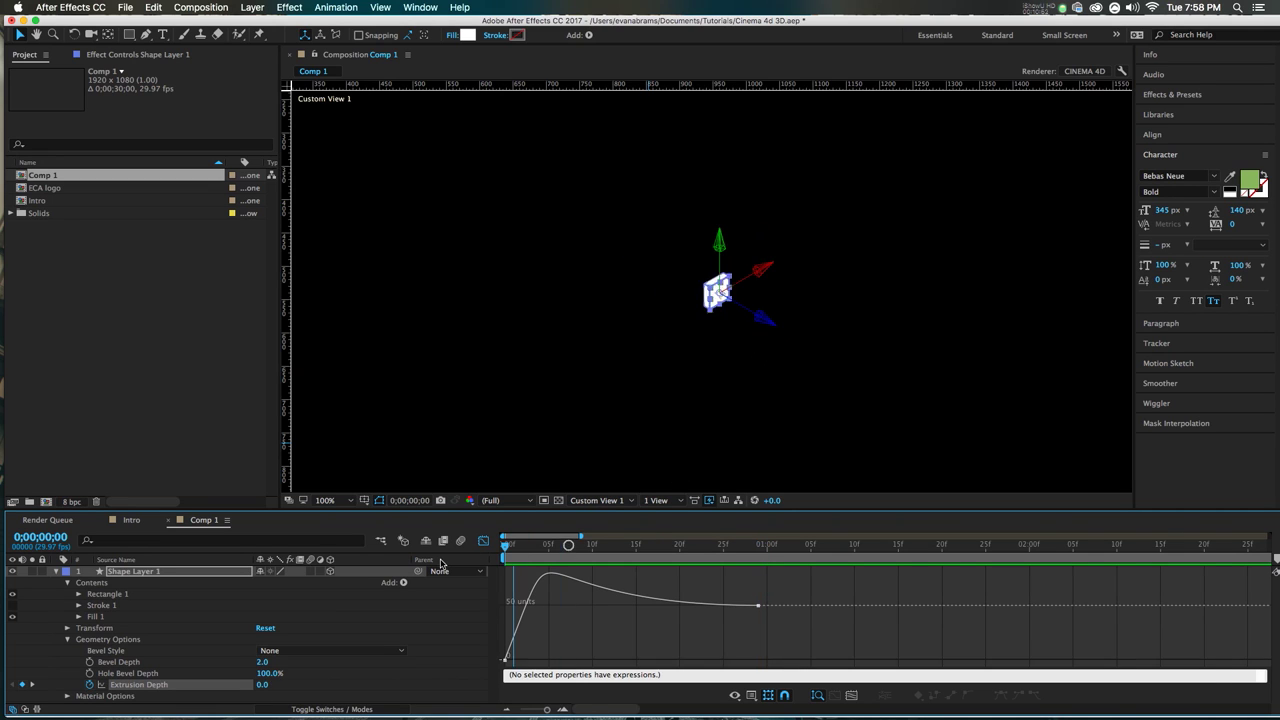
key("space")
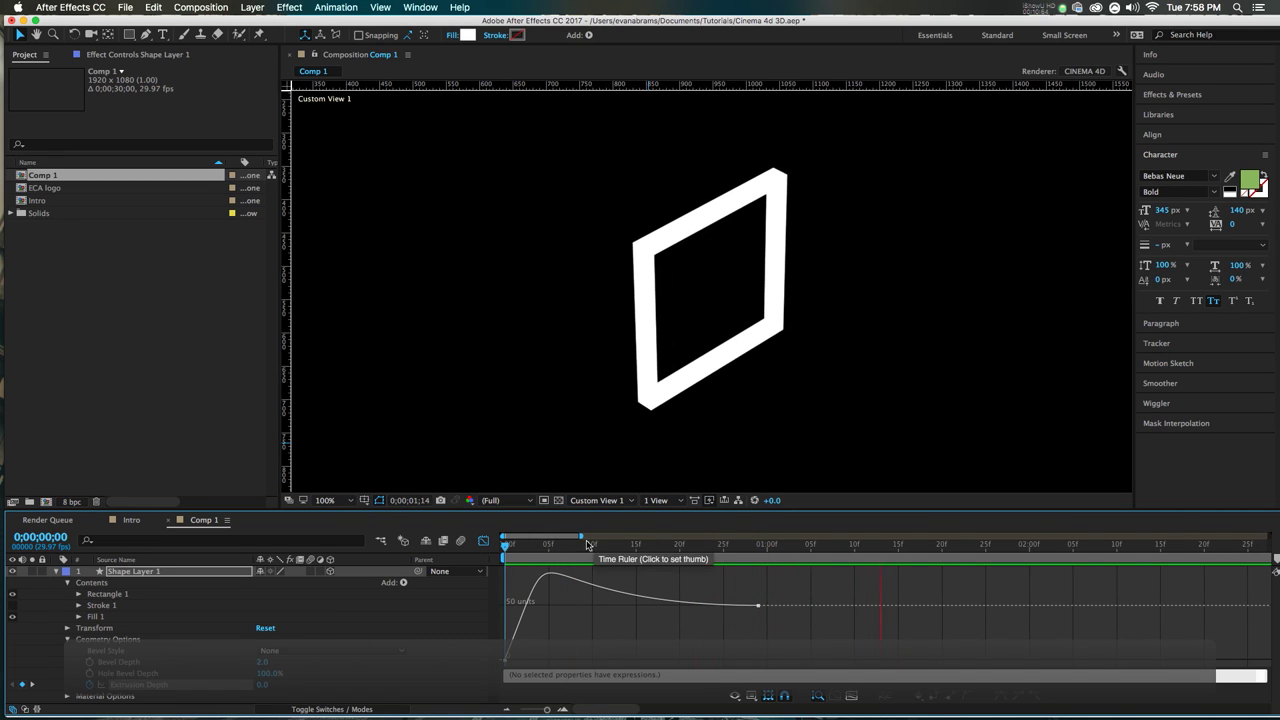
left_click_drag(588, 551, 541, 568)
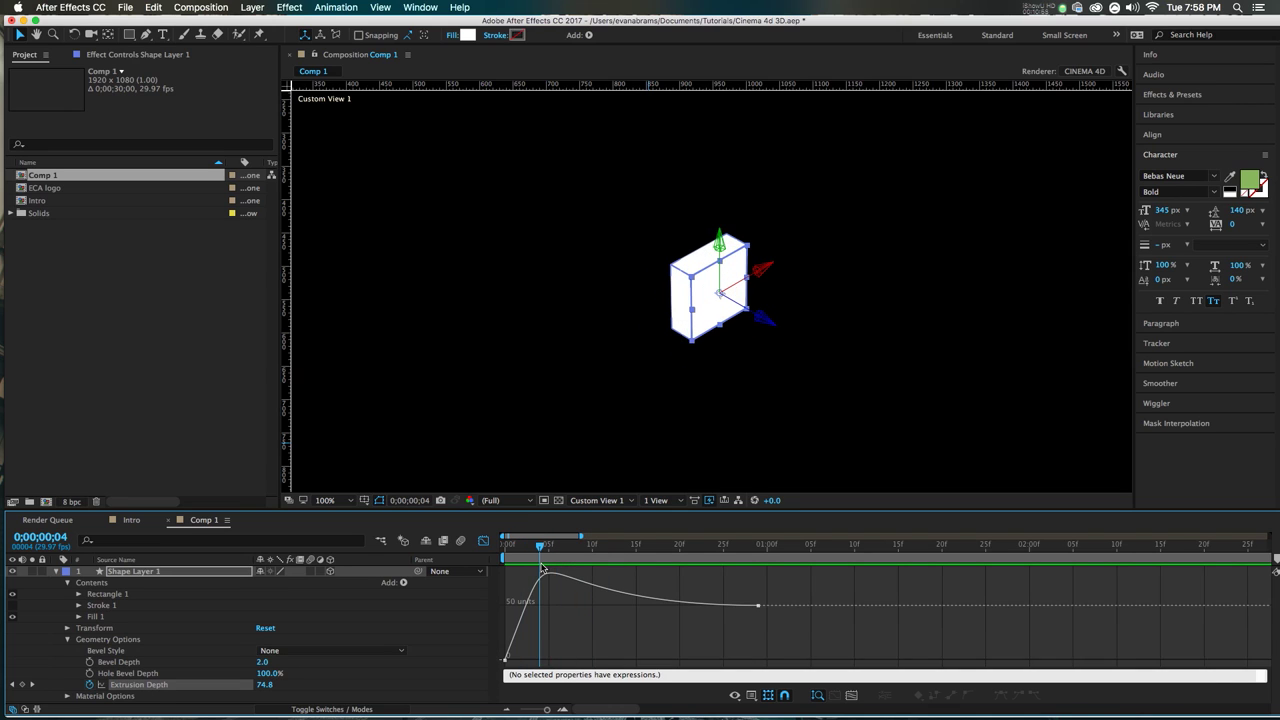
key("shift+F3")
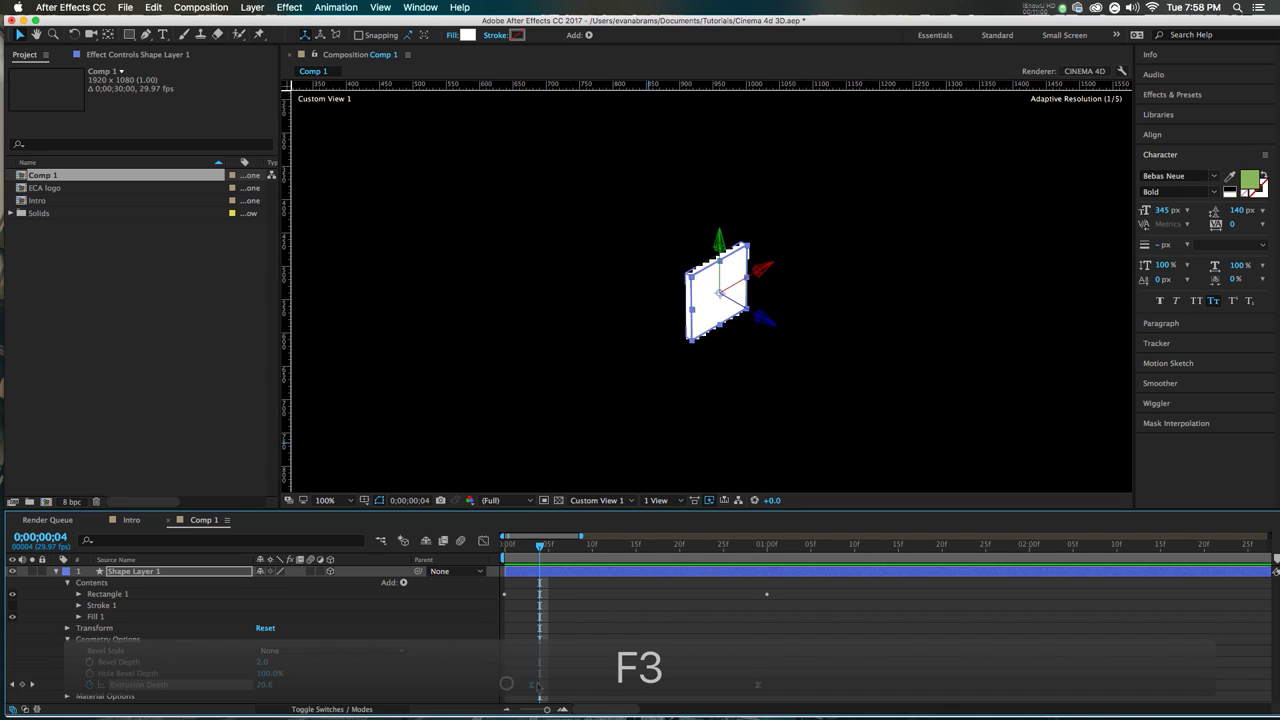
Step: Move the first Extrusion Depth keyframe to frame 0 and the second later, then preview
left_click_drag(513, 690, 506, 690)
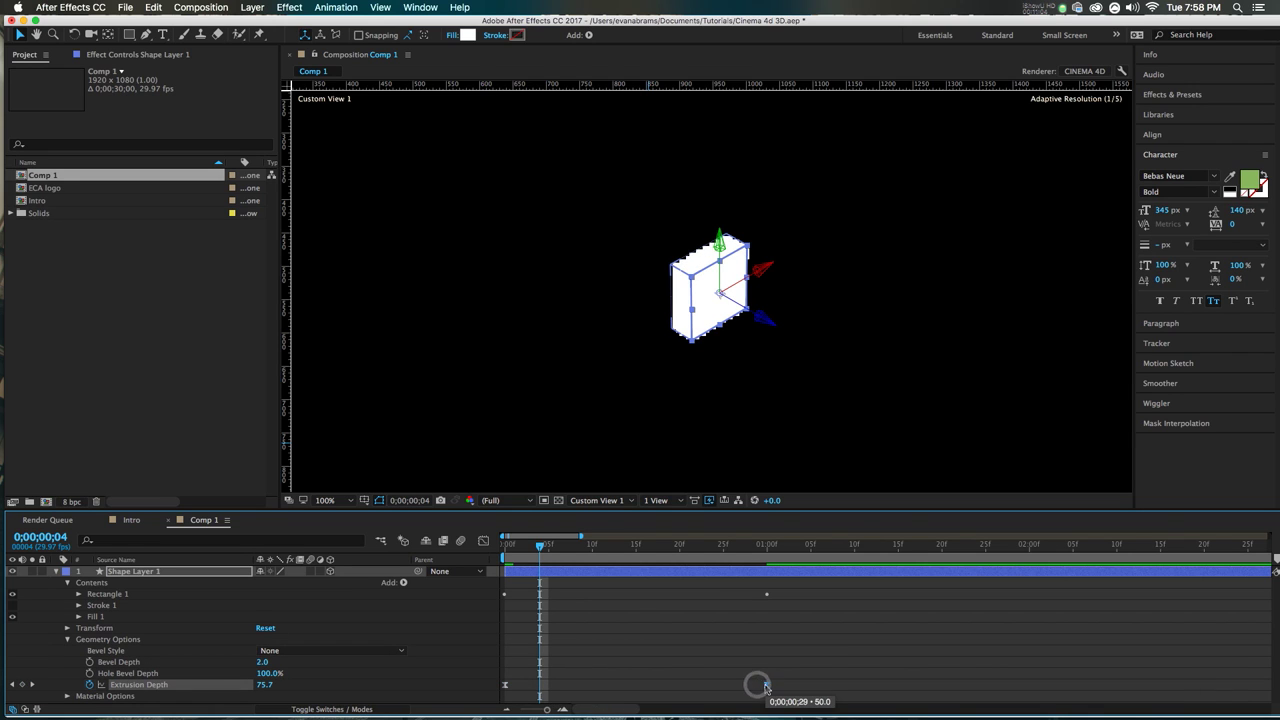
left_click_drag(757, 686, 871, 686)
key("Home")
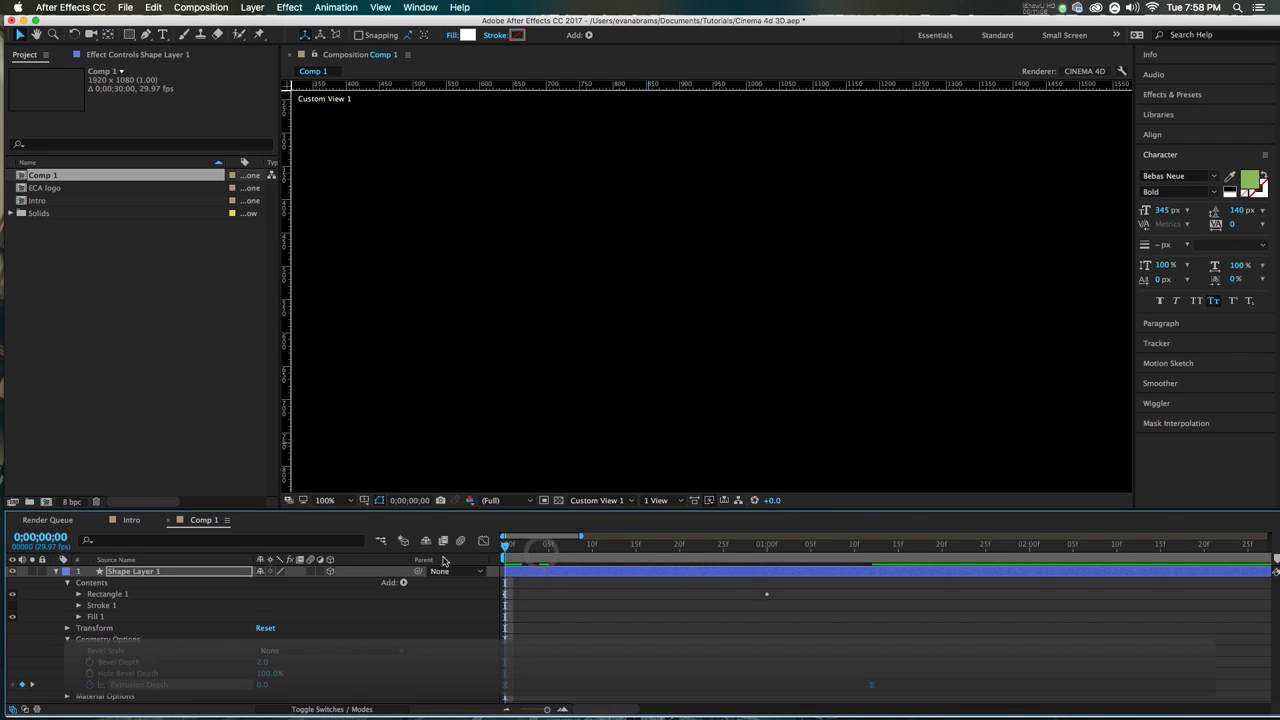
key("space")
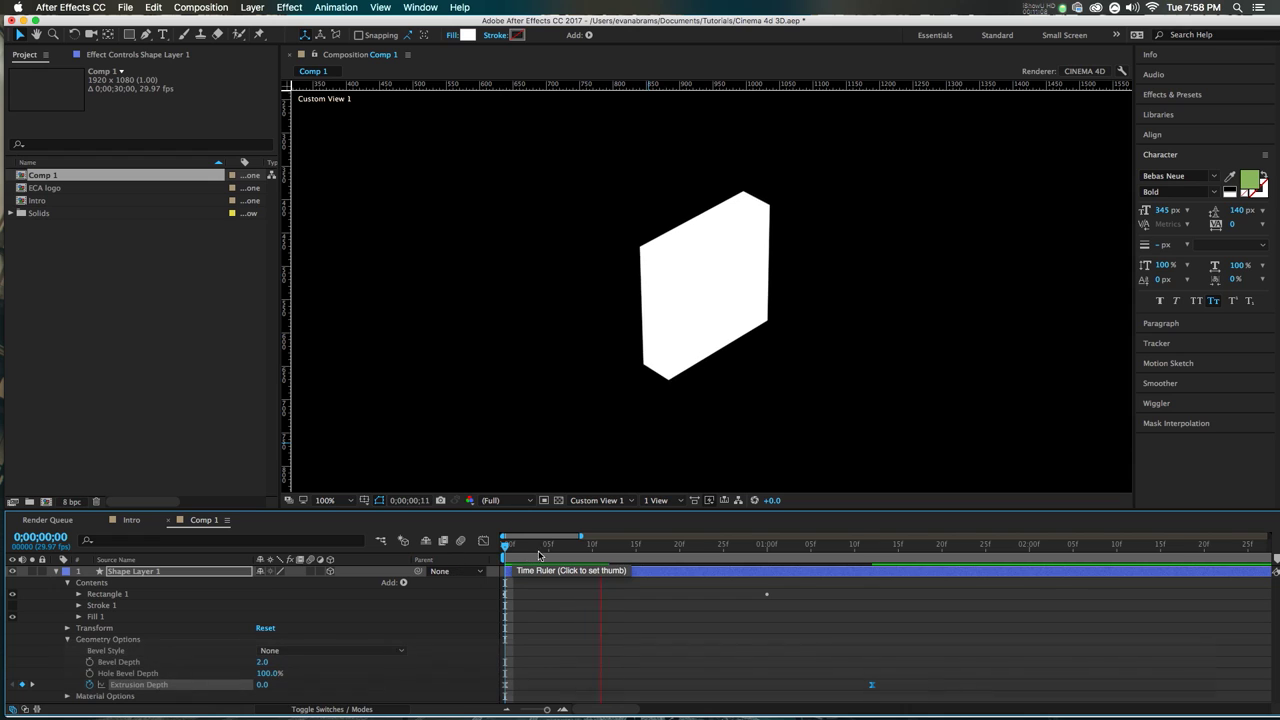
key("space")
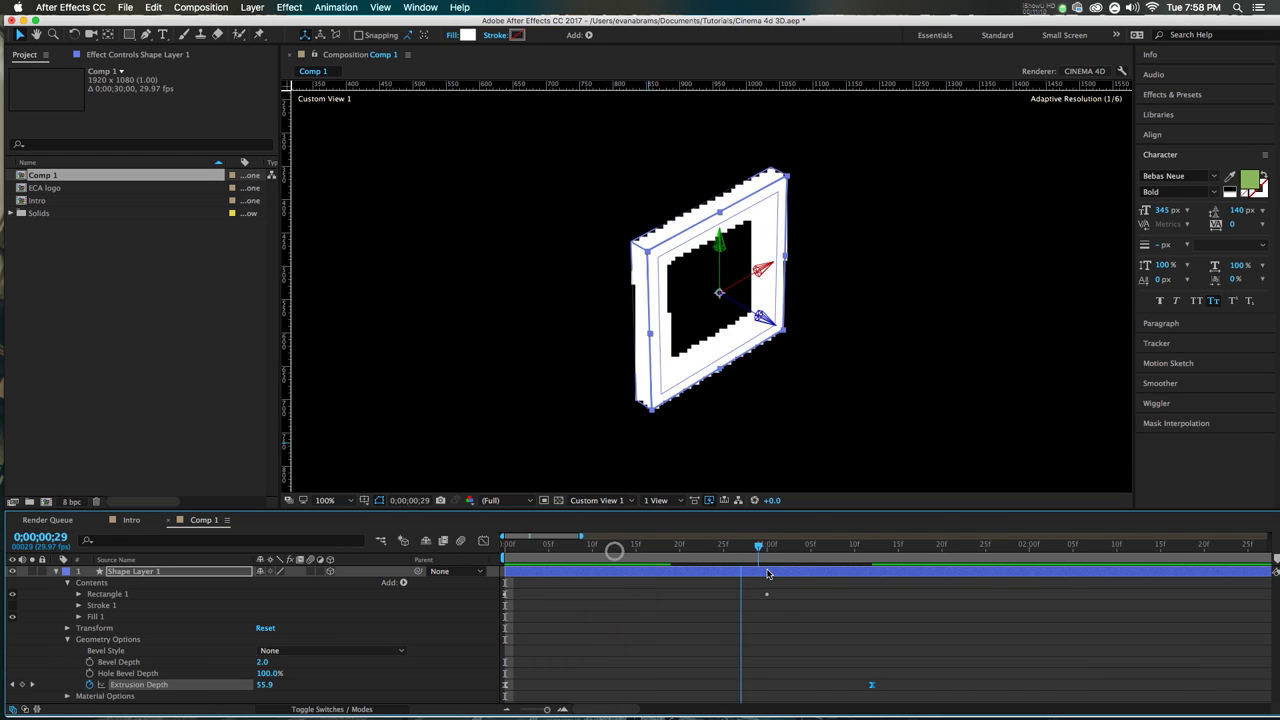
key("Page_Down")
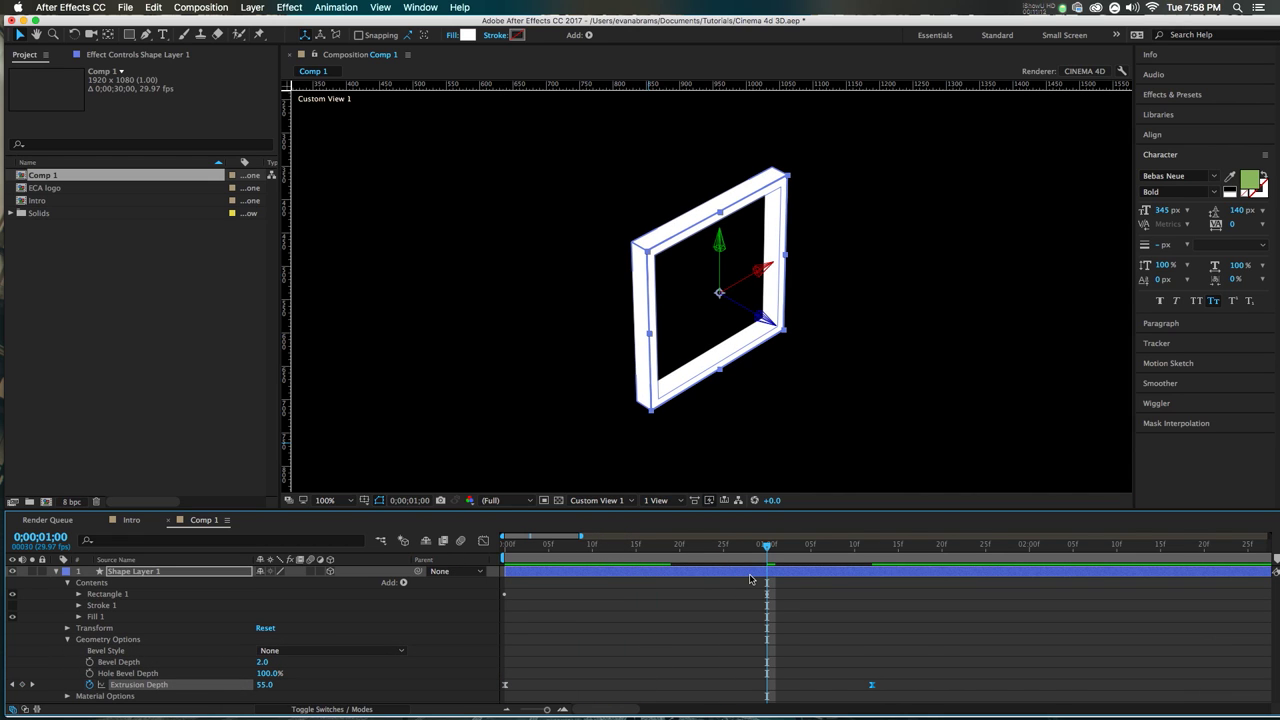
Step: Add Camera 1 with the default 50mm preset, zoom the viewer to 50%, and reselect the shape
right_click(742, 580)
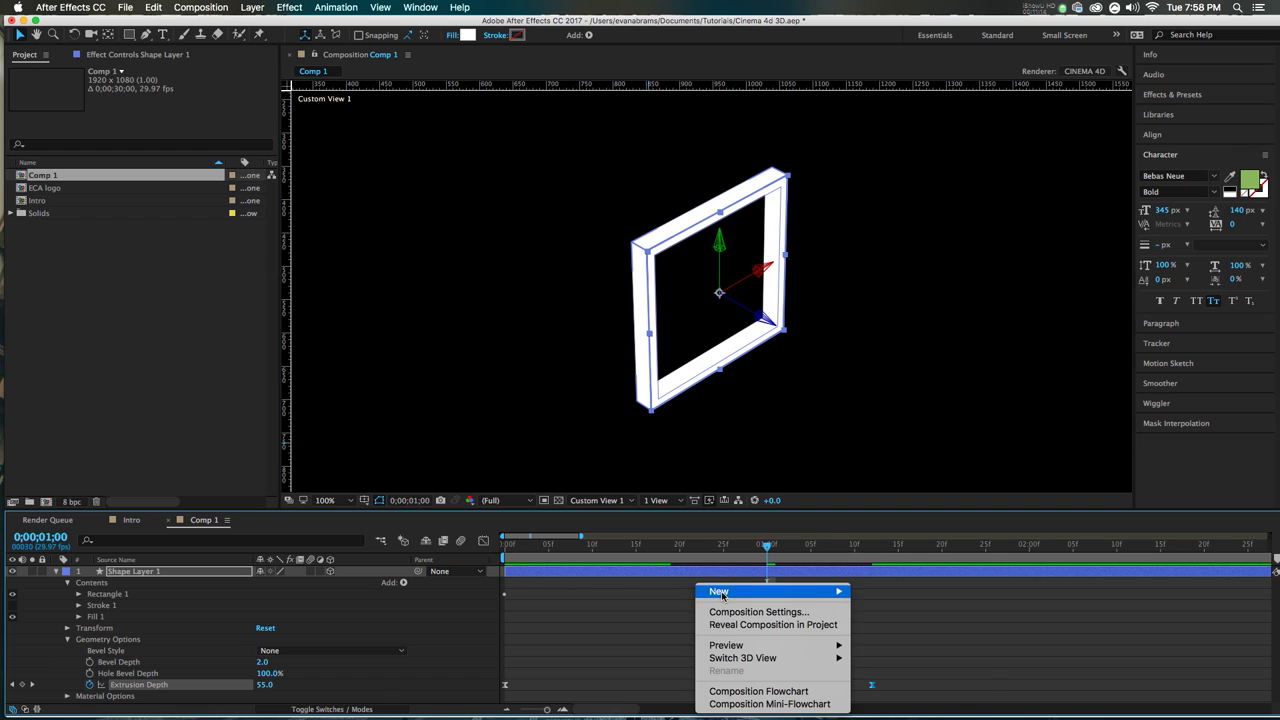
mouse_move(721, 592)
left_click(950, 641)
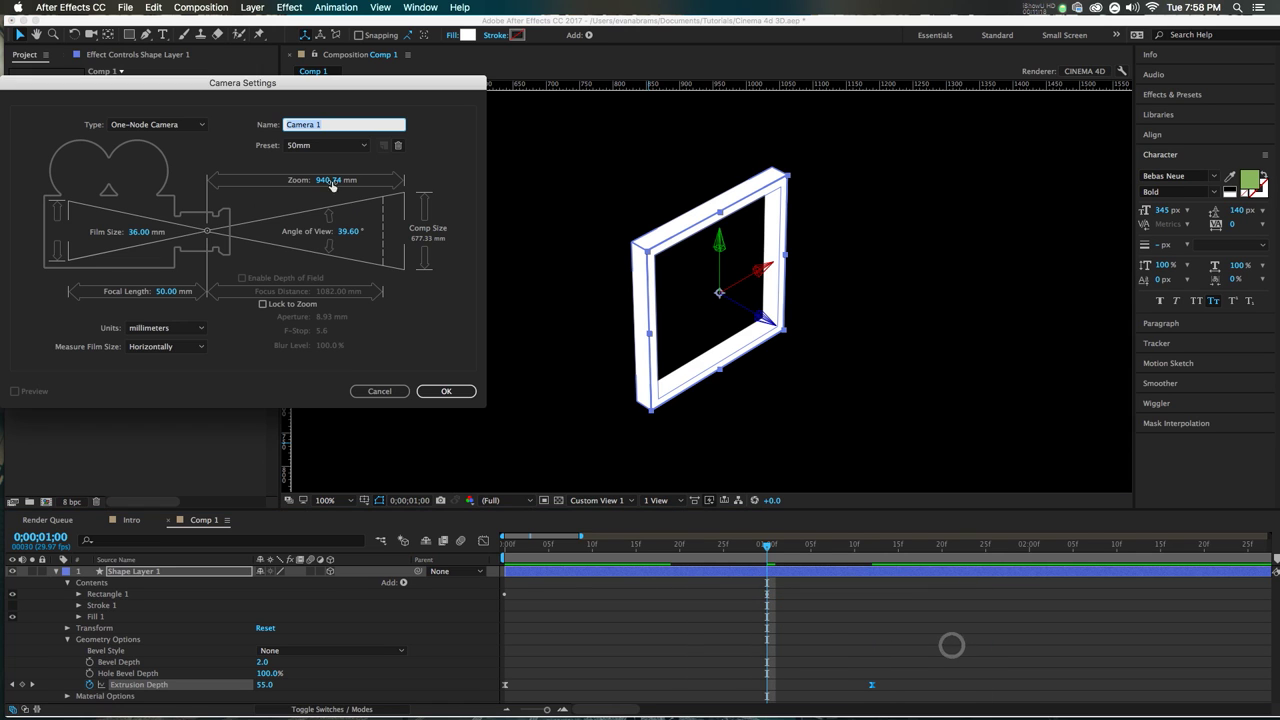
left_click(446, 391)
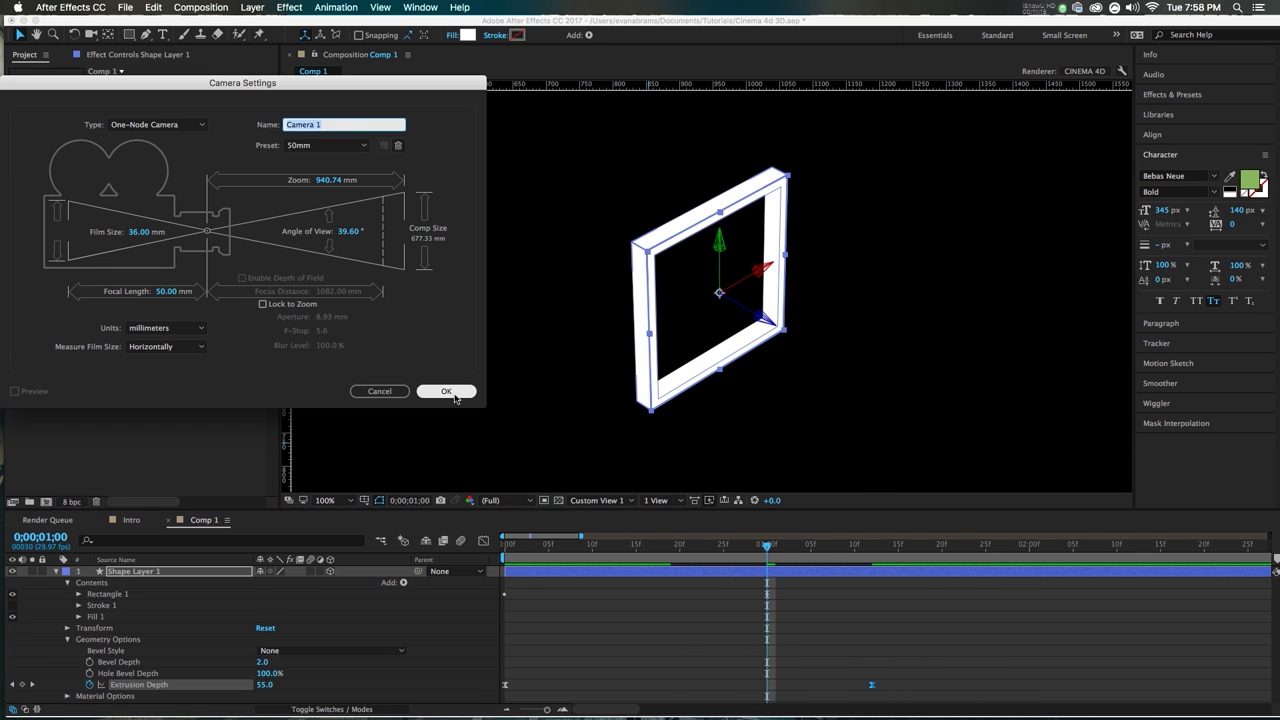
key("comma")
left_click(662, 280)
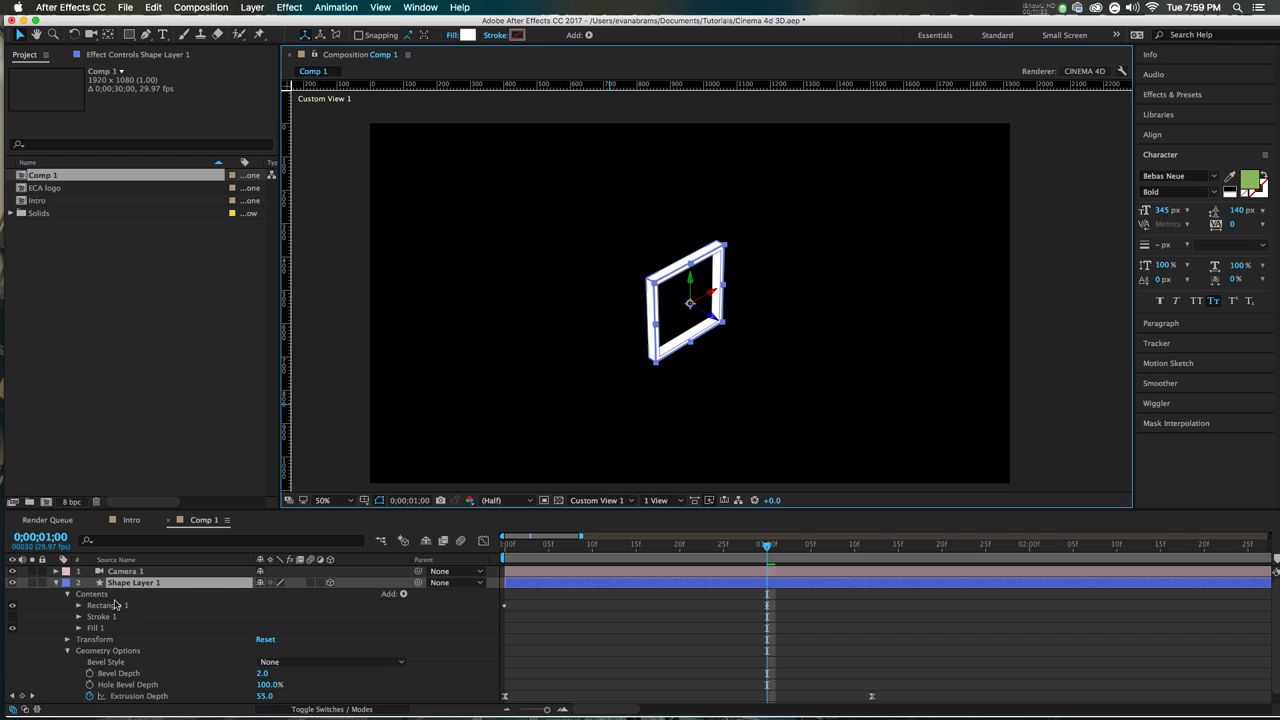
Step: Move the playhead to 1 second 10 frames and add an expression to Shape Layer 1's Anchor Point
left_click(108, 606)
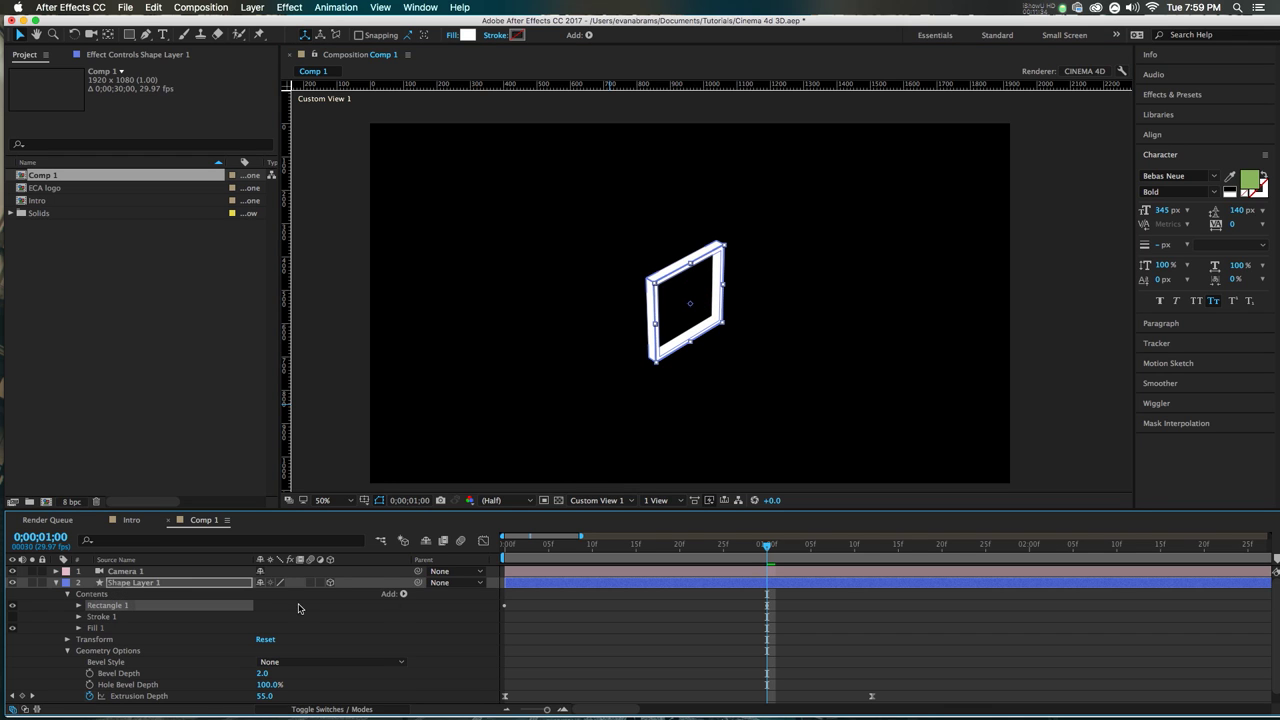
left_click(560, 545)
left_click_drag(579, 570, 854, 597)
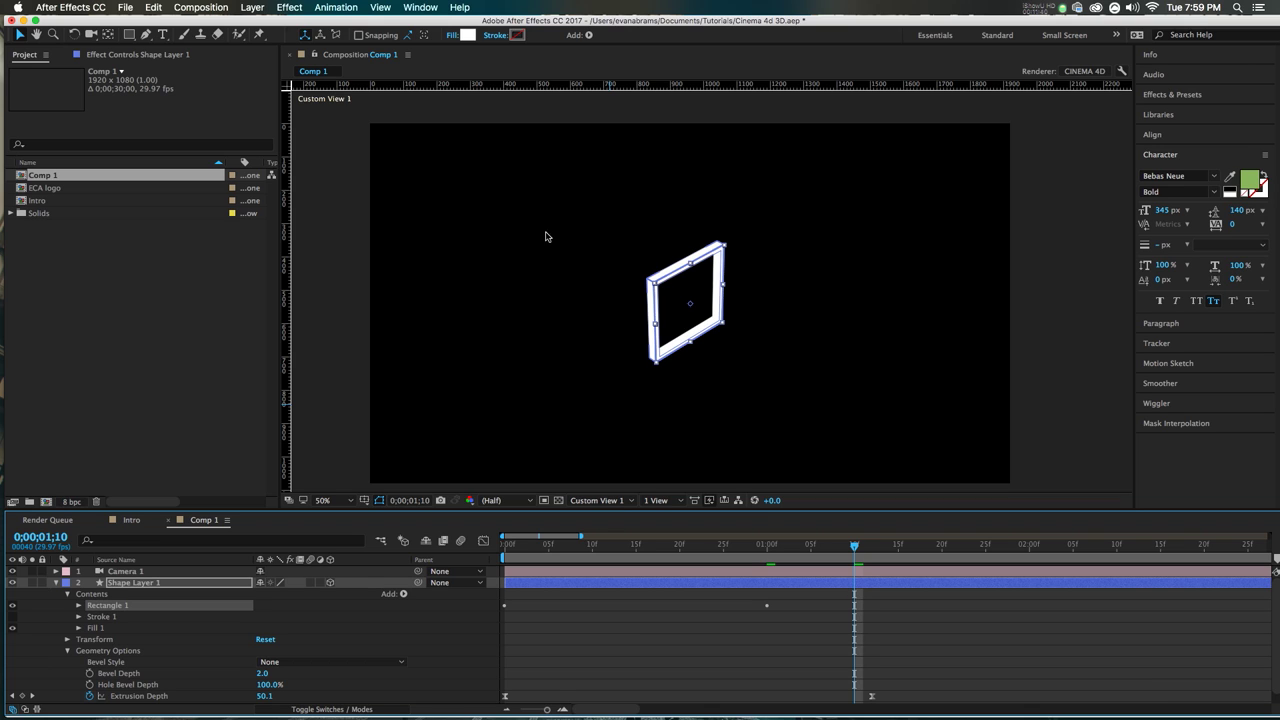
key("a")
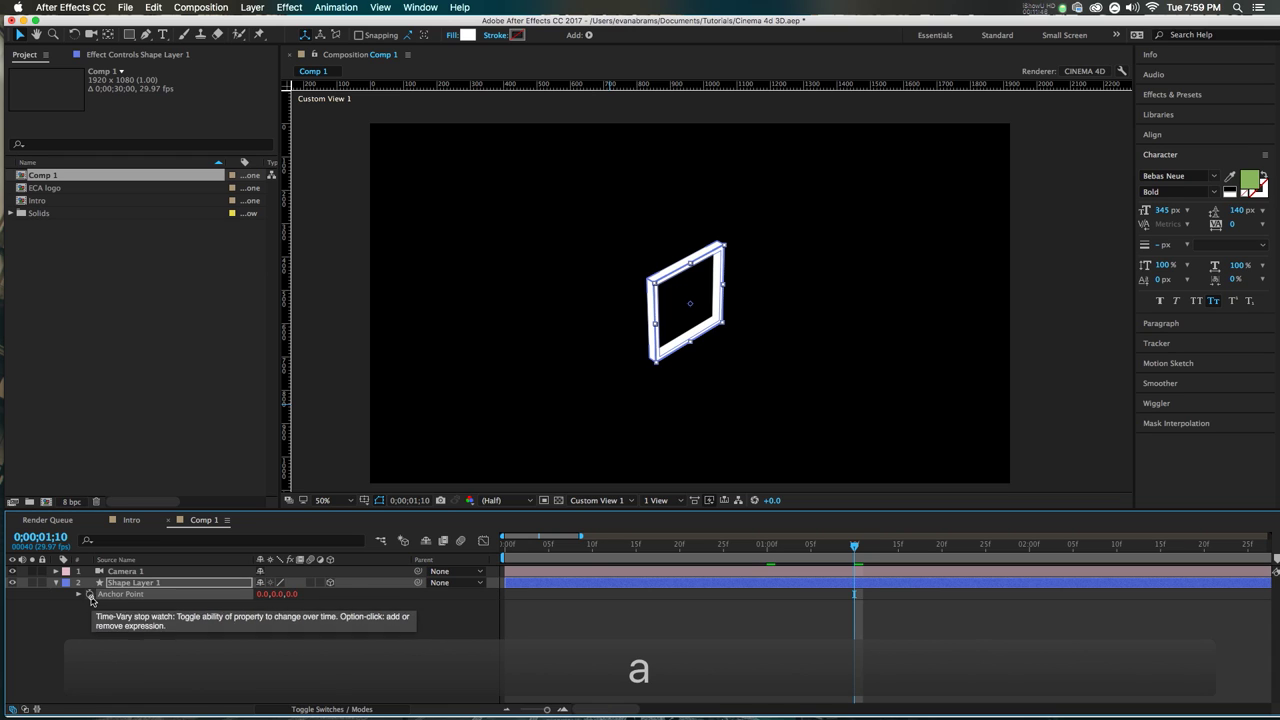
left_click(90, 594, "alt")
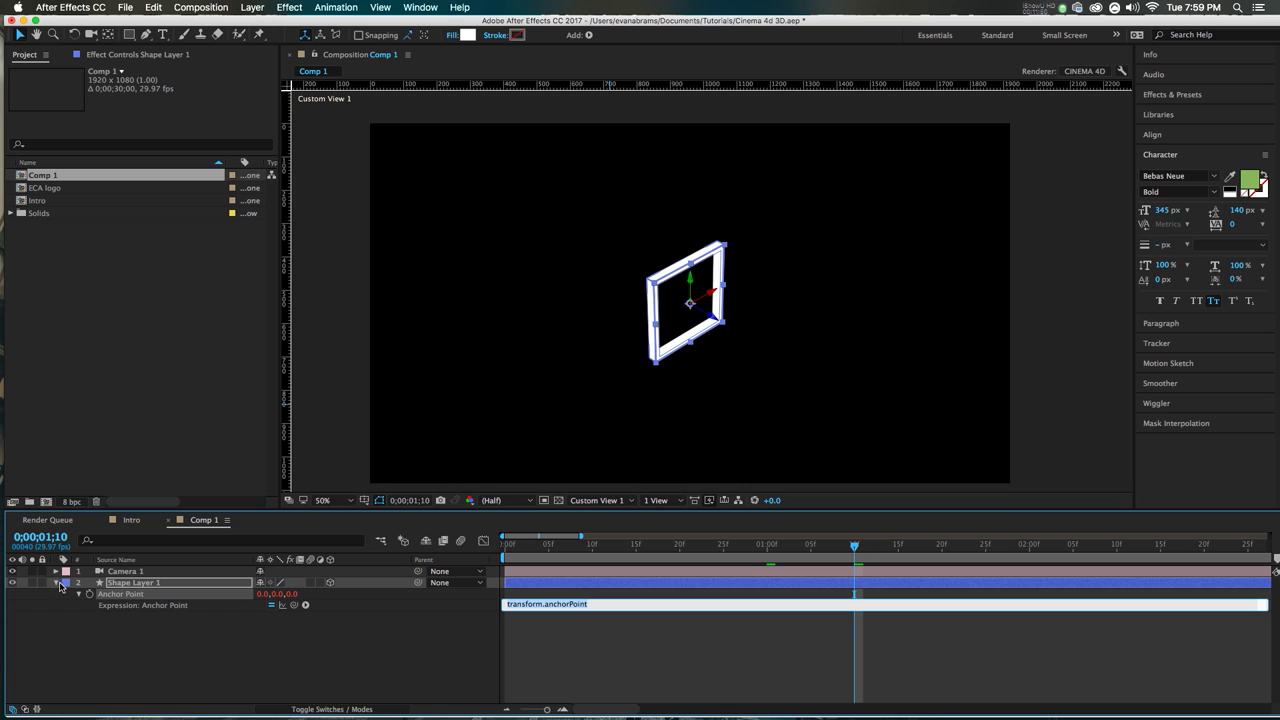
left_click(134, 584)
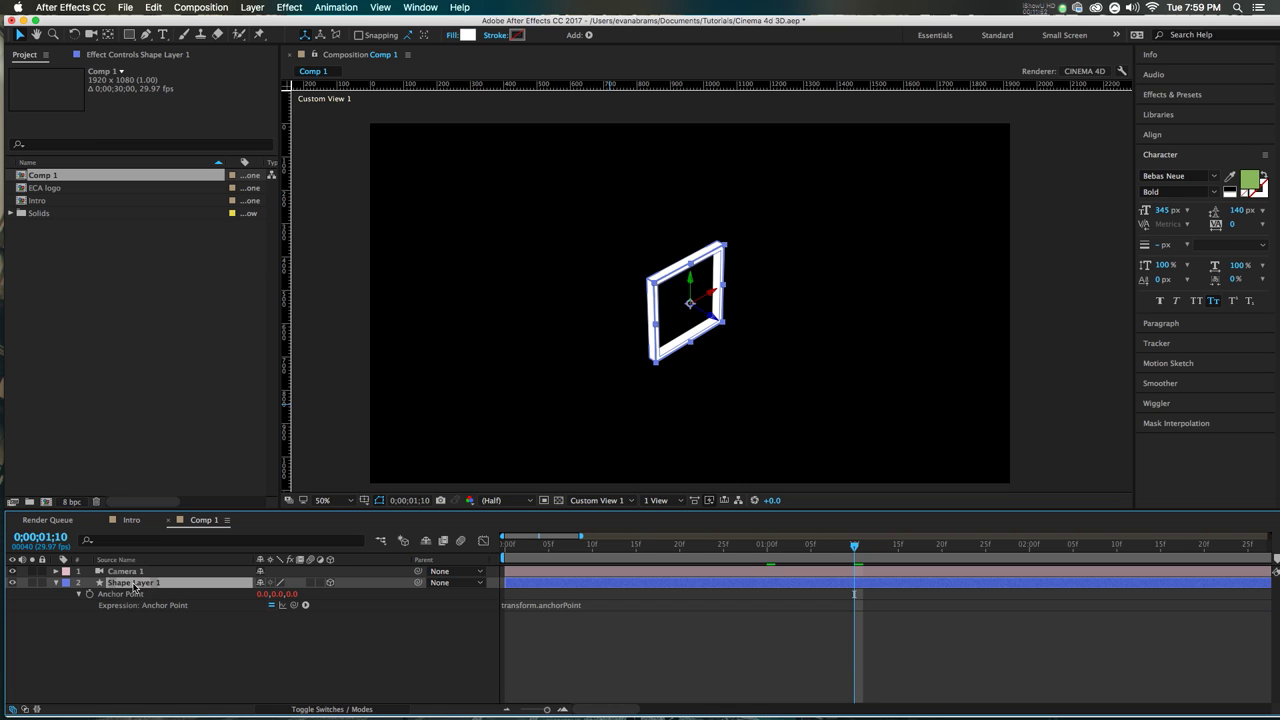
key("a")
key("a")
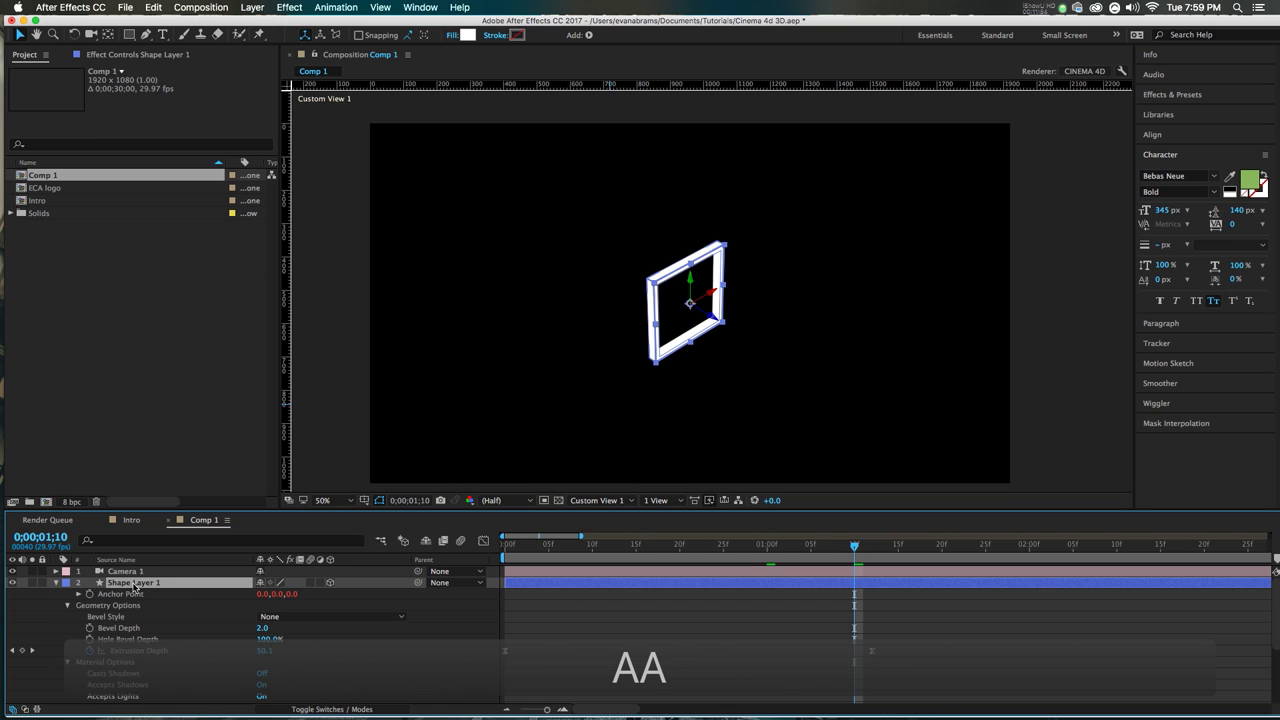
scroll(185, 635, "down", 3)
scroll(130, 625, "up", 3)
left_click(120, 595)
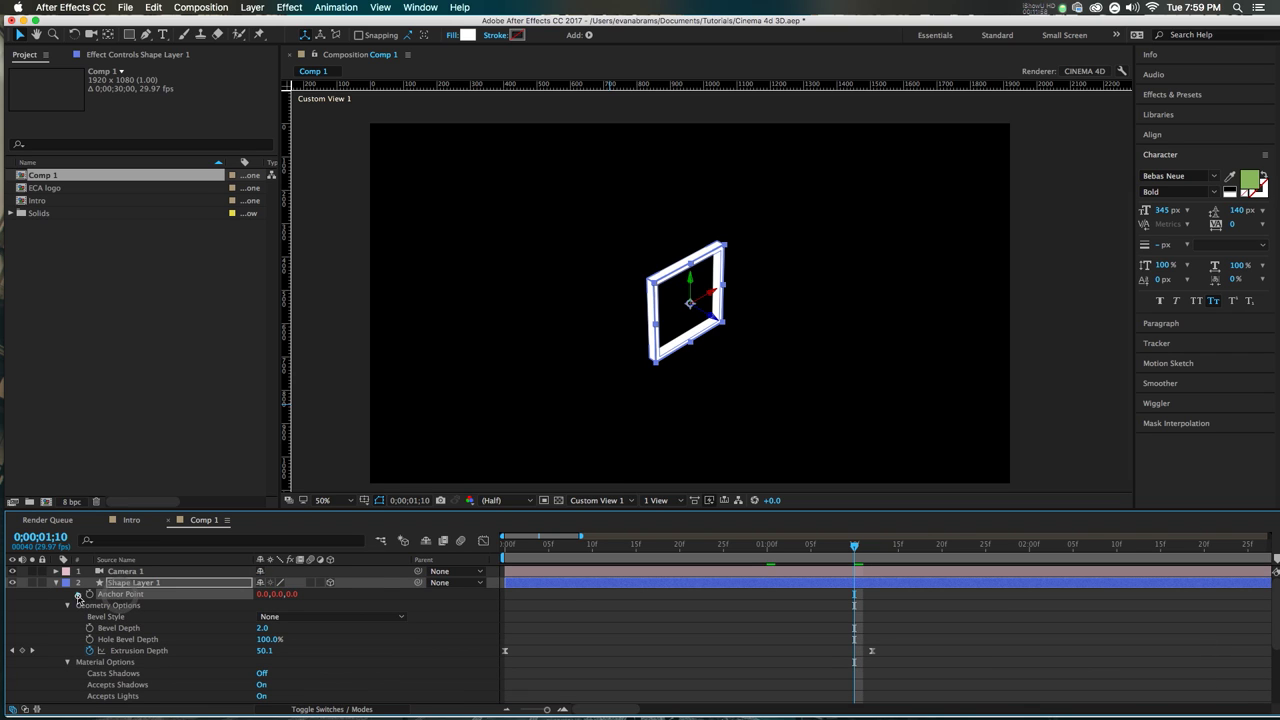
left_click(89, 594, "alt")
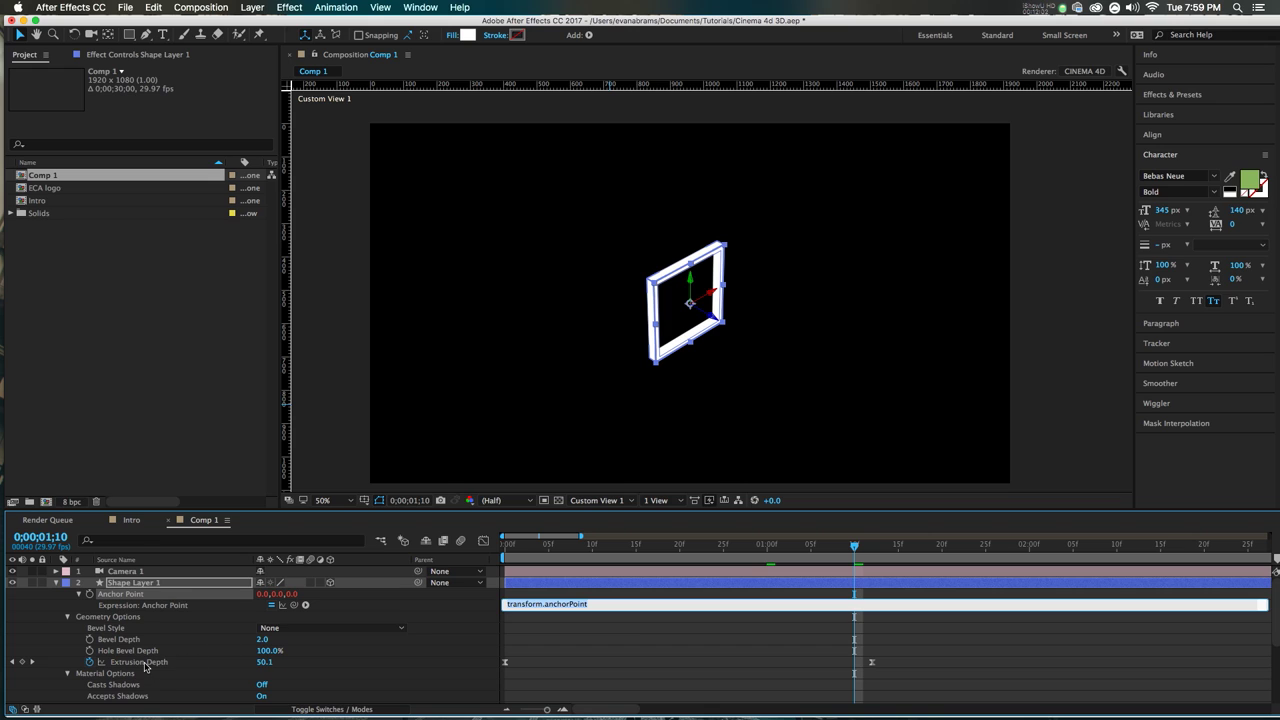
left_click(148, 663)
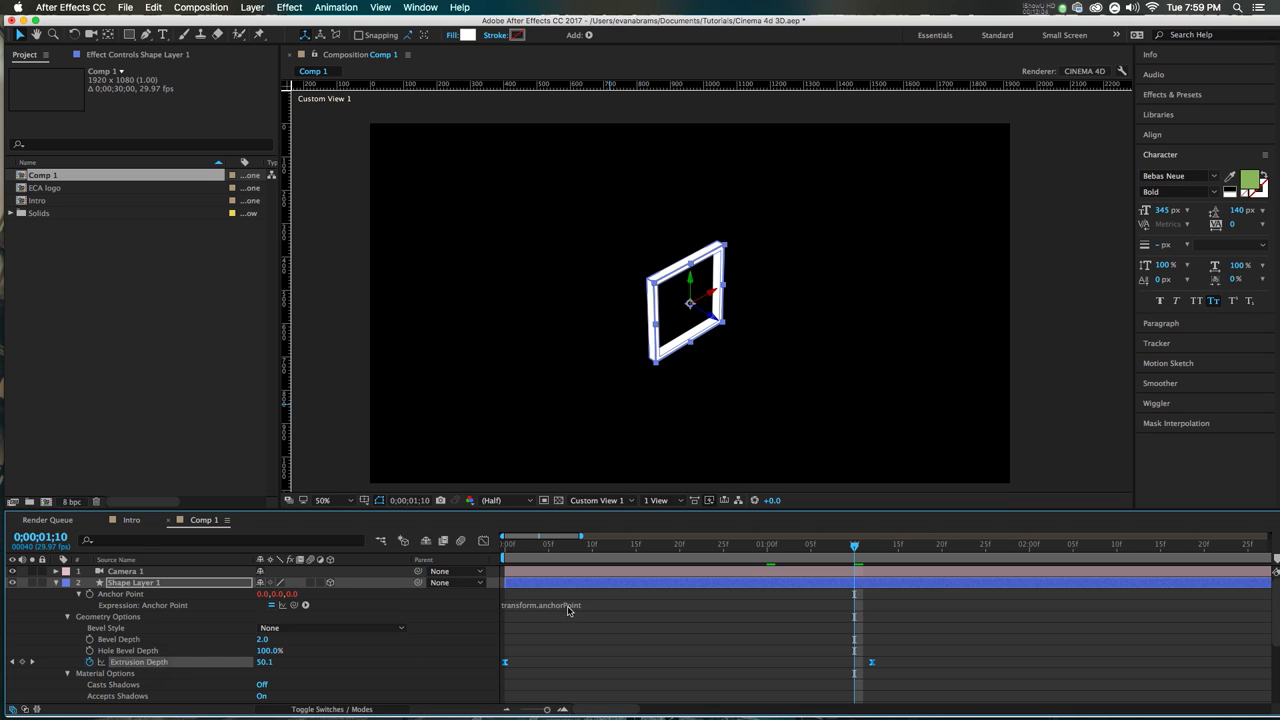
Step: Write value+[0,0,geometryOption.extrusionDepth], pickwhipping the Extrusion Depth value into the brackets
left_click(568, 605)
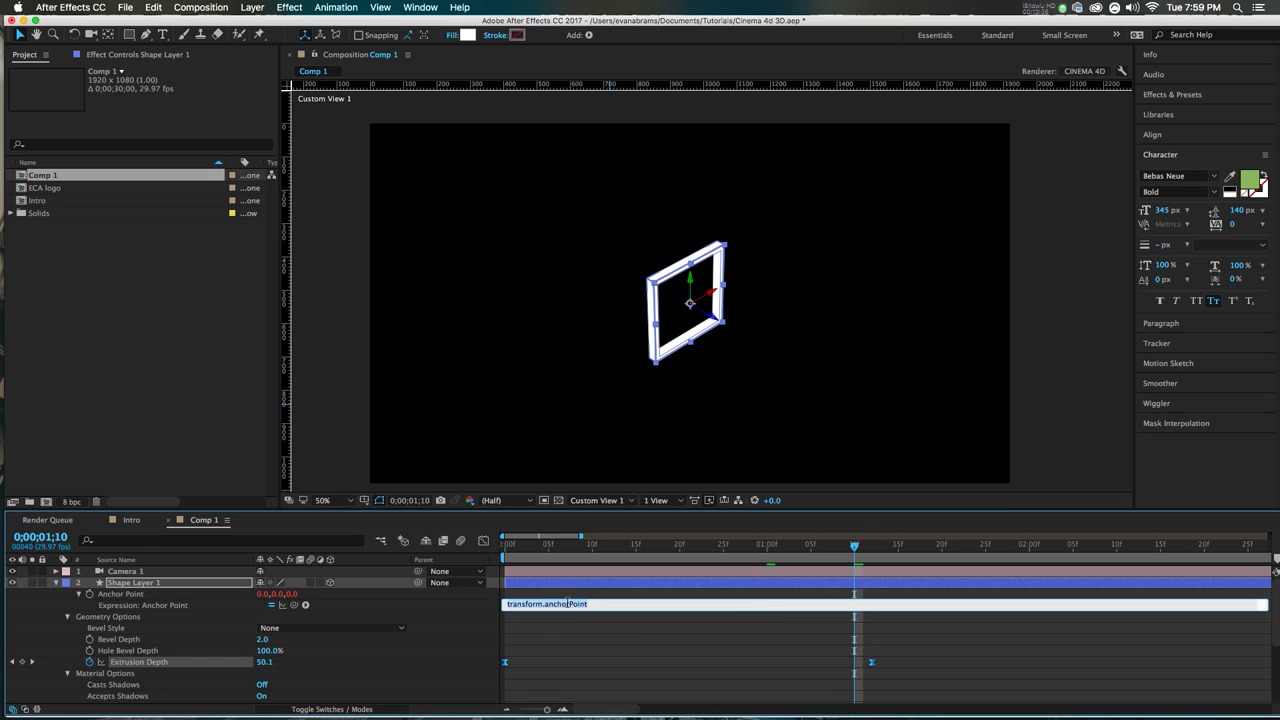
type("valu")
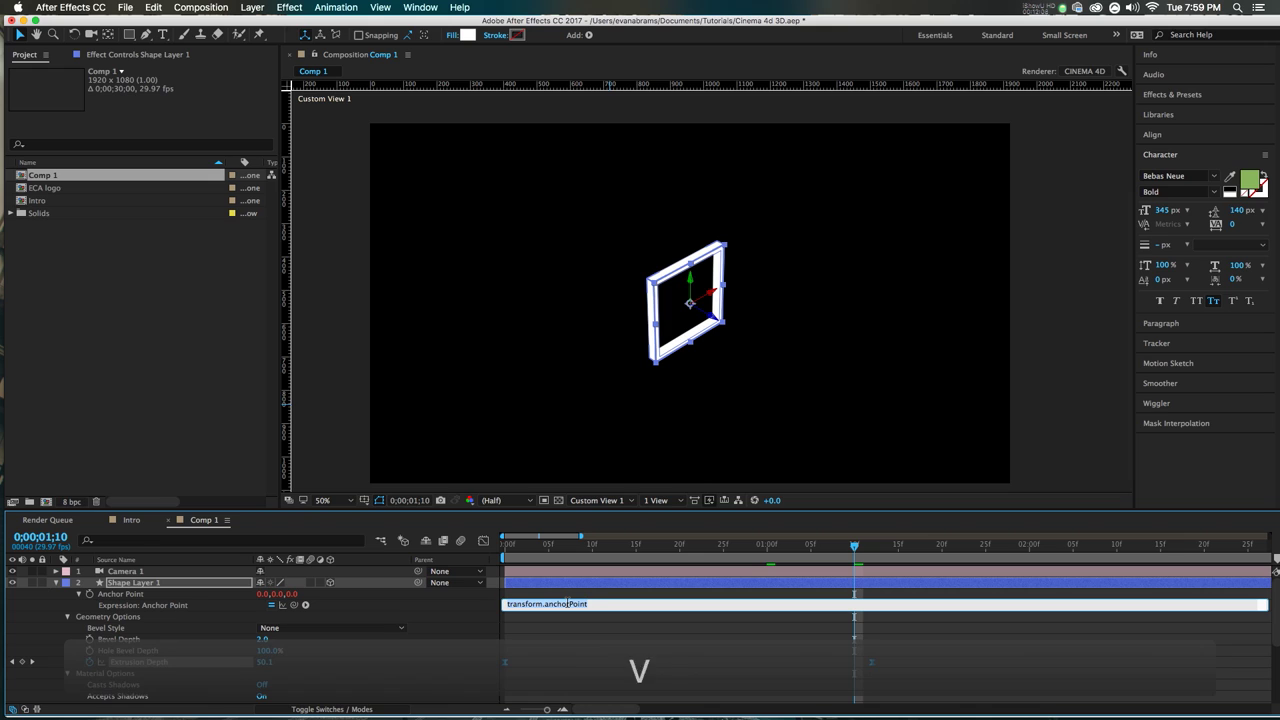
type("e")
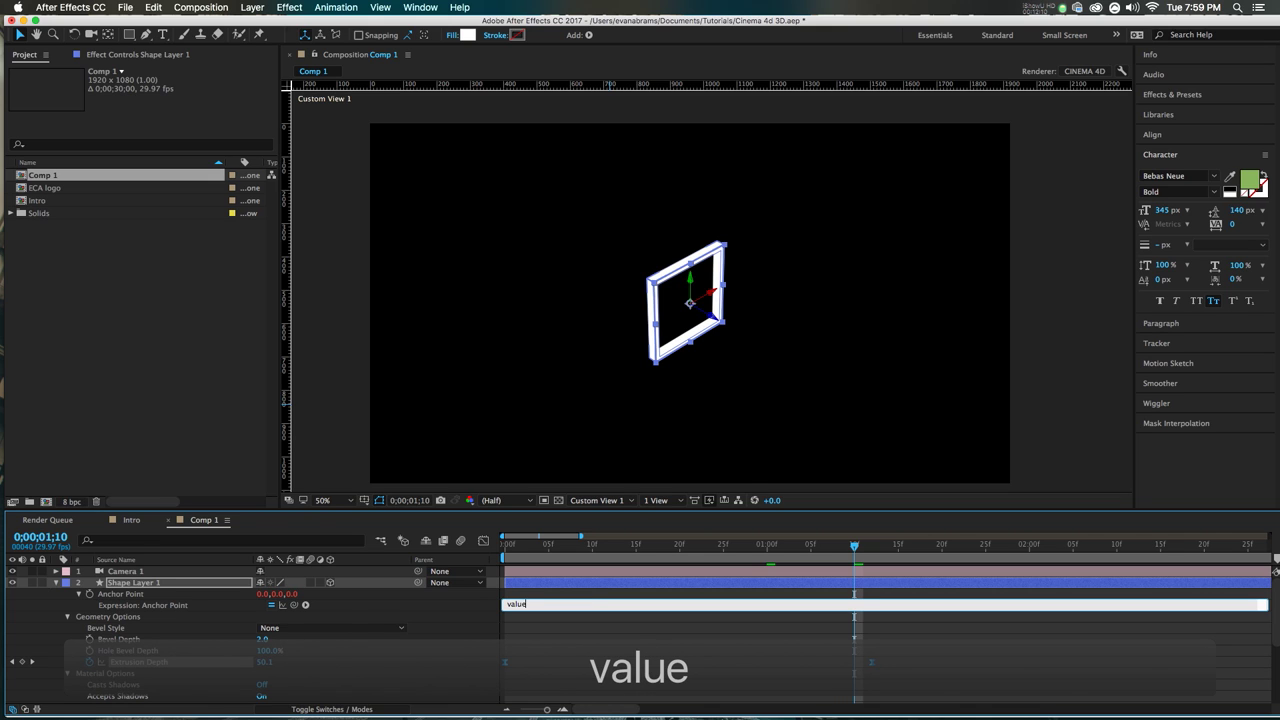
type("+")
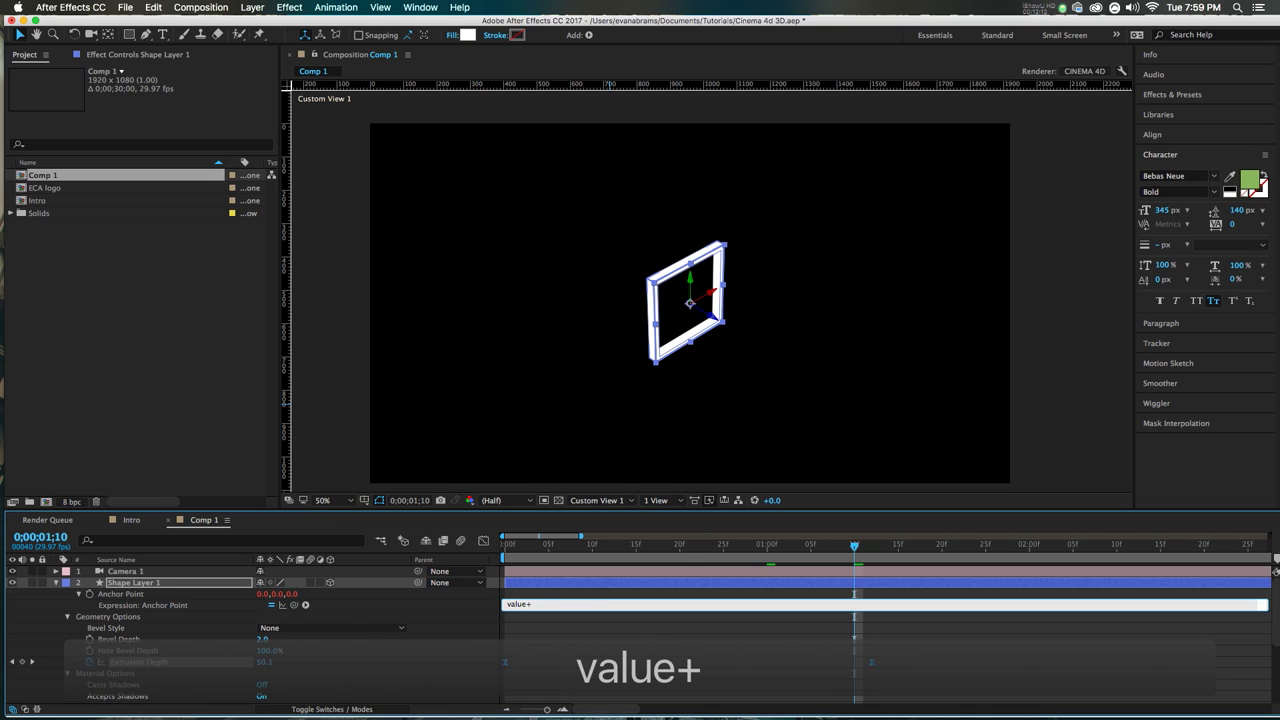
type("[]")
key("Left")
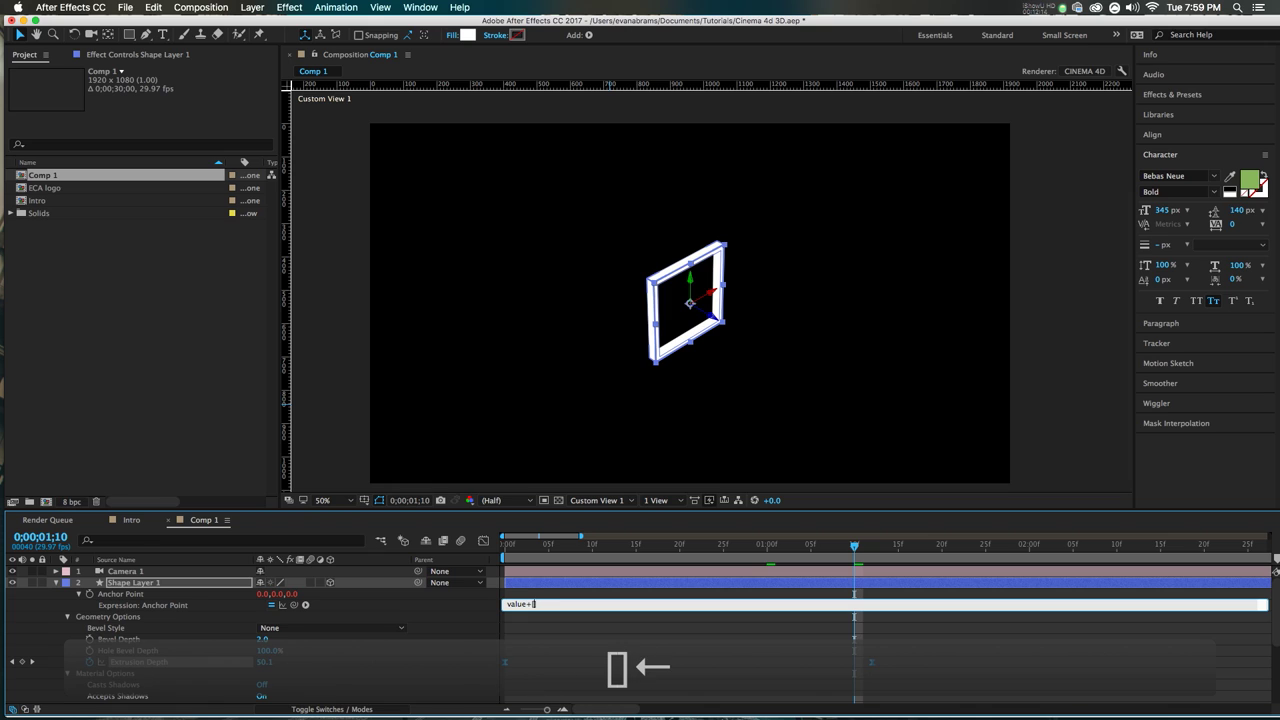
type("0,0,")
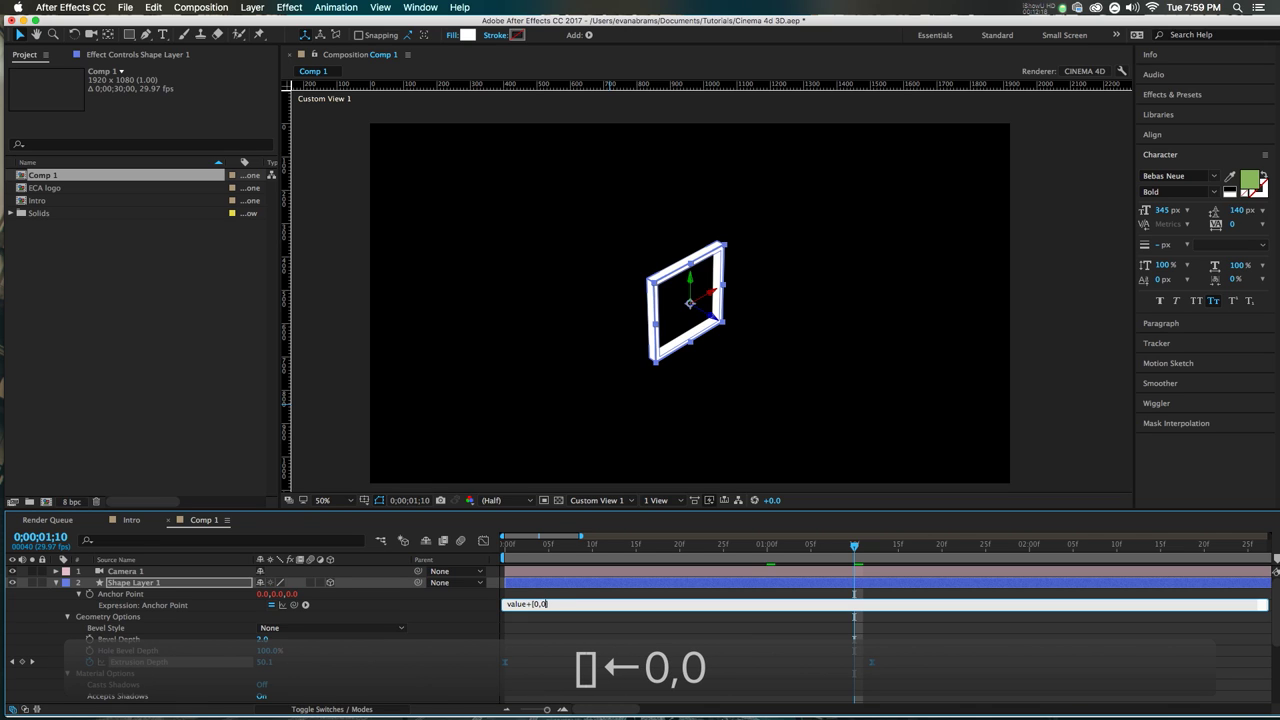
left_click_drag(287, 606, 228, 663)
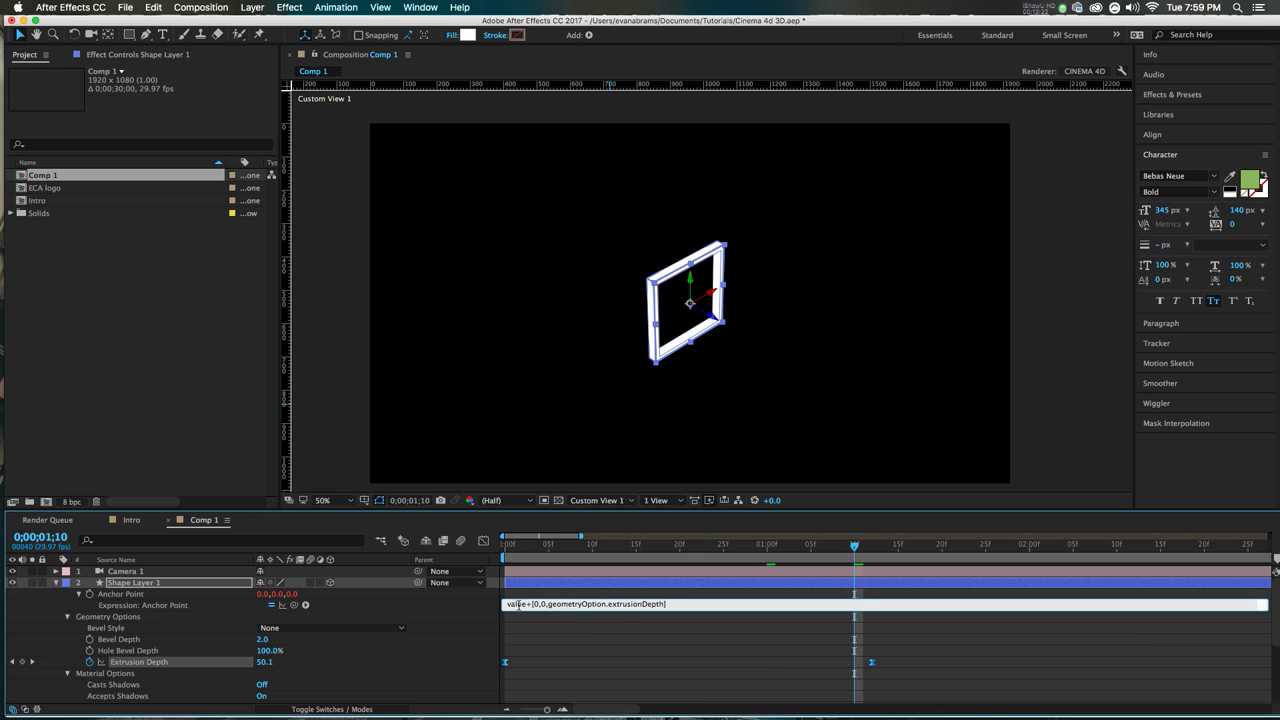
key("Left")
left_click(537, 604)
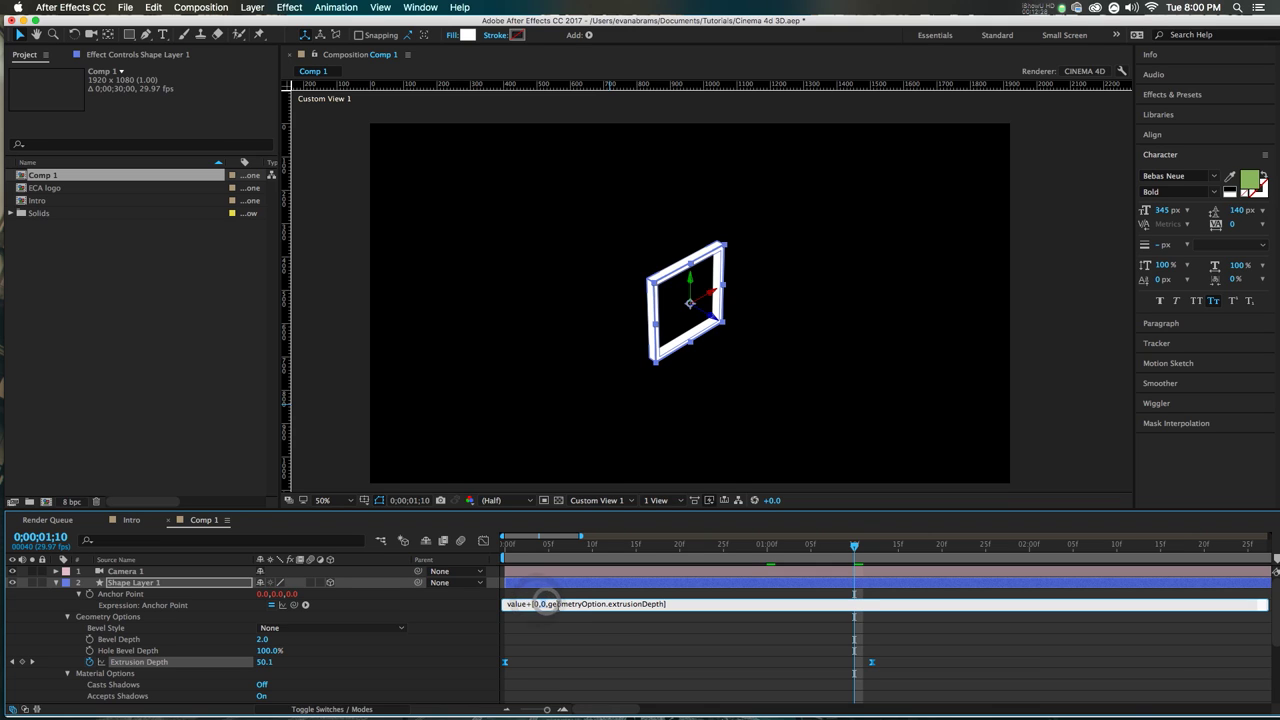
left_click_drag(537, 604, 668, 605)
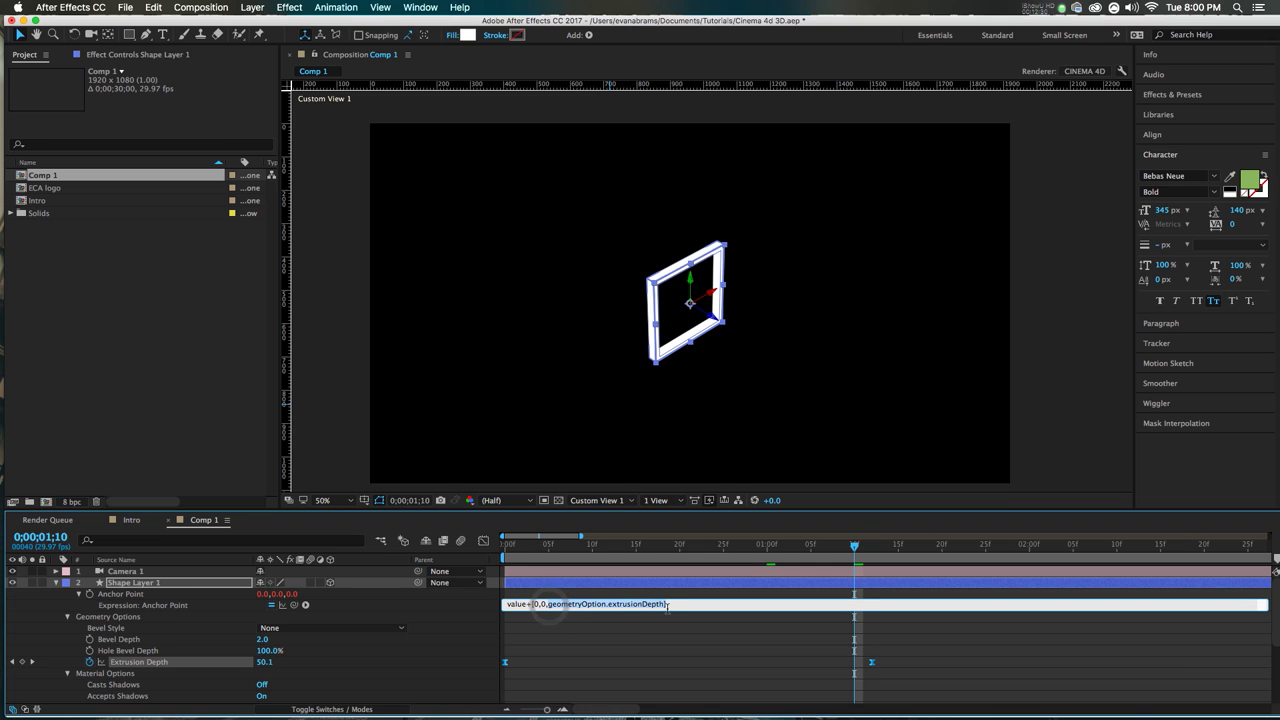
Step: Commit the expression and scrub the depth animation in the Top 3D view, ending on Camera 1
left_click(640, 648)
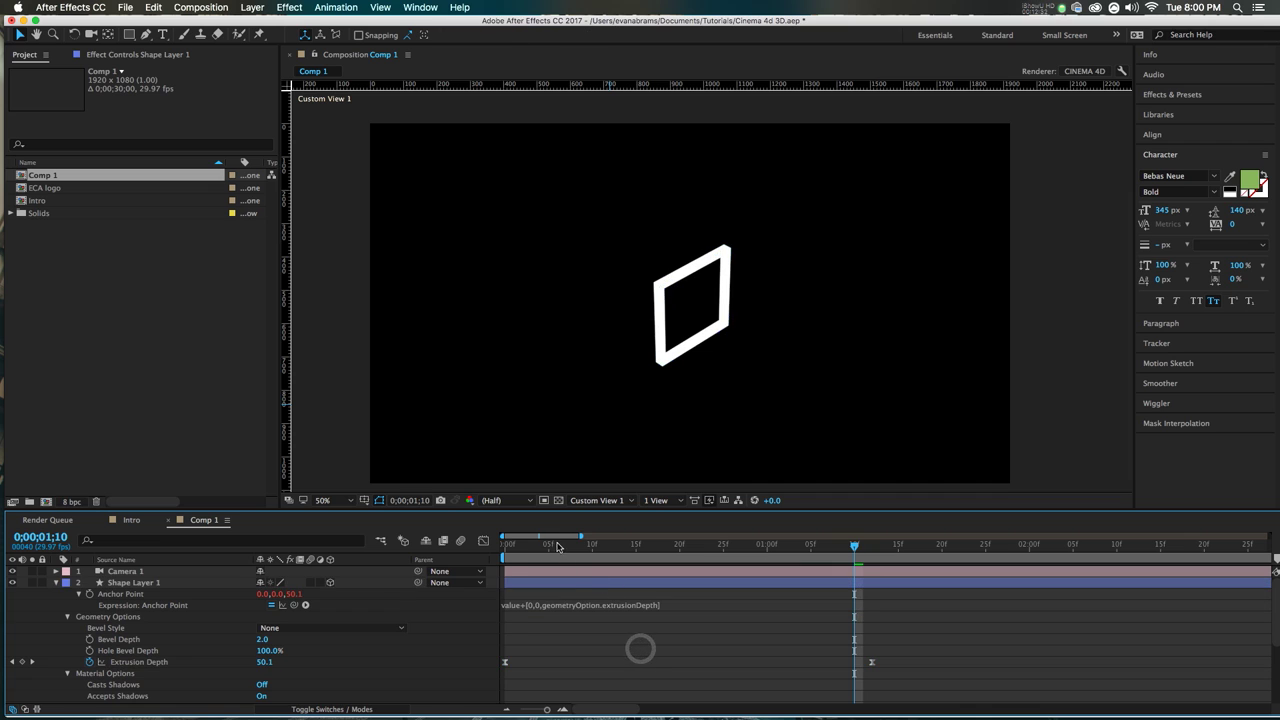
left_click_drag(551, 548, 828, 556)
left_click(796, 584)
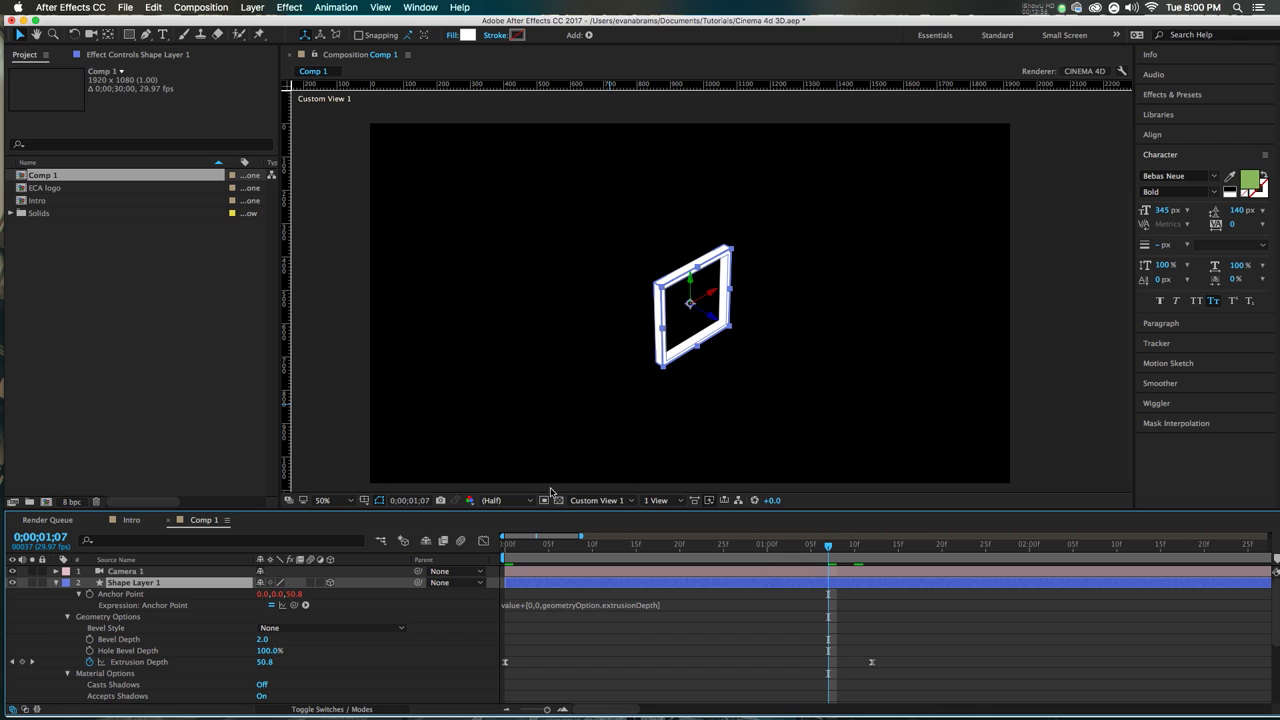
left_click(598, 500)
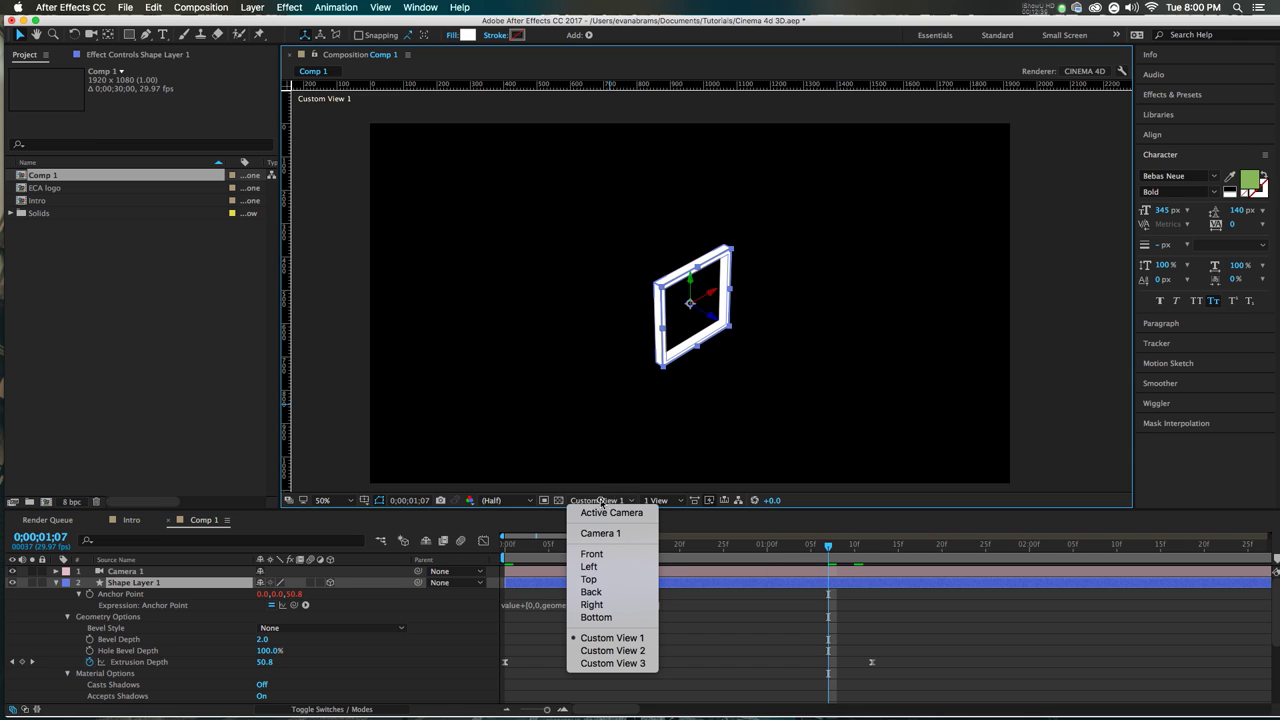
left_click(618, 579)
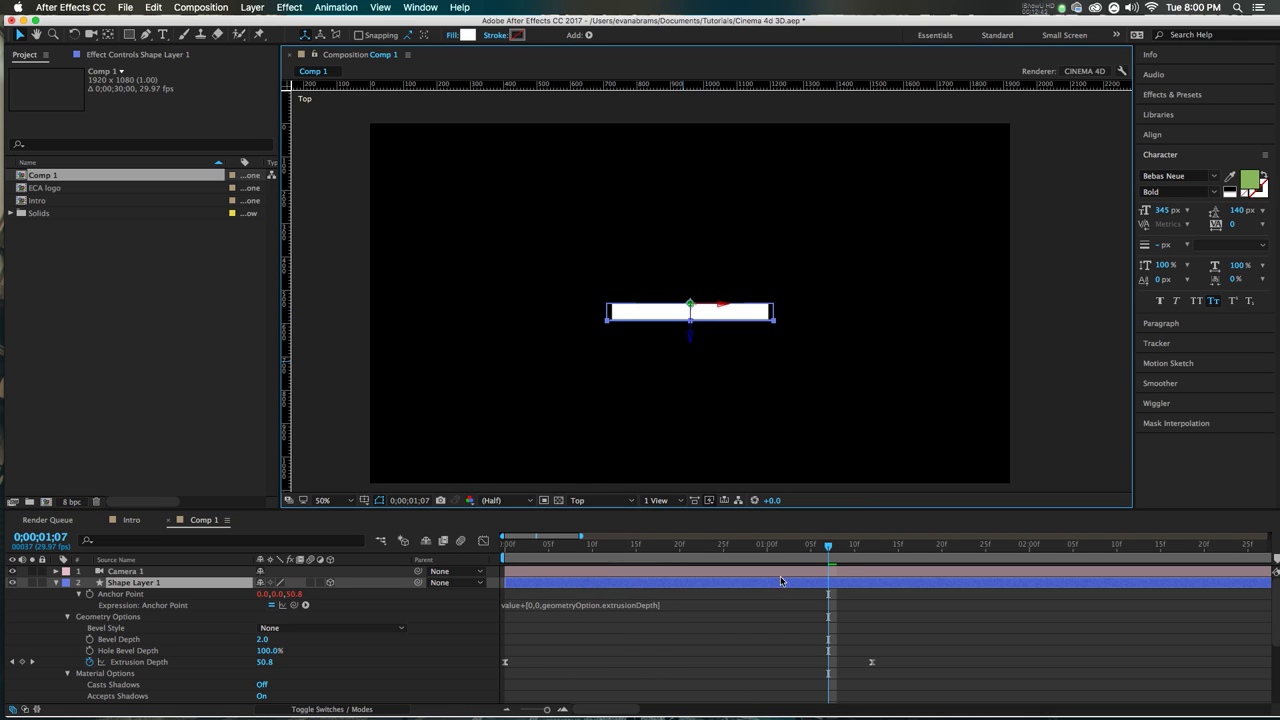
left_click_drag(818, 556, 758, 552)
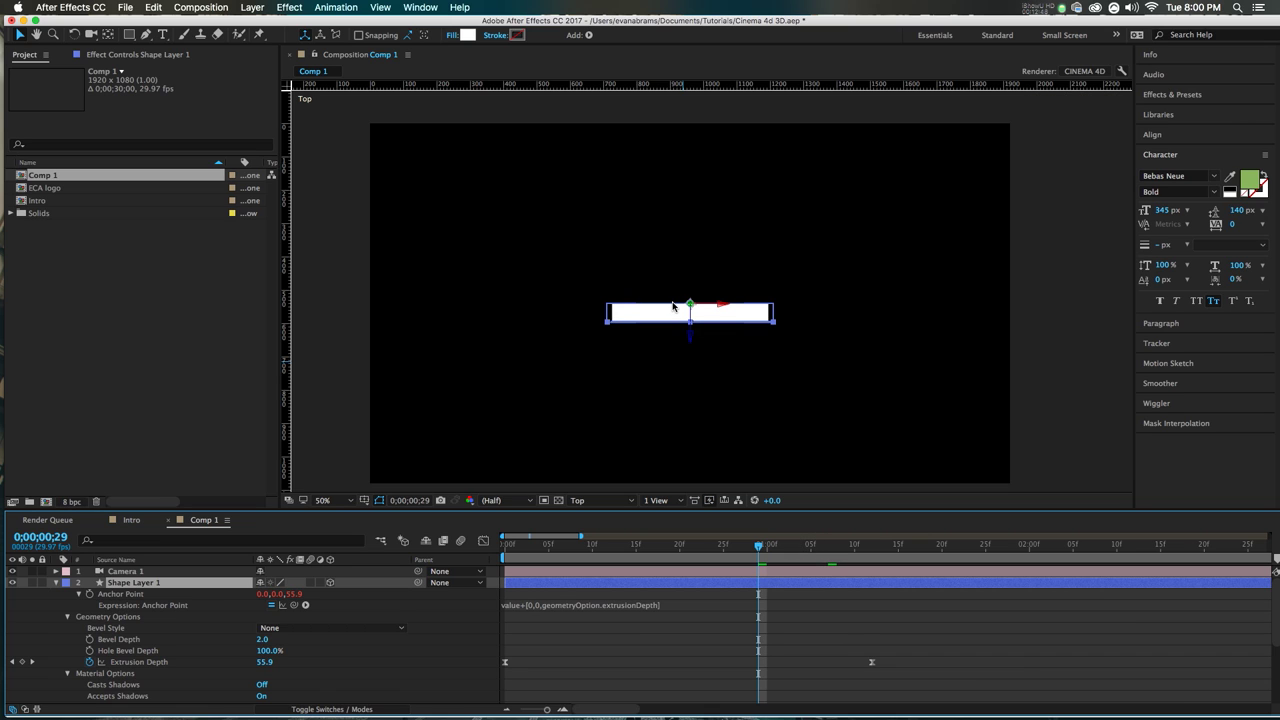
left_click_drag(628, 538, 828, 548)
left_click(872, 546)
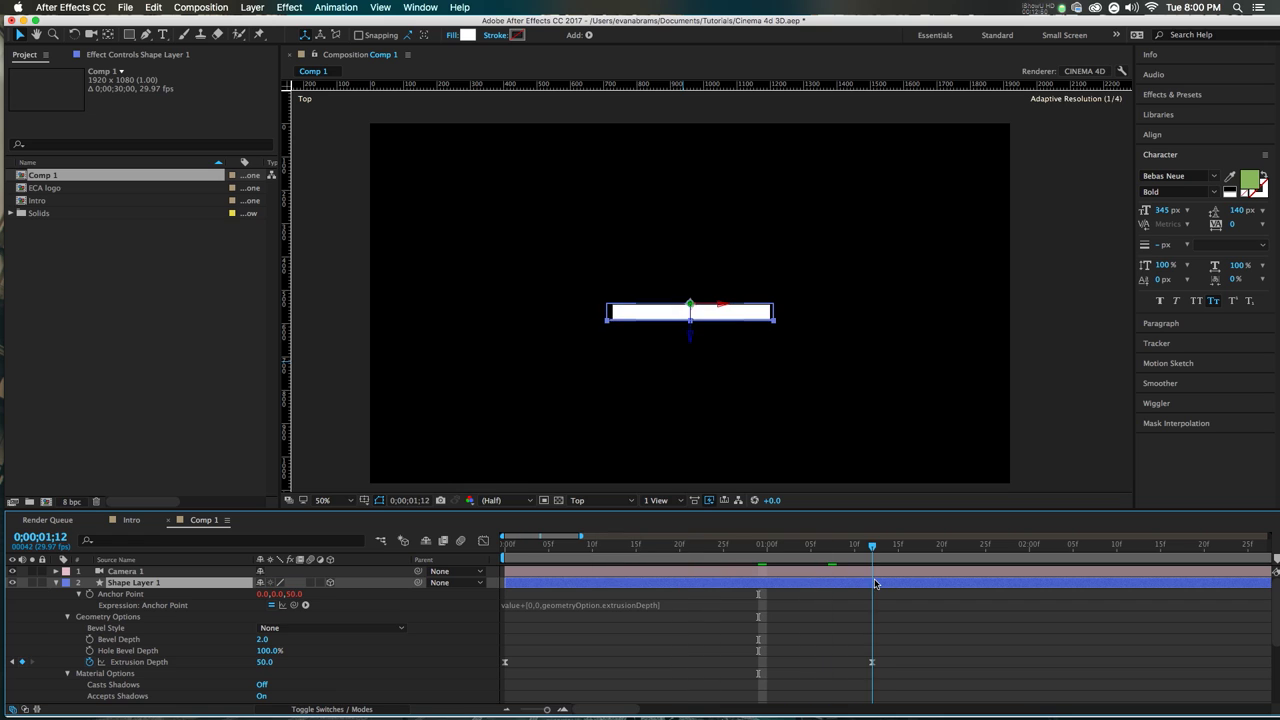
left_click(760, 570)
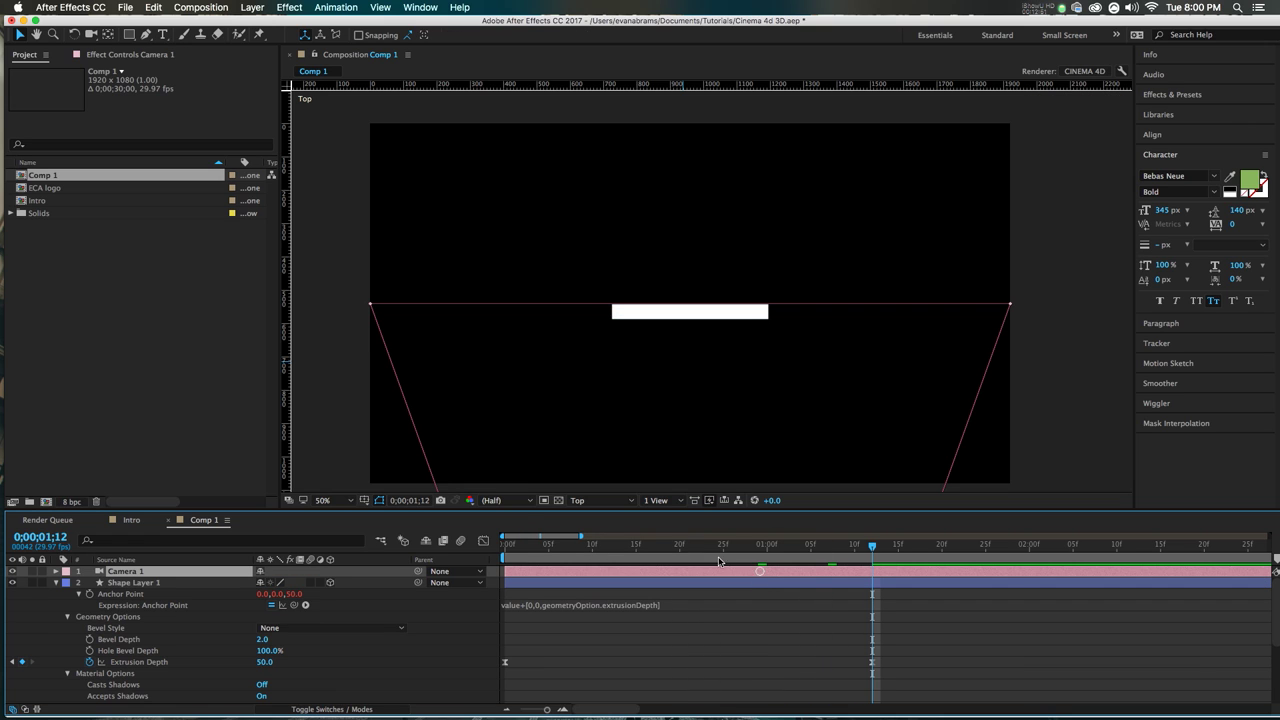
Step: Return to Active Camera view, end the work area at the current time, and RAM preview
left_click(593, 507)
left_click(594, 515)
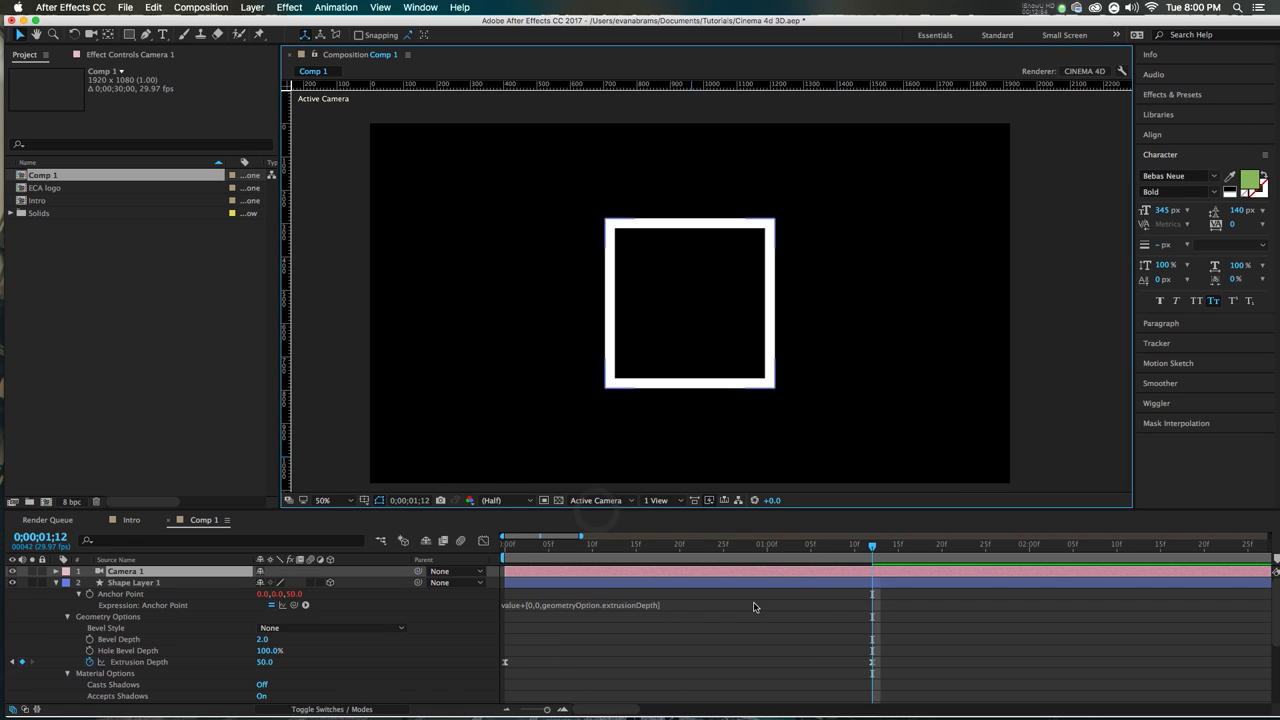
key("n")
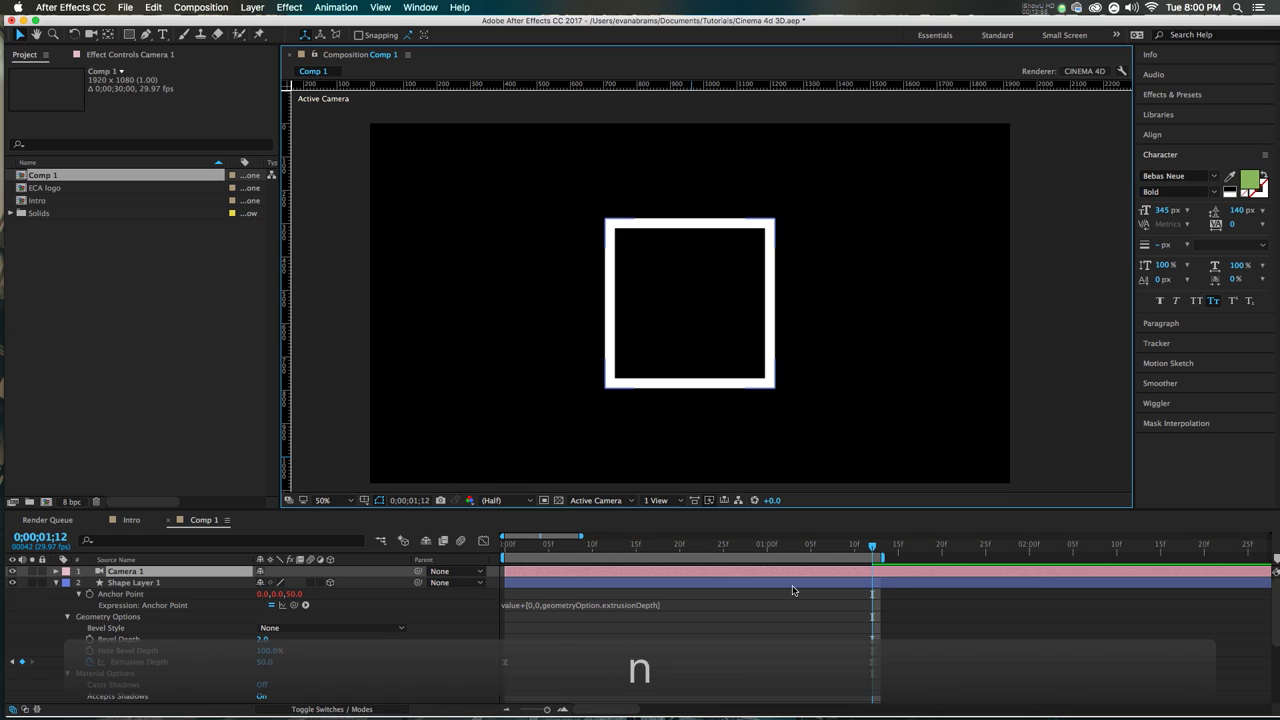
key("0")
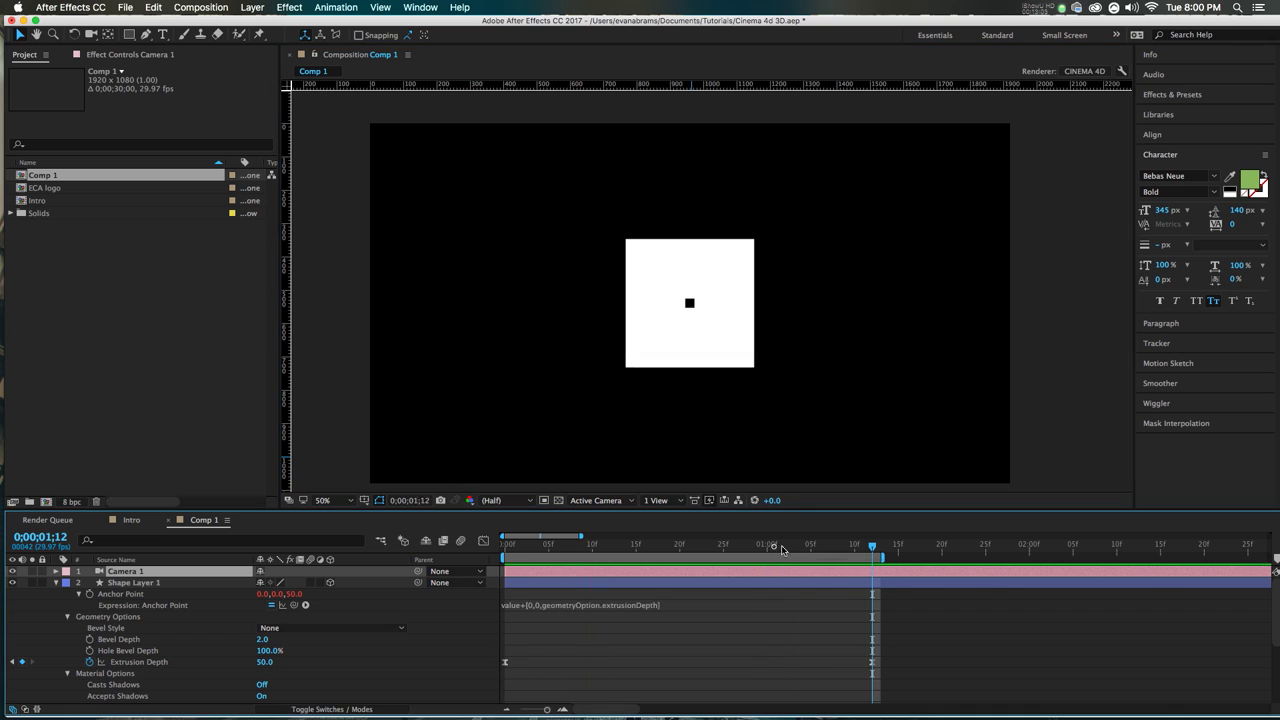
key("space")
left_click(55, 582)
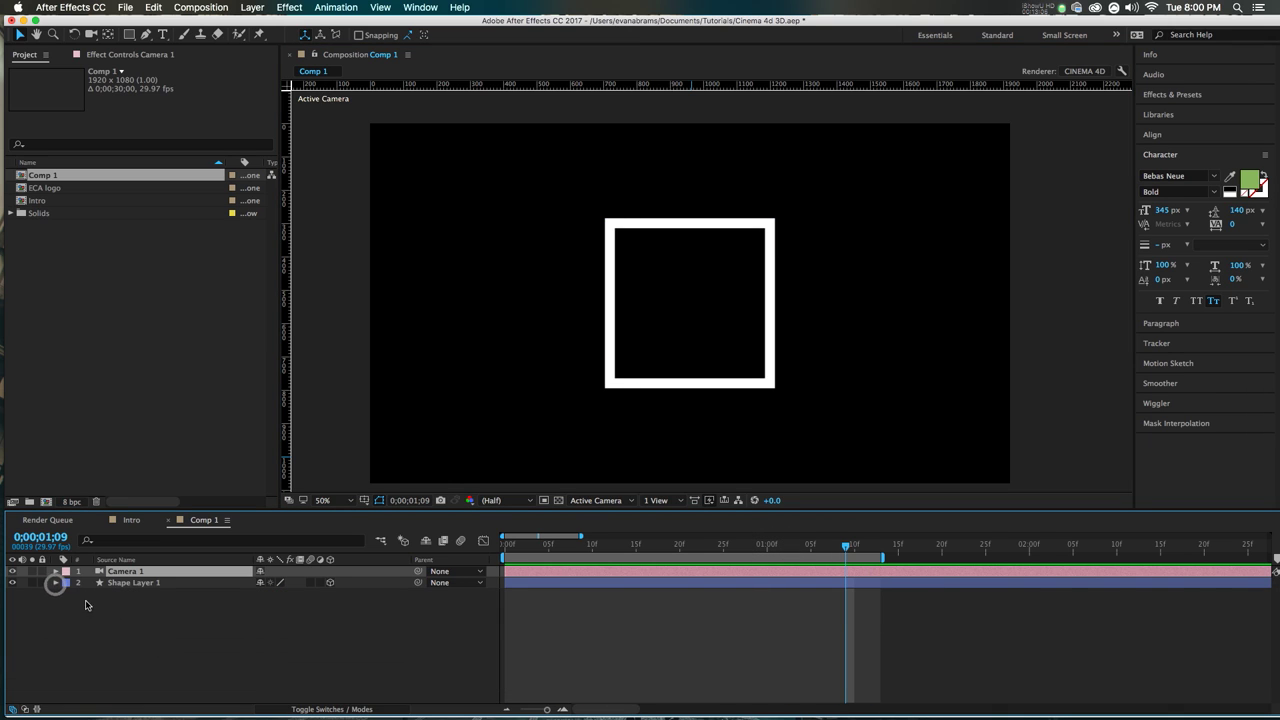
Step: Create a comp-sized 1920×1080 white solid, send it to the bottom, and enable its 3D switch
right_click(103, 588)
mouse_move(200, 591)
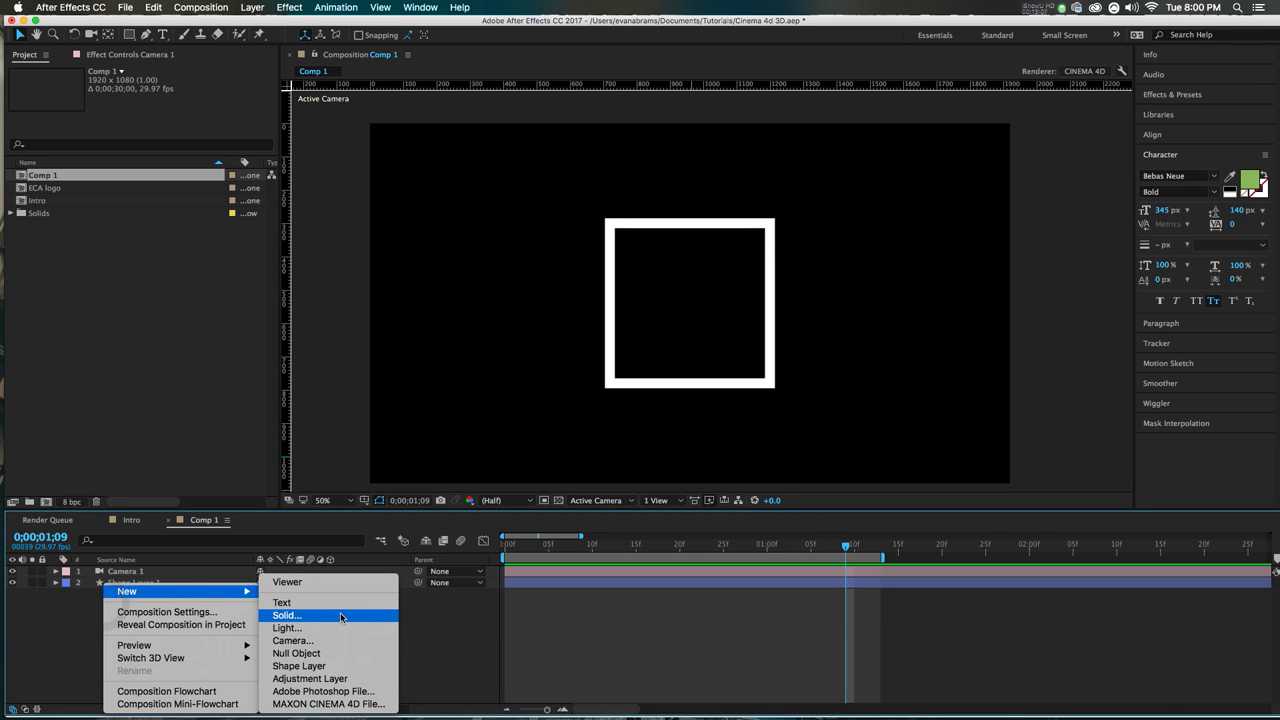
left_click(340, 615)
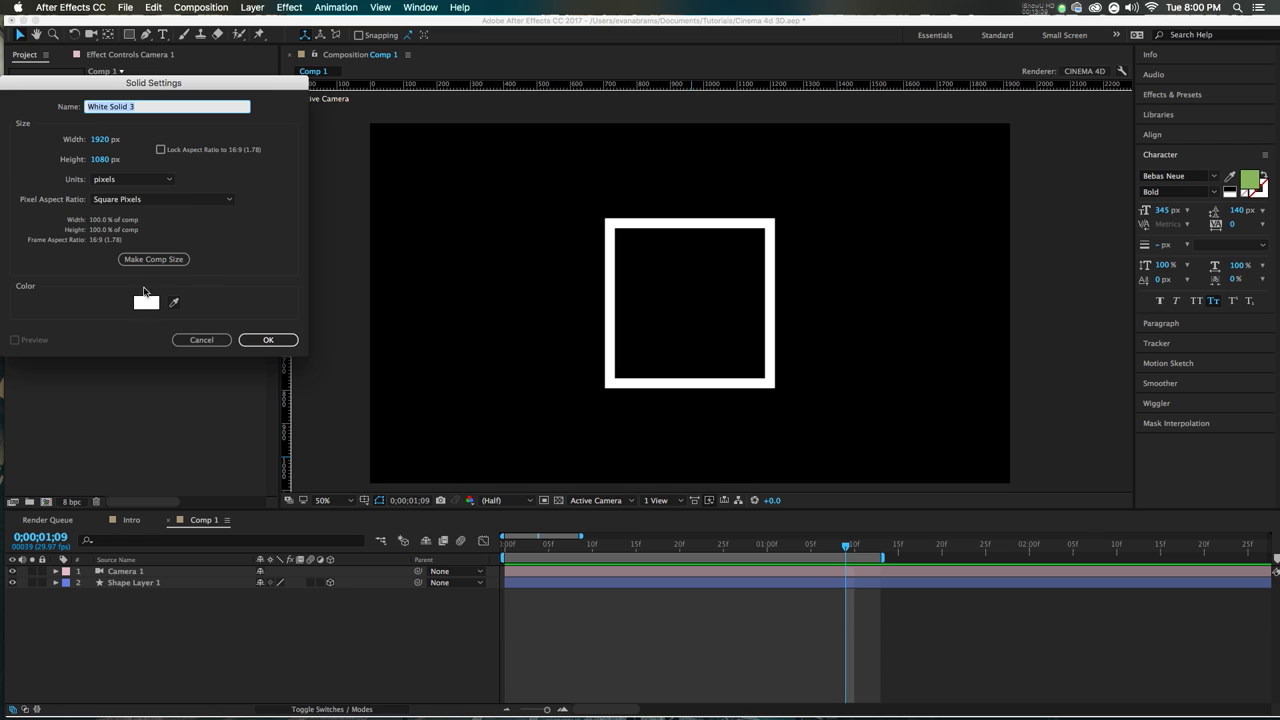
left_click(154, 259)
left_click(266, 339)
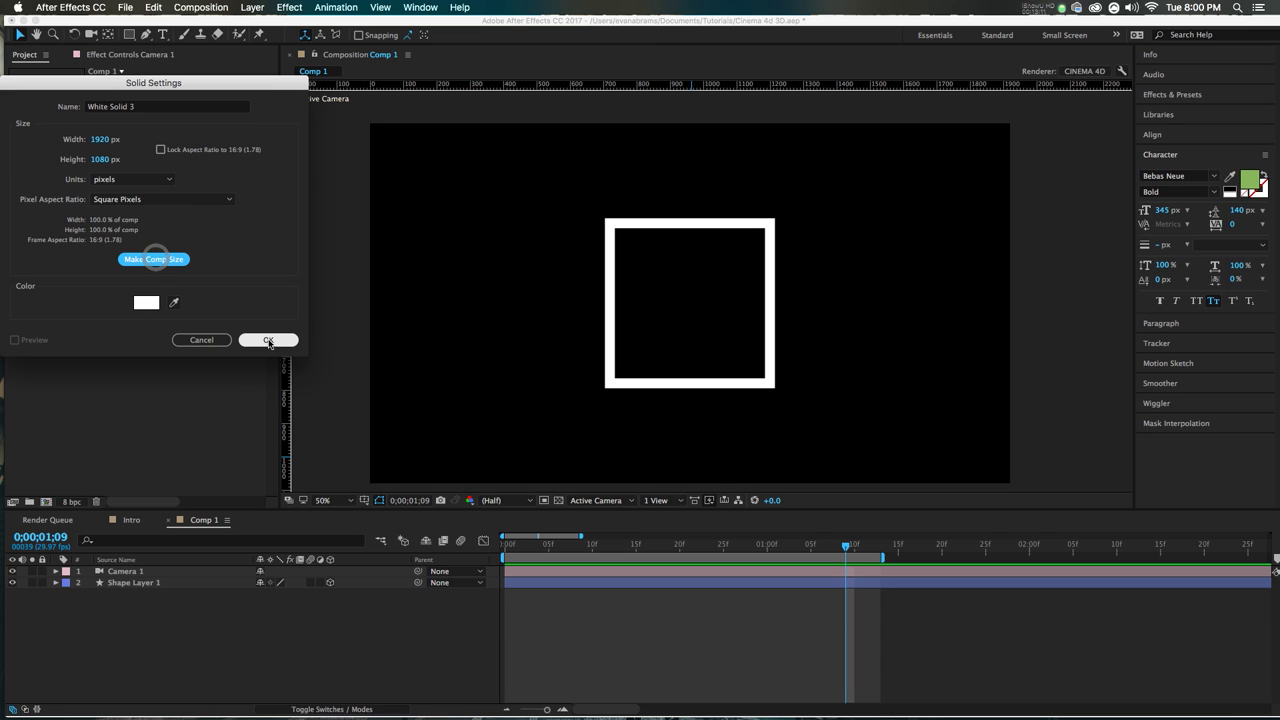
key("super+shift+bracketleft")
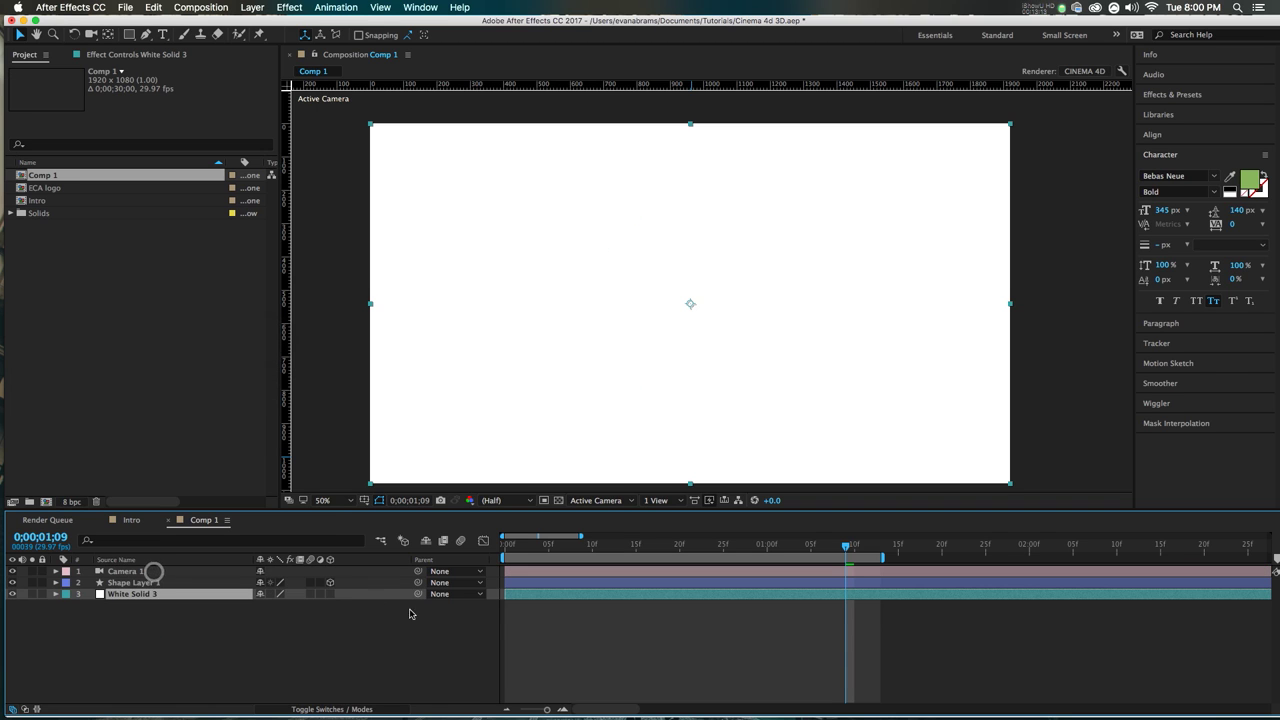
left_click(330, 594)
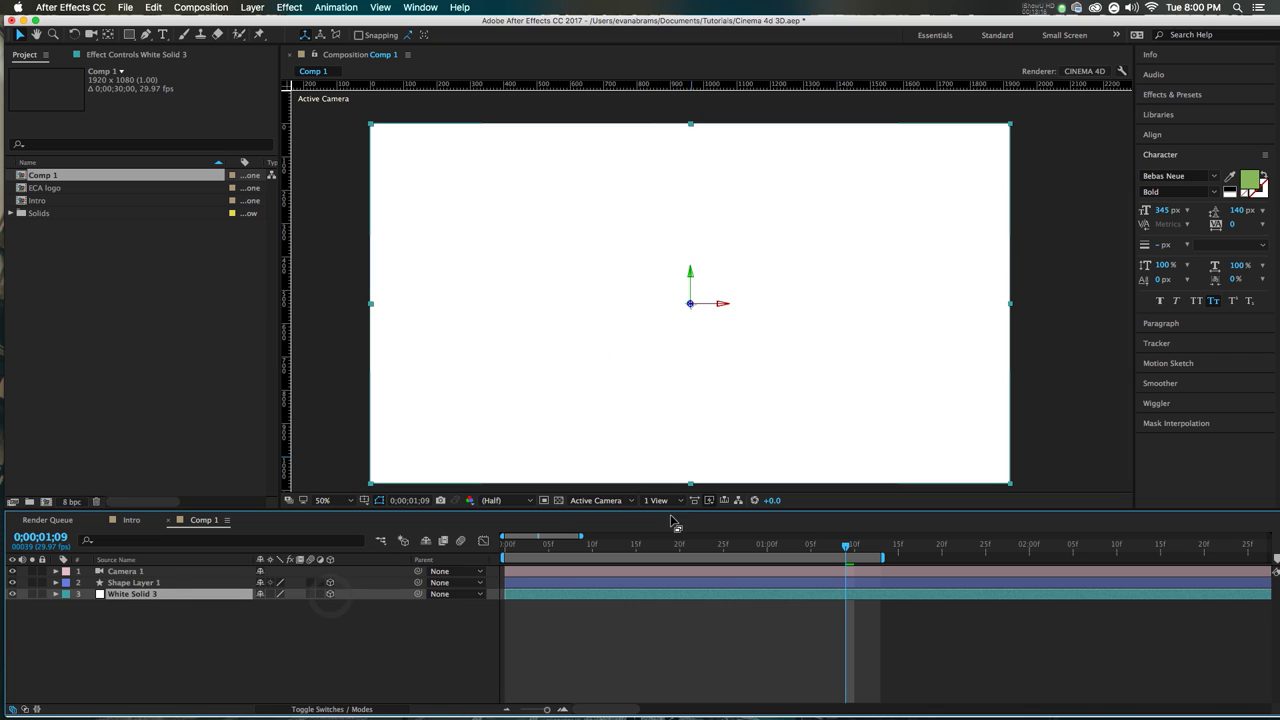
Step: Add Point light Light 1 and drag it up and to the right of the frame
right_click(281, 640)
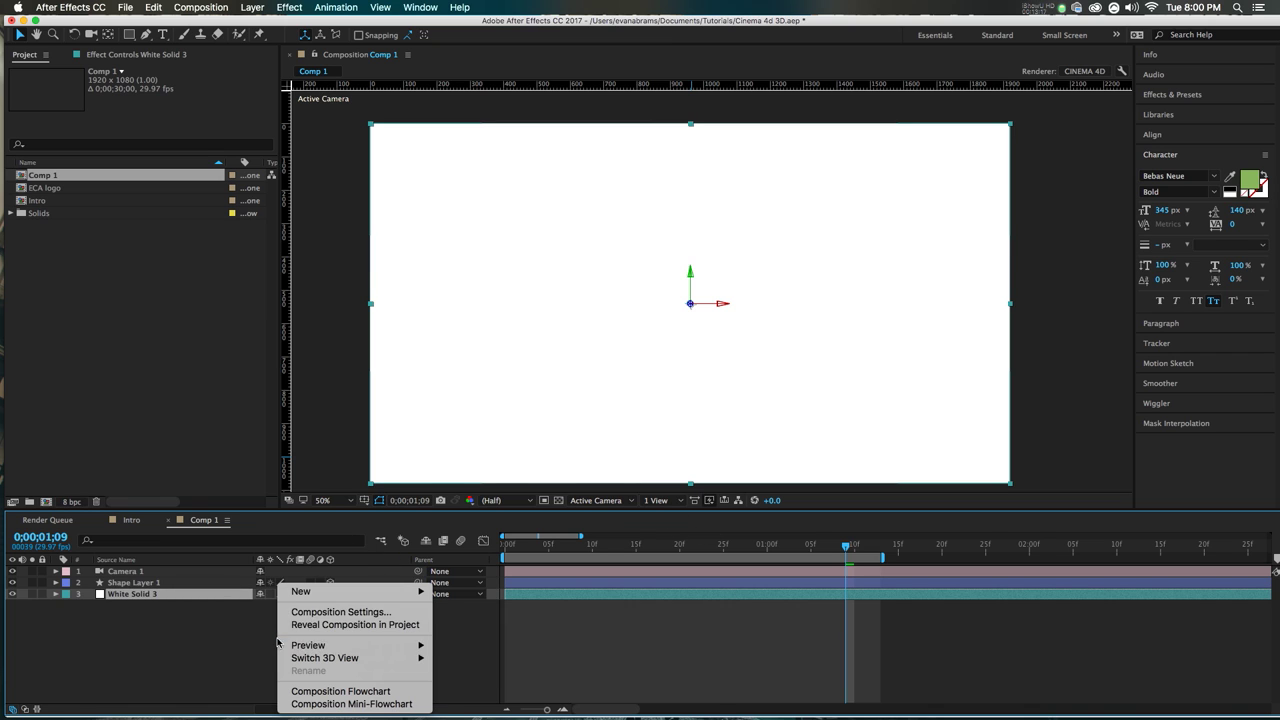
mouse_move(322, 591)
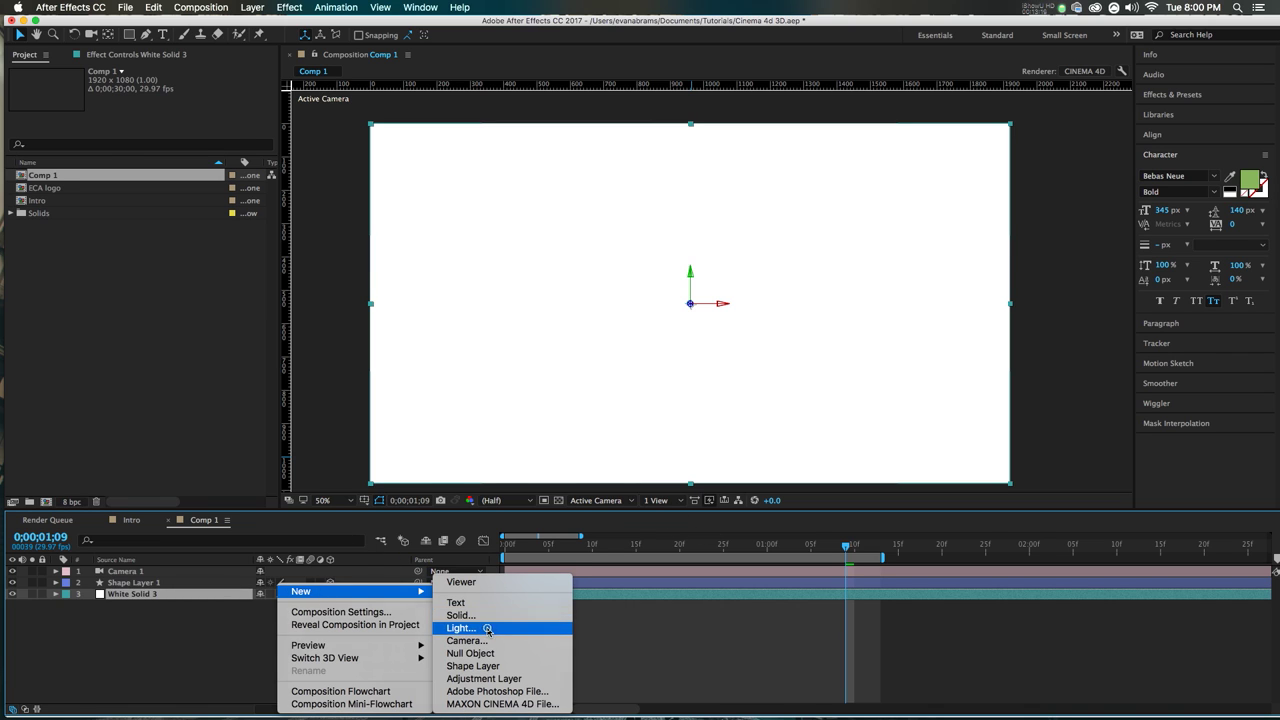
left_click(470, 628)
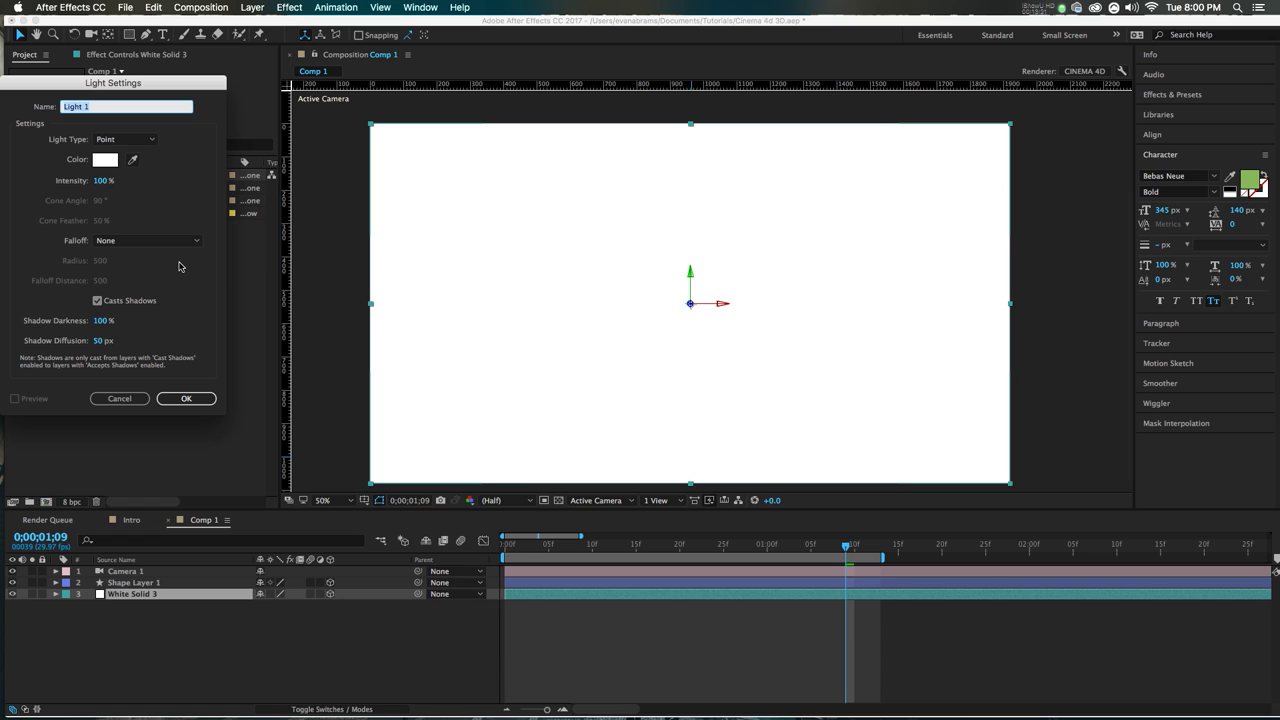
left_click(186, 398)
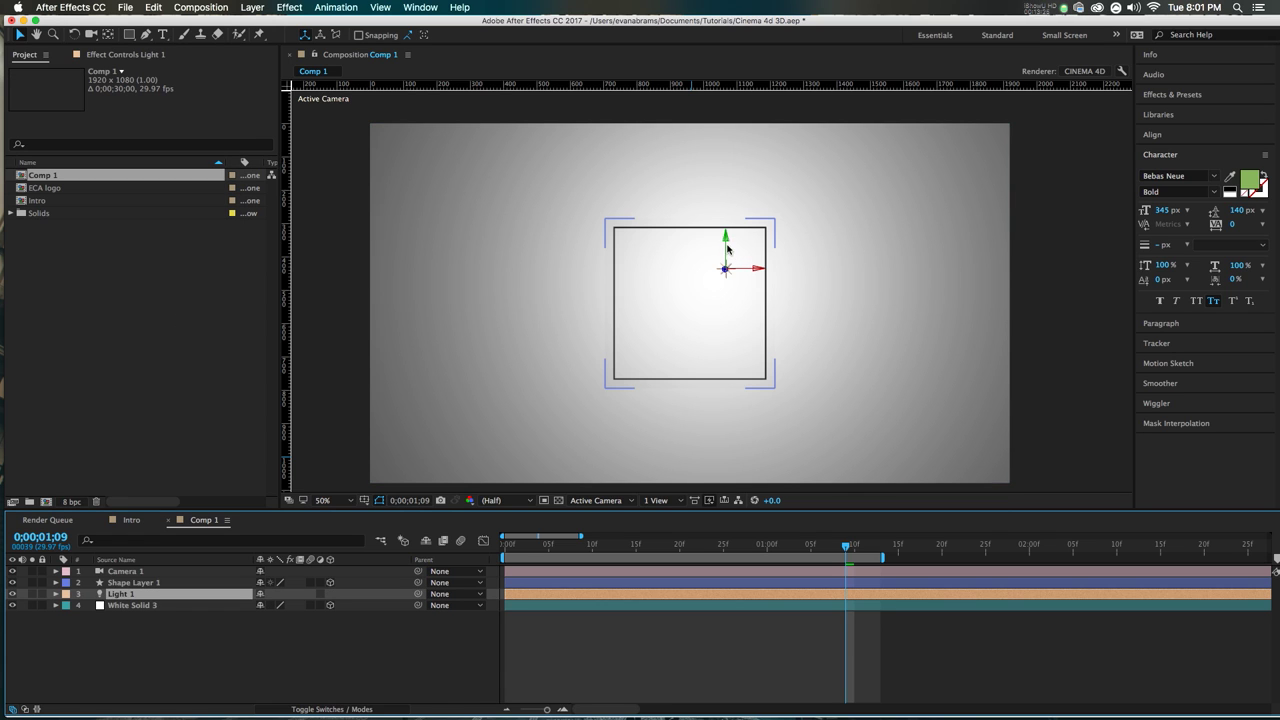
left_click(727, 269)
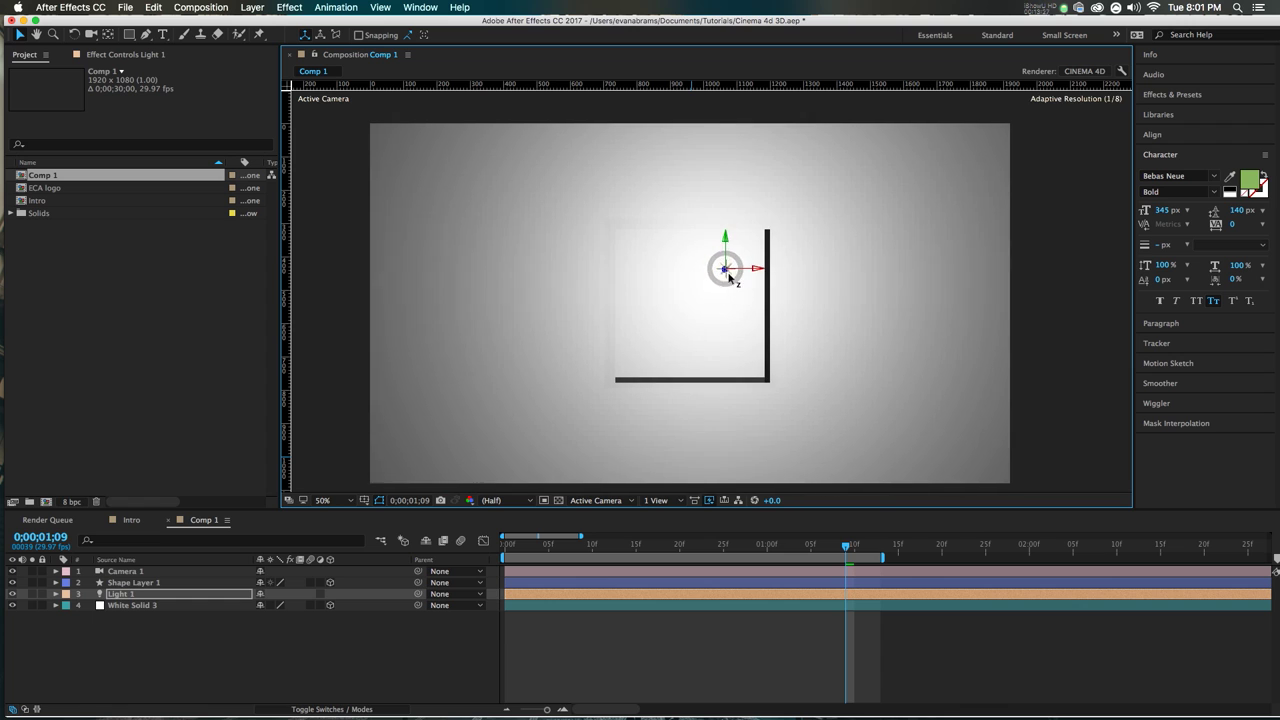
left_click_drag(728, 271, 849, 181)
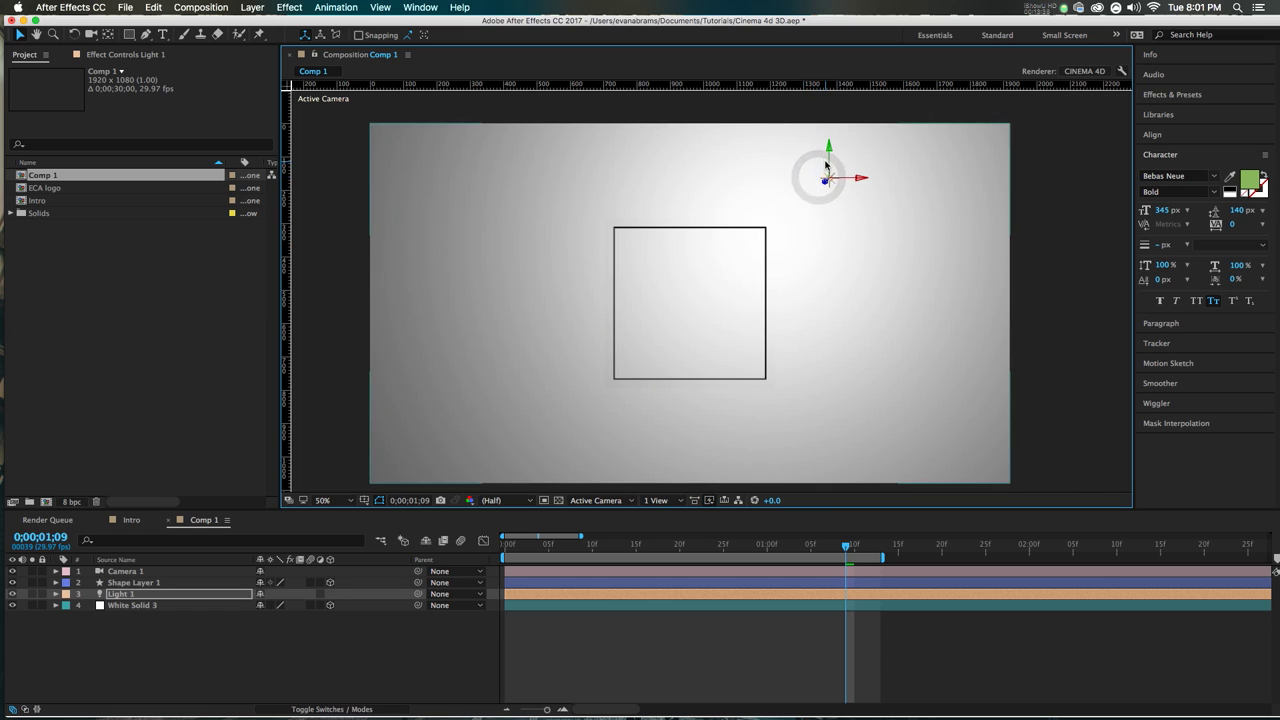
Step: Set Casts Shadows to On in Shape Layer 1's Material Options, then reselect the square and Light 1
left_click(750, 232)
key("a")
key("a")
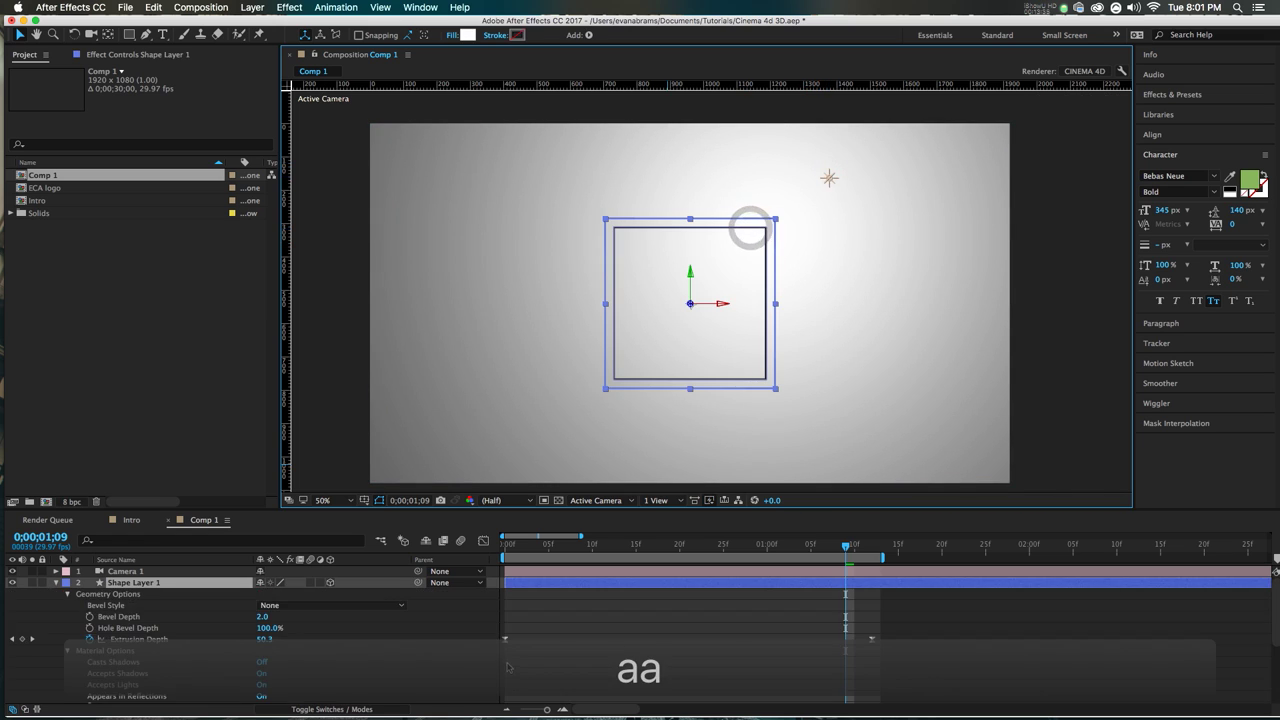
left_click(108, 596)
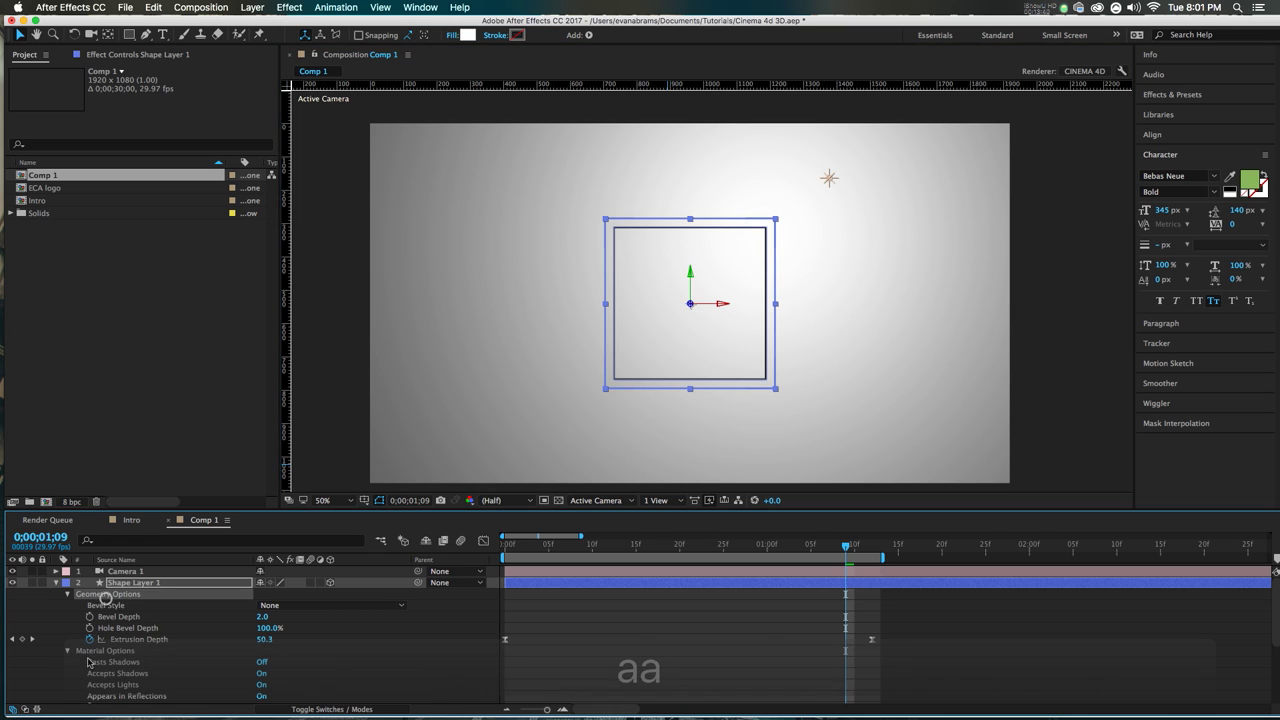
left_click(88, 652)
scroll(100, 654, "down", 2)
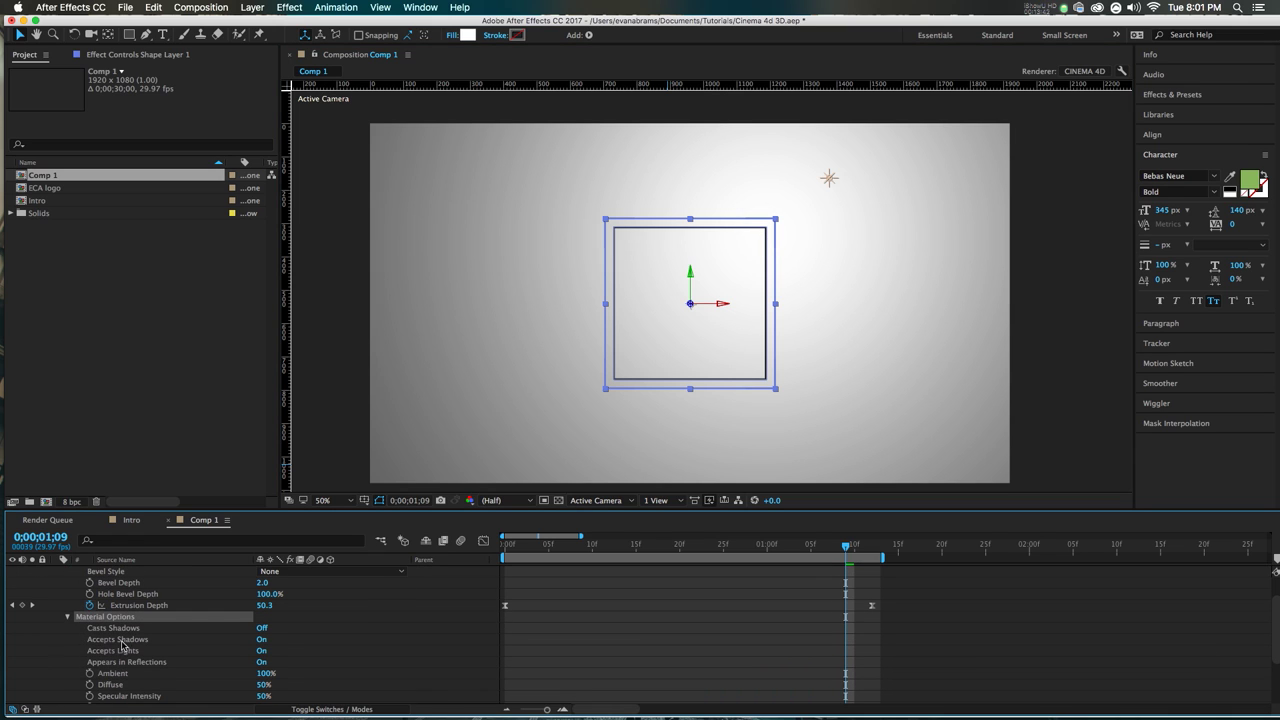
left_click(134, 630)
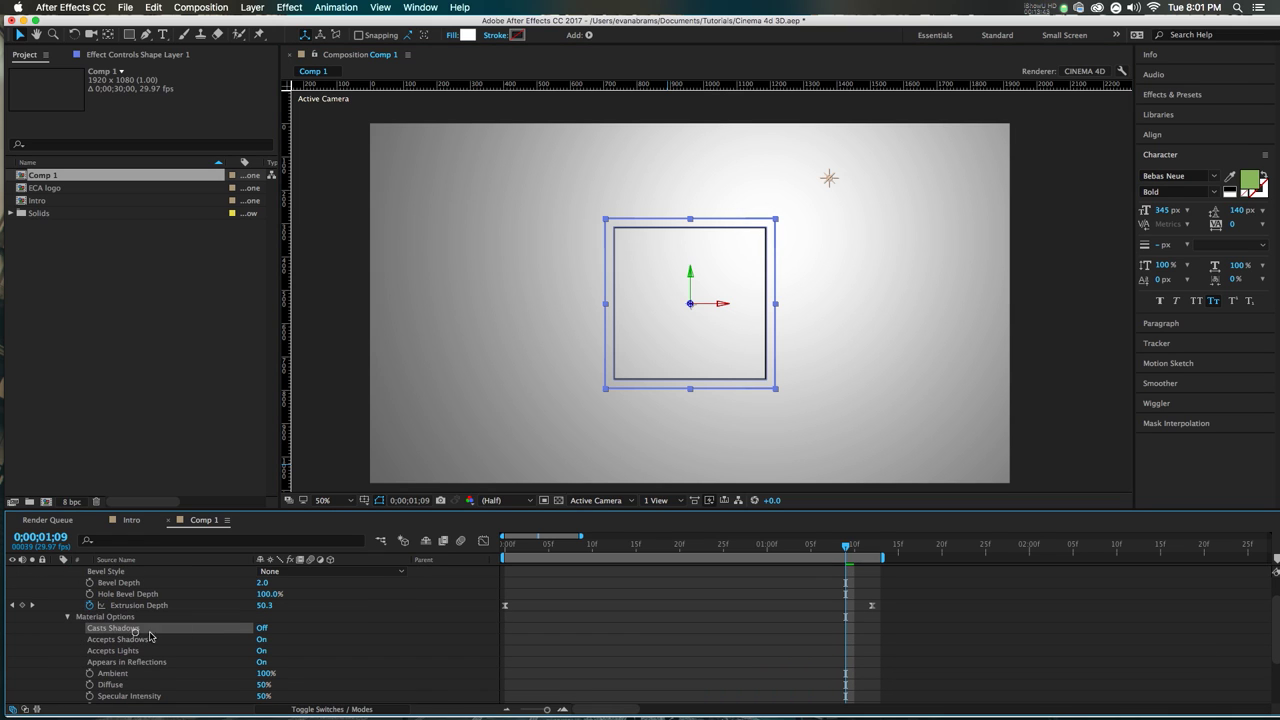
left_click(263, 628)
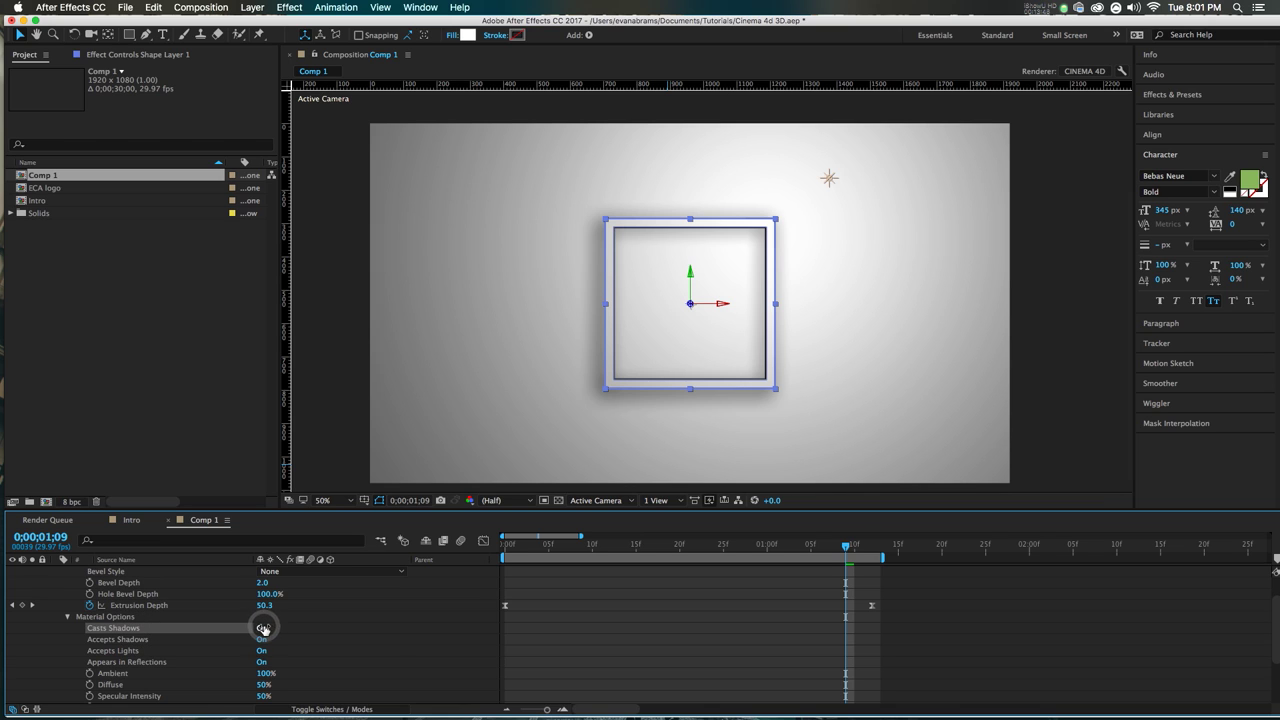
left_click(394, 634)
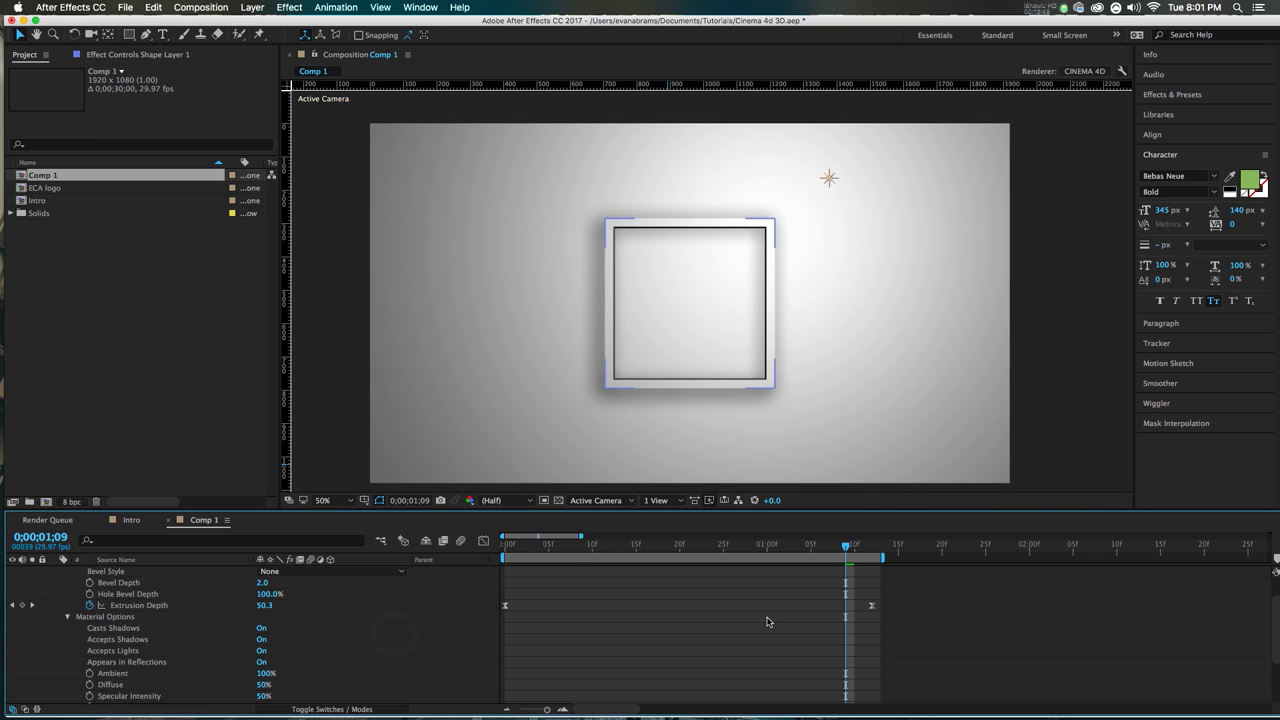
left_click(730, 224)
left_click(829, 179)
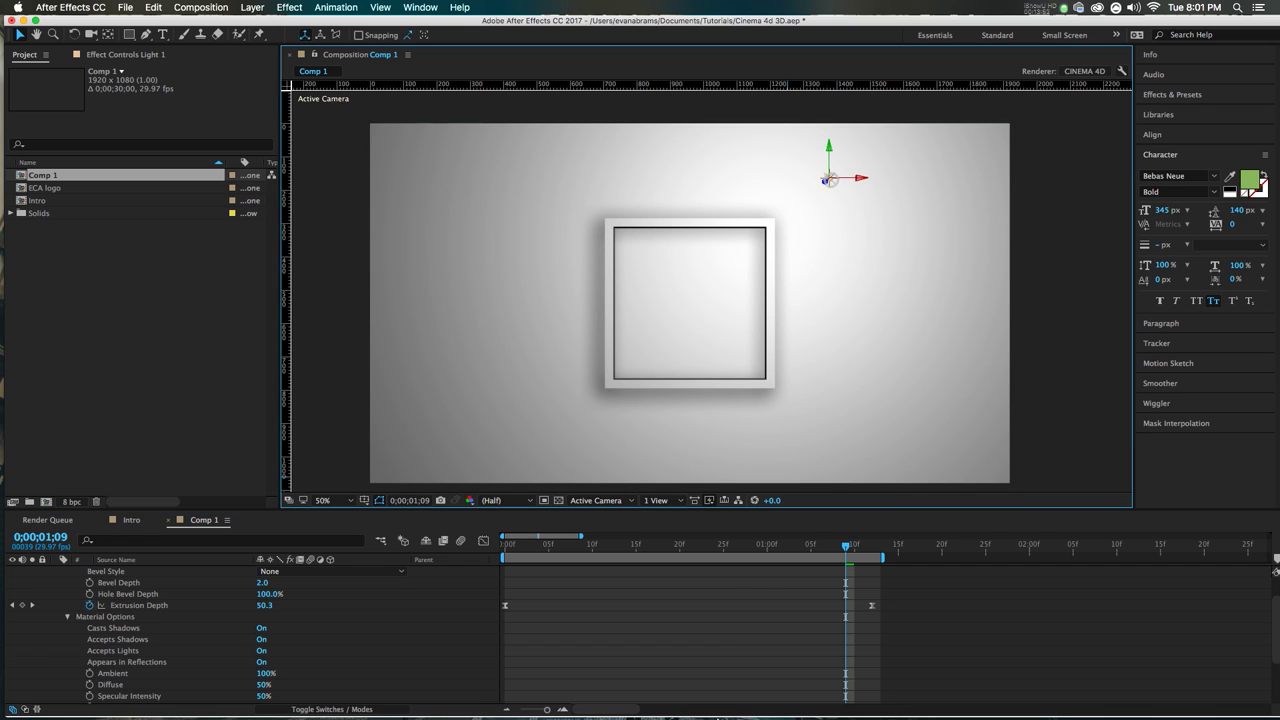
Step: Keep Light 1's Shadow Darkness at 100% in Light Settings and preview from frame 0
scroll(728, 572, "up", 2)
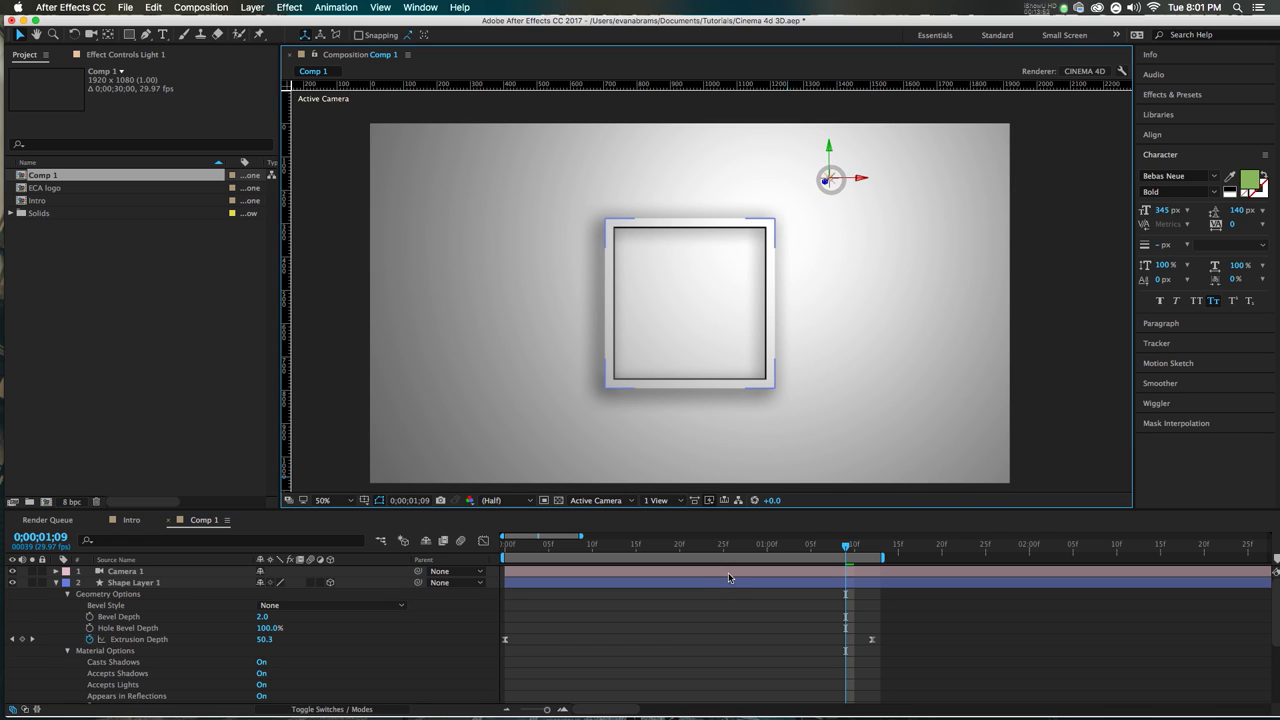
left_click(56, 582)
double_click(152, 598)
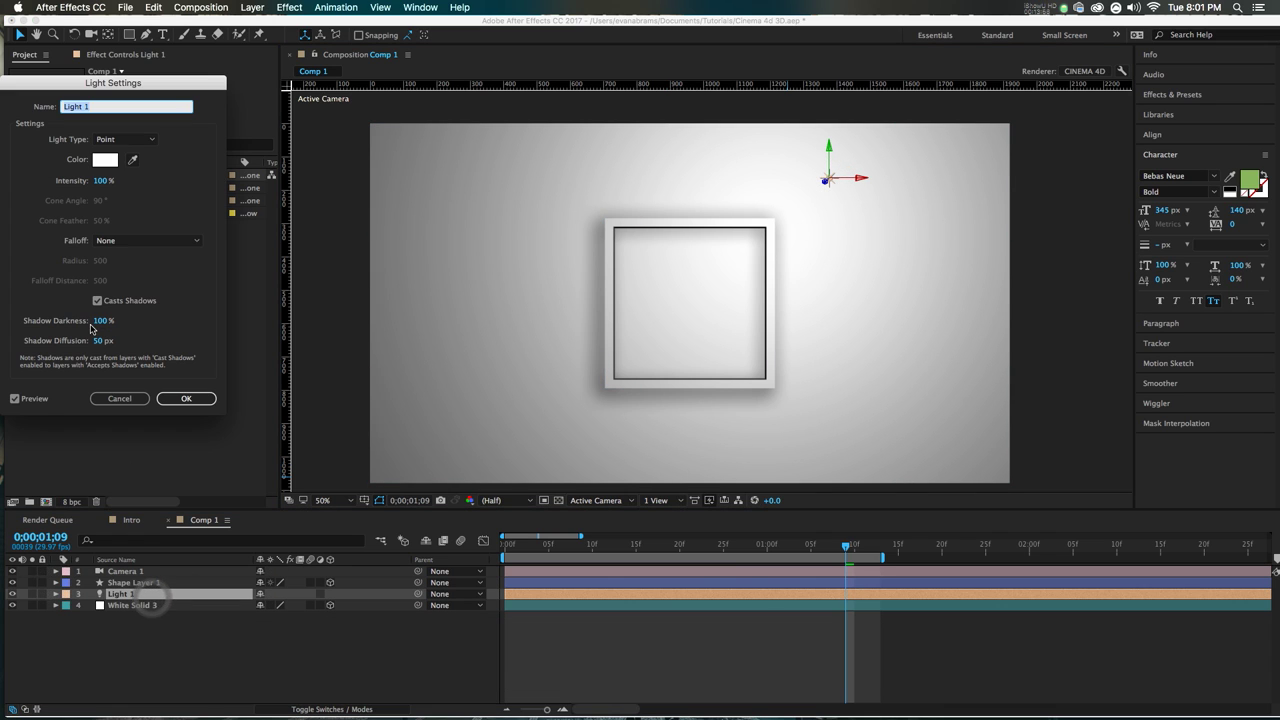
left_click(101, 321)
left_click(88, 346)
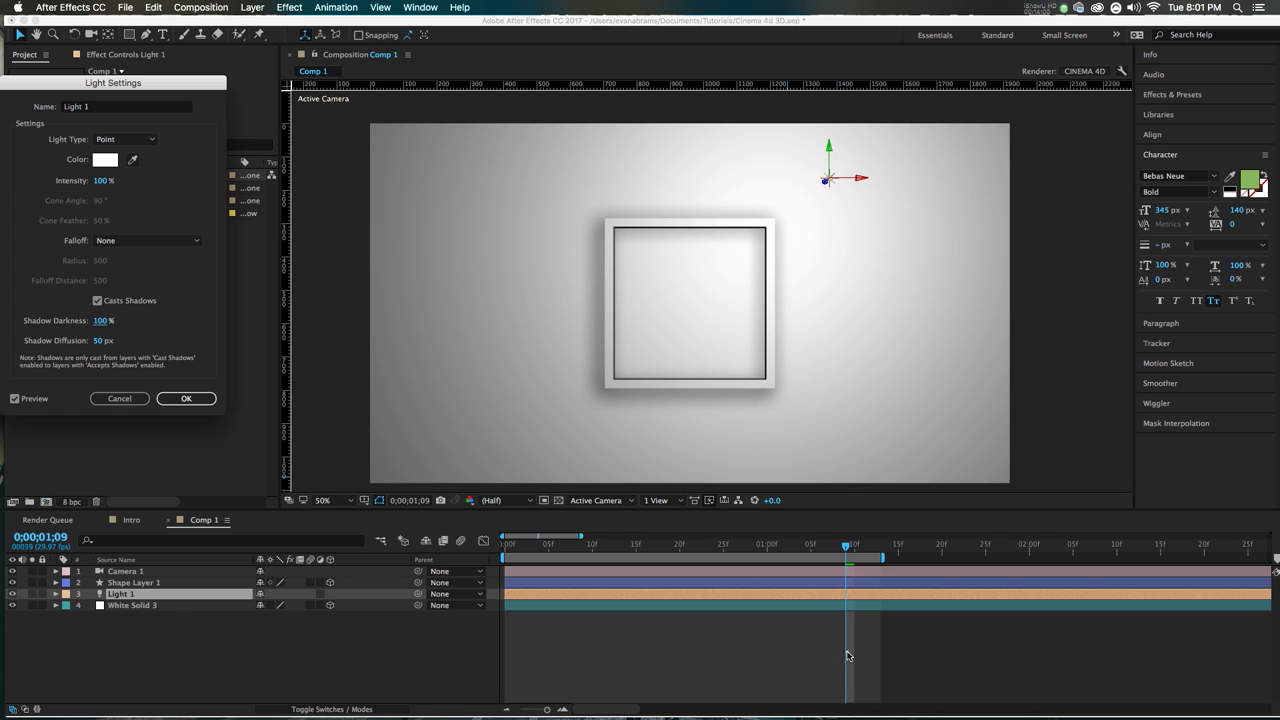
left_click(186, 398)
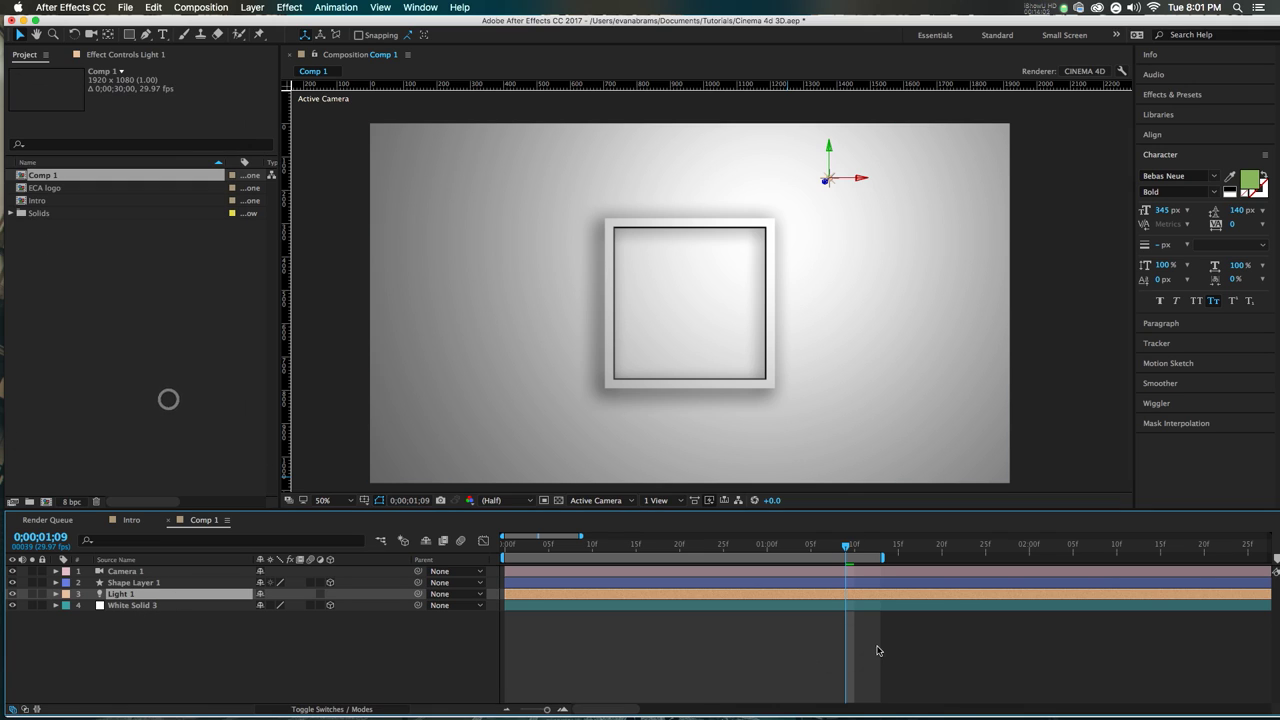
key("0")
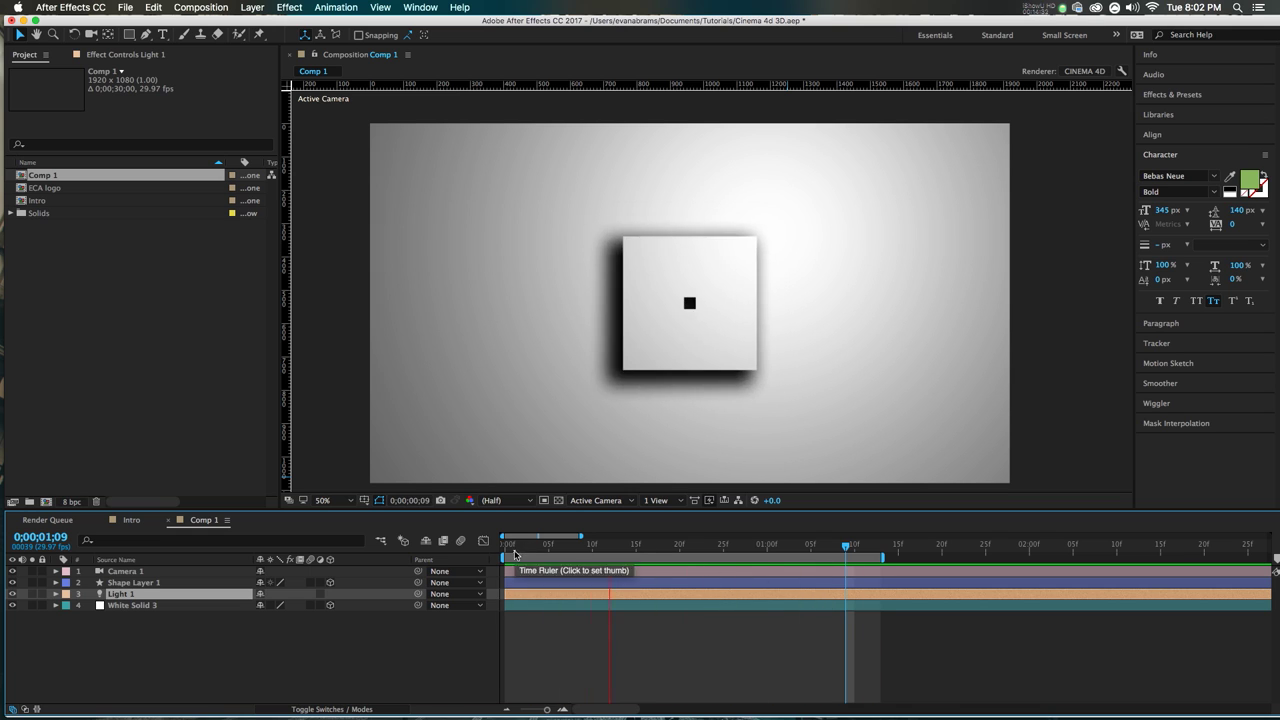
Step: Drag Light 1 up, then down below the square's lower right, and return to frame 0
left_click(558, 548)
left_click_drag(558, 551, 873, 571)
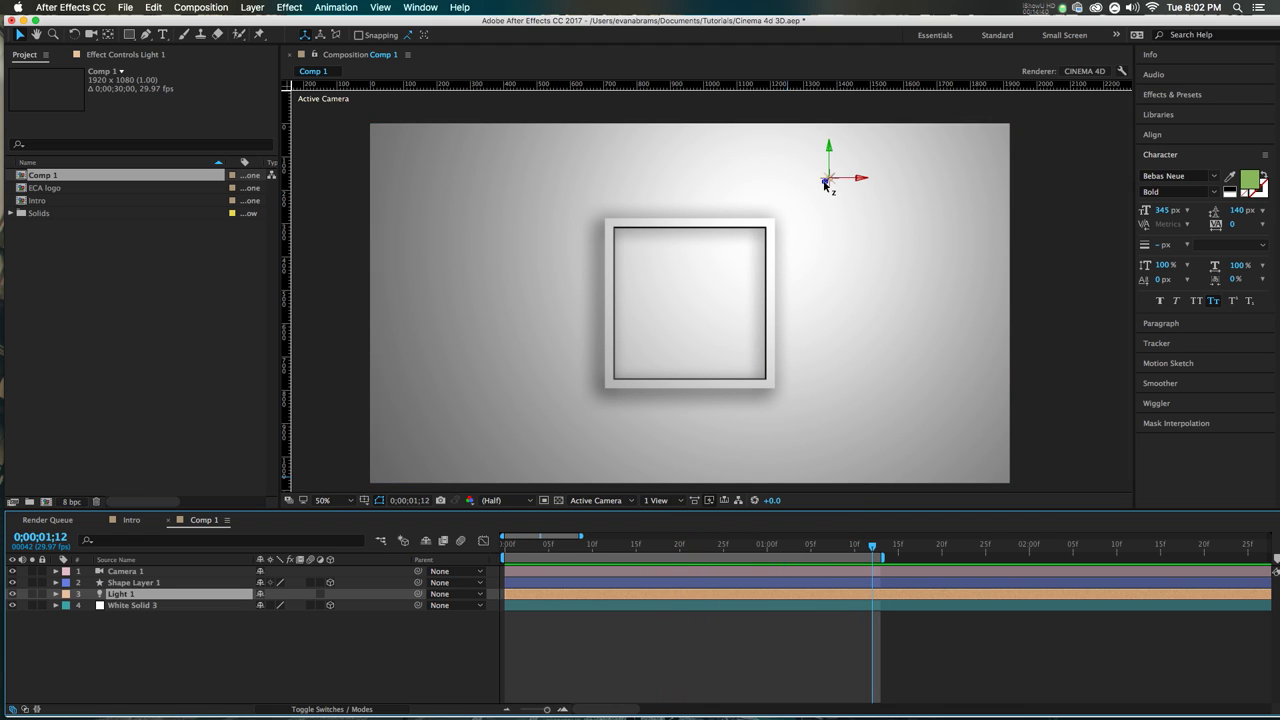
mouse_move(826, 184)
left_mouse_down()
mouse_move(848, 166)
mouse_move(960, 150)
left_mouse_up()
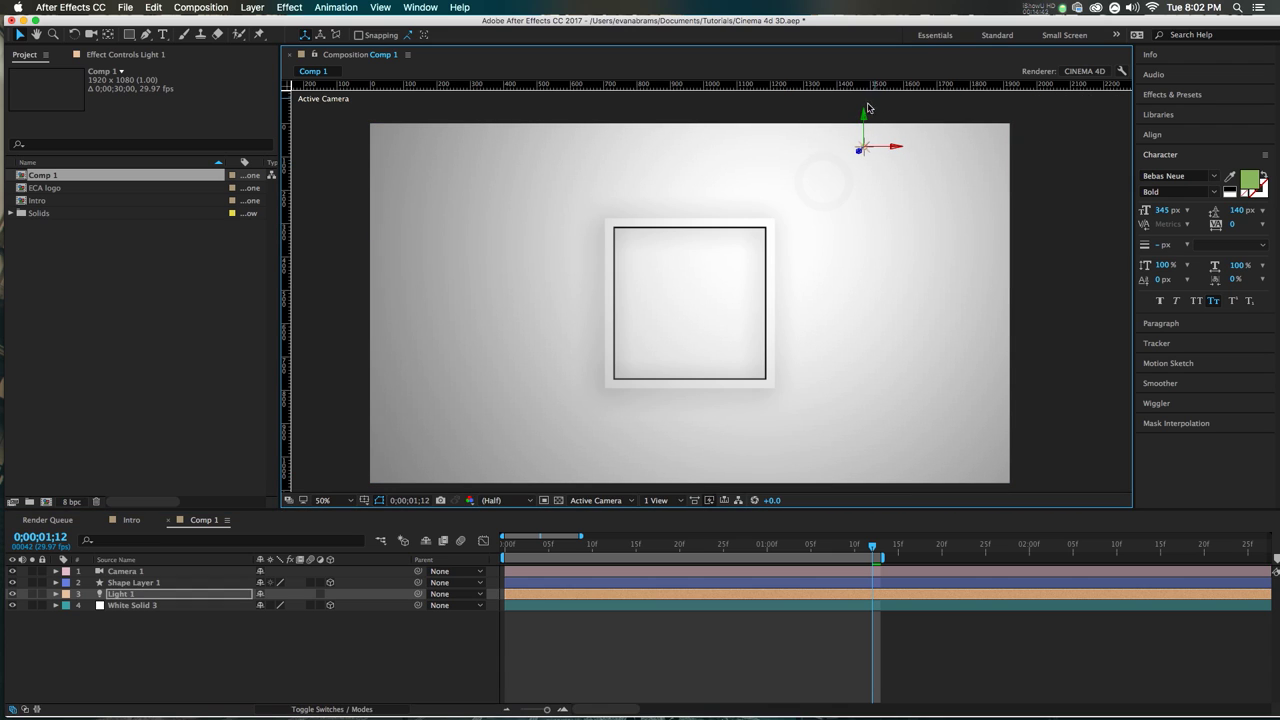
left_click_drag(866, 121, 845, 284)
left_click(765, 625)
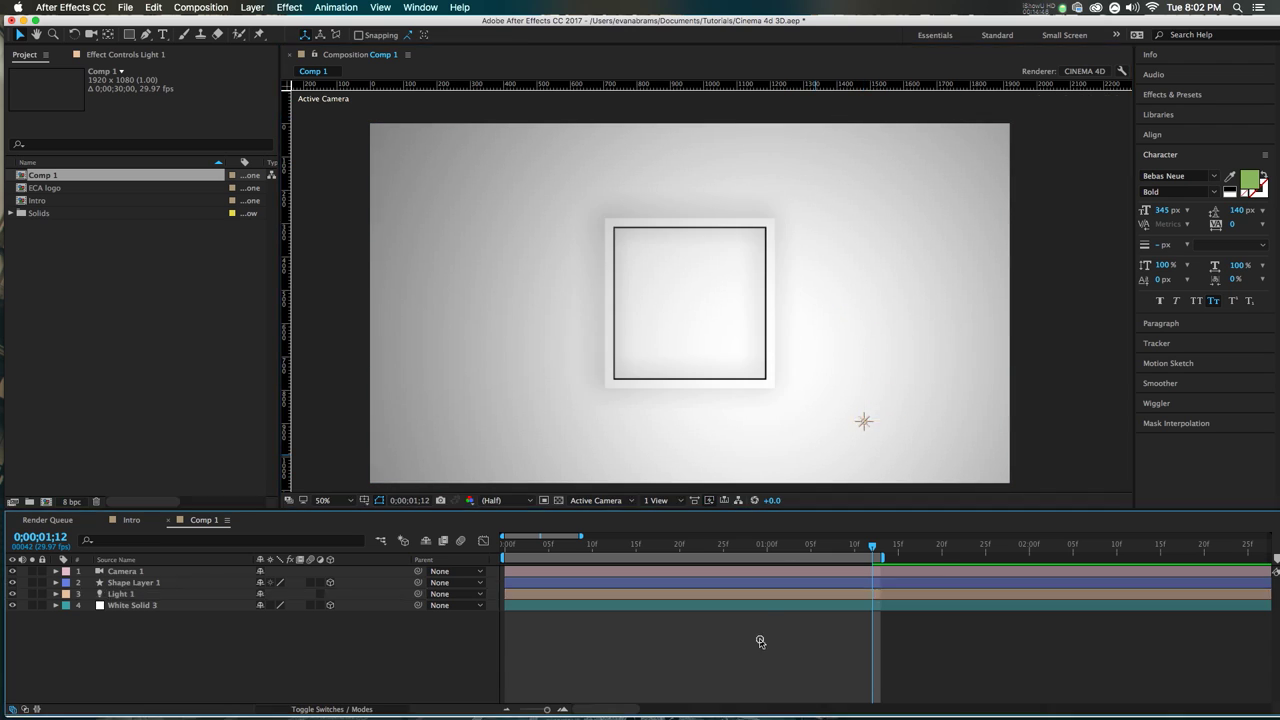
left_click(690, 380)
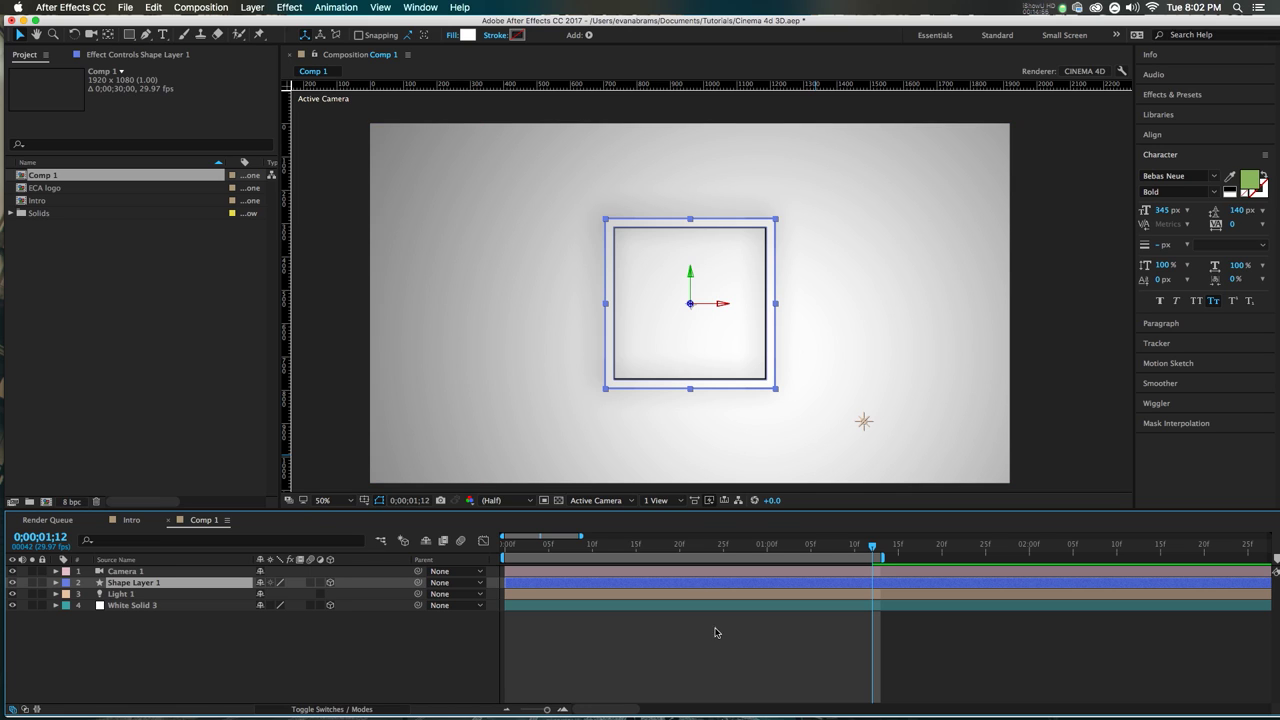
left_click(724, 671)
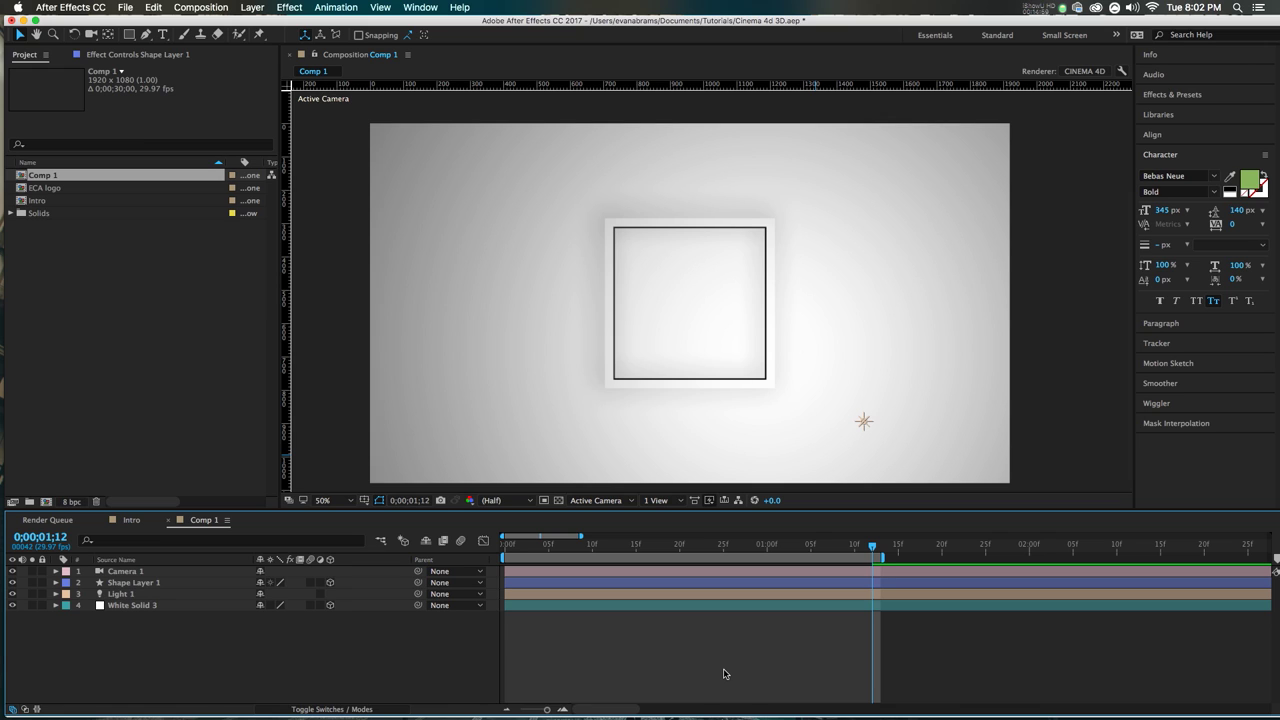
left_click_drag(591, 549, 837, 560)
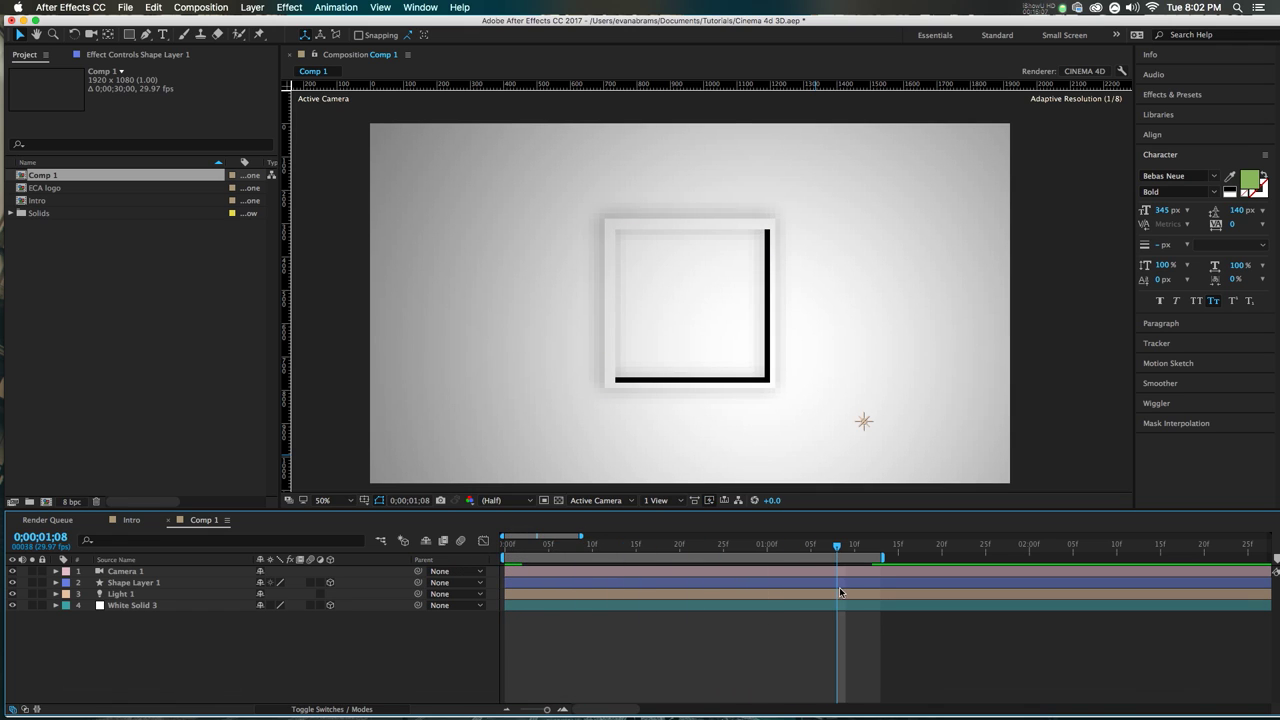
Step: Try Fast Previews at Final Quality, then switch back to Adaptive Resolution
left_click(723, 502)
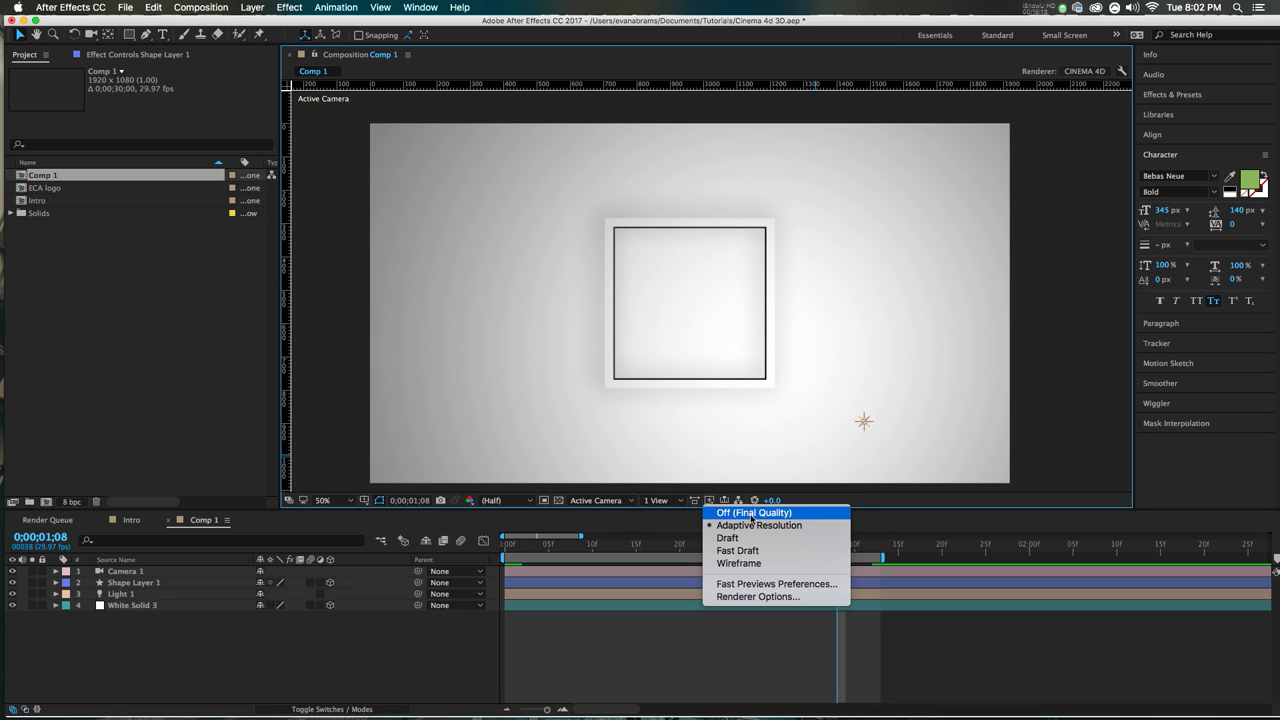
left_click(750, 513)
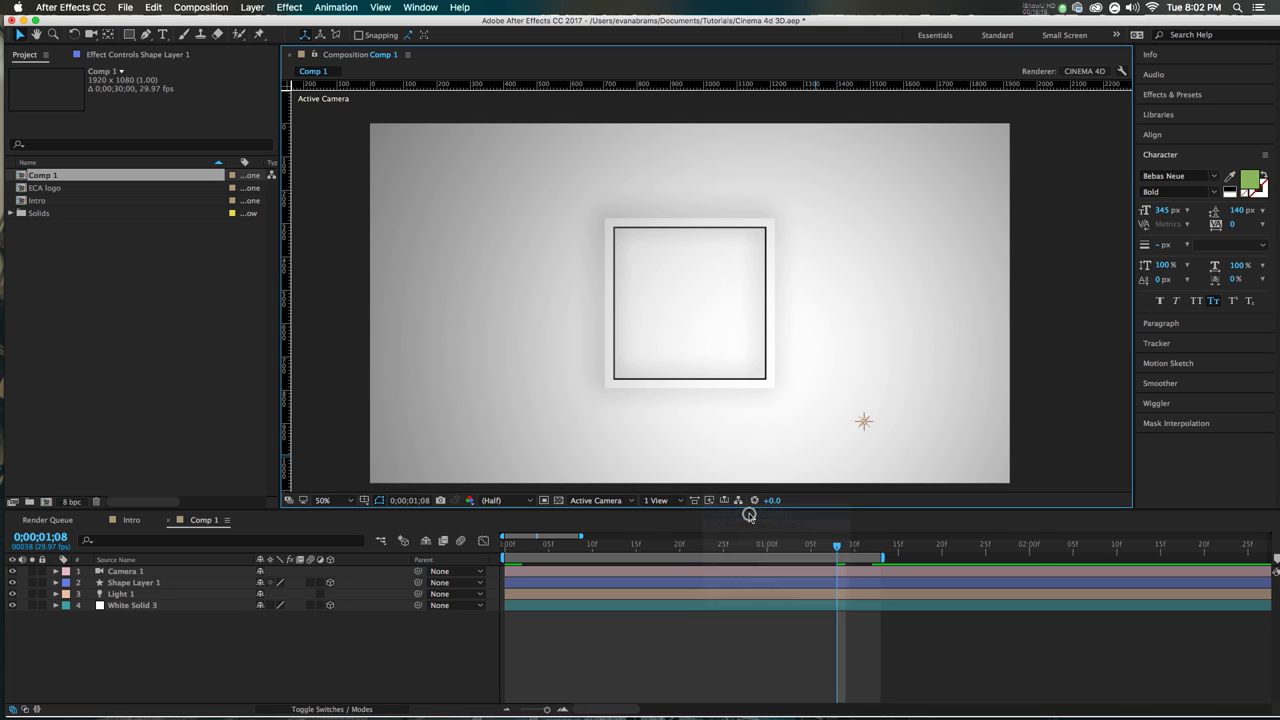
left_click(709, 500)
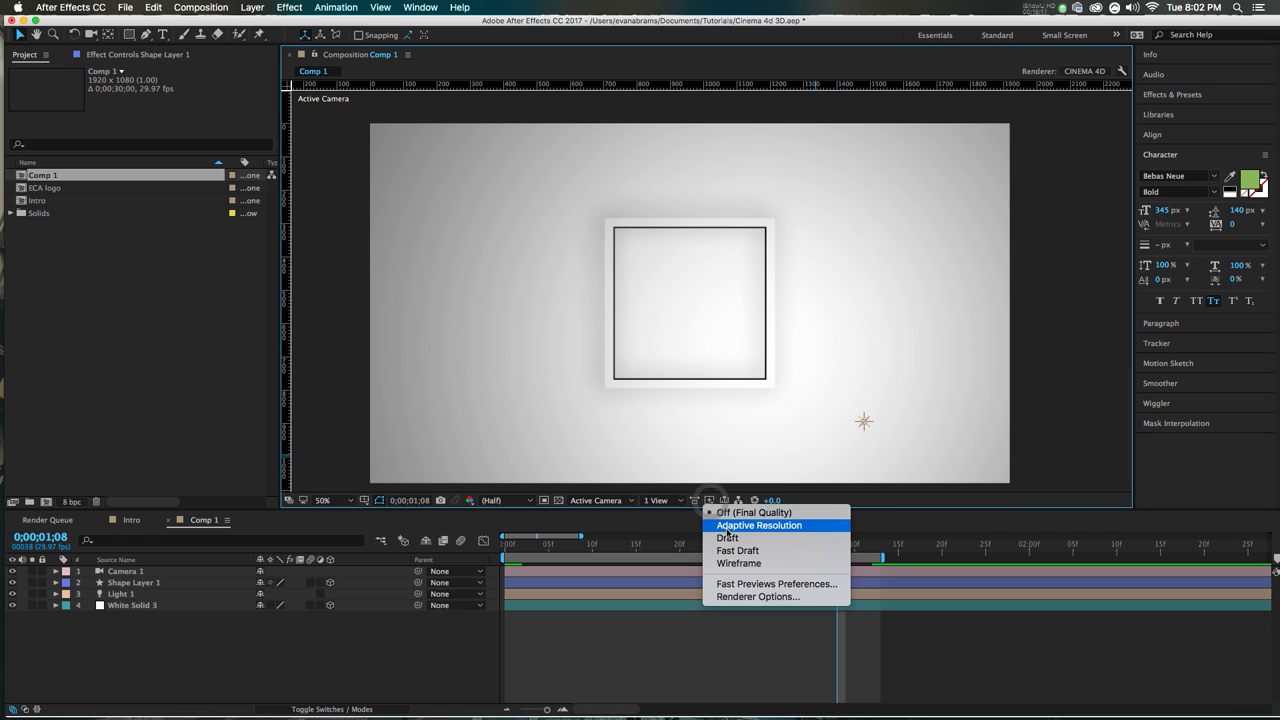
left_click(727, 527)
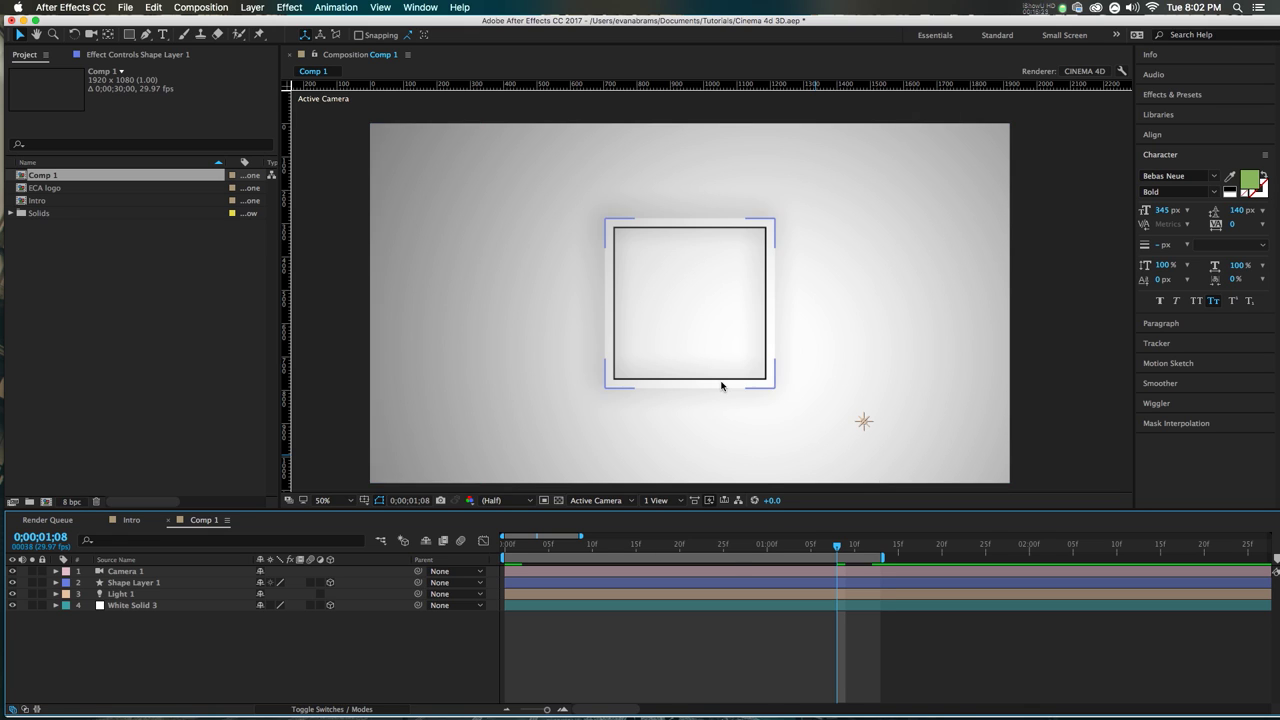
Step: Deselect Comp 1 in the Project panel and leave the square layer selected in the viewer
scroll(723, 380, "up", 2)
scroll(711, 380, "down", 2)
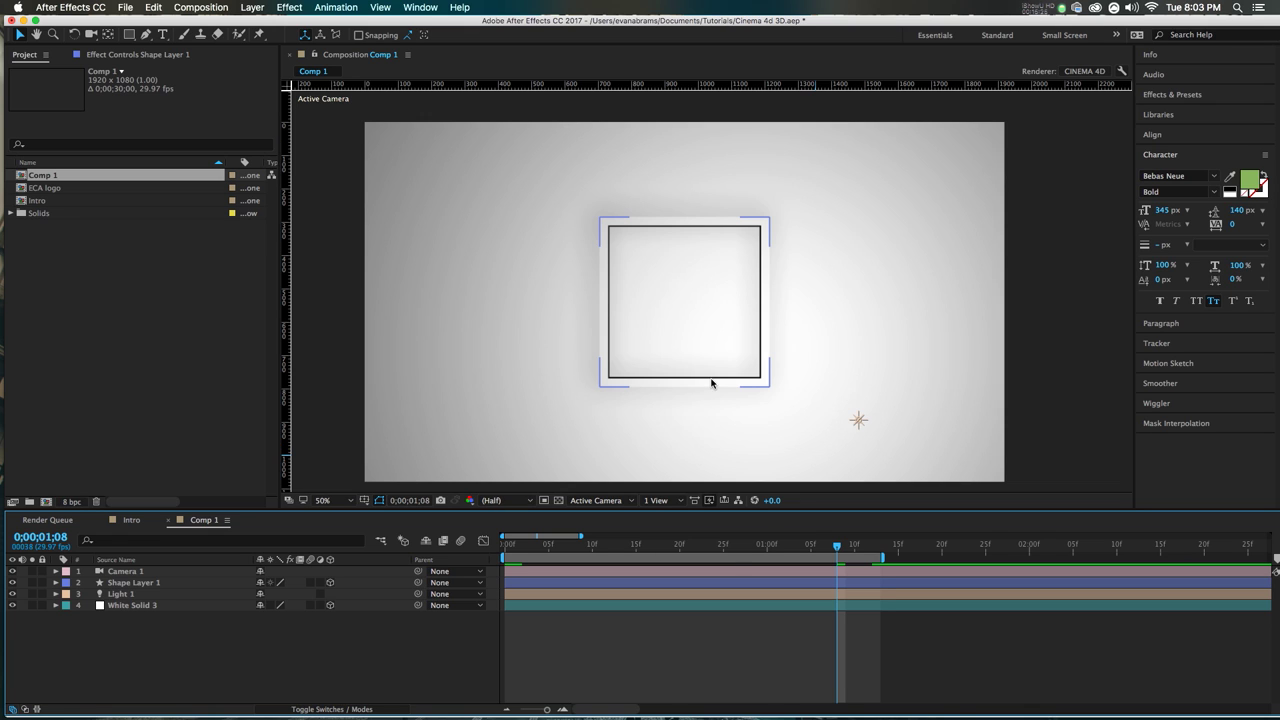
left_click(634, 307)
left_click(813, 582)
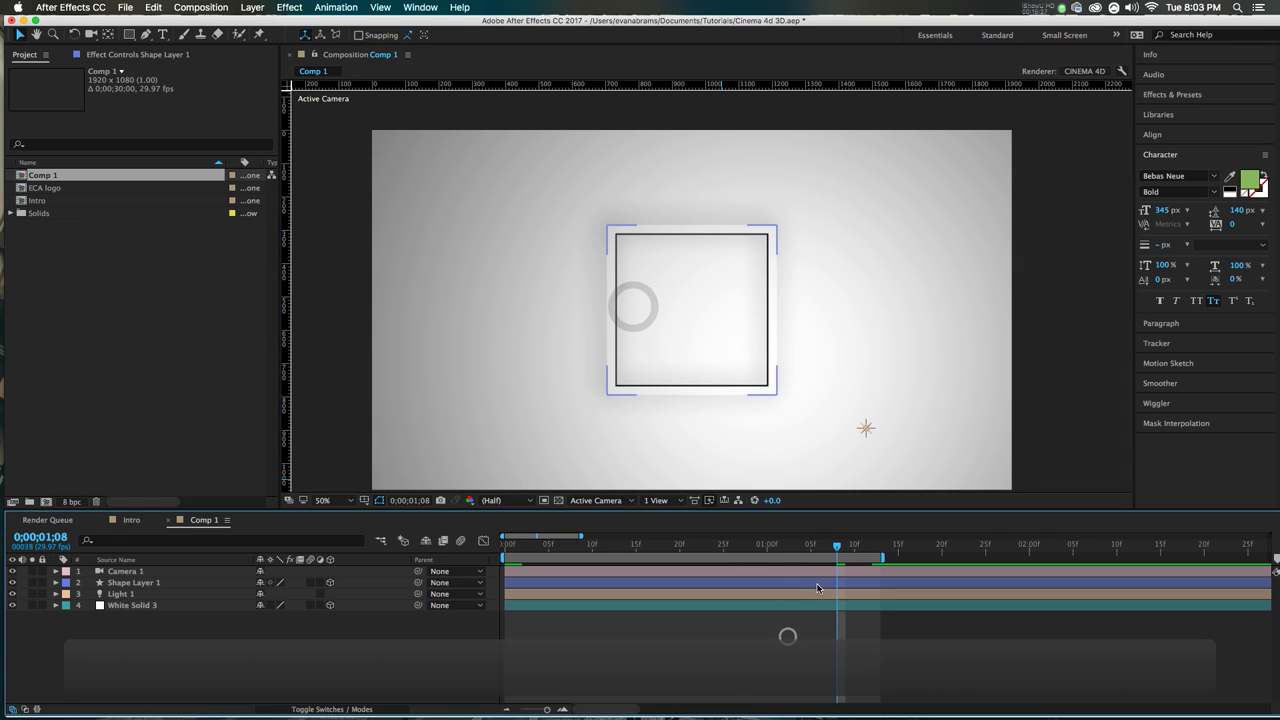
left_click(786, 657)
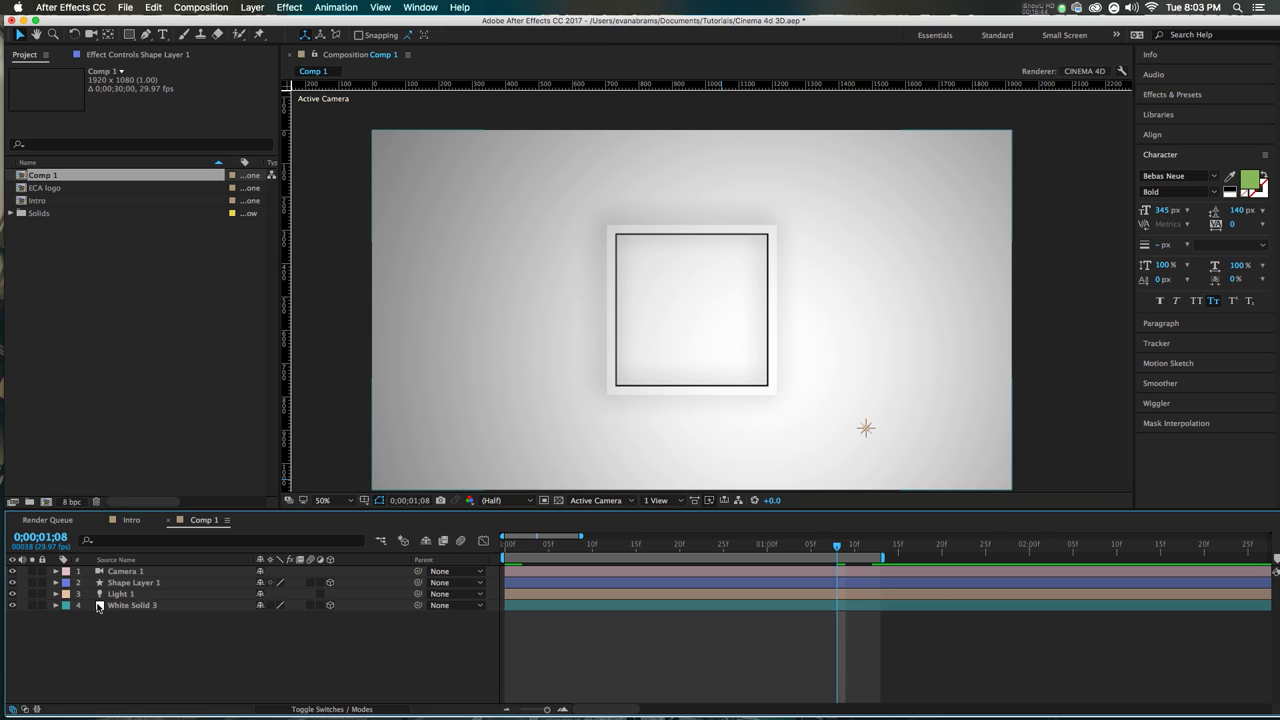
left_click(666, 342)
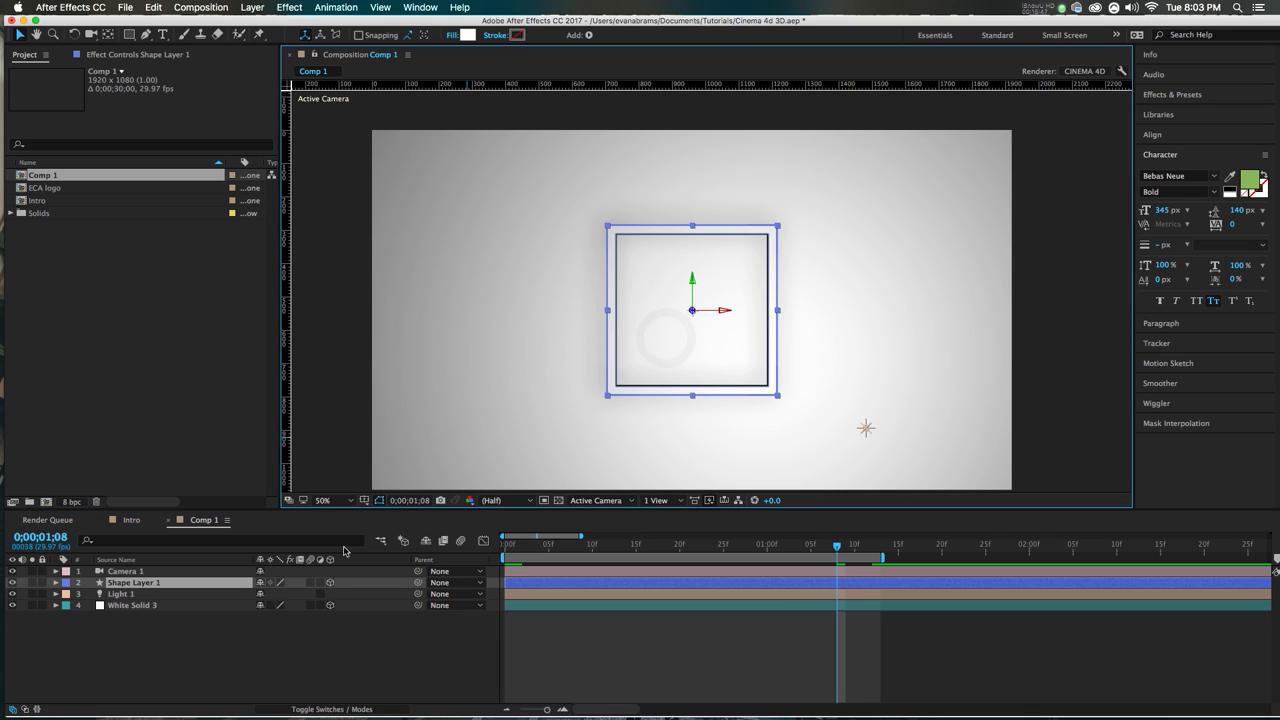
left_click(317, 684)
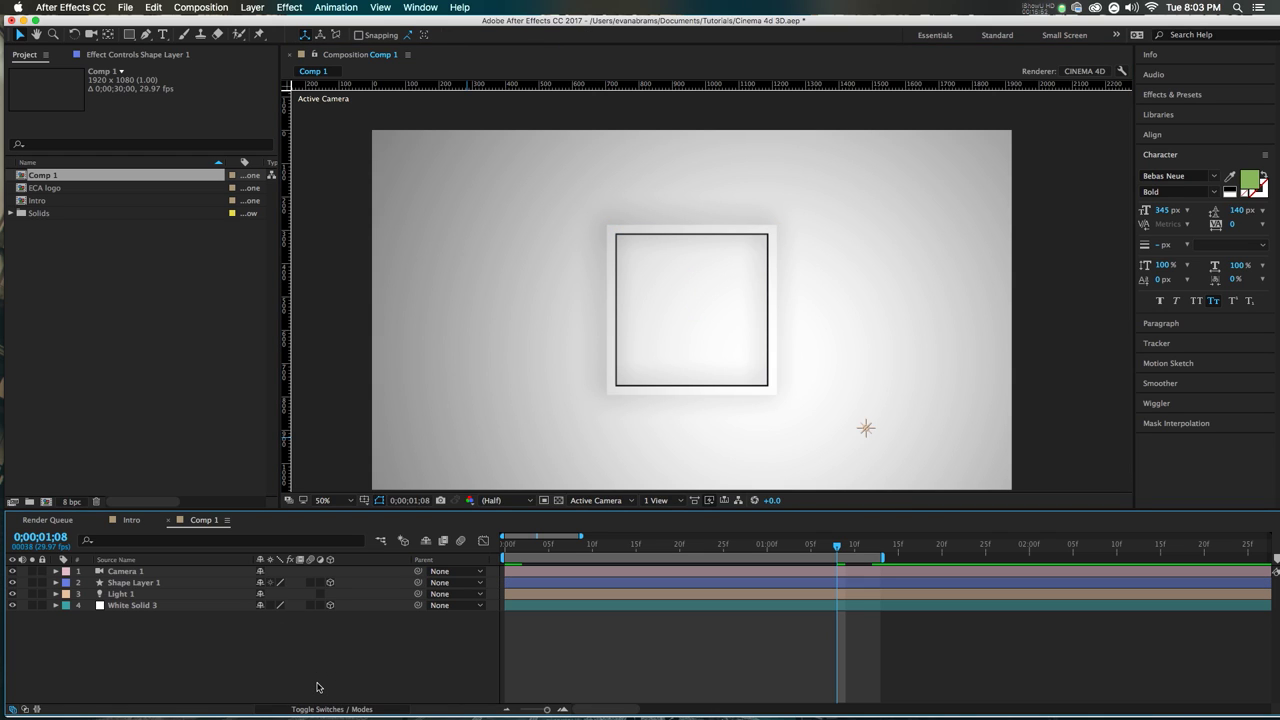
left_click(166, 245)
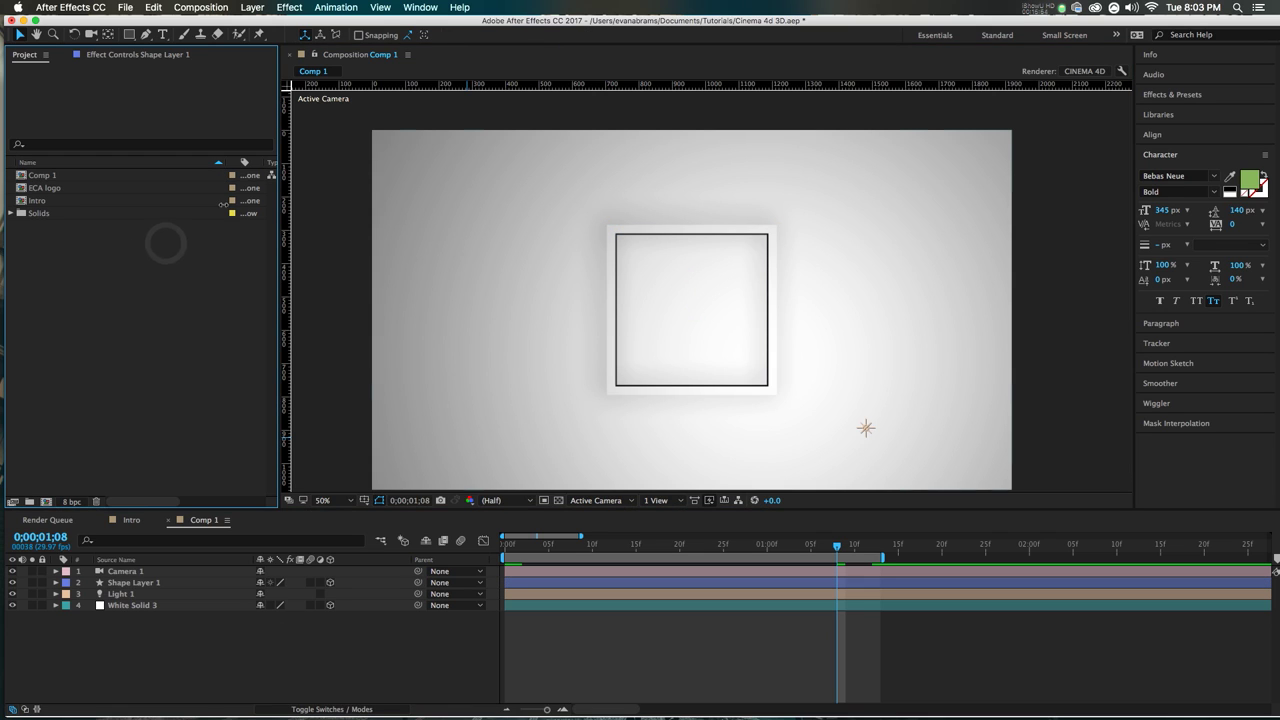
left_click(705, 244)
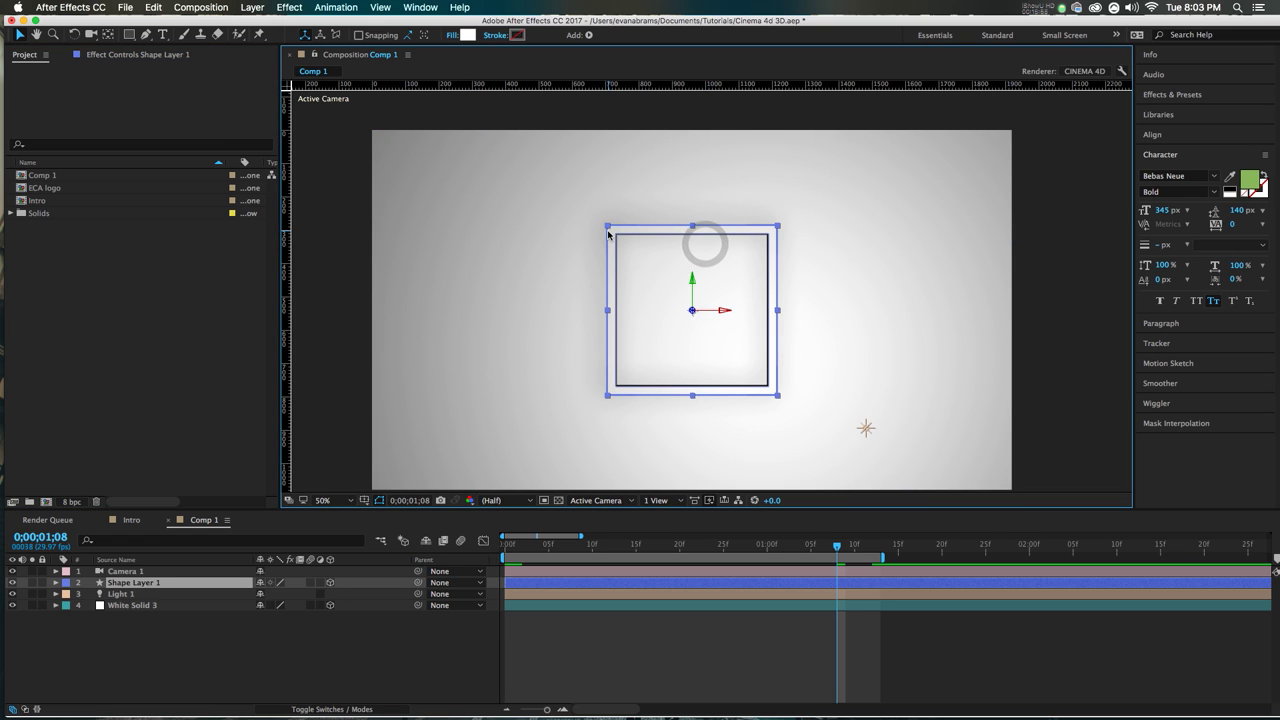
Step: Create a new composition named 'iphone'
left_click(46, 501)
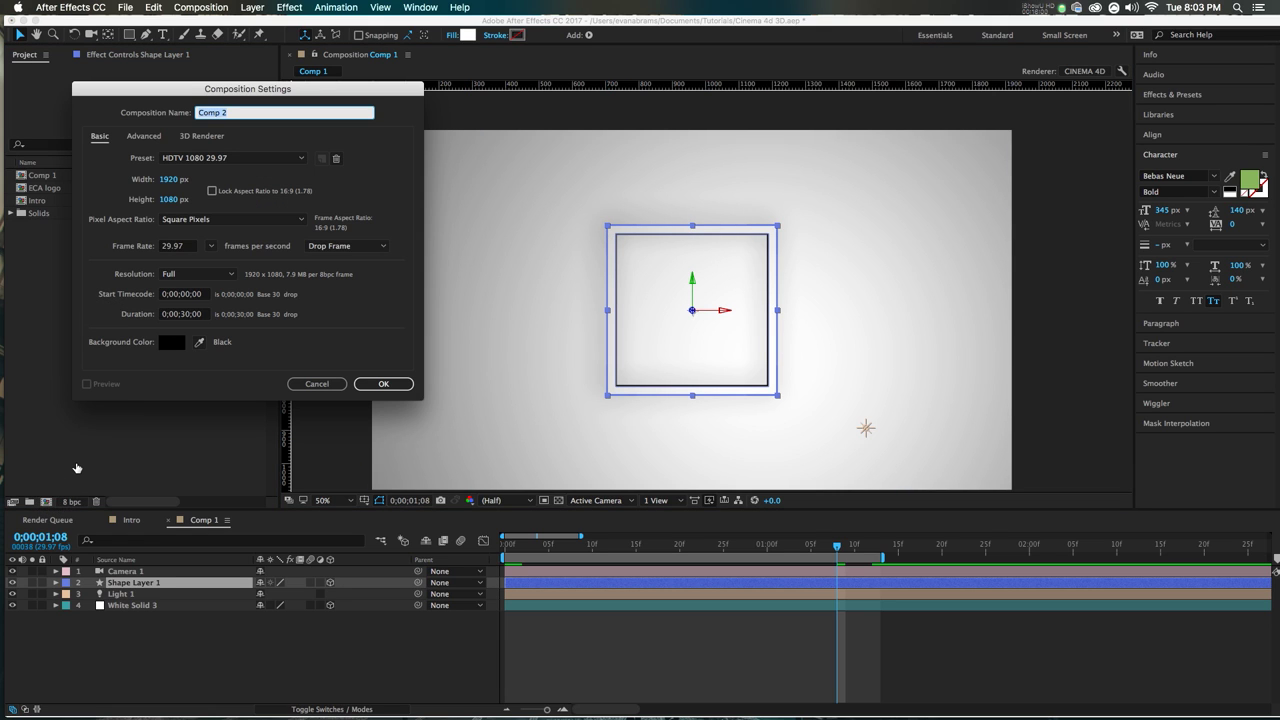
type("iphone")
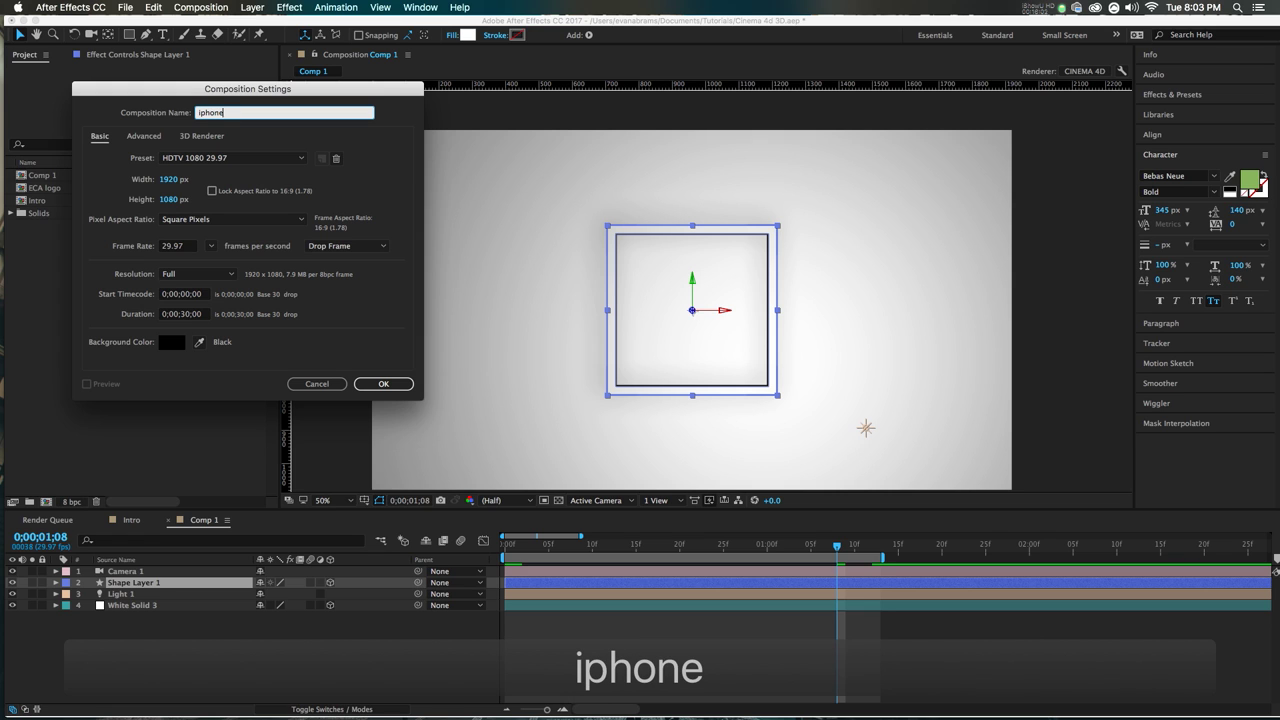
key("Return")
Step: Add a white rectangle shape layer filling the whole composition
right_click(246, 612)
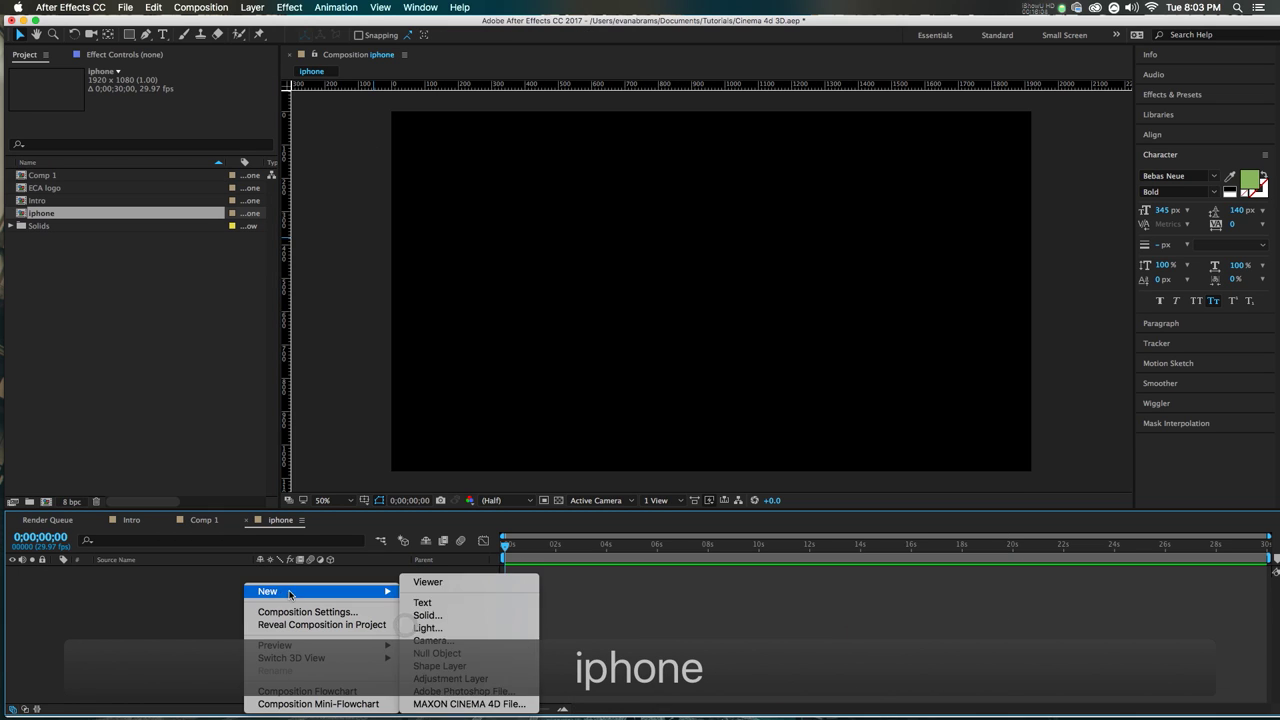
left_click(140, 35)
left_click_drag(140, 35, 165, 35)
double_click(131, 35)
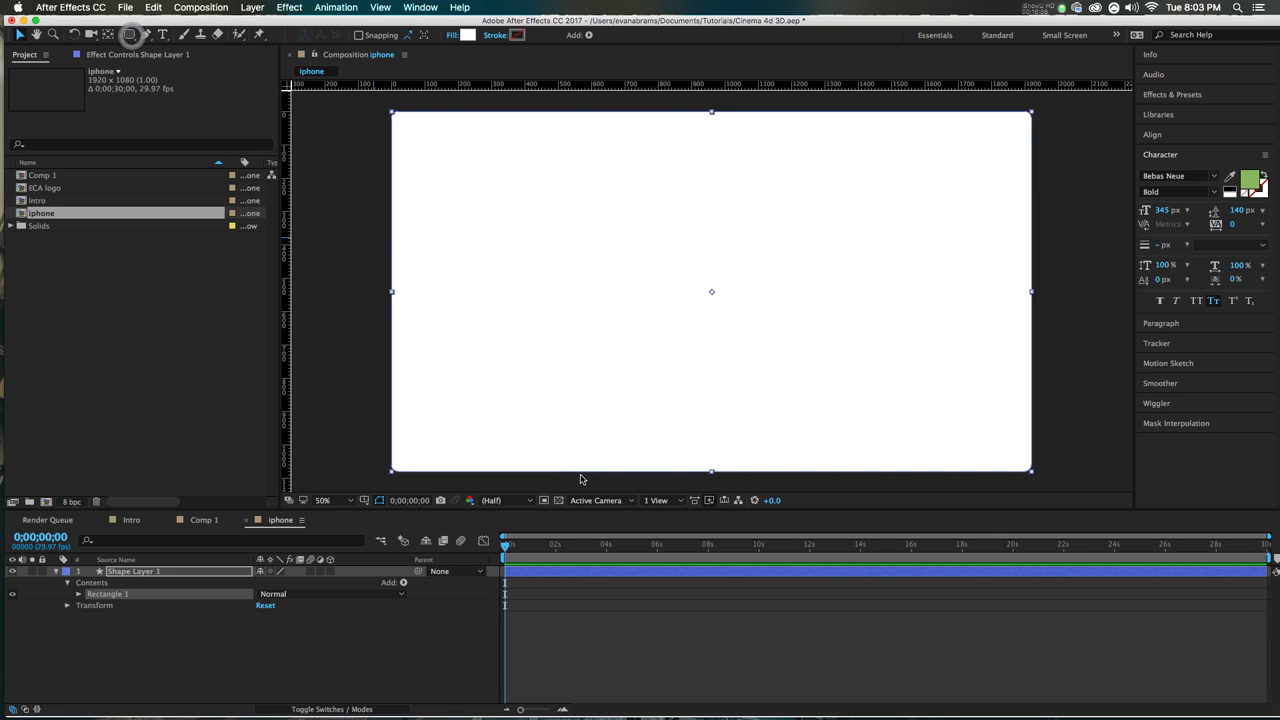
Step: Narrow the rectangle to a 500-wide portrait shape and lower its height
key("u")
key("u")
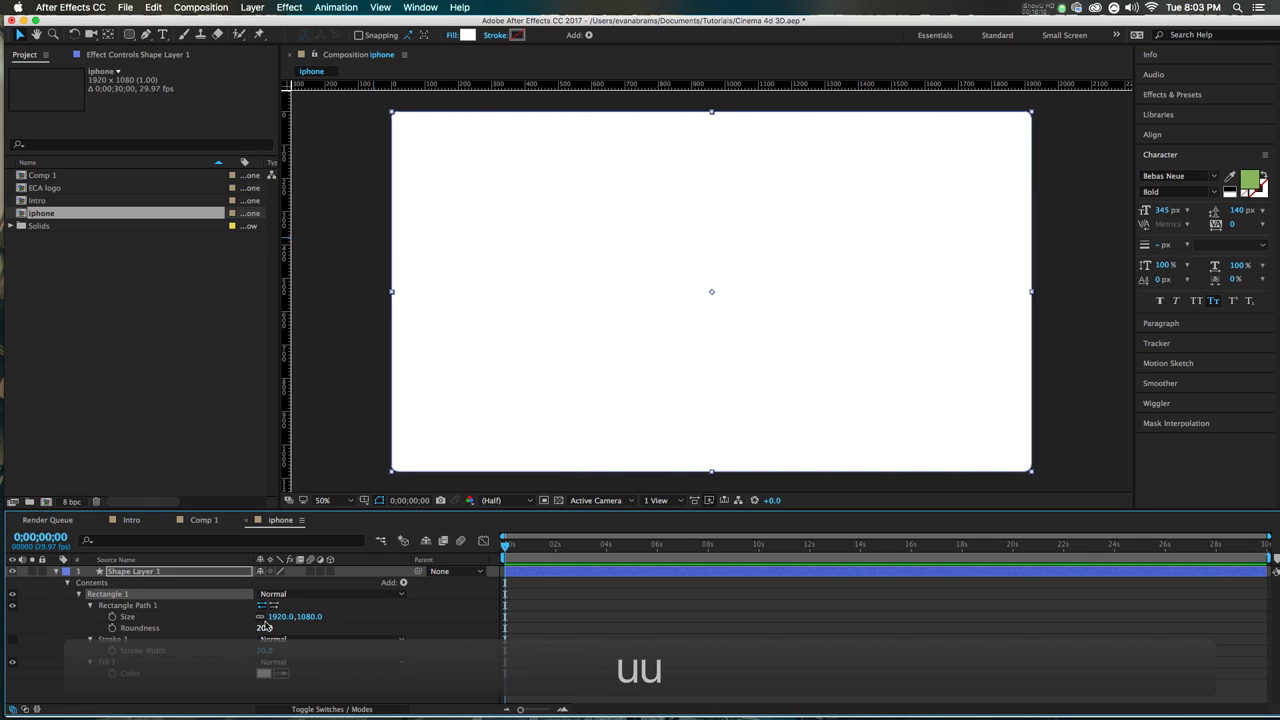
left_click_drag(278, 617, 270, 618)
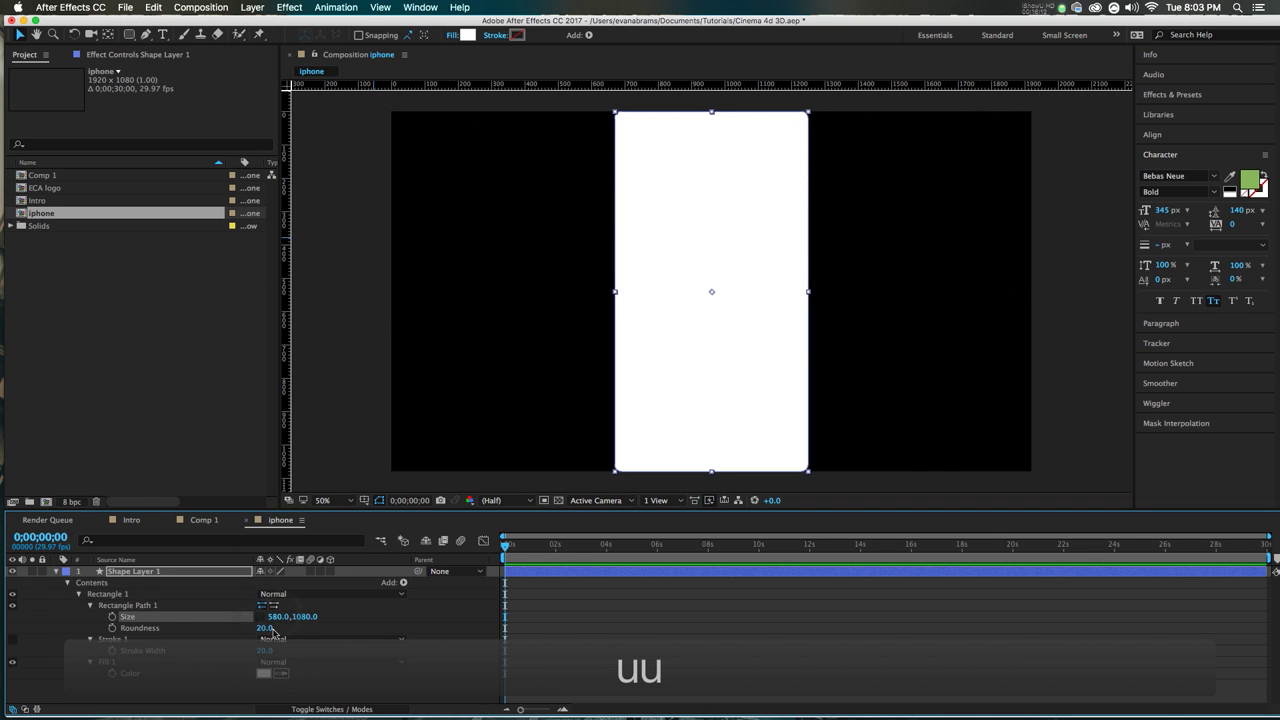
left_click(272, 617)
type("500")
key("Tab")
key("Down")
key("Down")
key("Down")
key("Down")
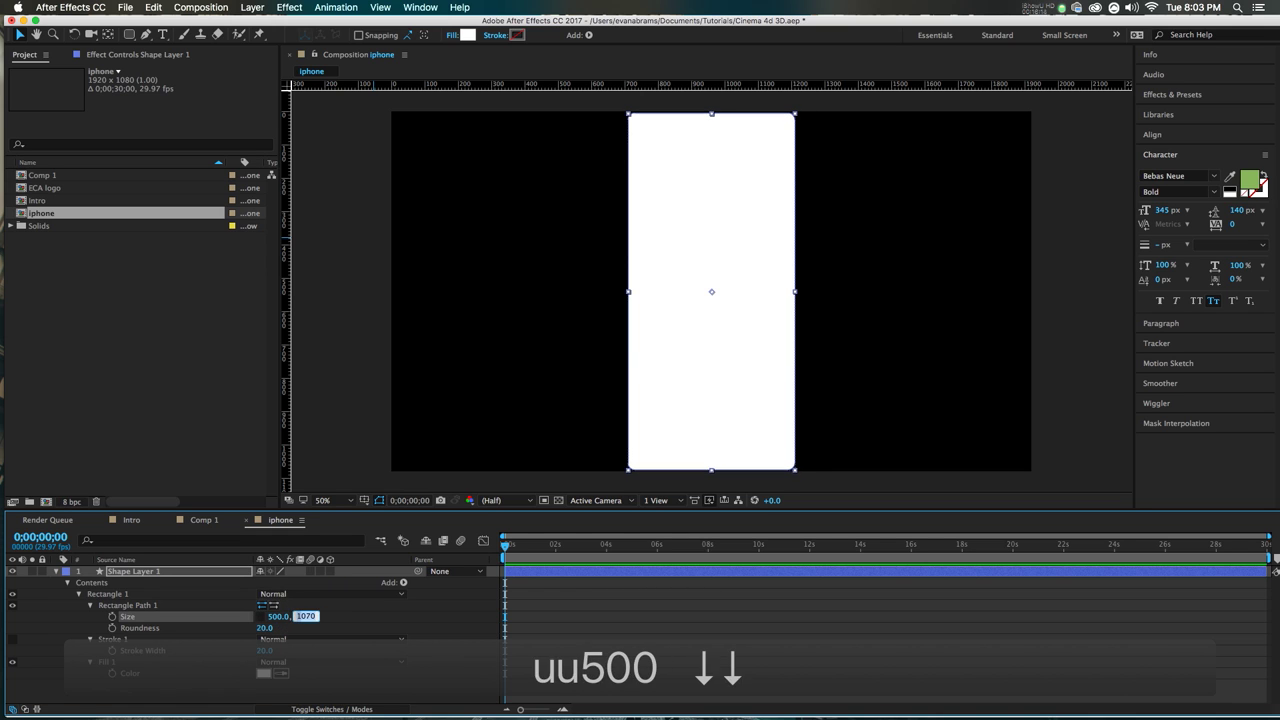
key("Down")
key("Down")
key("Down")
key("Down")
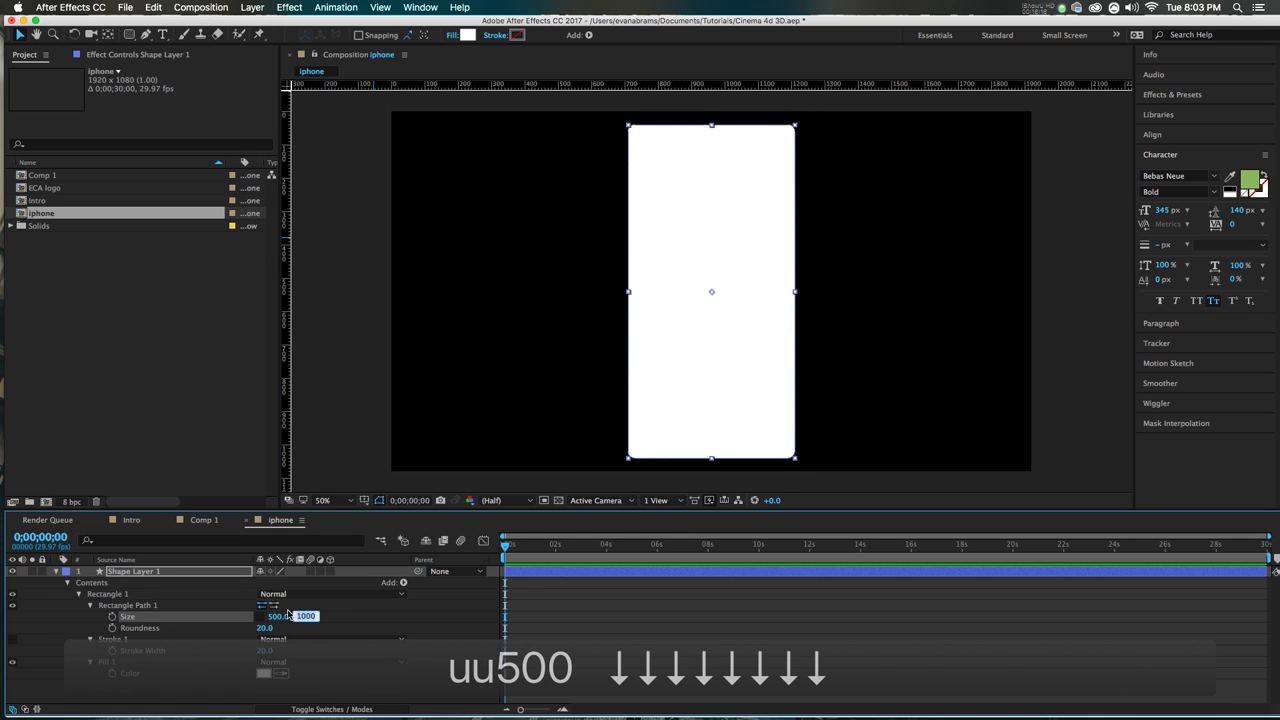
left_click(258, 626)
Step: Resize the rectangle to 400 by 600 and round its corners to 50
left_click_drag(276, 617, 312, 616)
type("400")
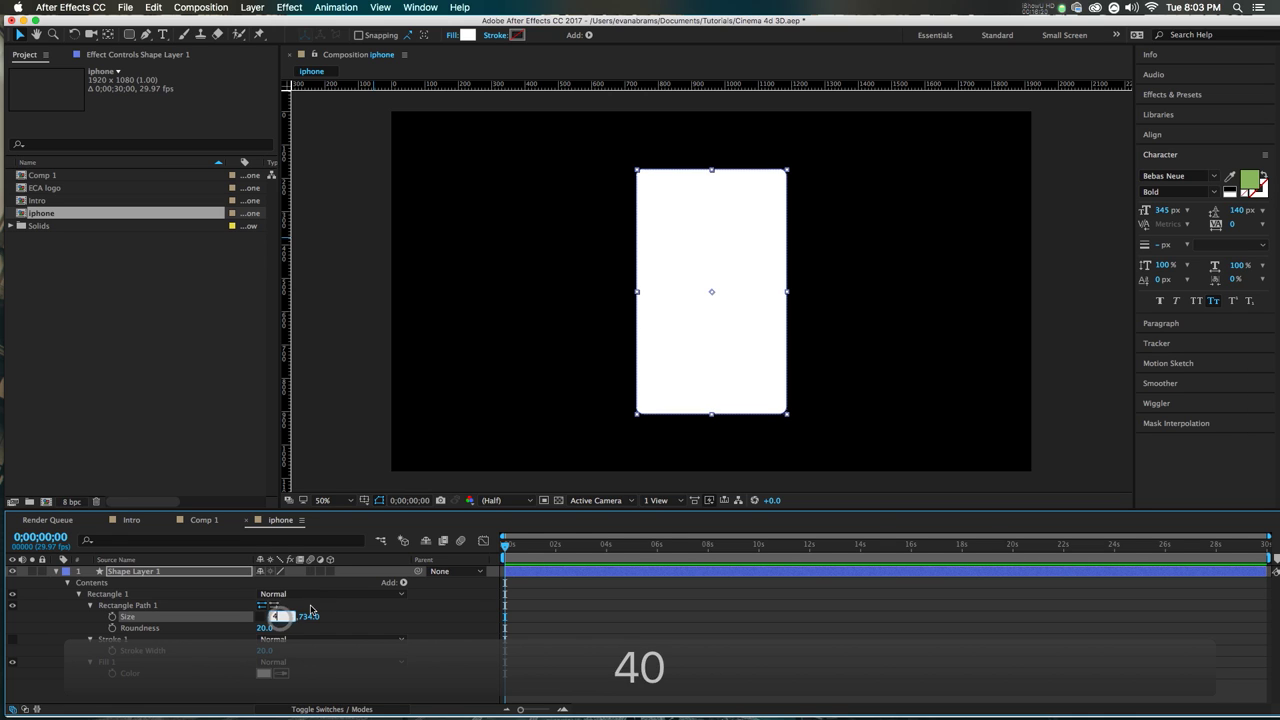
key("Tab")
type("800")
key("Return")
left_click(303, 616)
type("600")
key("Return")
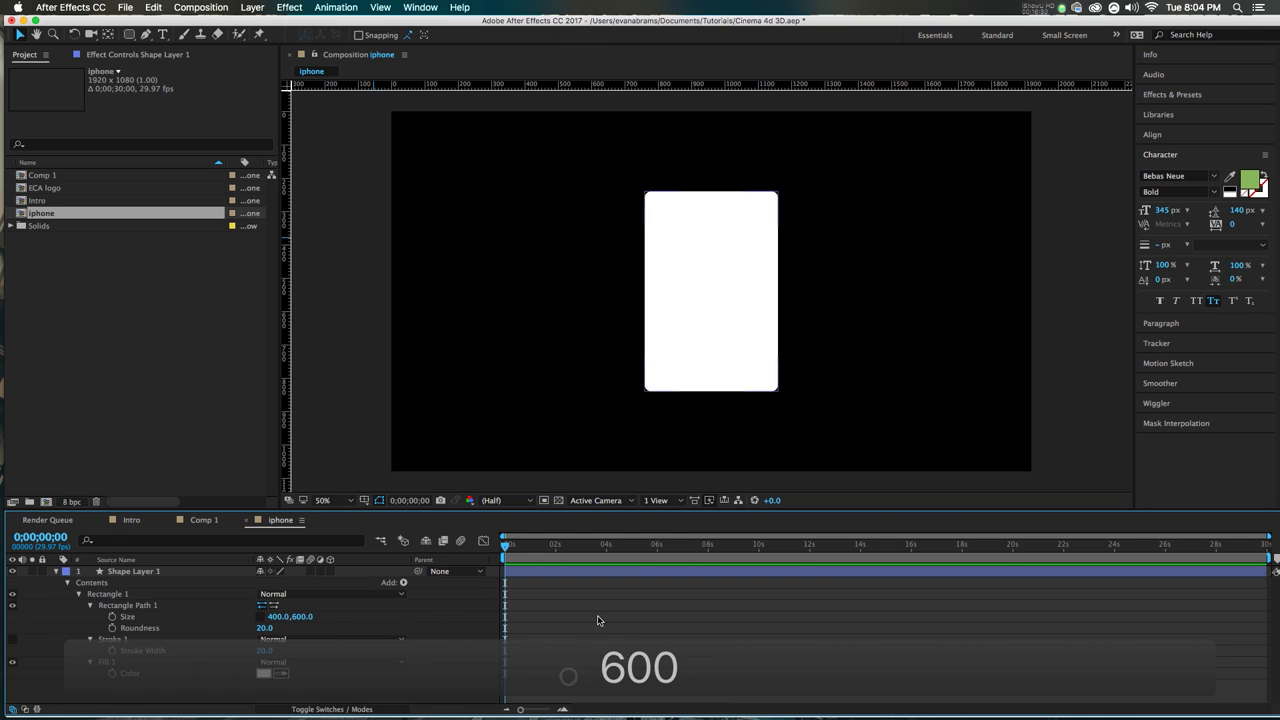
left_click(714, 277)
left_click(260, 628)
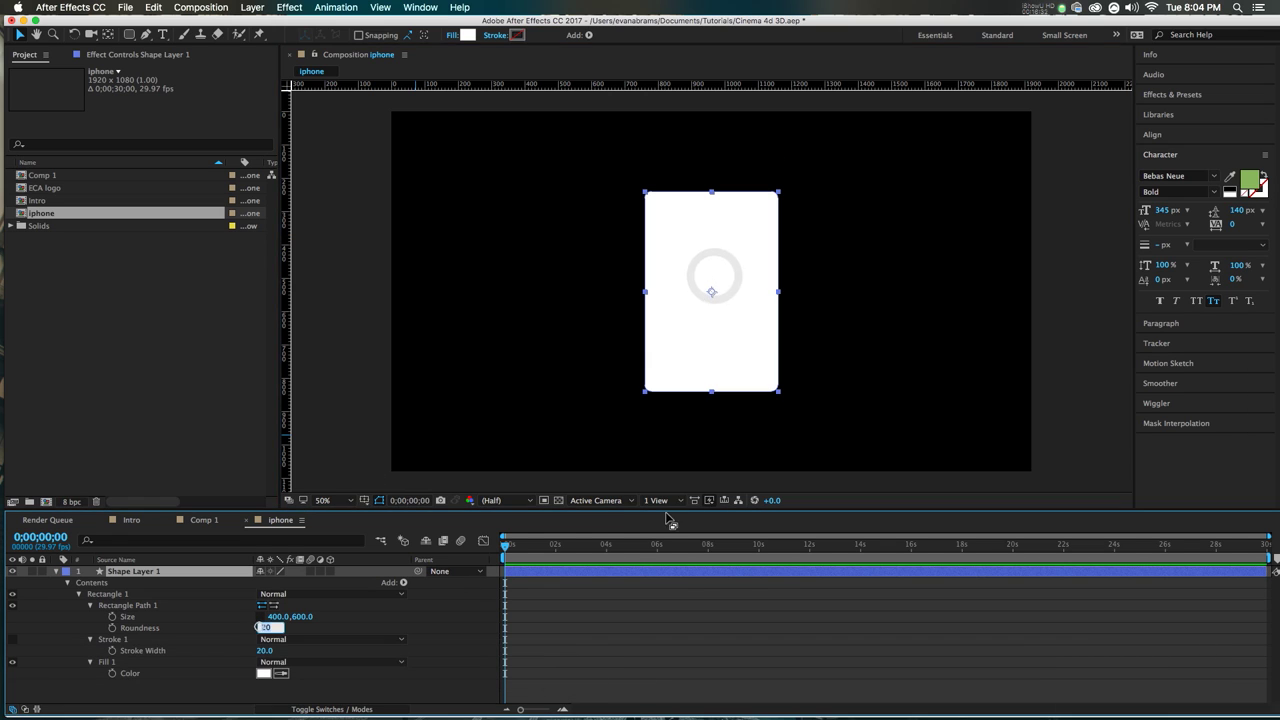
key("shift+Up")
key("shift+Up")
key("shift+Up")
key("shift+Up")
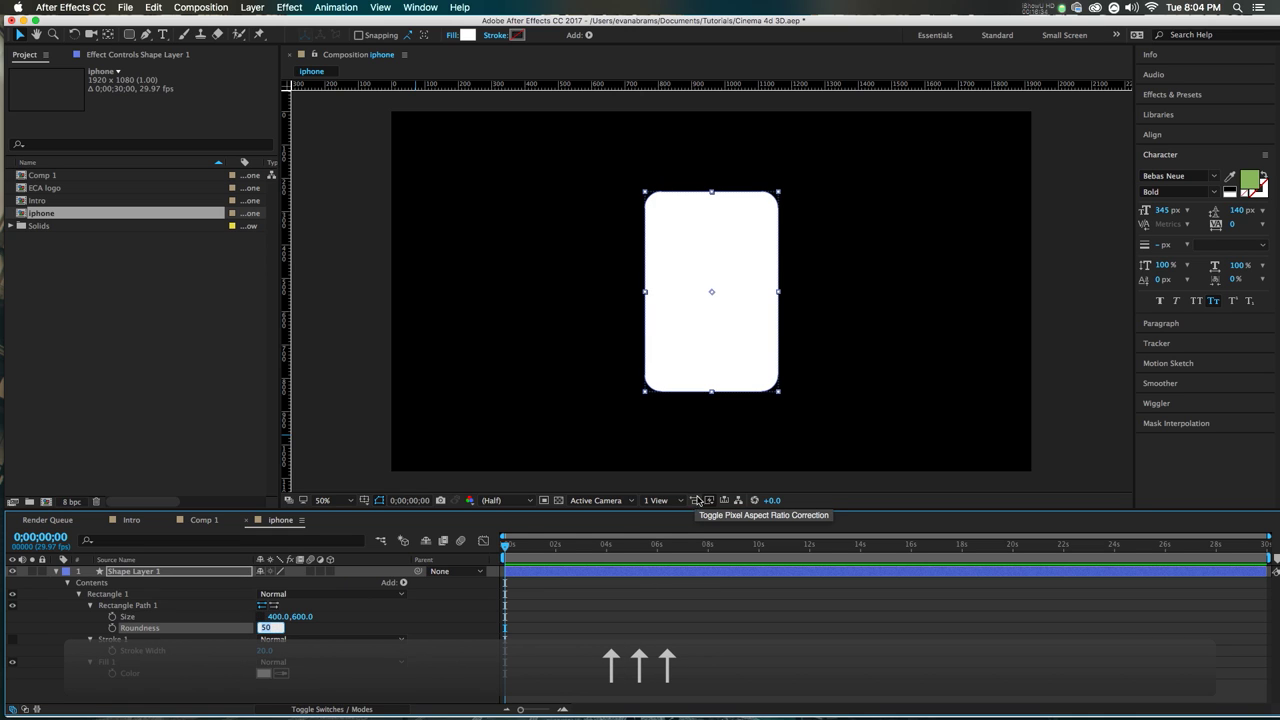
left_click(417, 636)
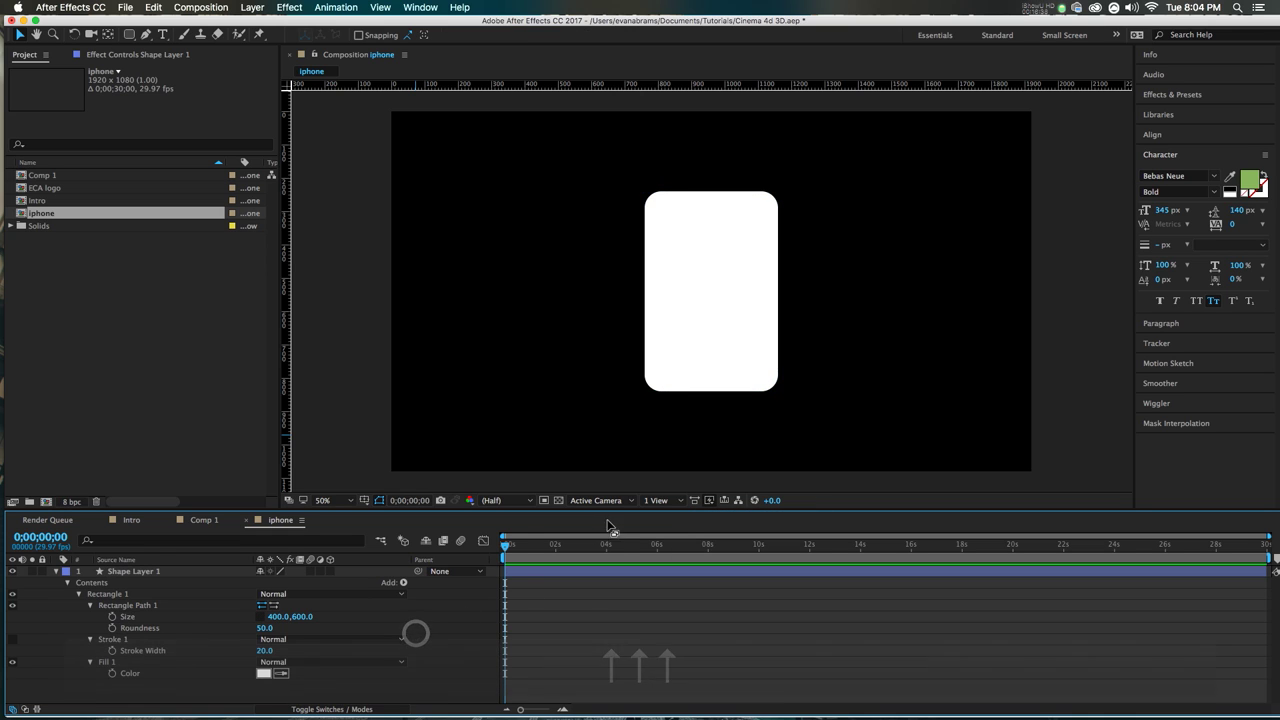
Step: Set the shape's fill to black and show the transparency grid
left_click(597, 572)
left_click(468, 34)
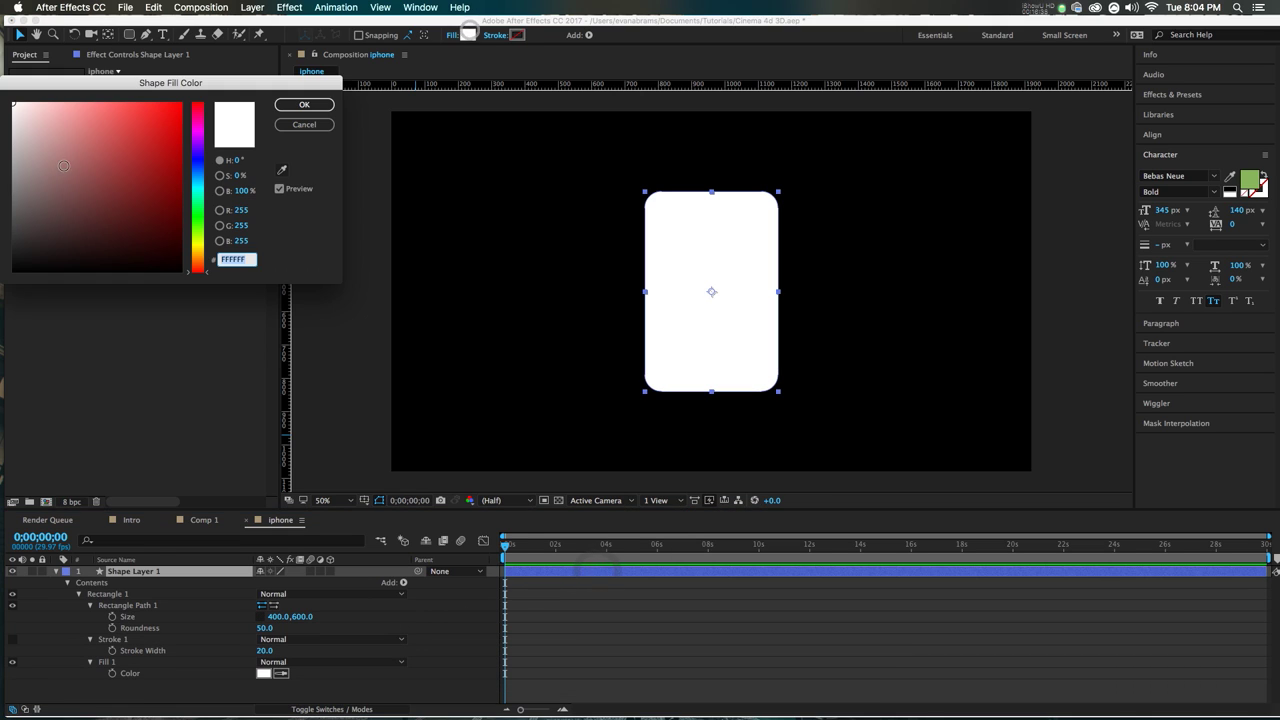
left_click(28, 207)
left_click(42, 228)
left_click(311, 106)
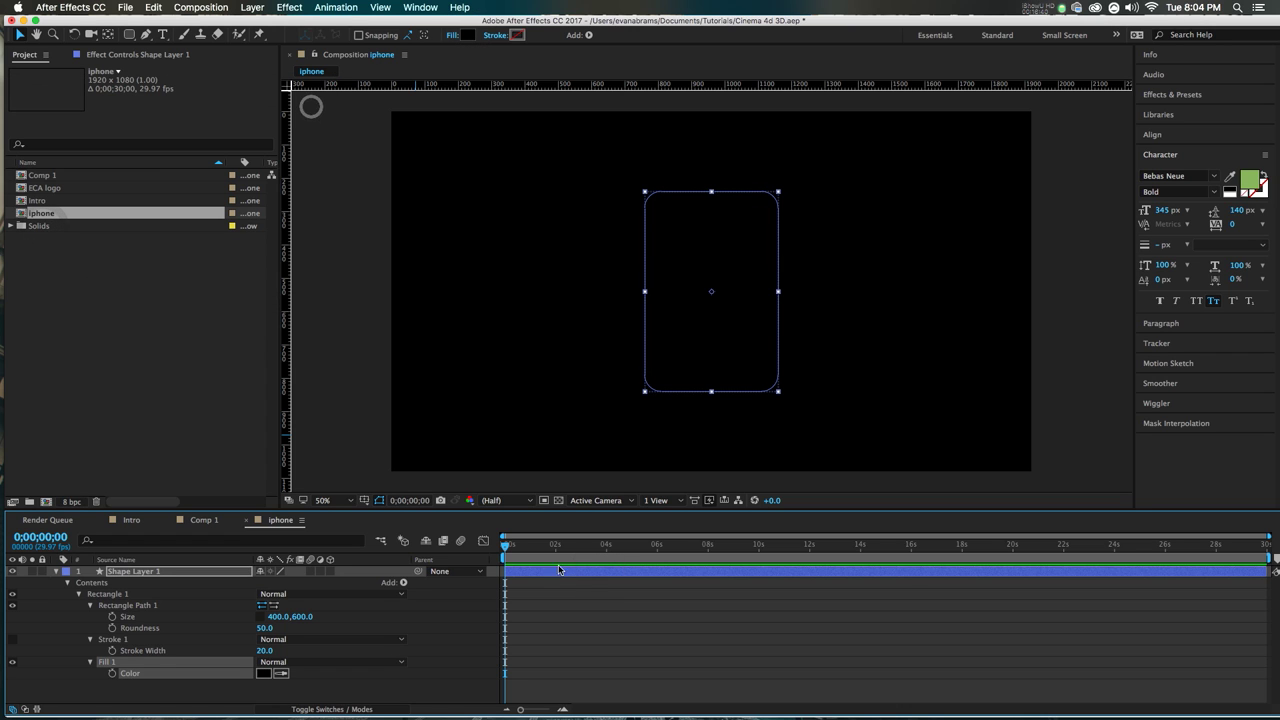
left_click(556, 500)
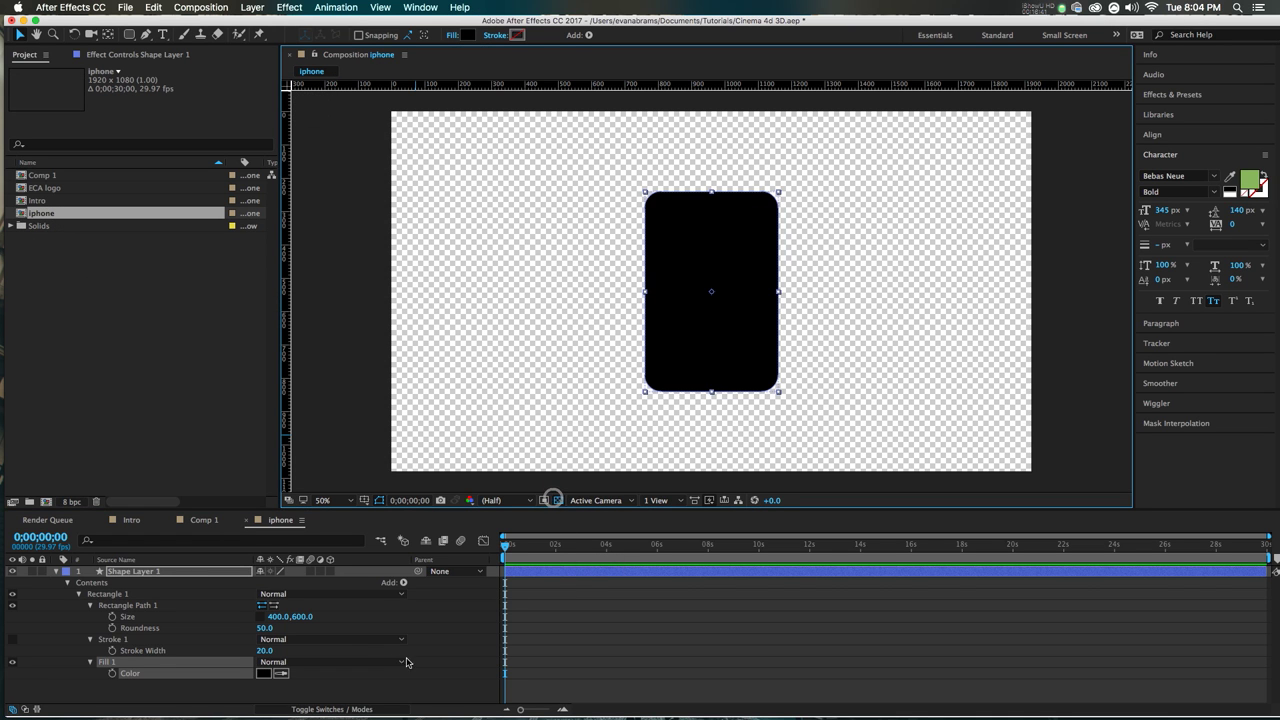
Step: Add a second rectangle path sized 321 by 321
left_click(116, 606)
left_click(404, 582)
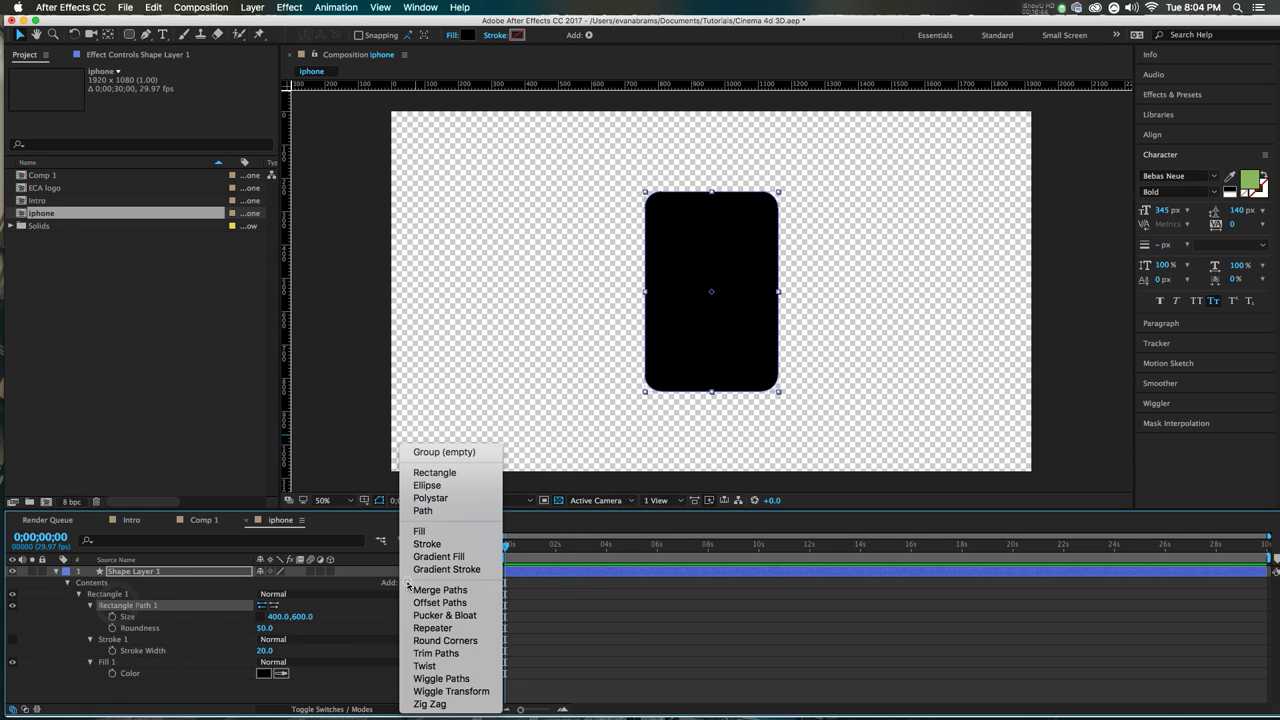
left_click(438, 472)
left_click(92, 640)
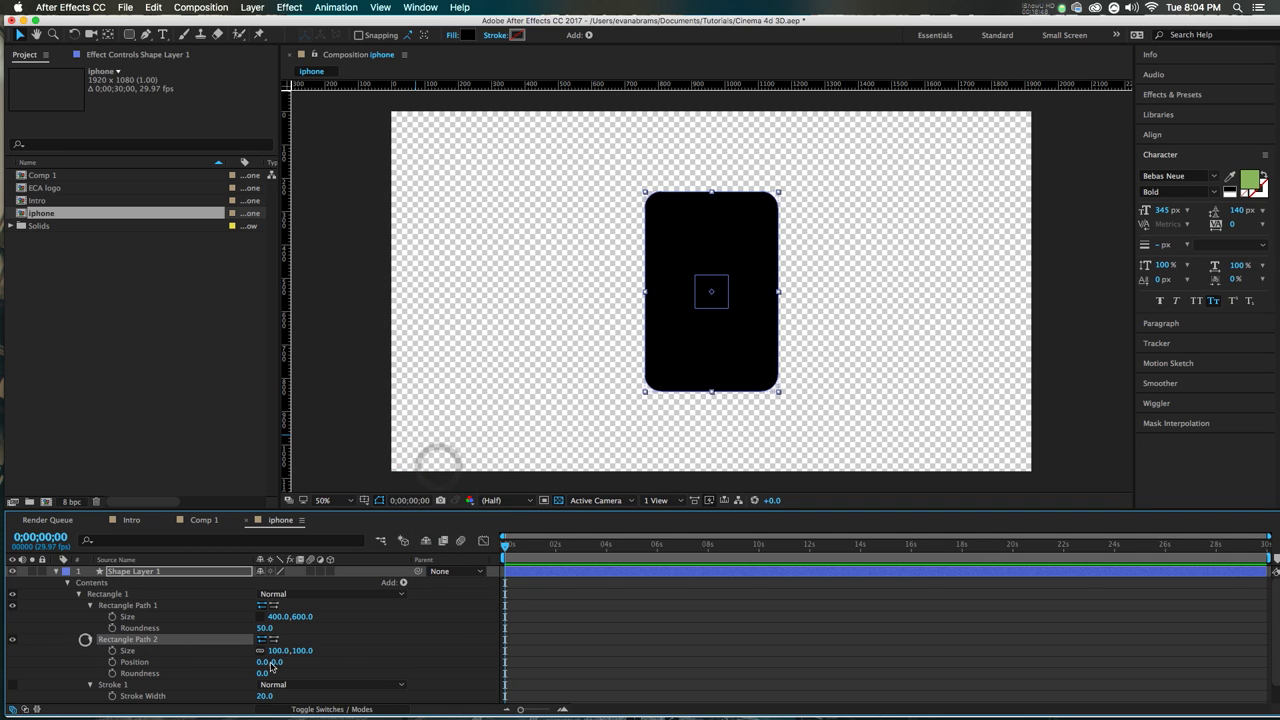
left_click_drag(279, 650, 370, 651)
Step: Add Merge Paths in Subtract mode to cut the square out of the phone
left_click(205, 643)
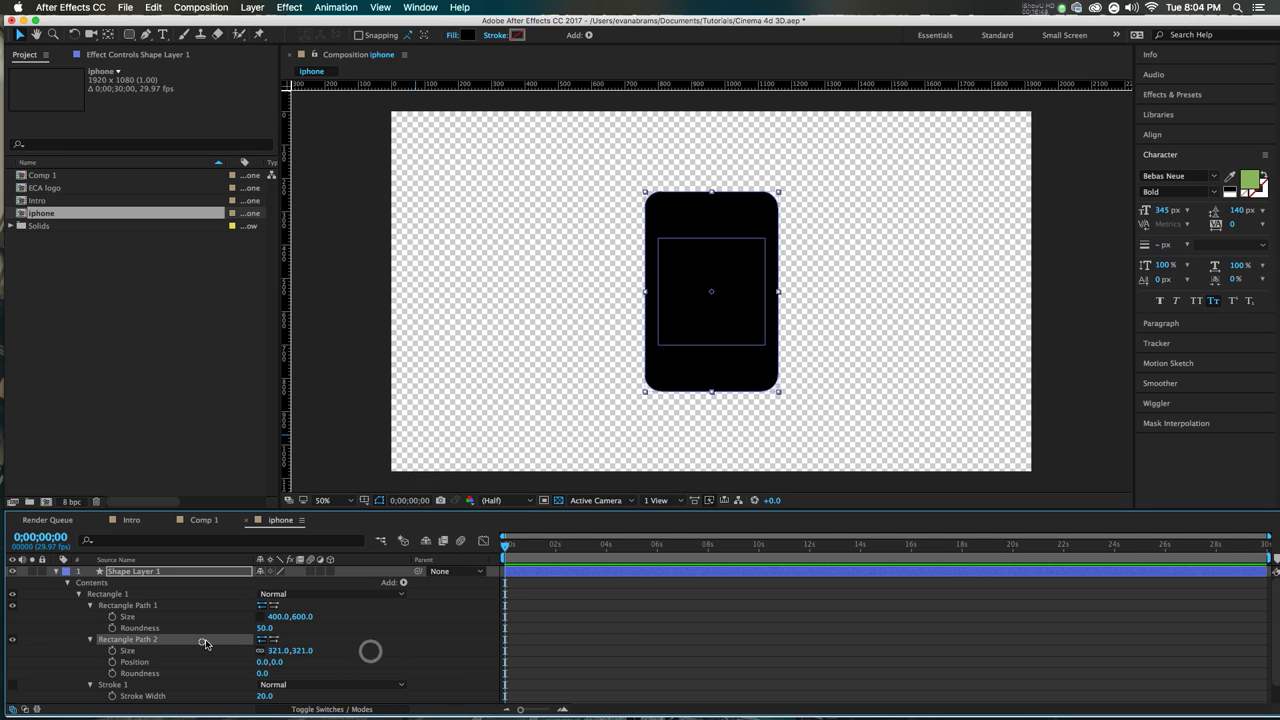
left_click(404, 582)
left_click(421, 587)
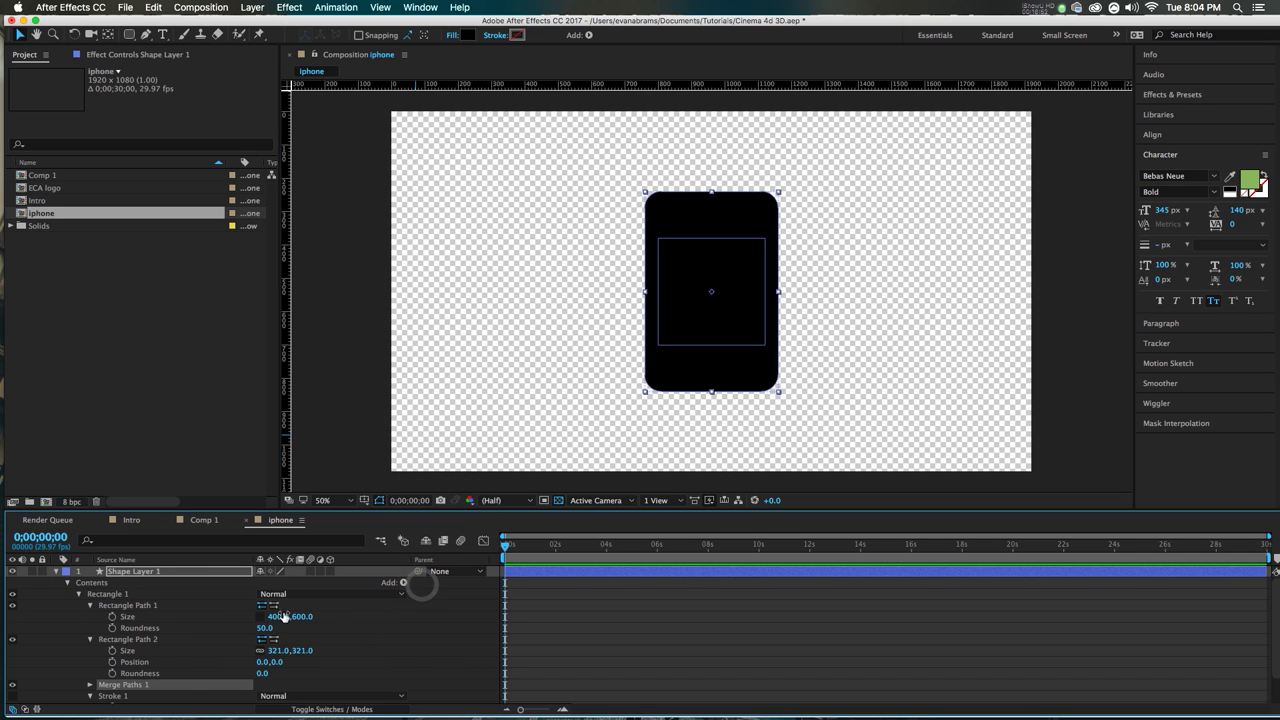
left_click(123, 686)
left_click(90, 685)
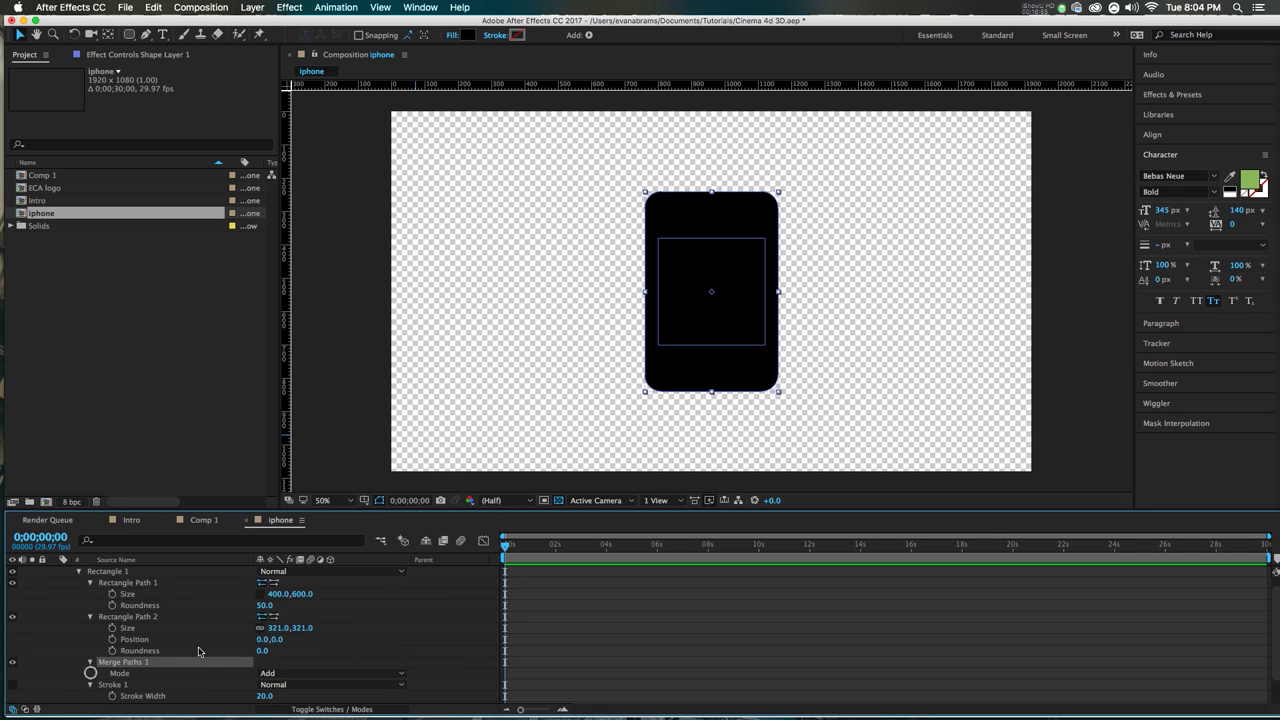
left_click(300, 673)
left_click(296, 680)
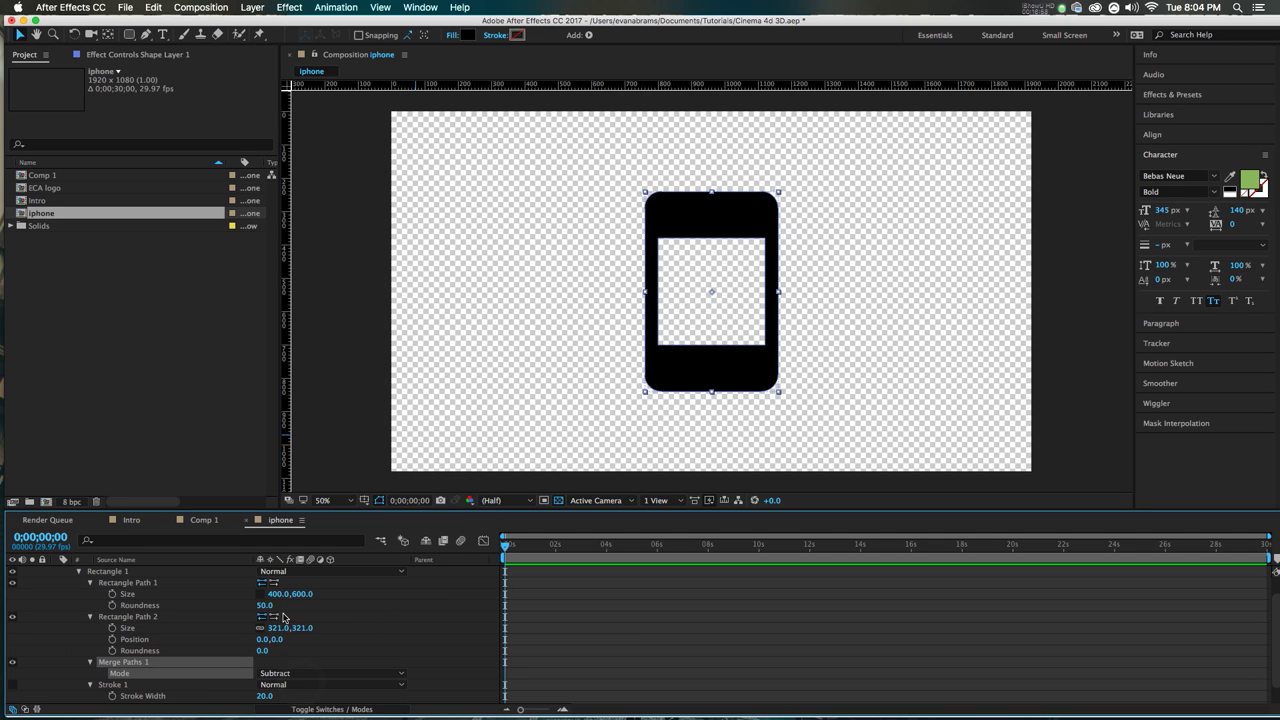
Step: Set the screen cut-out to 350 by 500
left_click_drag(270, 628, 278, 632)
type("350.0, 321")
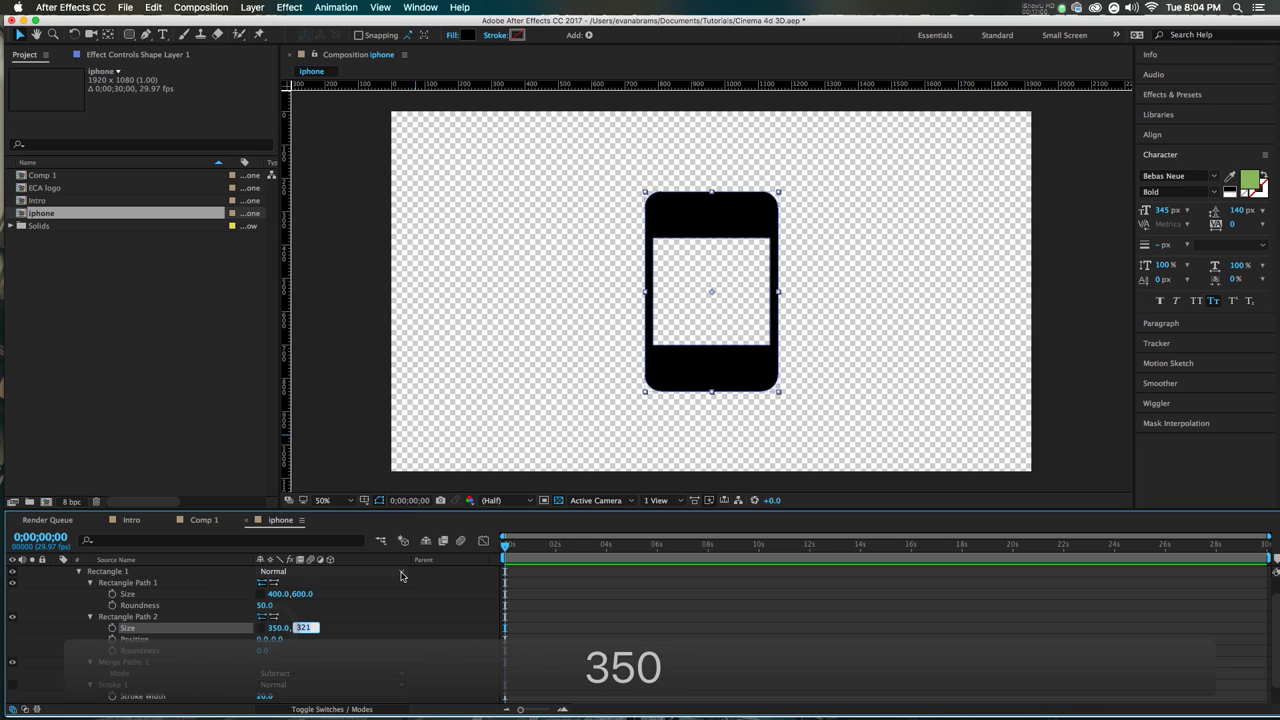
key("Up")
key("Up")
key("Up")
type("500")
key("Return")
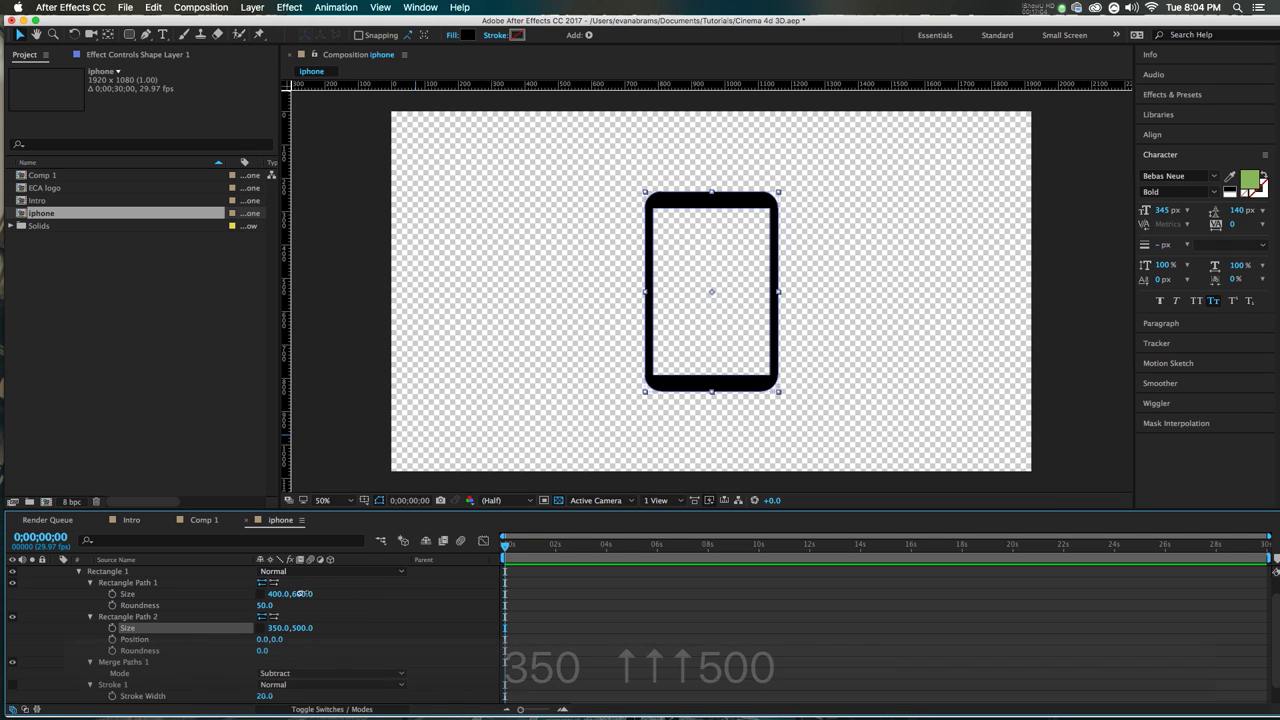
Step: Make the phone body 400 by 700 and trim the cut-out height to 470
left_click_drag(302, 594, 360, 589)
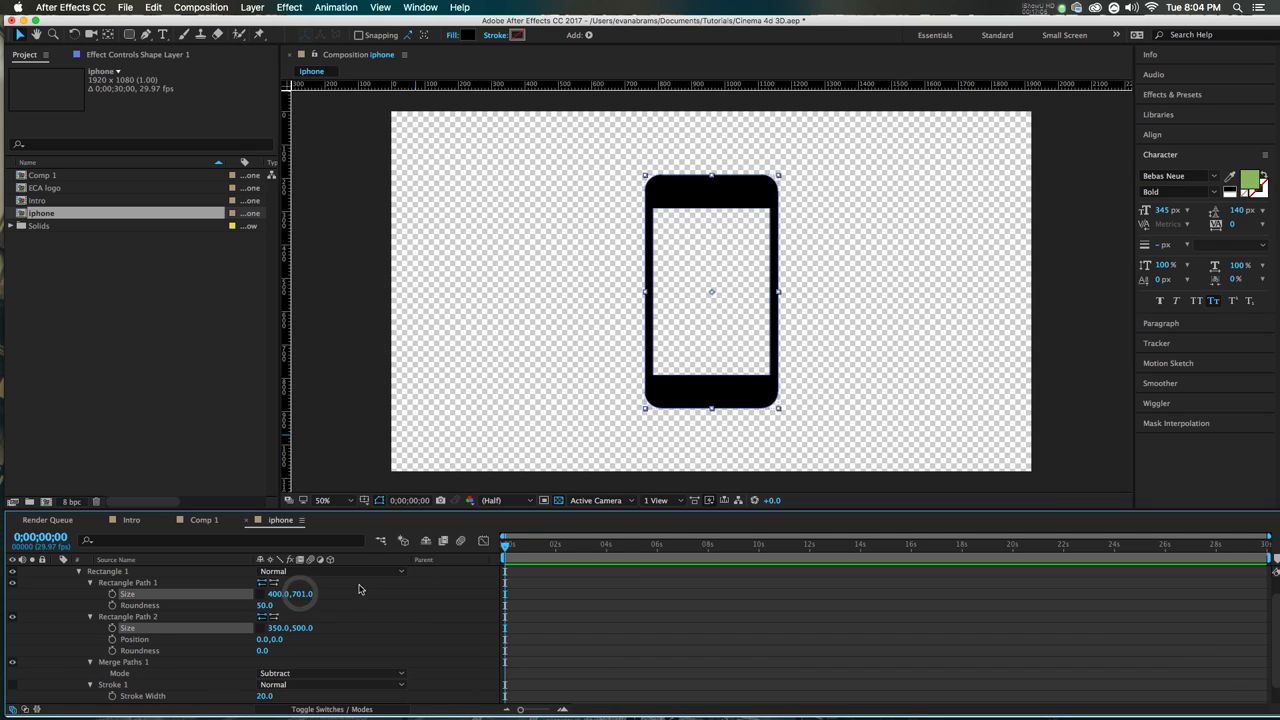
left_click(305, 594)
key("Down")
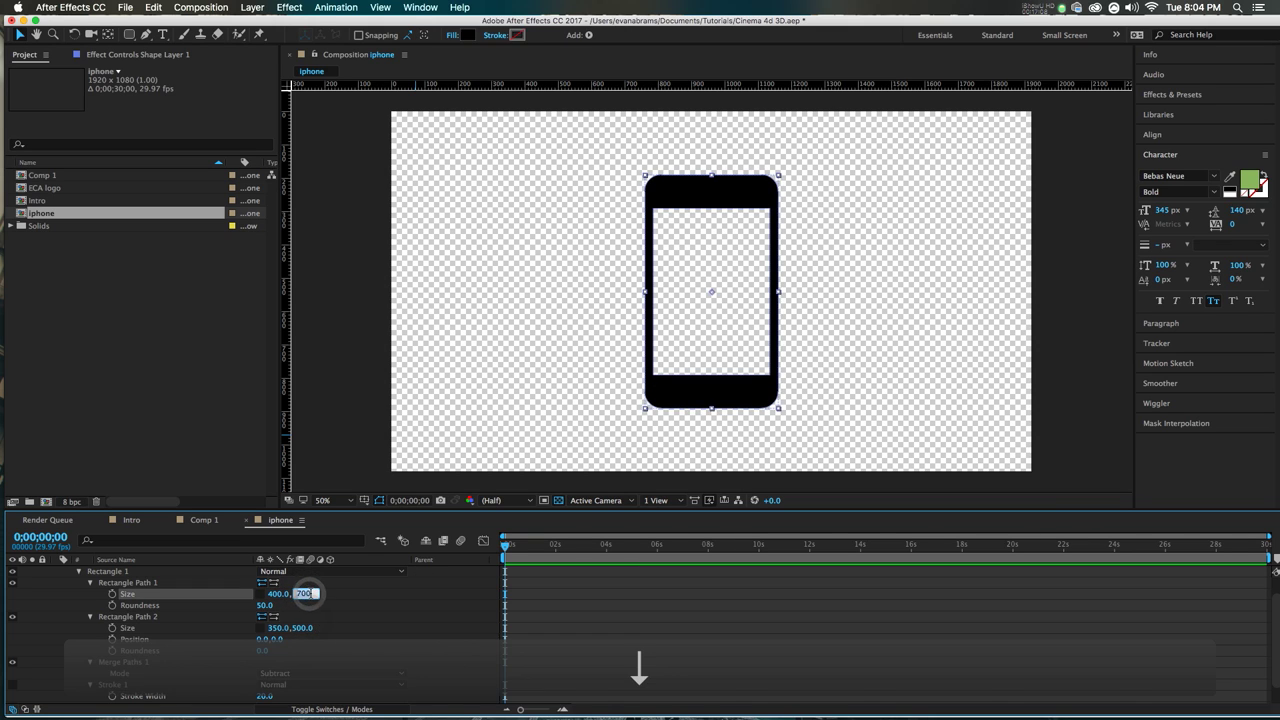
key("Down")
key("Down")
key("Down")
key("Down")
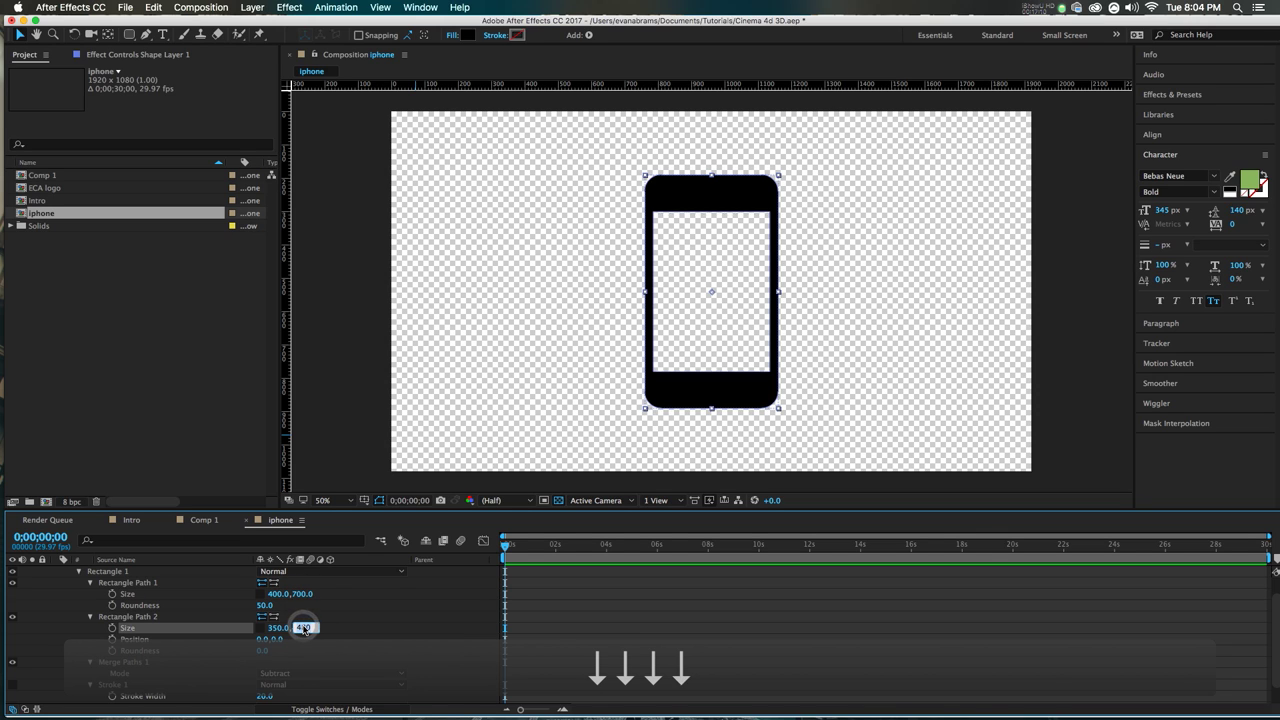
key("Up")
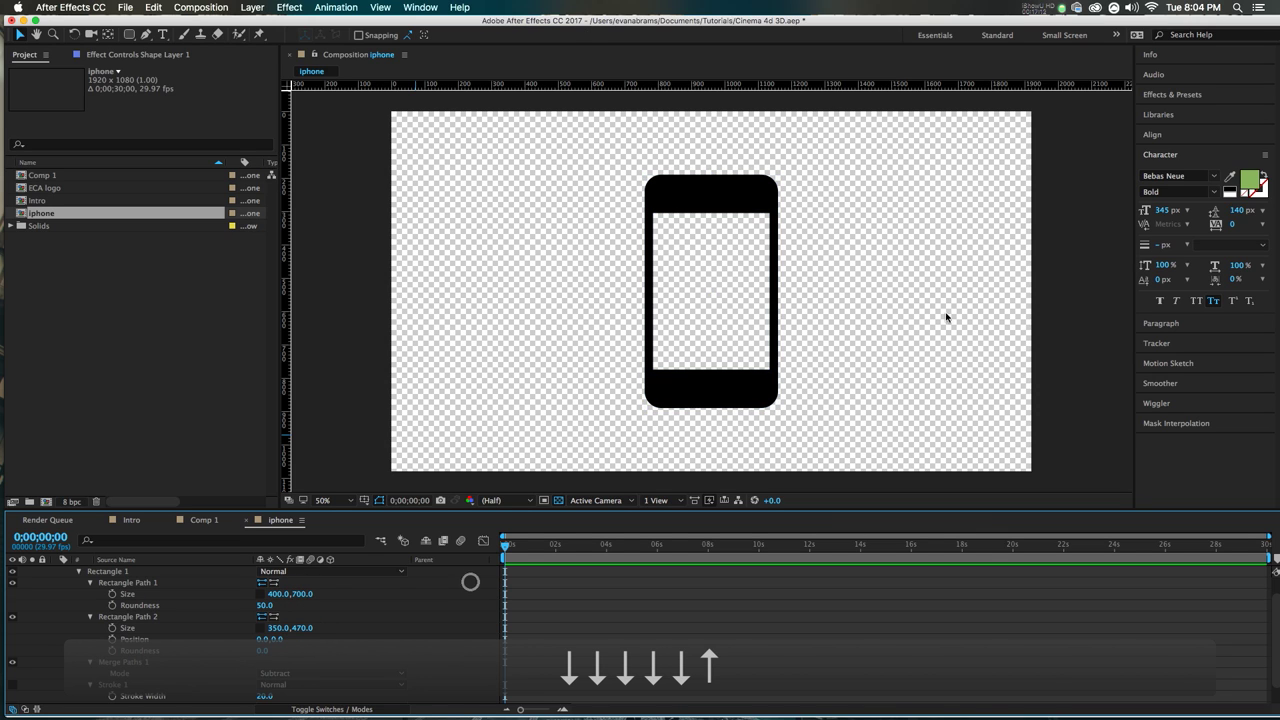
left_click(684, 268)
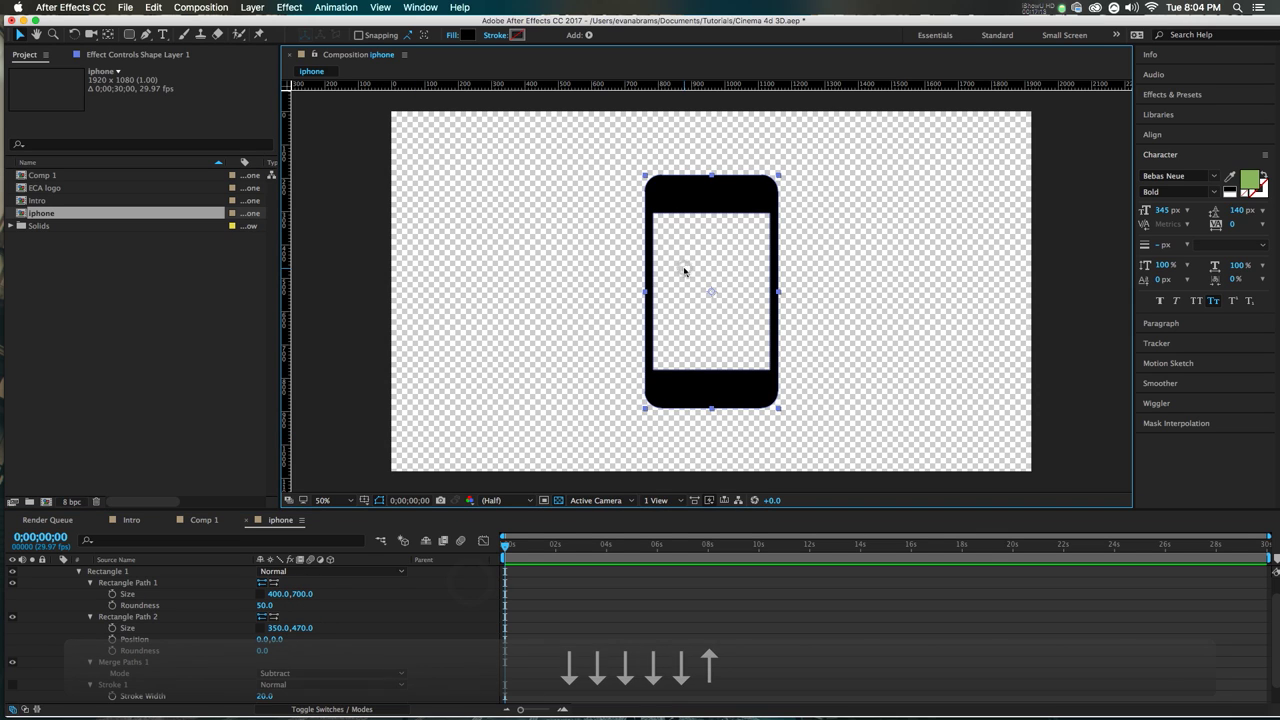
left_click(112, 662)
left_click(125, 616)
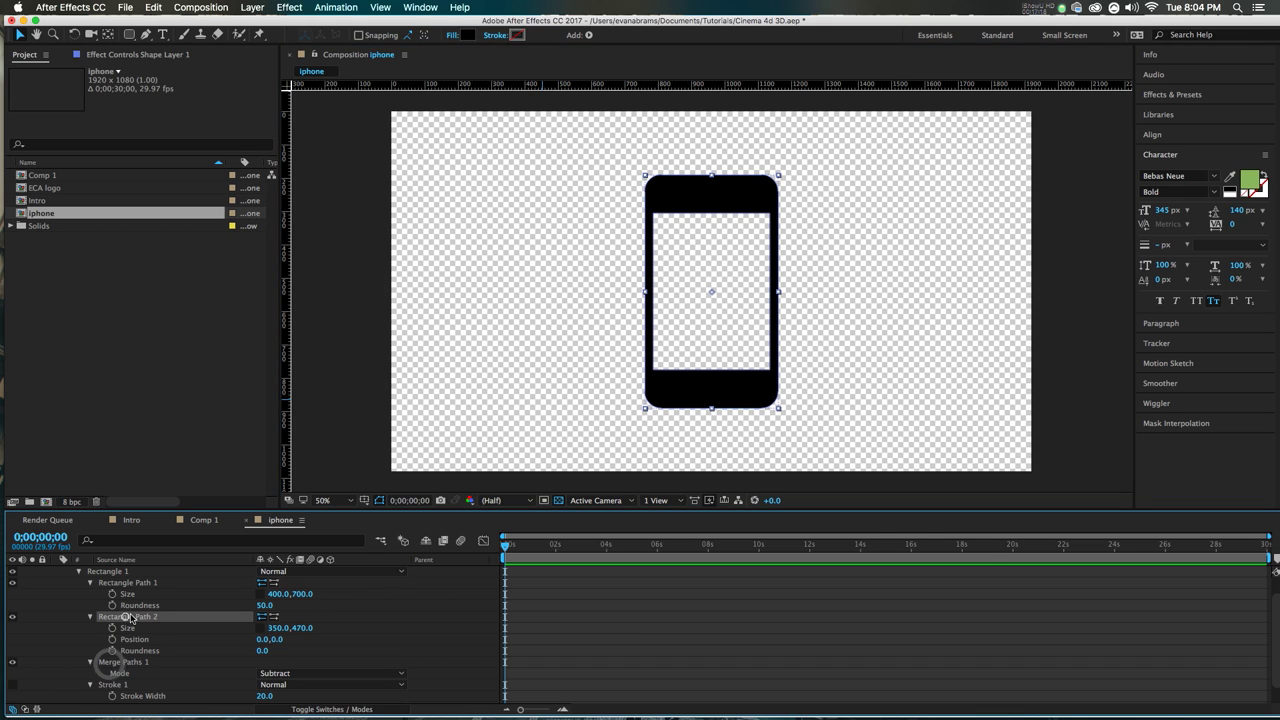
Step: Add an ellipse path as a 100 by 100 circular home-button hole
scroll(125, 615, "up", 2)
left_click(402, 584)
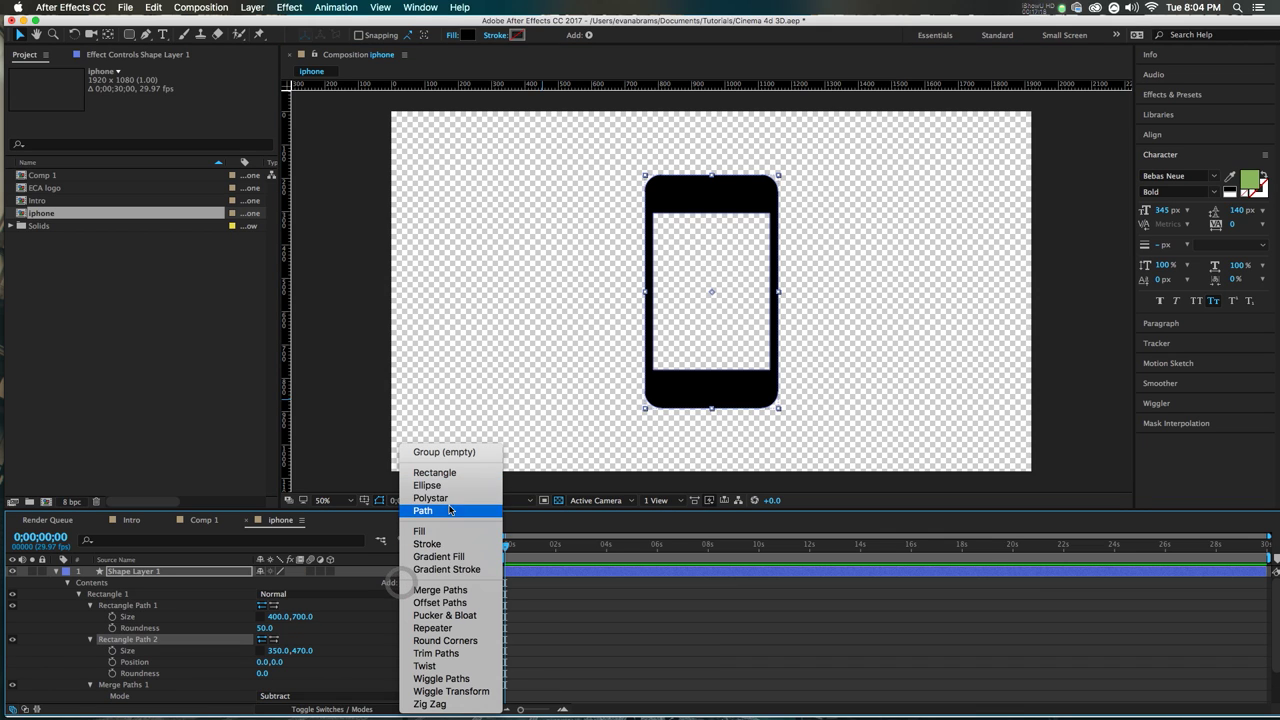
left_click(442, 484)
left_click(87, 688)
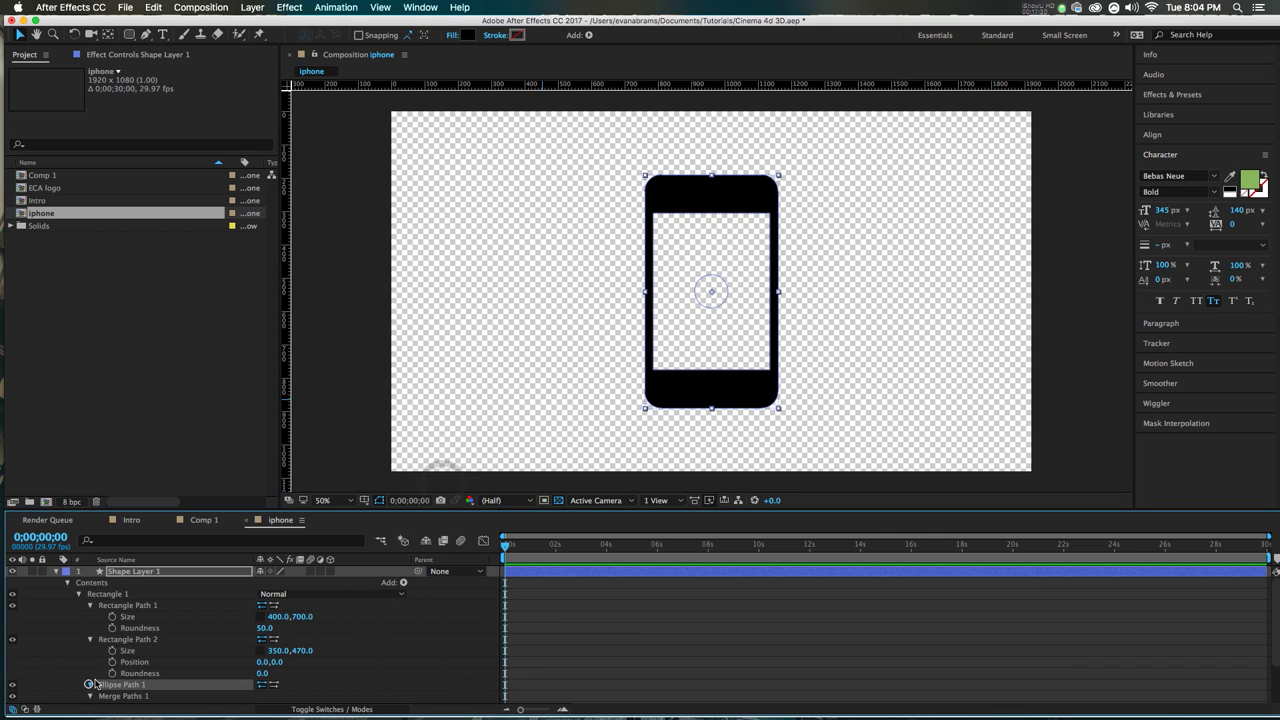
scroll(87, 688, "down", 1)
left_click_drag(272, 675, 475, 674)
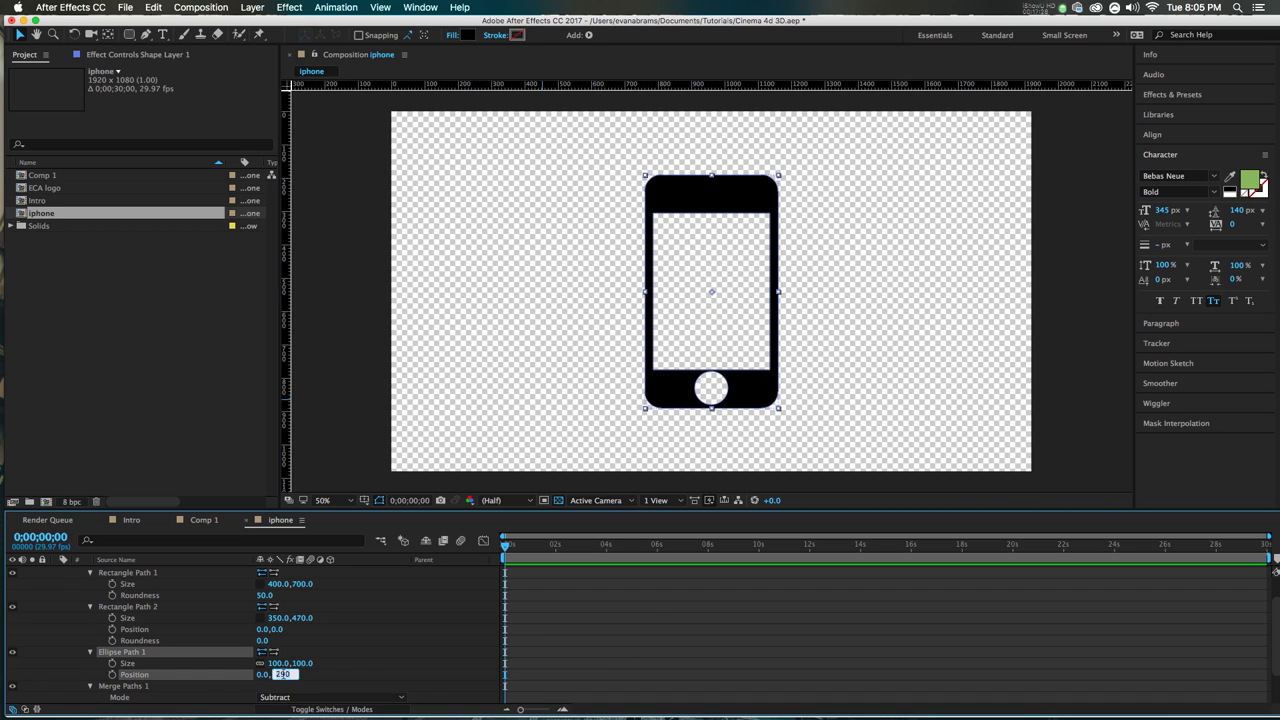
key("Down")
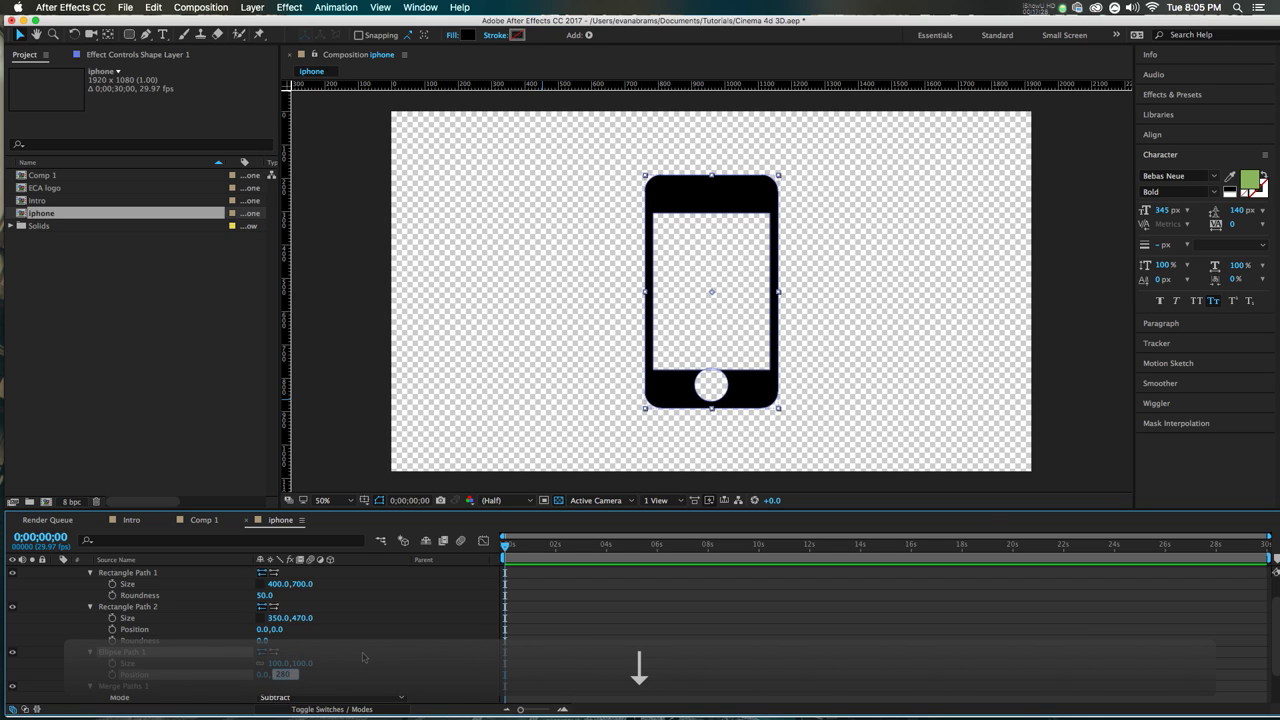
Step: Shrink the screen cut-out to 330 by 420
left_click(280, 618)
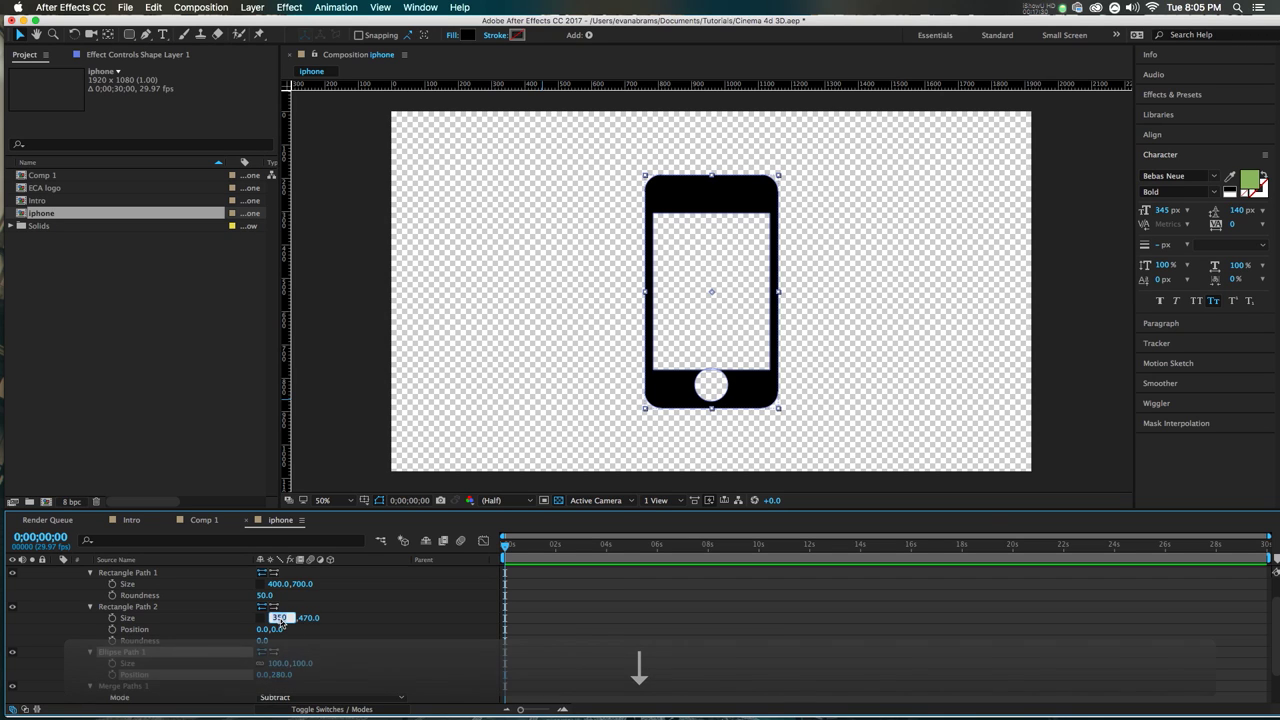
key("Down")
key("Down")
key("Down")
key("Up")
key("Tab")
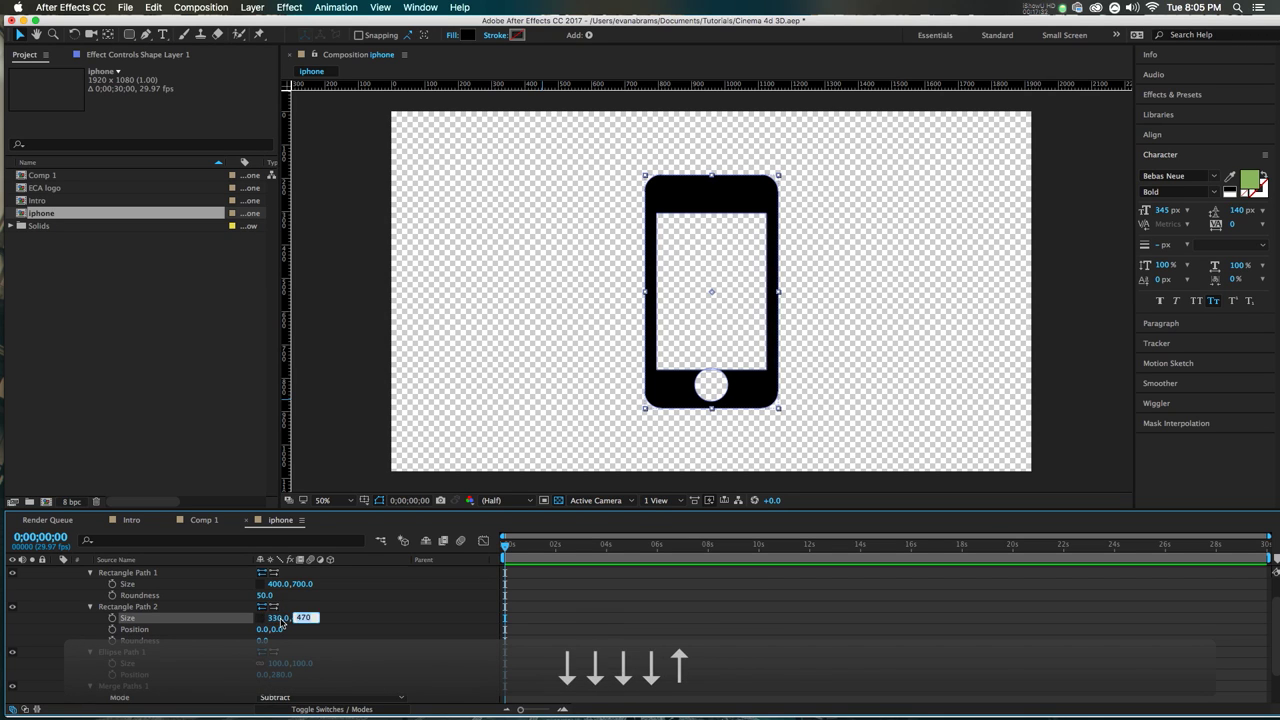
key("Up")
key("Down")
key("Down")
key("Down")
key("Down")
key("Down")
key("Down")
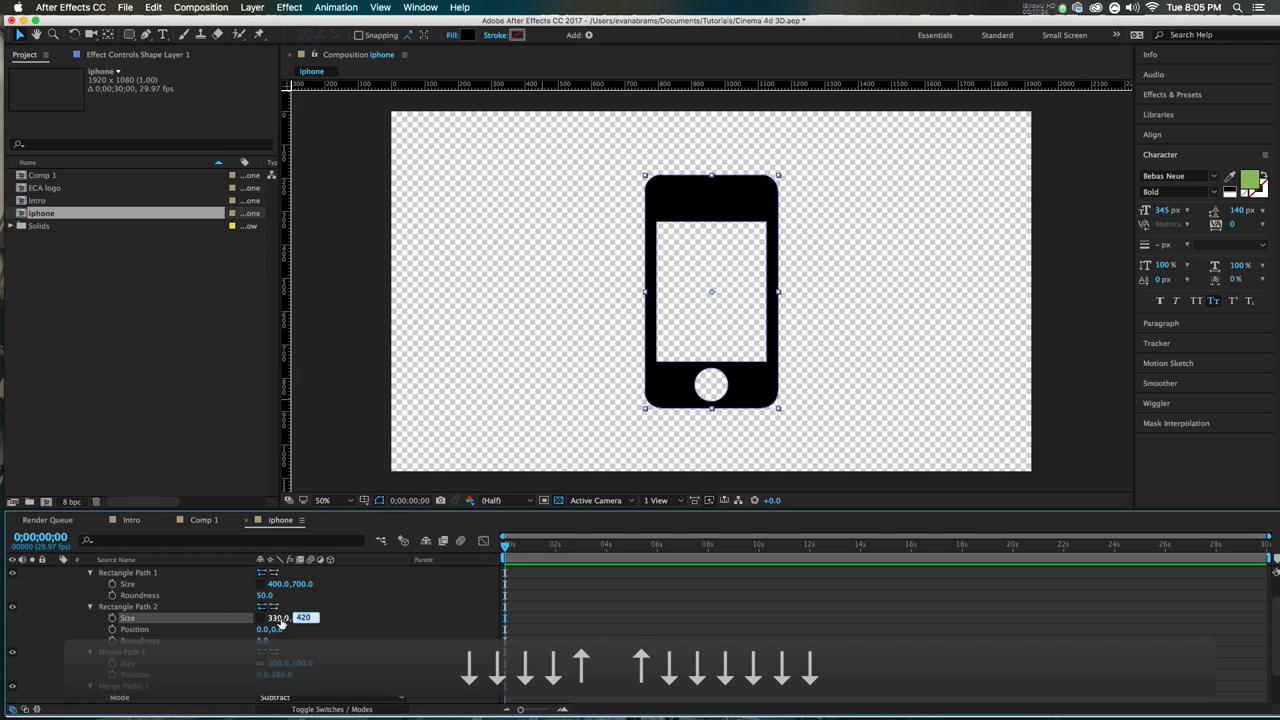
left_click(412, 628)
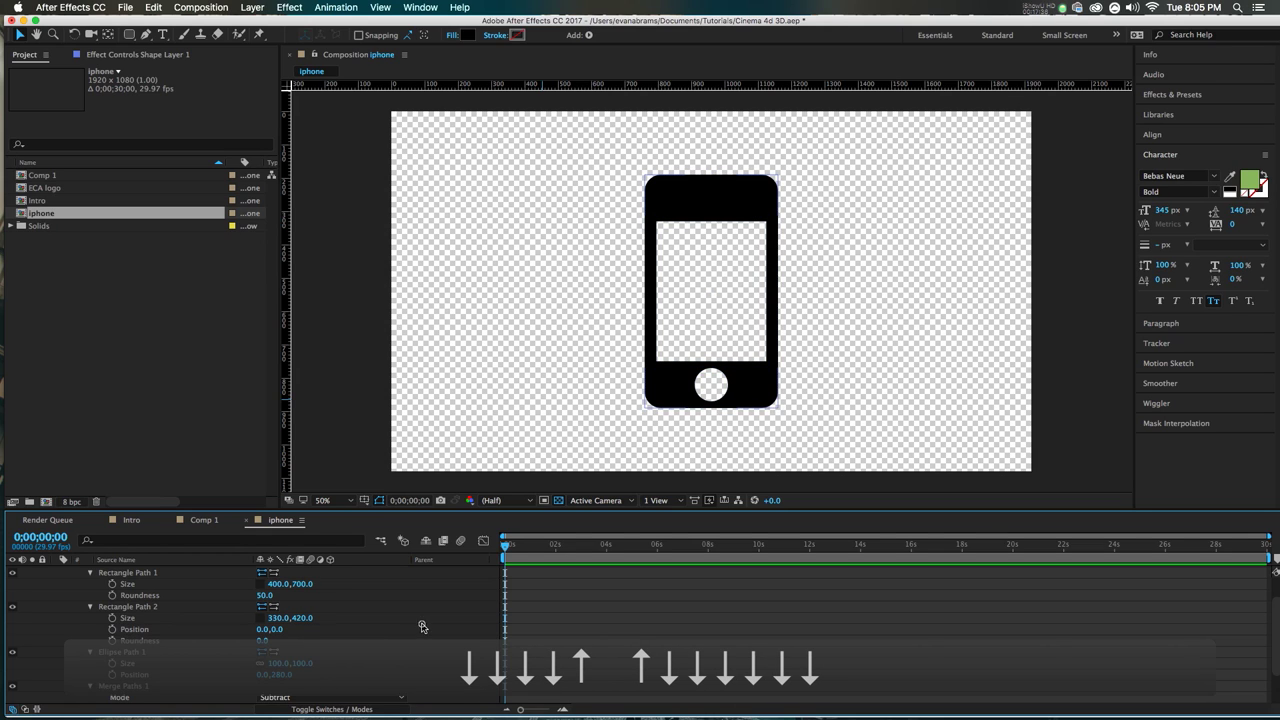
Step: Turn the phone shape layer into a 3D layer
left_click(775, 208)
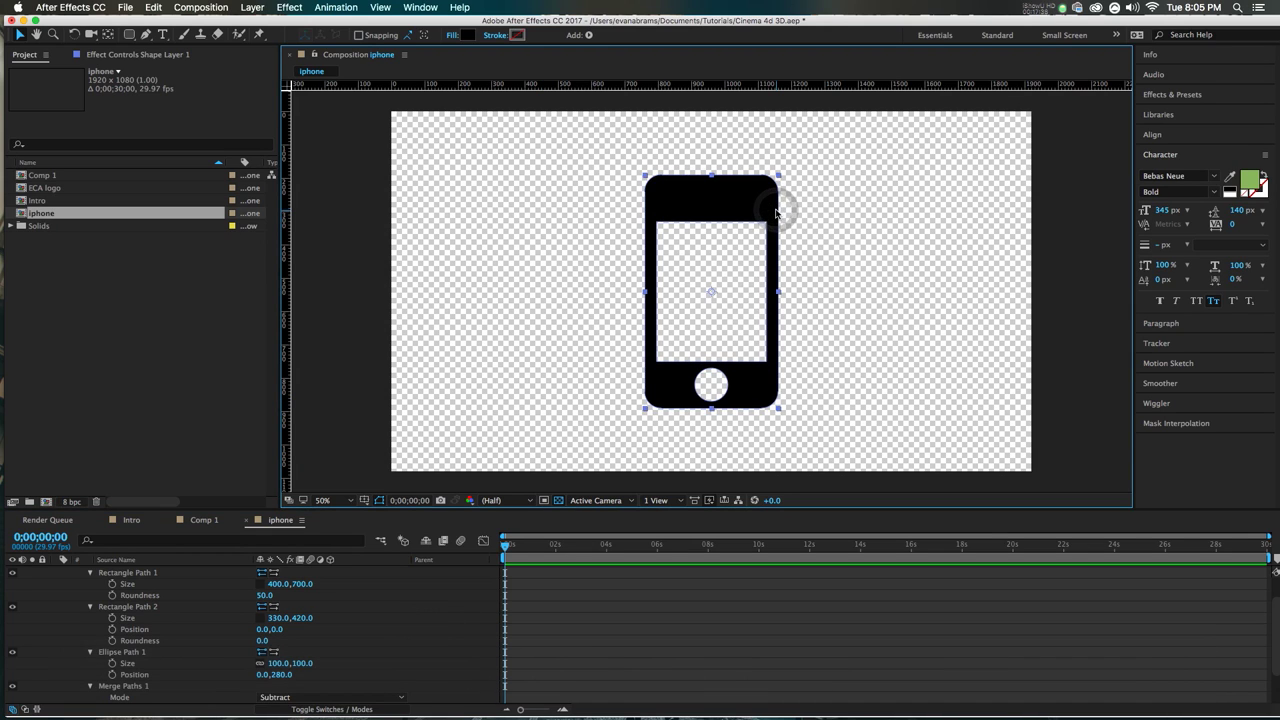
scroll(55, 645, "up", 2)
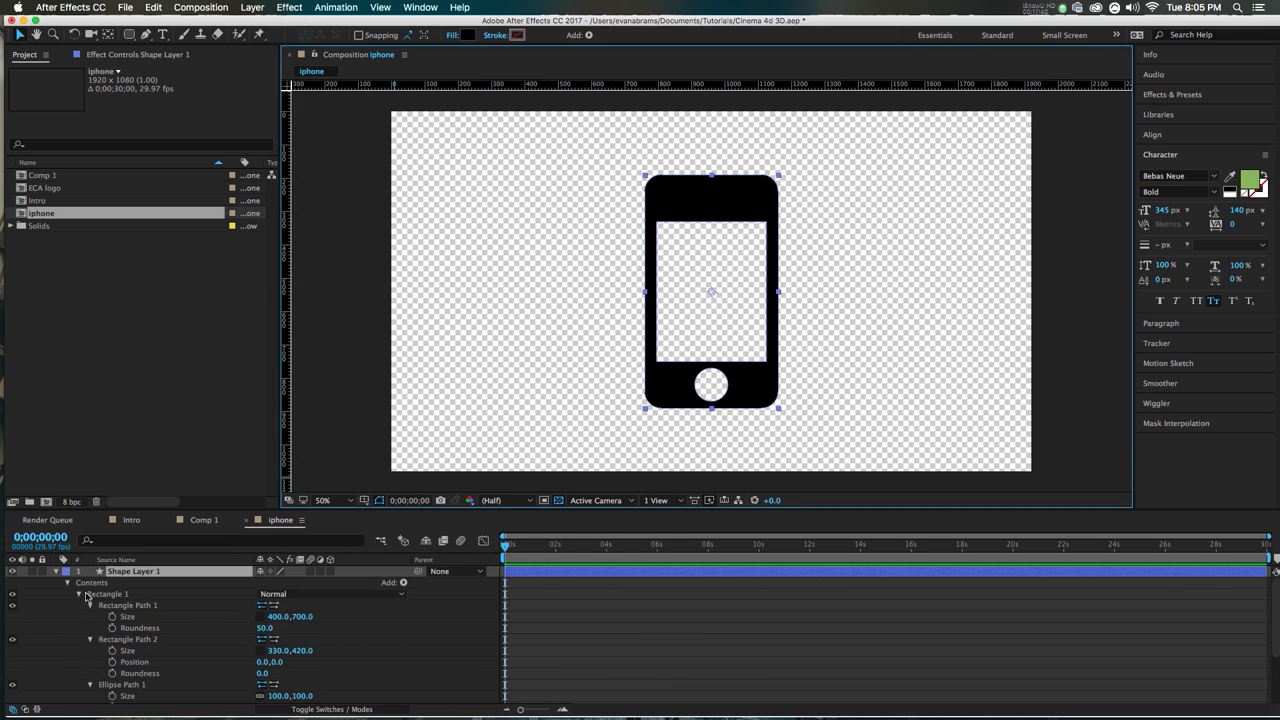
left_click(330, 571)
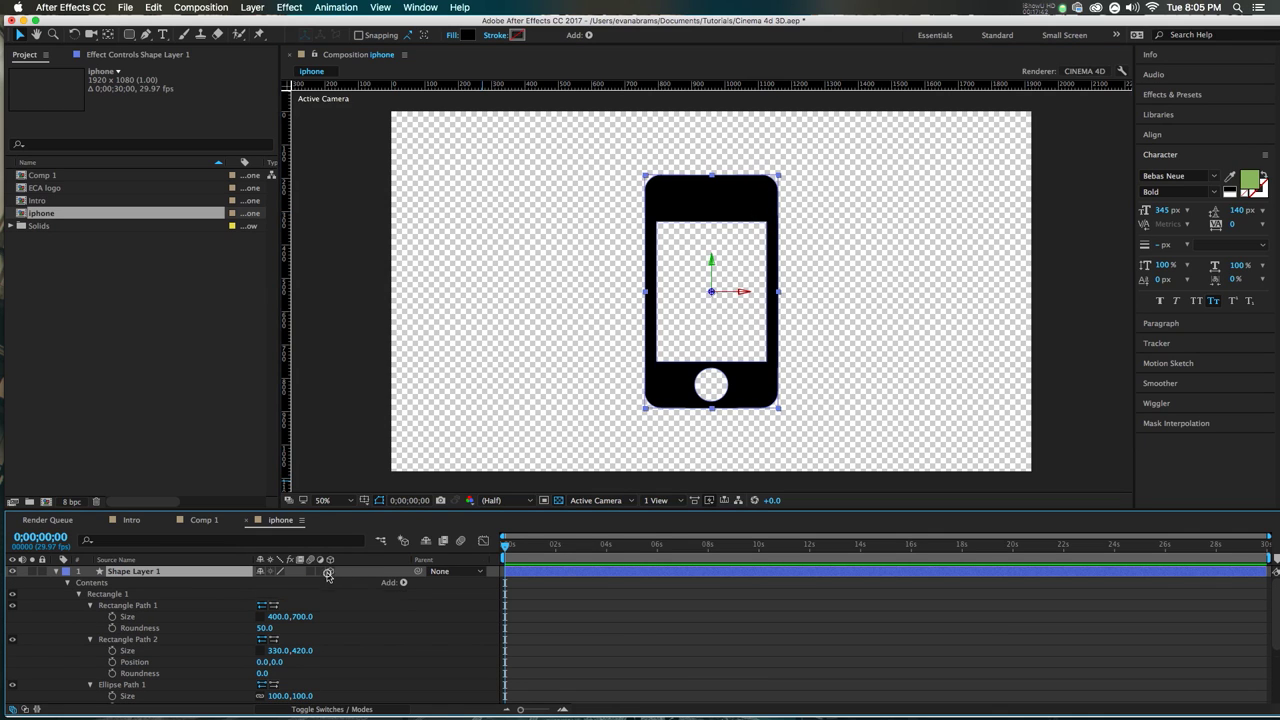
Step: Set the phone's extrusion depth to 50
key("a")
key("a")
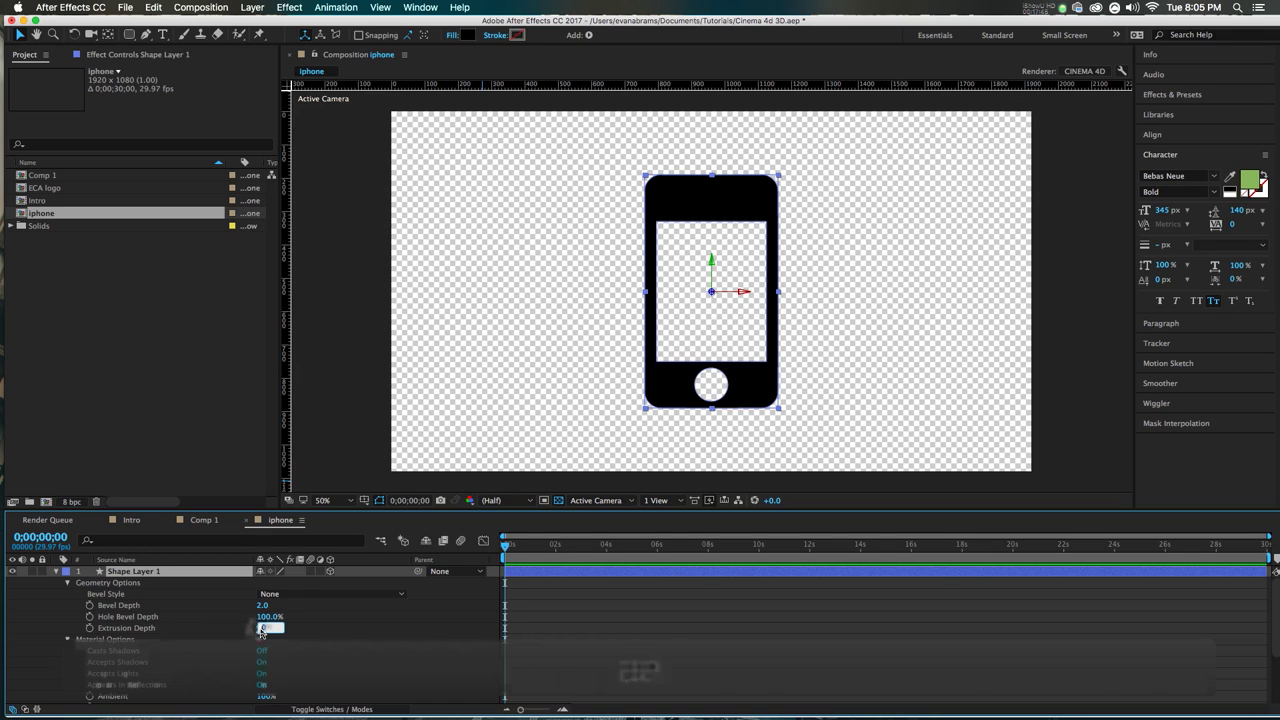
type("50")
key("Return")
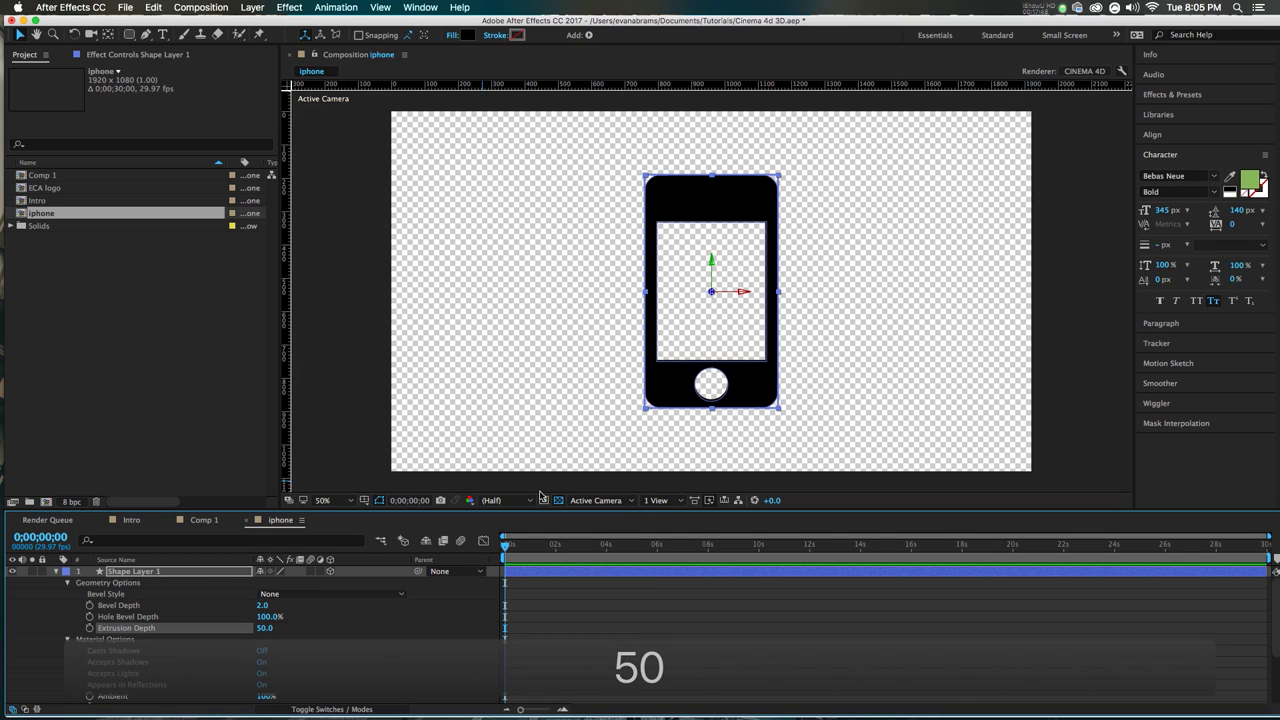
Step: Show the composition in the Custom View 1 perspective
left_click(600, 501)
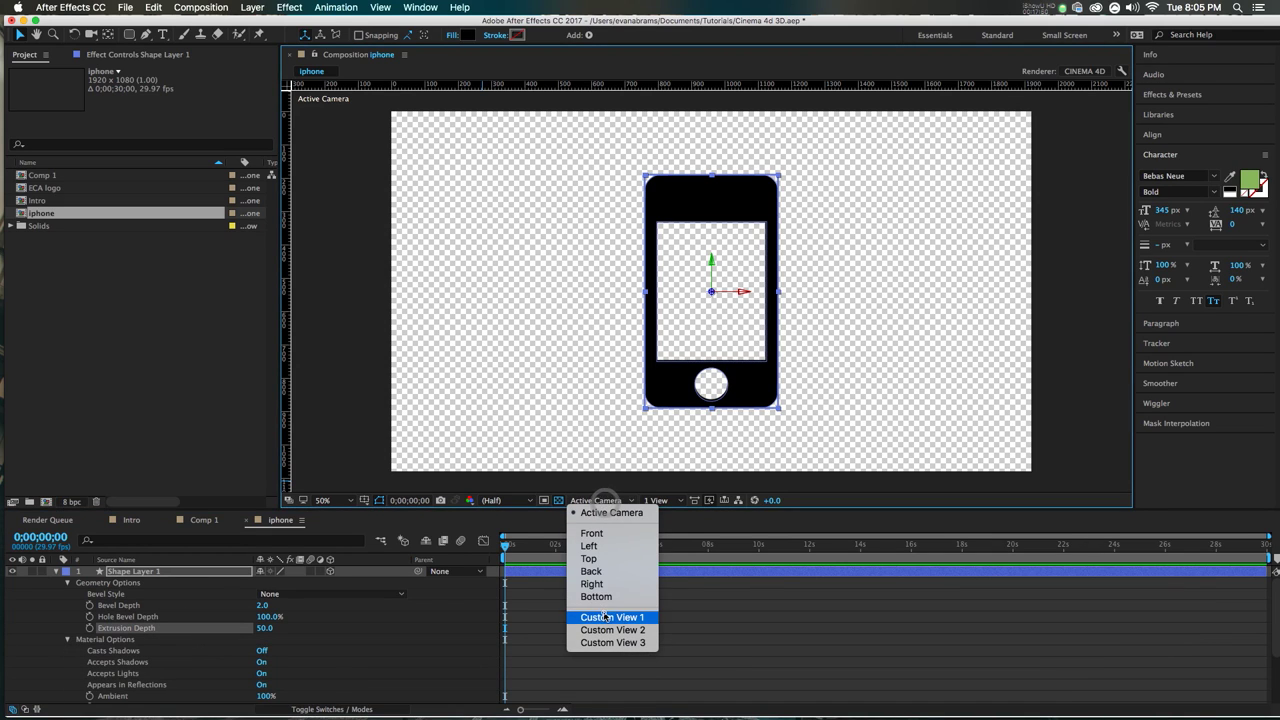
left_click(603, 613)
left_click(650, 618)
scroll(726, 277, "up", 2)
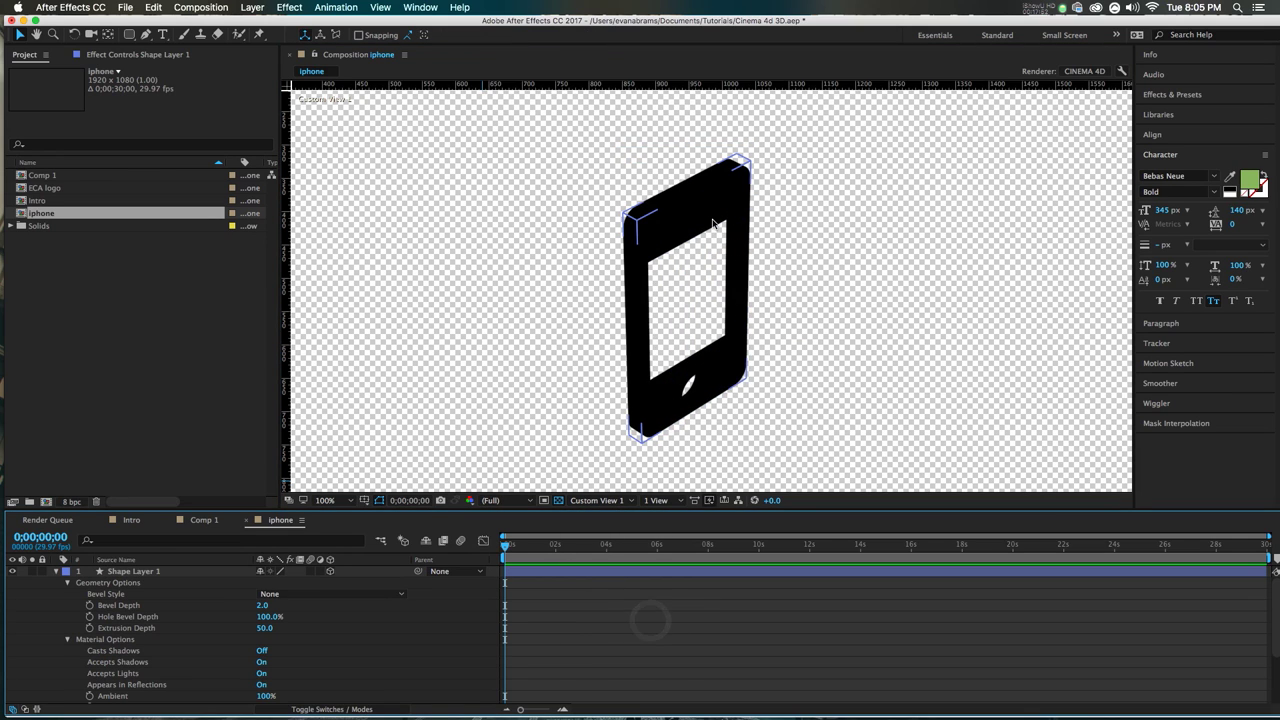
Step: Lighten the phone's black fill to a very dark grey, 050505
left_click(657, 210)
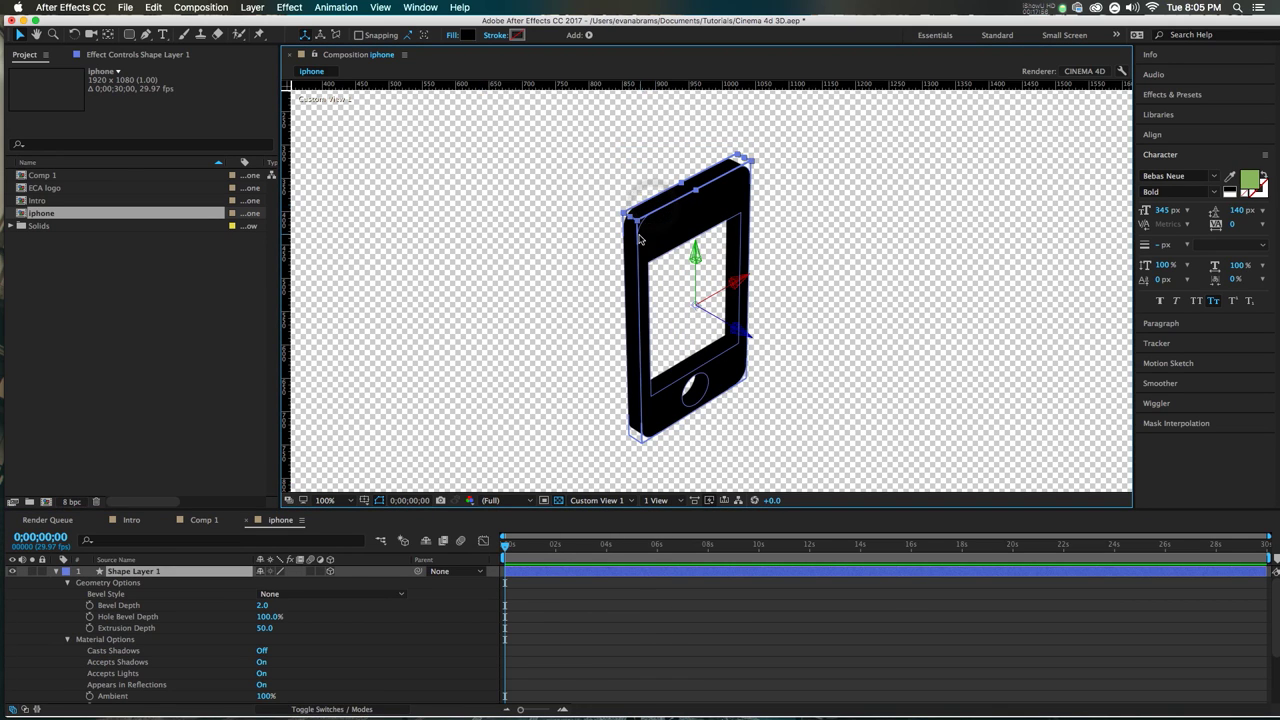
left_click(468, 35)
mouse_move(24, 268)
left_mouse_down()
mouse_move(14, 255)
mouse_move(6, 268)
left_mouse_up()
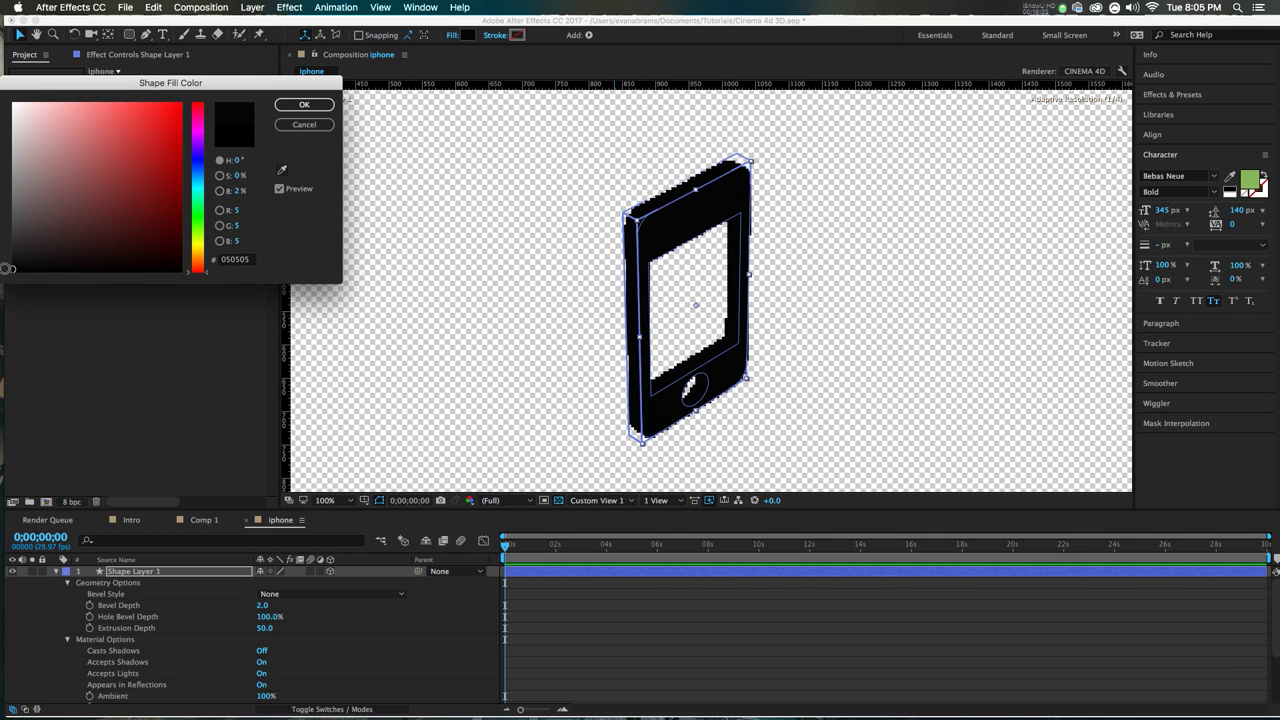
left_click(304, 104)
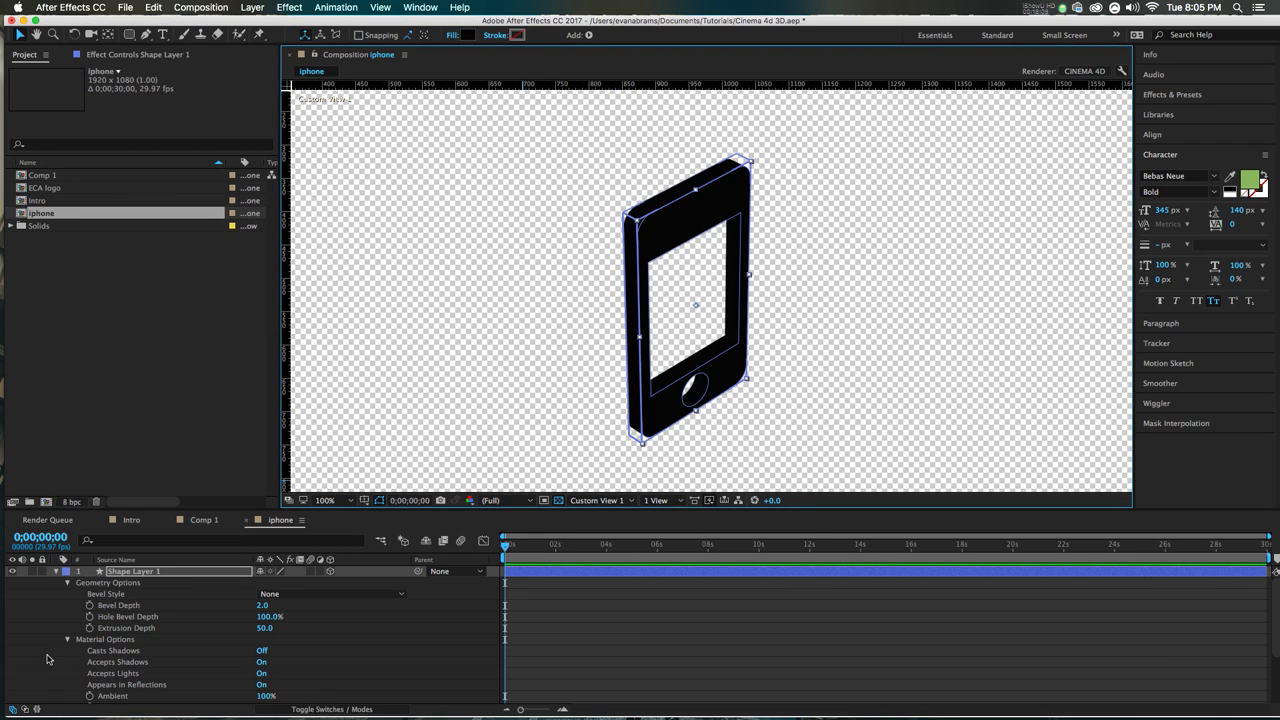
Step: Add a Side Color property to the Rectangle 1 group
left_click(67, 582)
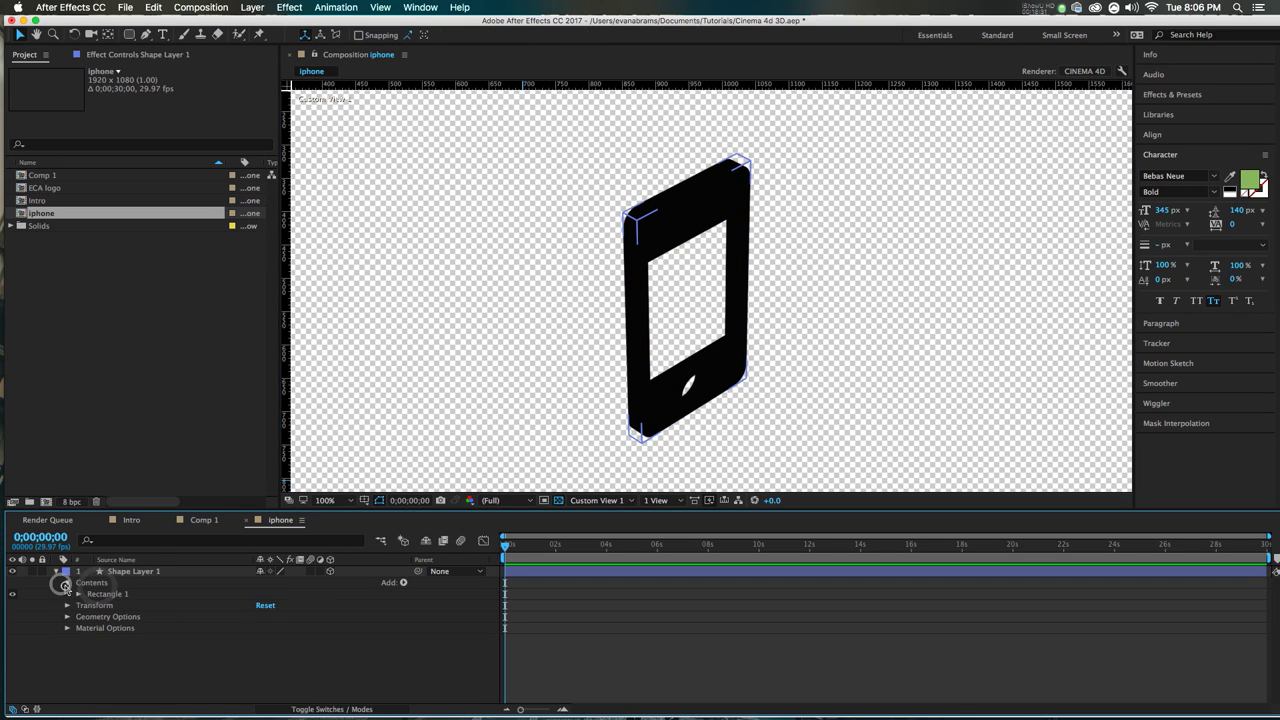
left_click(67, 582)
left_click(97, 593)
left_click(403, 582)
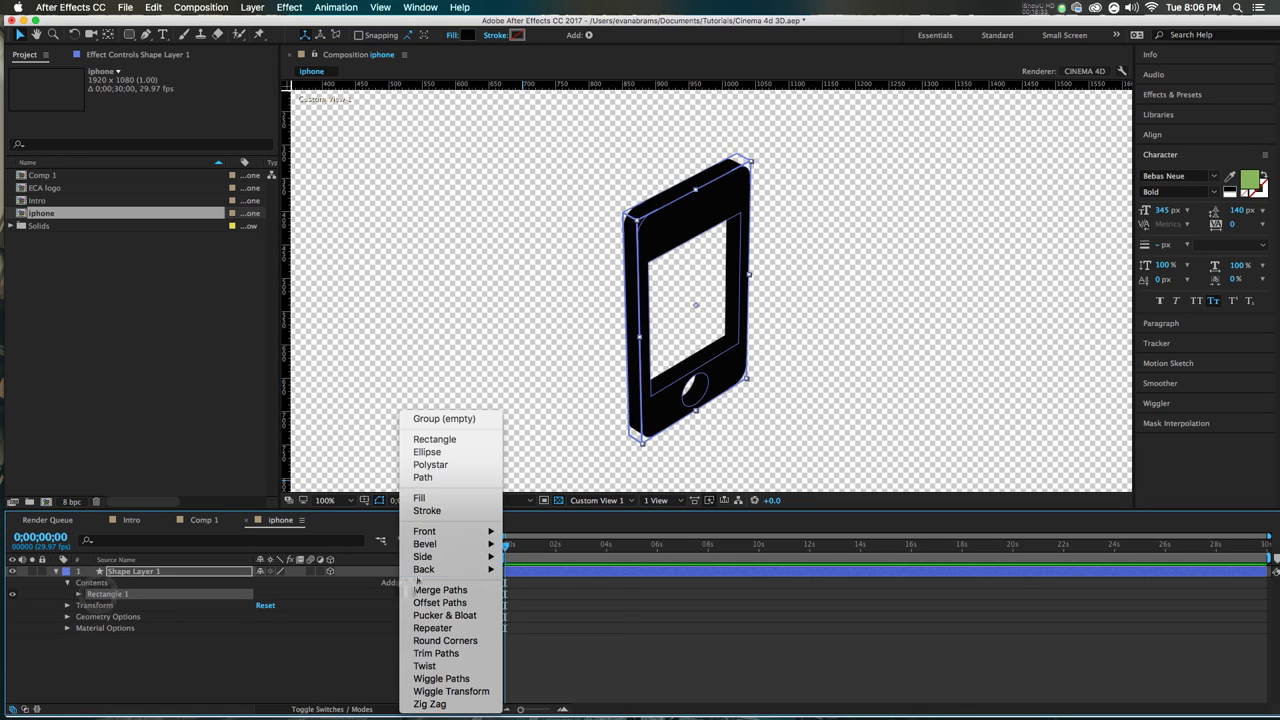
mouse_move(423, 557)
left_click(538, 558)
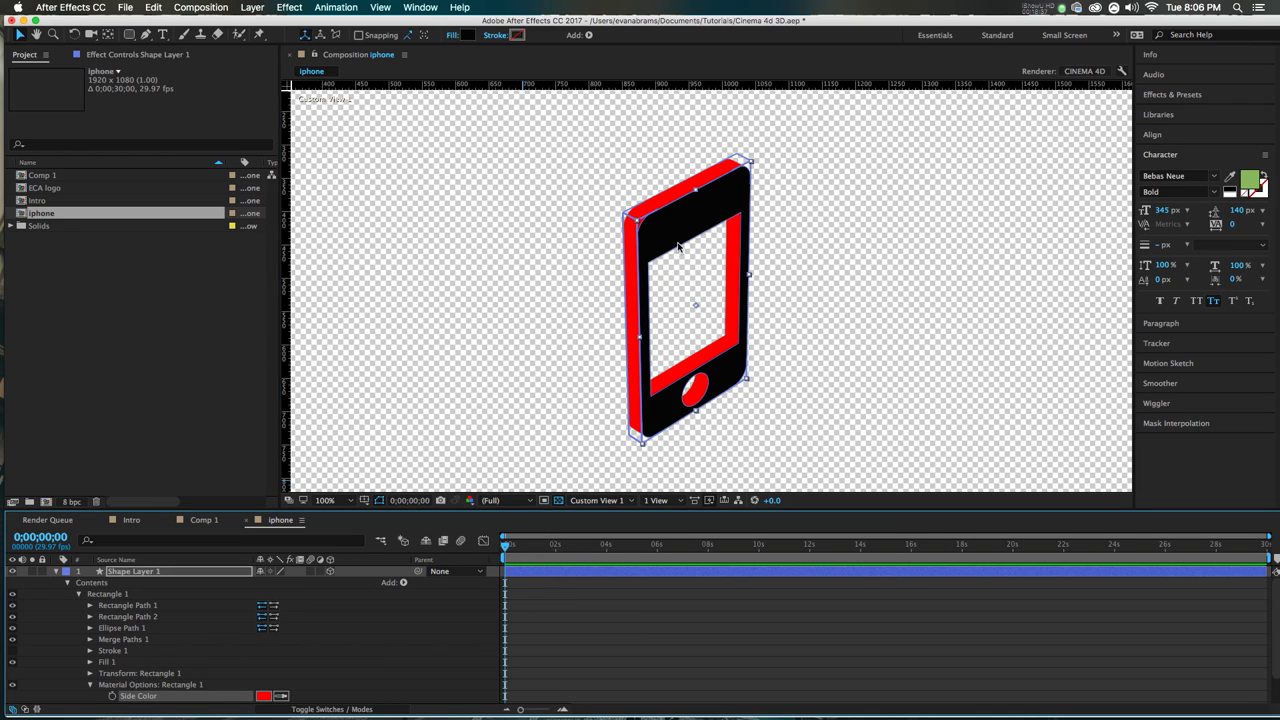
Step: Set the side colour to dark grey 1D1D1D
left_click(277, 696)
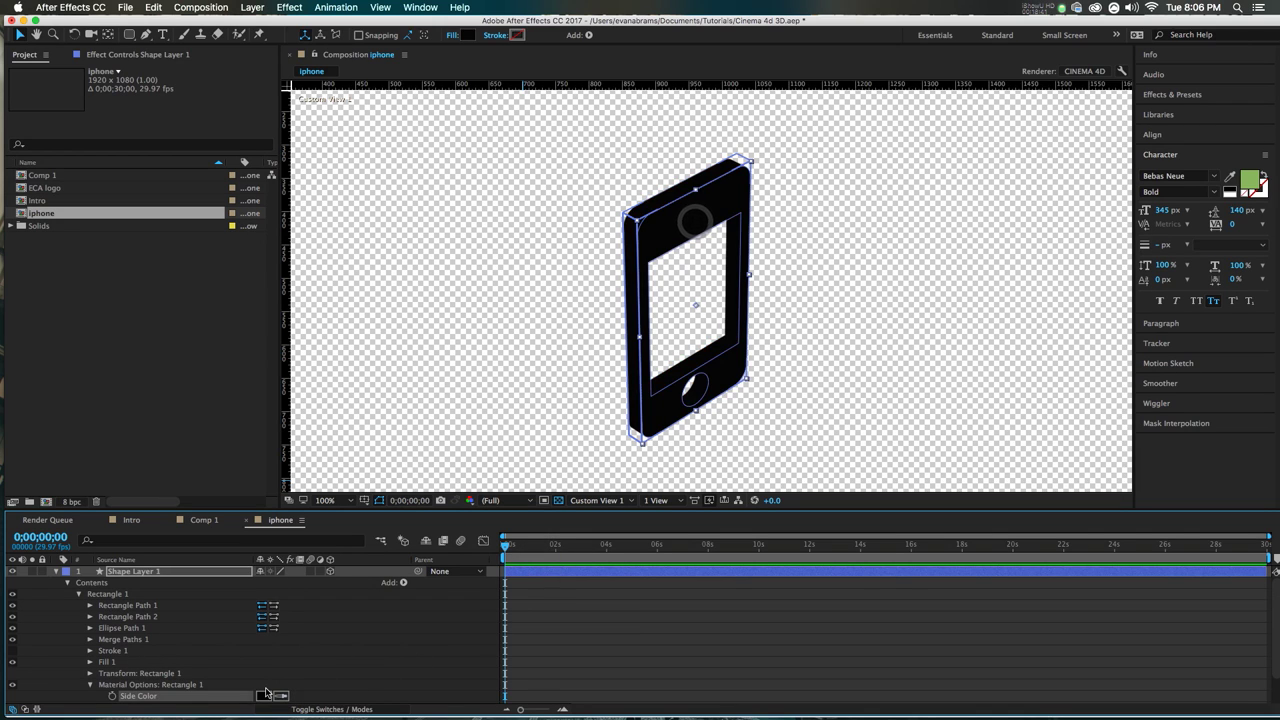
left_click(697, 218)
left_click(266, 695)
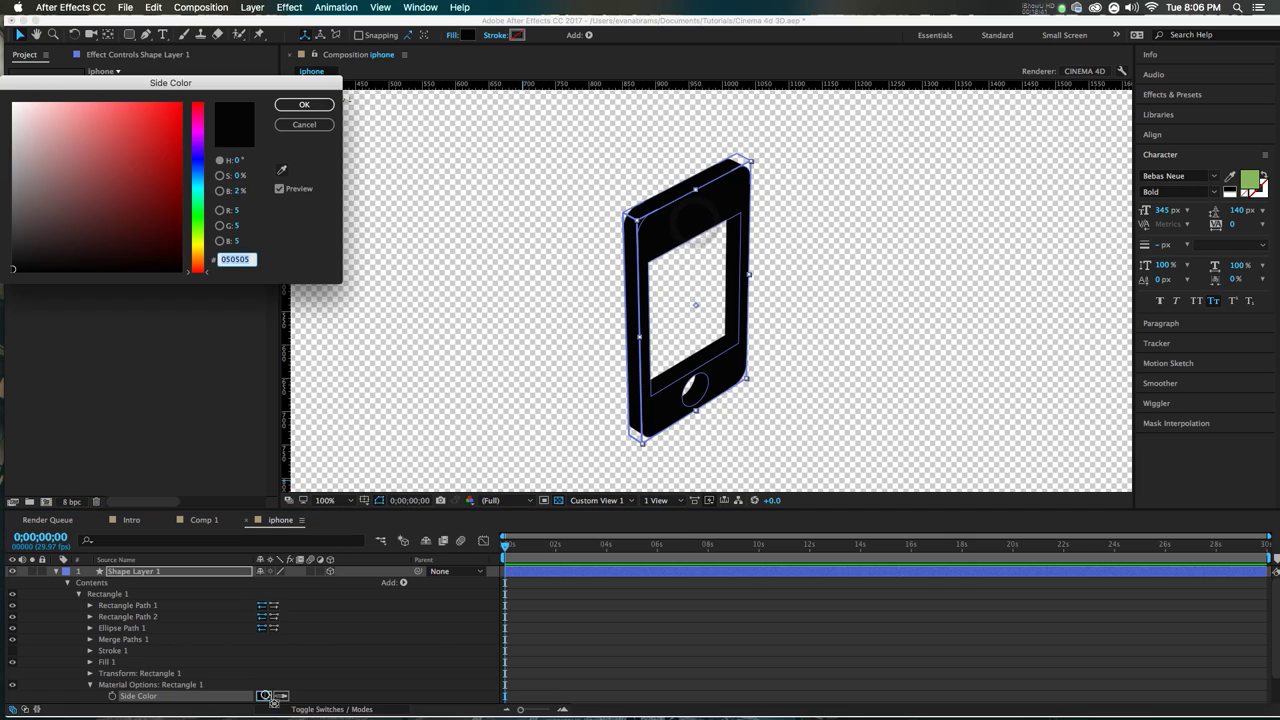
left_click(220, 190)
left_click(200, 266)
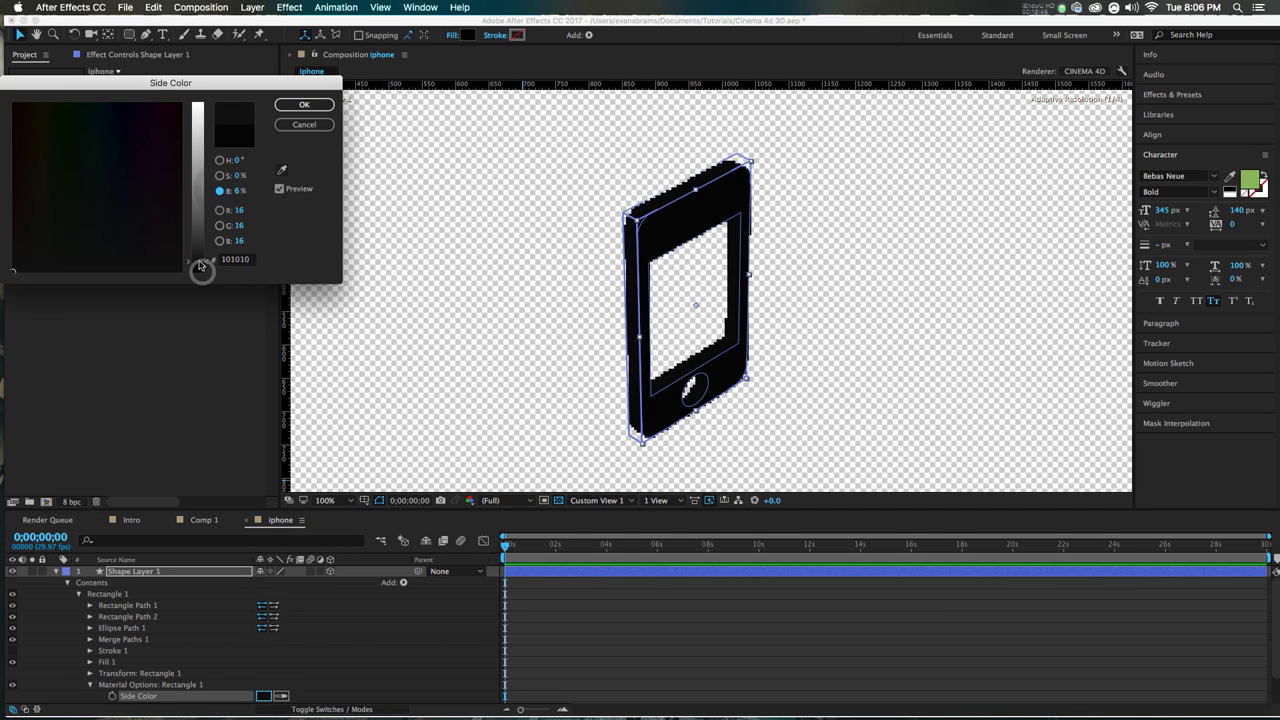
left_click_drag(200, 266, 200, 256)
left_click(305, 105)
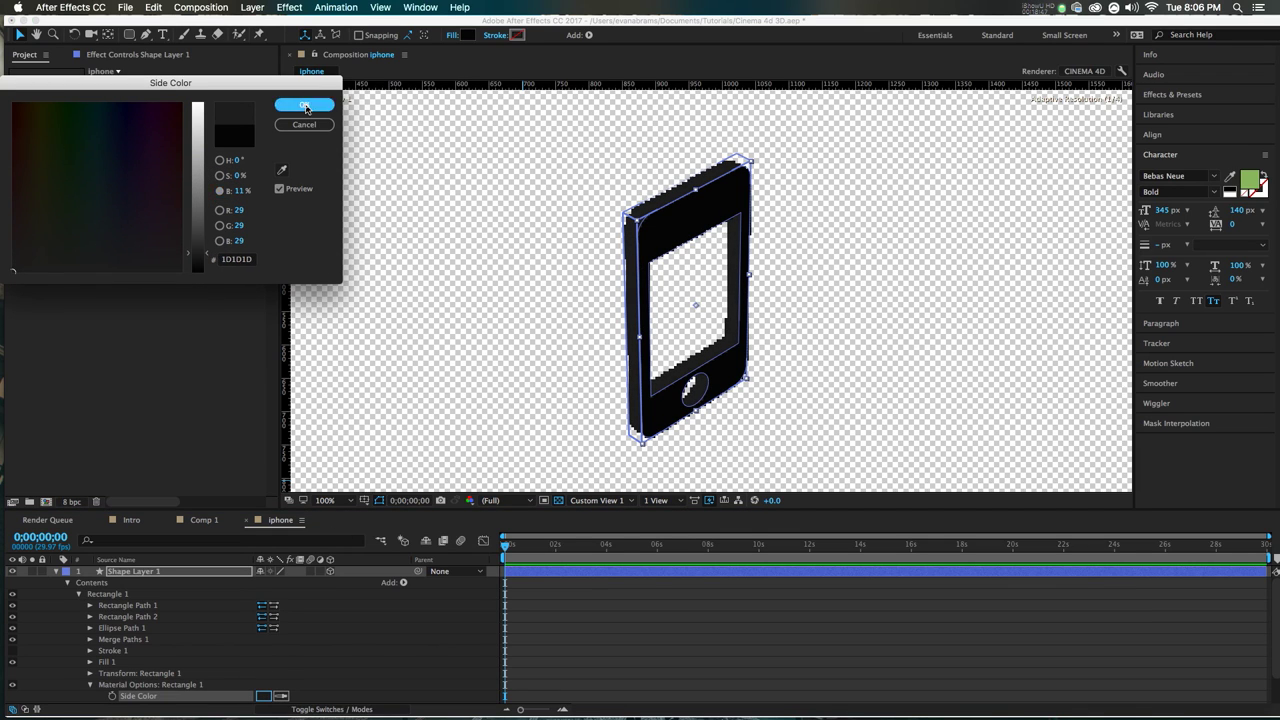
scroll(713, 278, "up", 3)
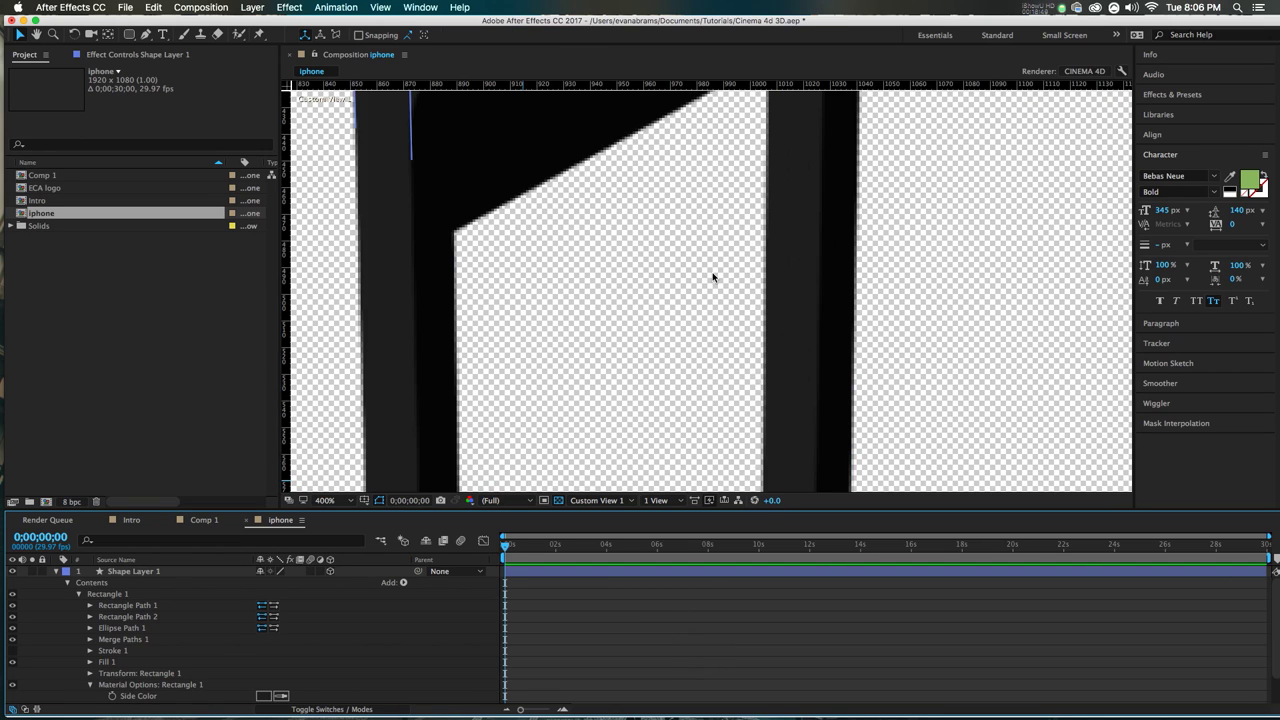
scroll(713, 278, "down", 4)
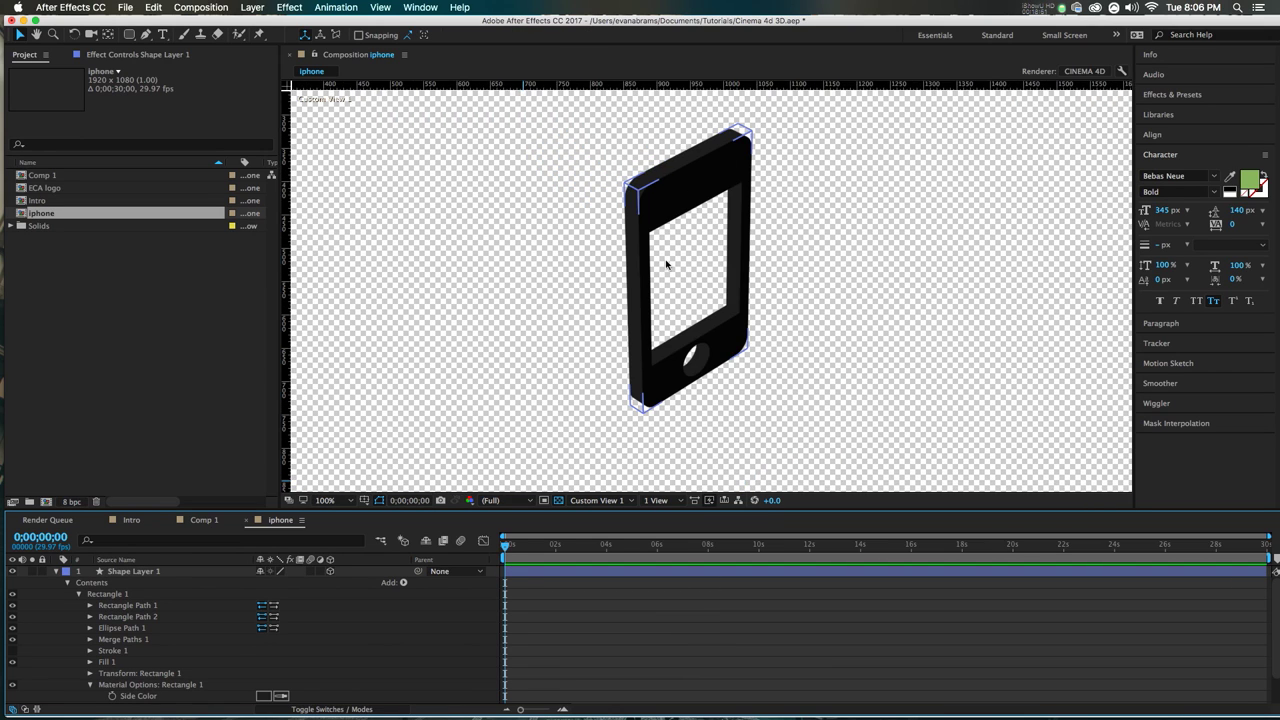
left_click(666, 266)
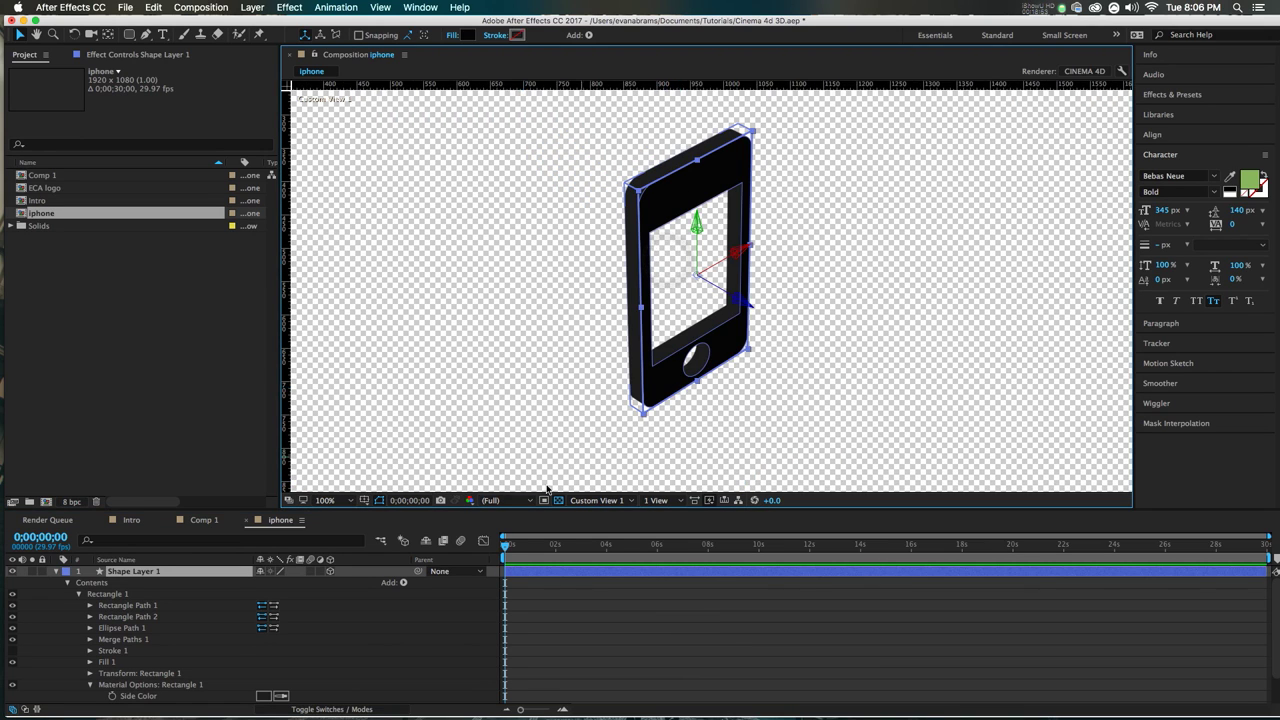
Step: Rename the phone layer to 'case'
left_click(56, 571)
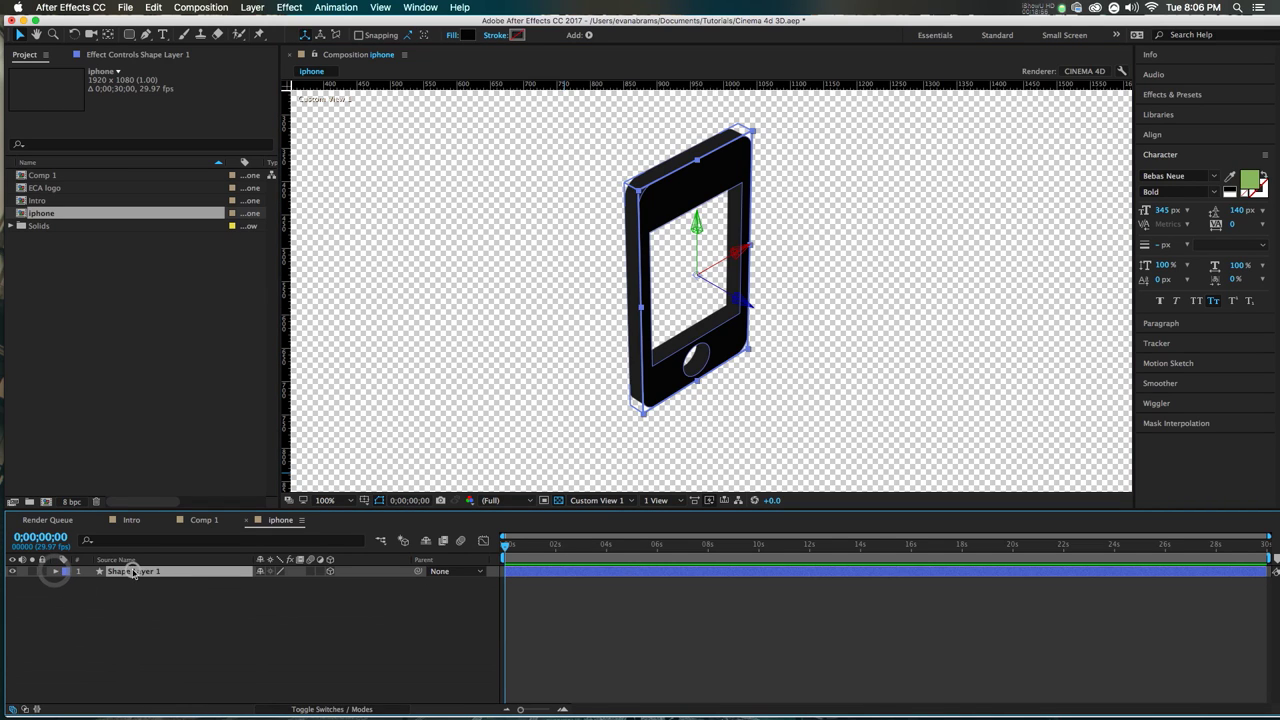
key("Return")
type("case")
key("Return")
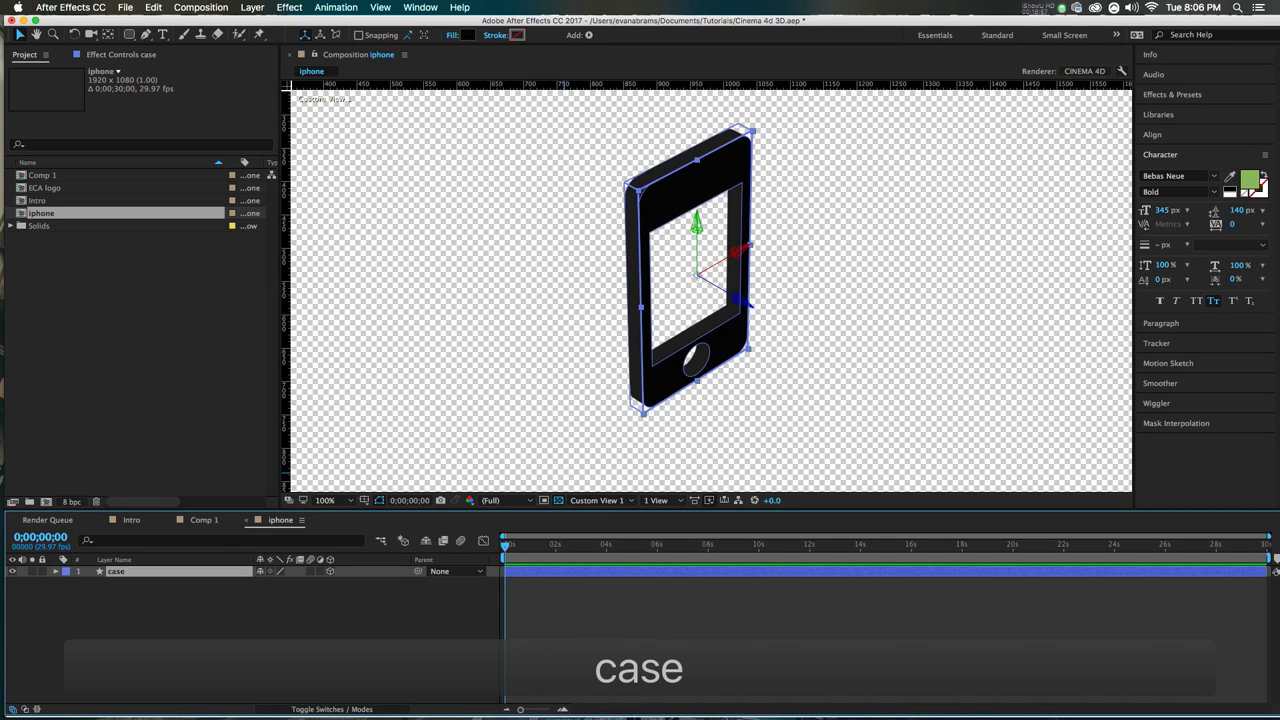
Step: Add a new full-frame 3D rectangle shape layer with a grey fill
left_click(223, 648)
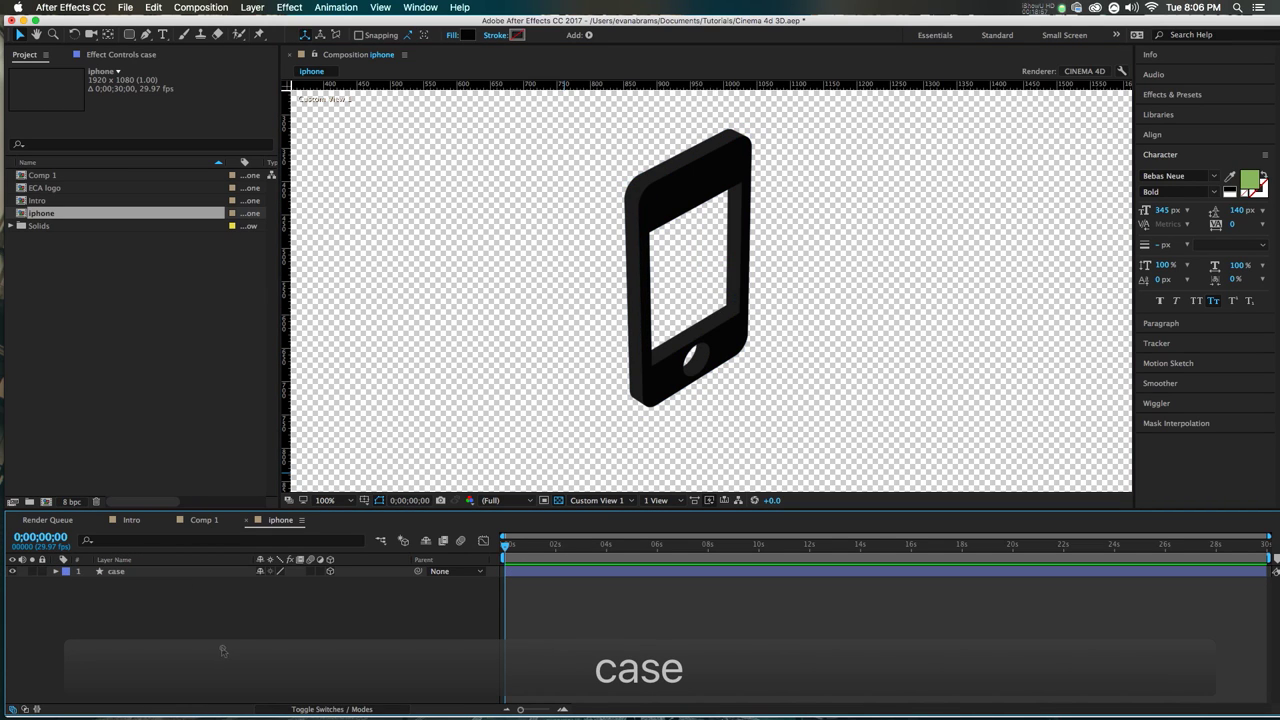
left_click(133, 37)
double_click(128, 34)
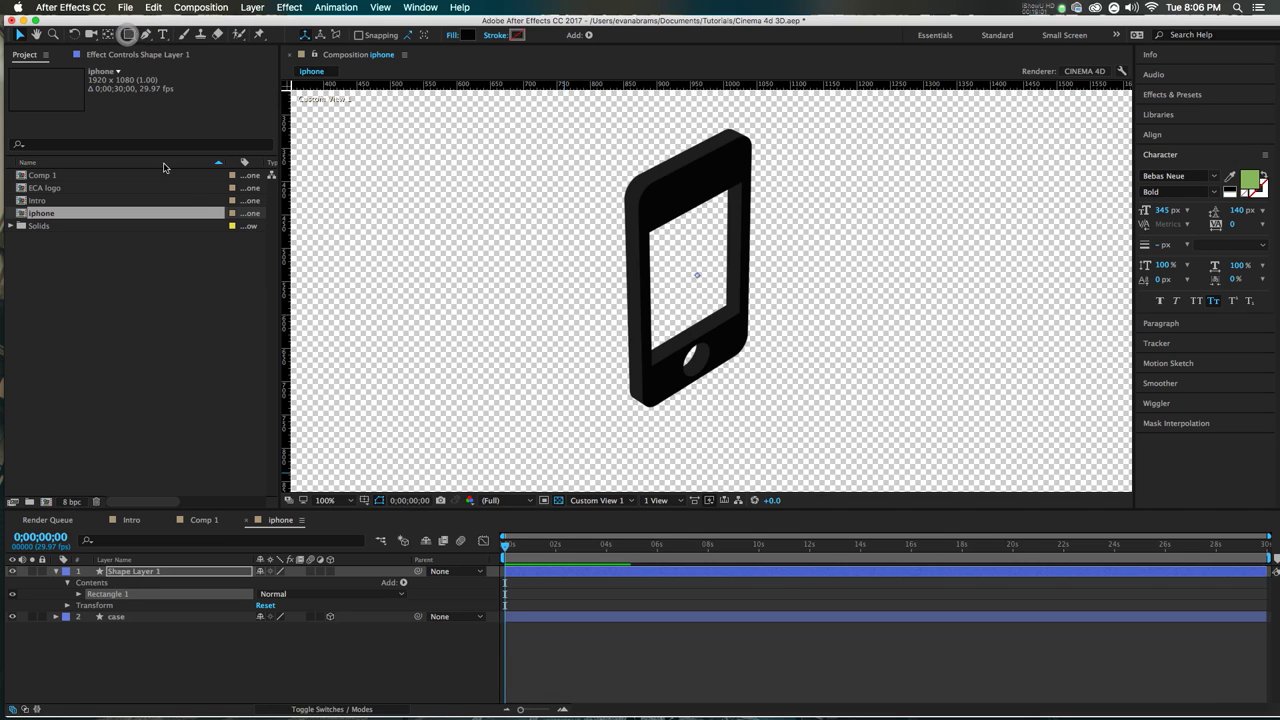
left_click(330, 571)
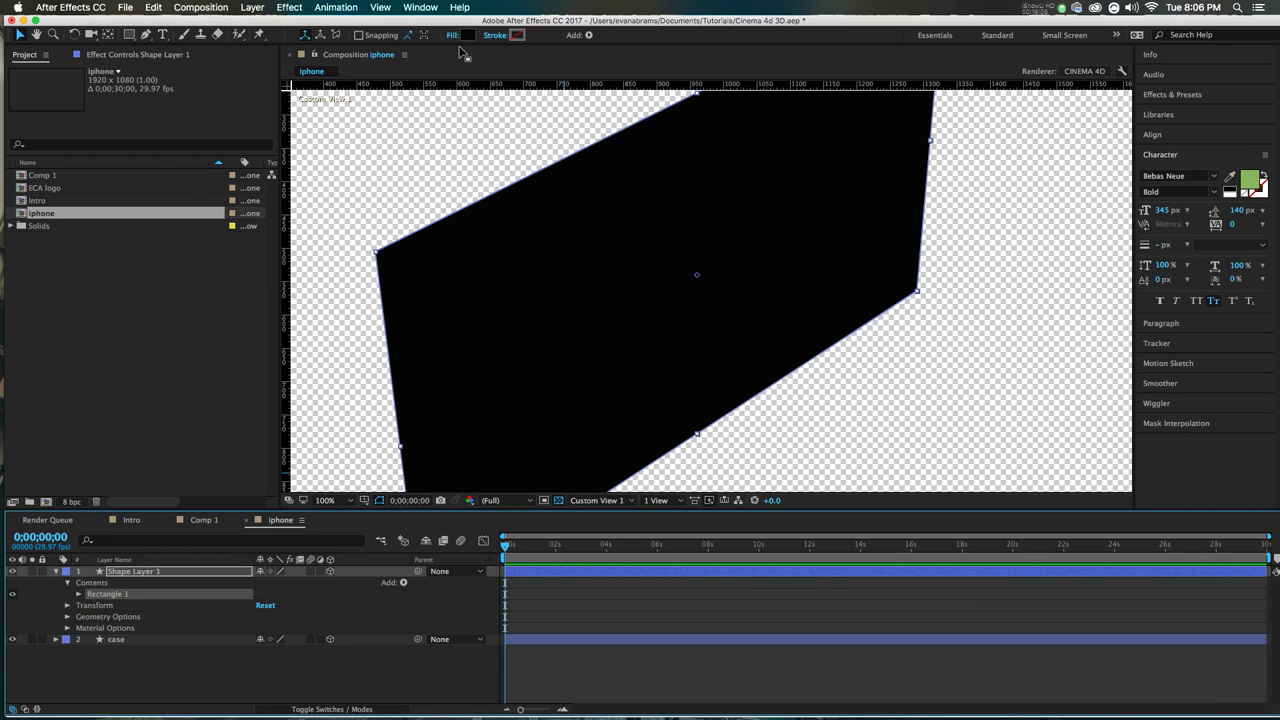
left_click(463, 35)
left_click(196, 181)
left_click(304, 104)
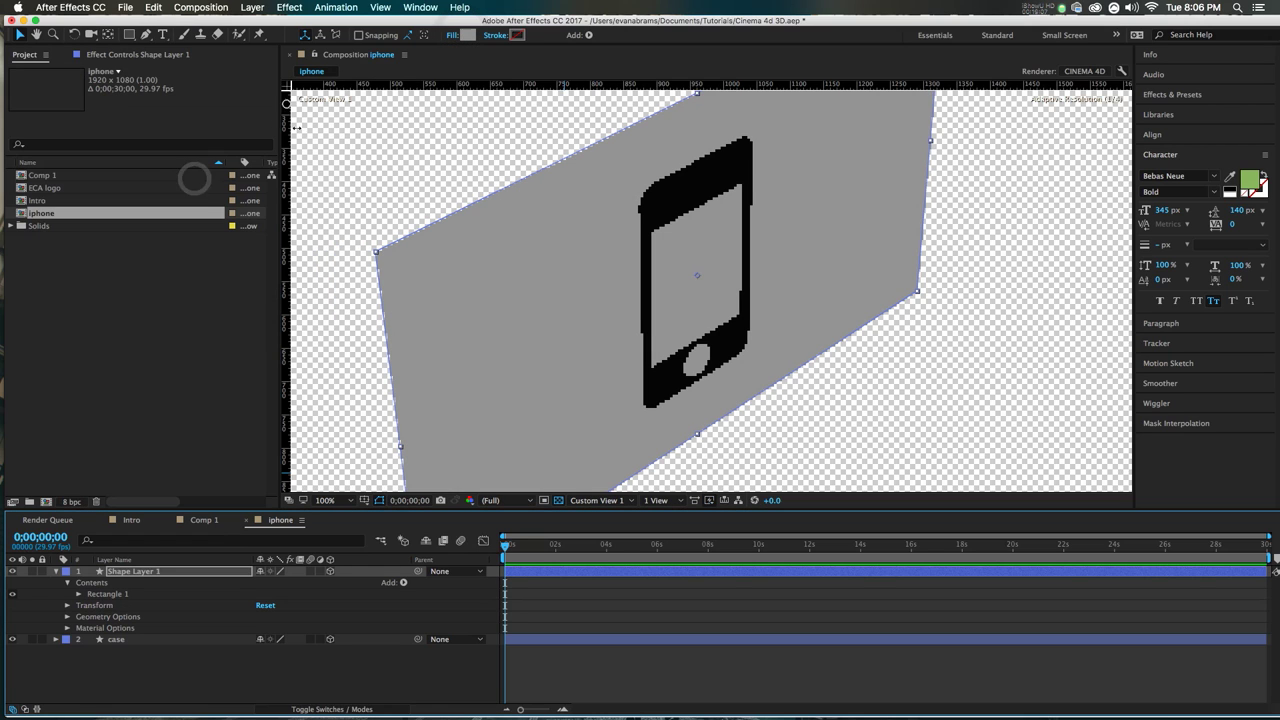
Step: Resize the grey screen rectangle to 356 by 669
key("u")
key("u")
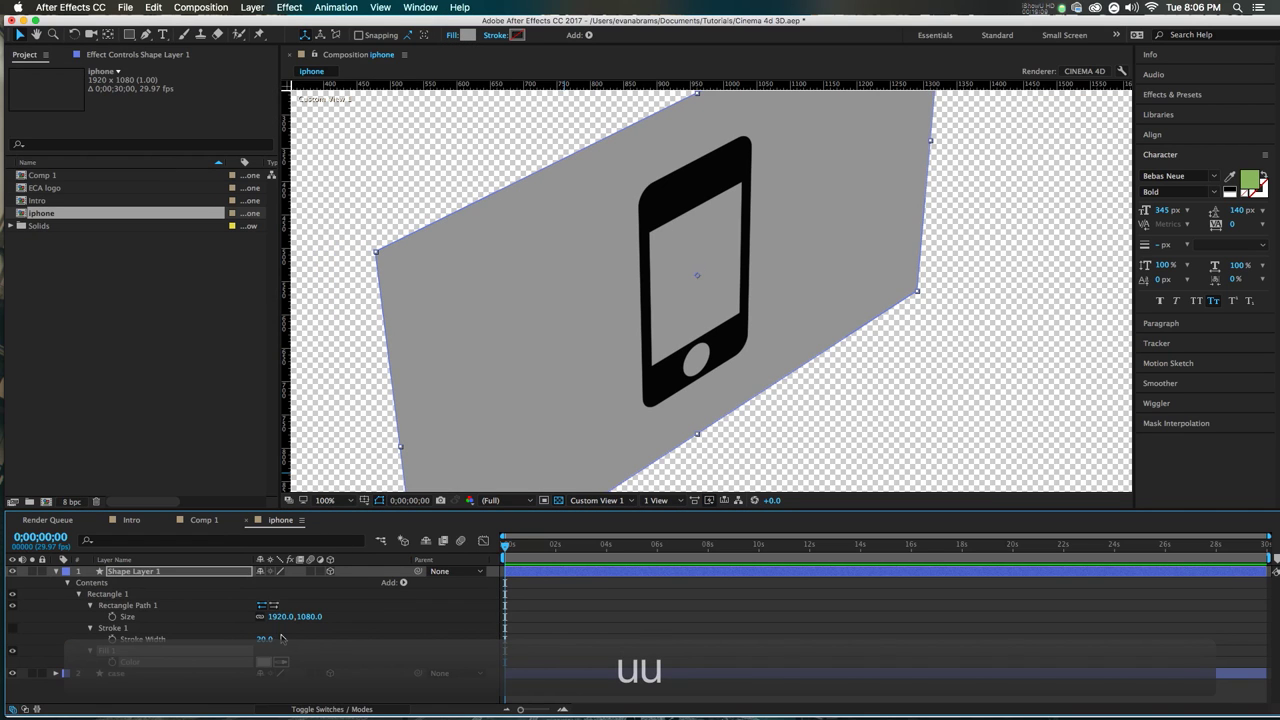
left_click_drag(260, 616, 166, 616)
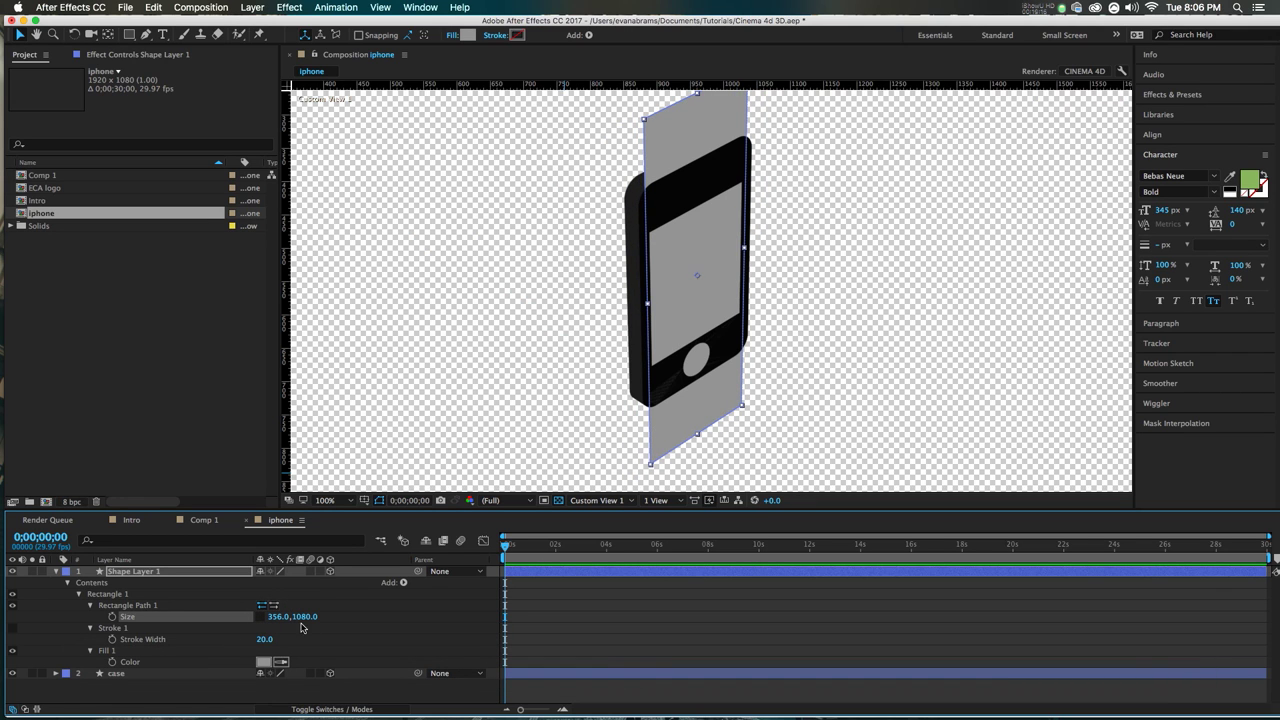
left_click_drag(304, 616, 743, 663)
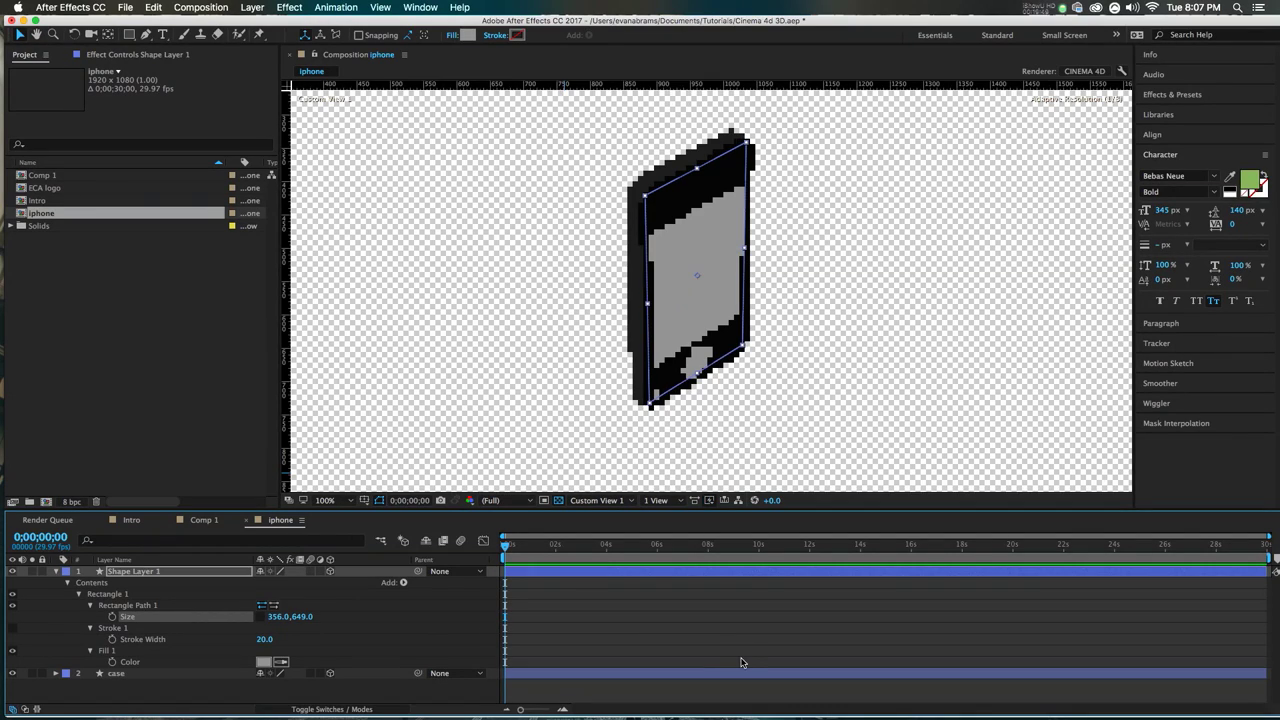
left_click(675, 610)
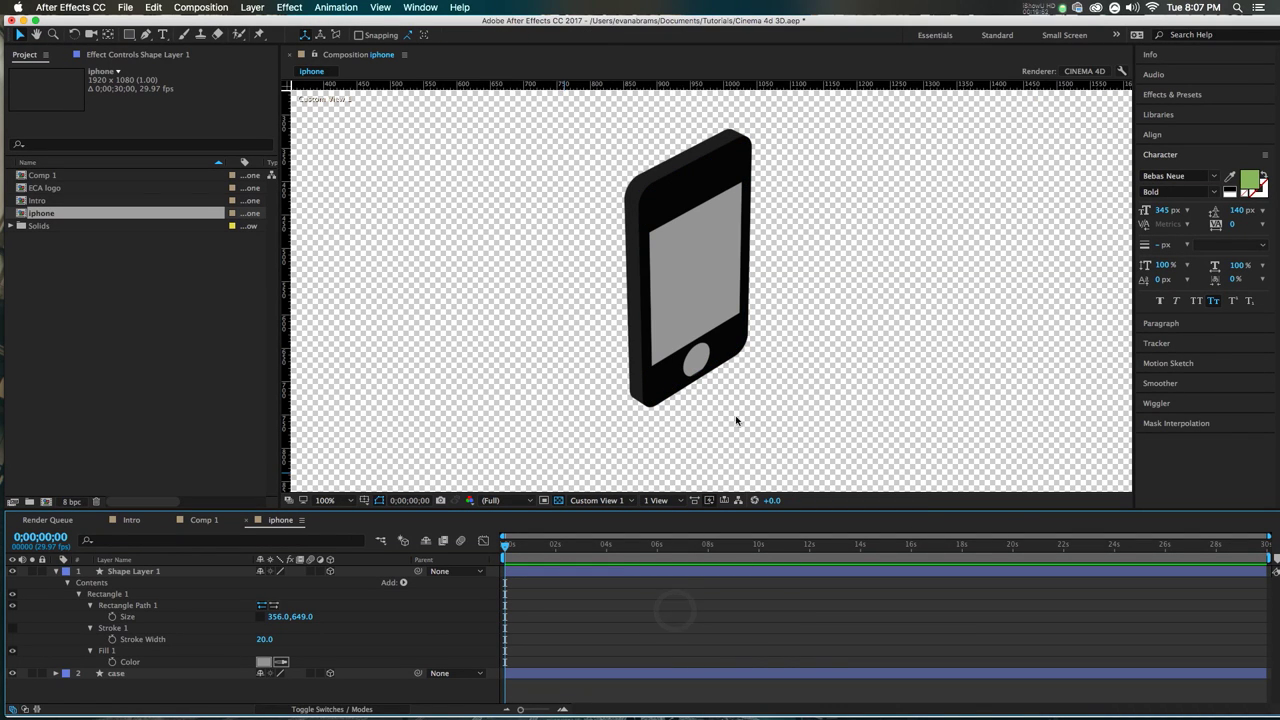
scroll(724, 380, "up", 2)
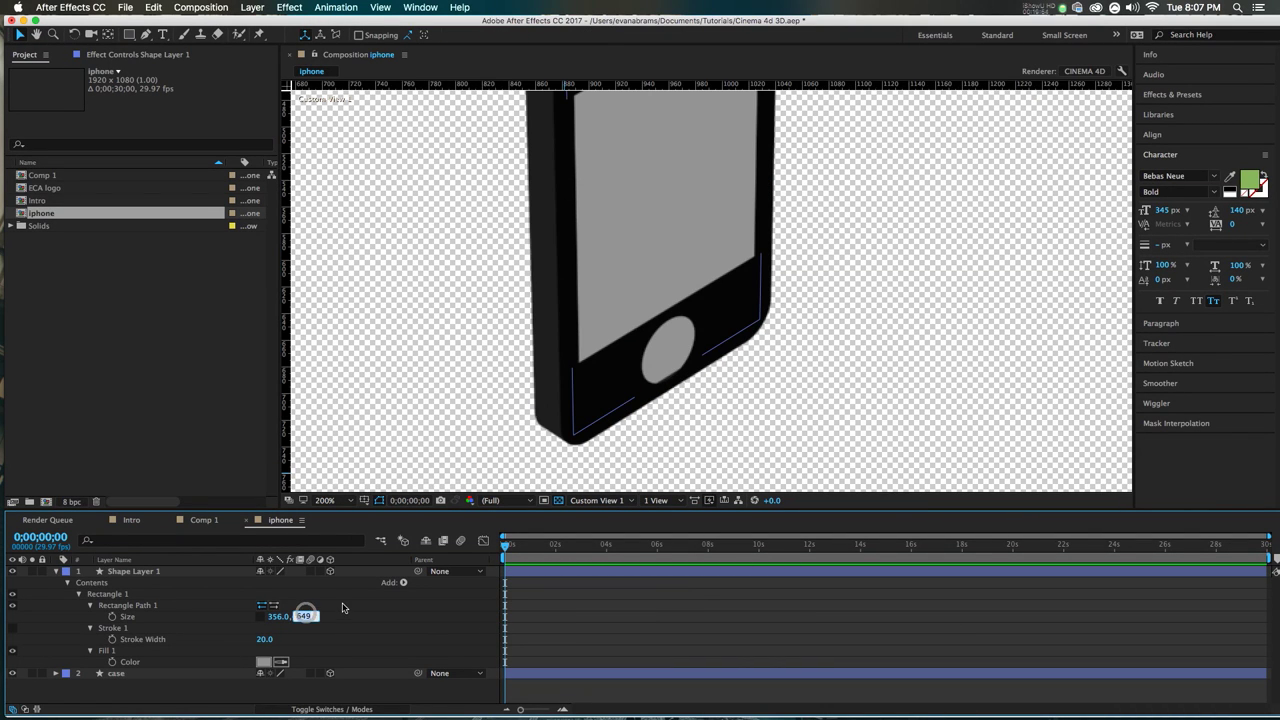
key("shift+Up")
key("shift+Up")
key("shift+Up")
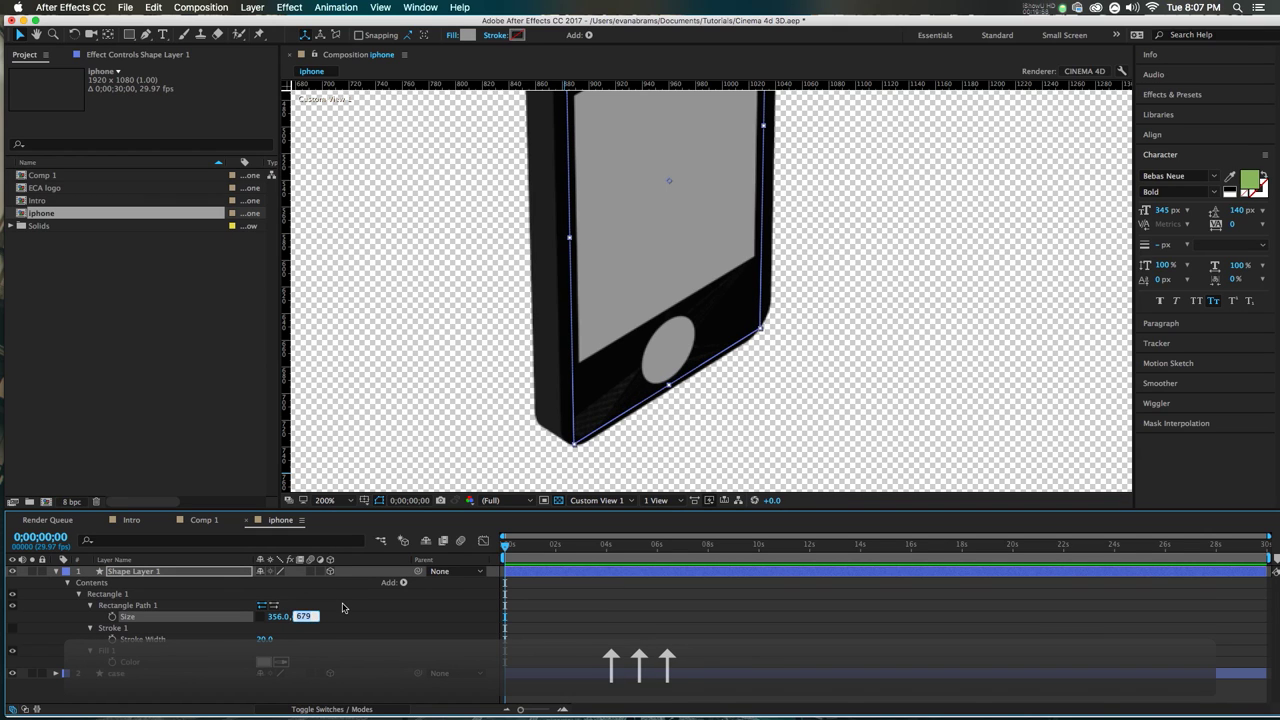
key("shift+Down")
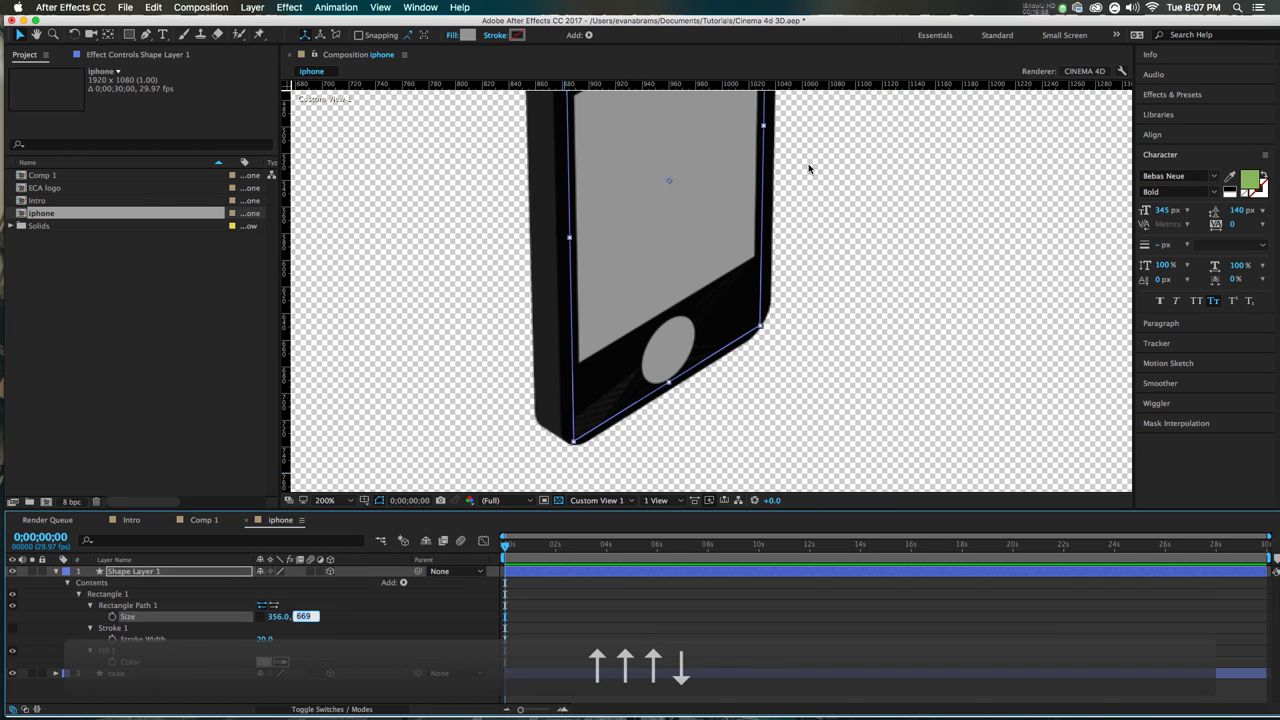
left_click(449, 603)
Step: Set the screen's Z position to 20 and parent it to the case layer
left_click(540, 568)
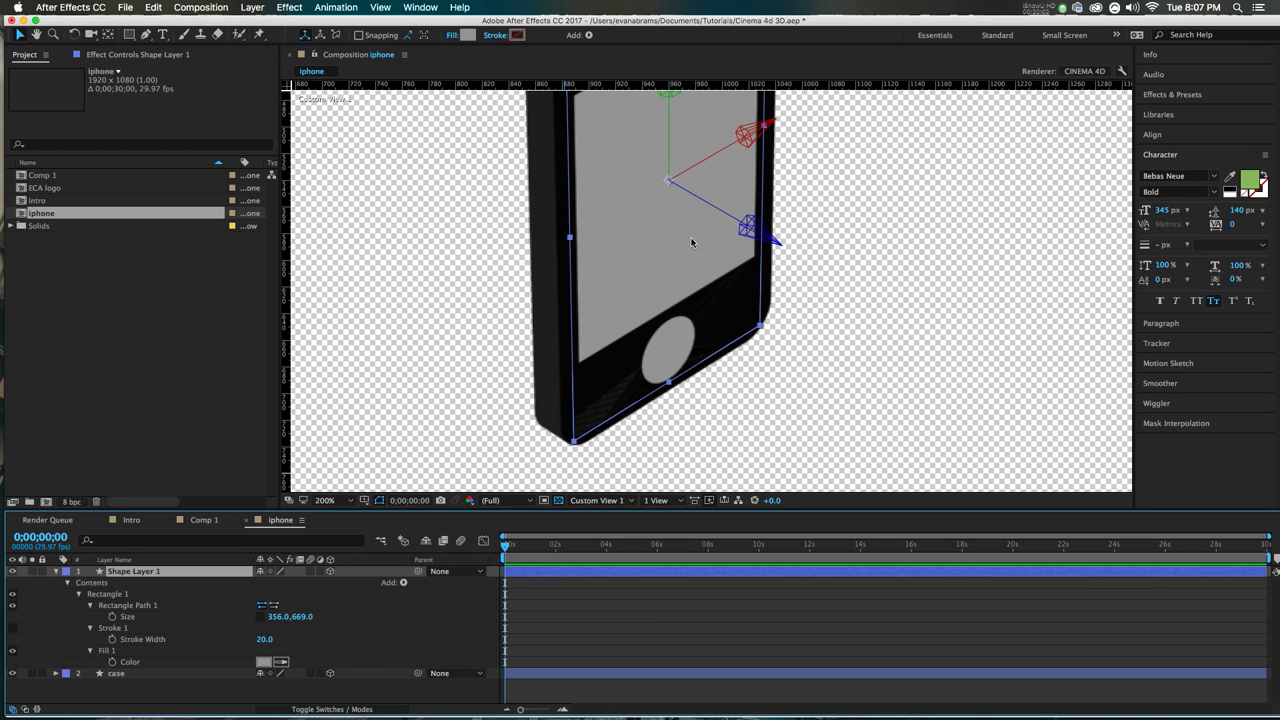
left_click_drag(745, 228, 720, 224)
key("p")
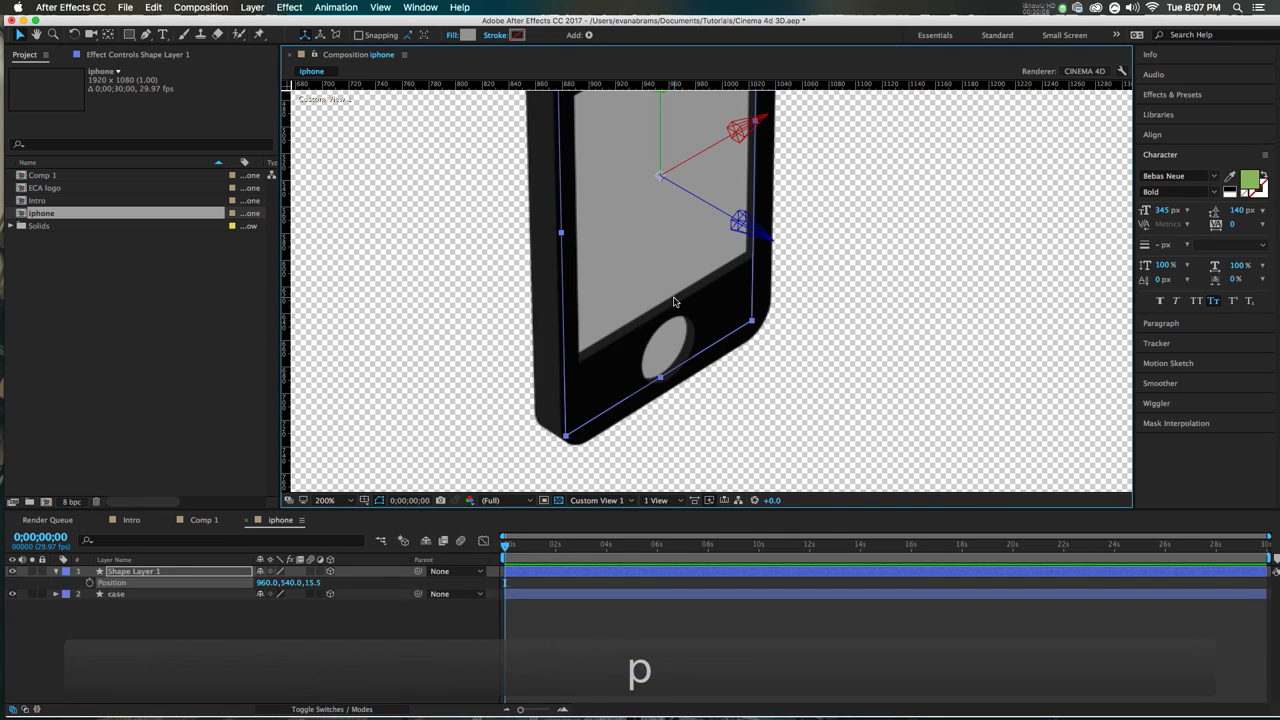
type("20")
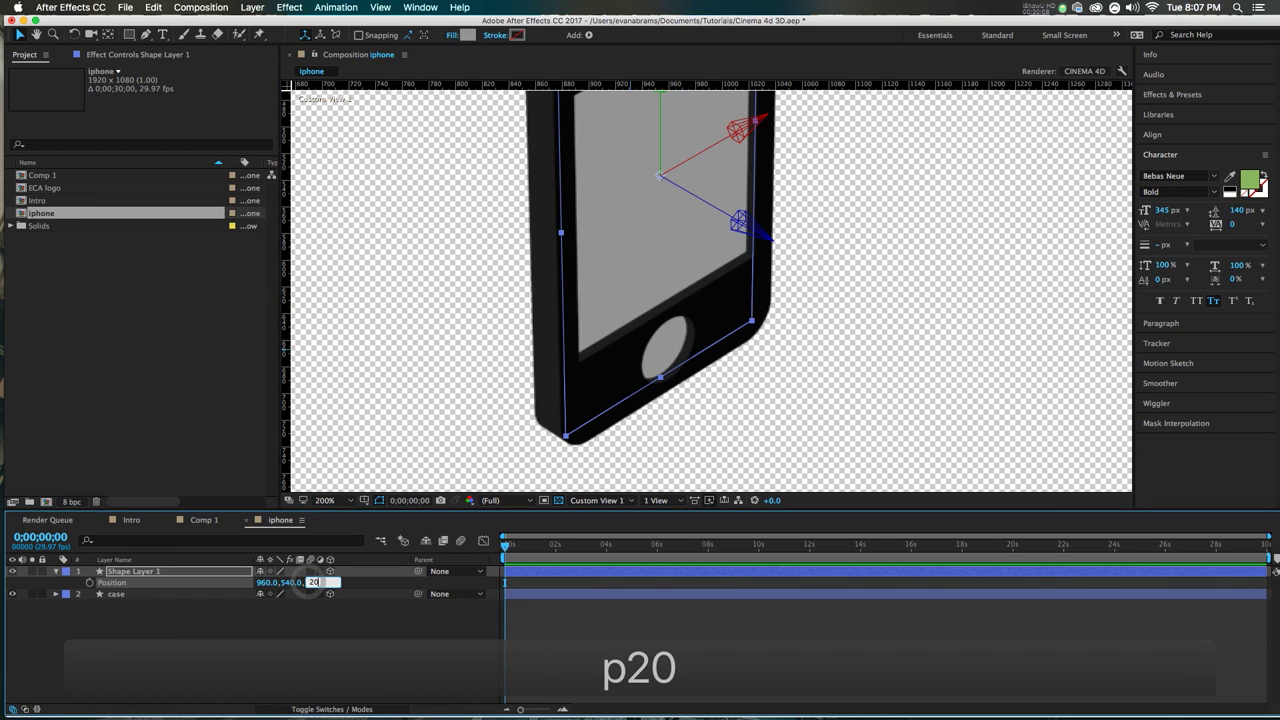
key("Return")
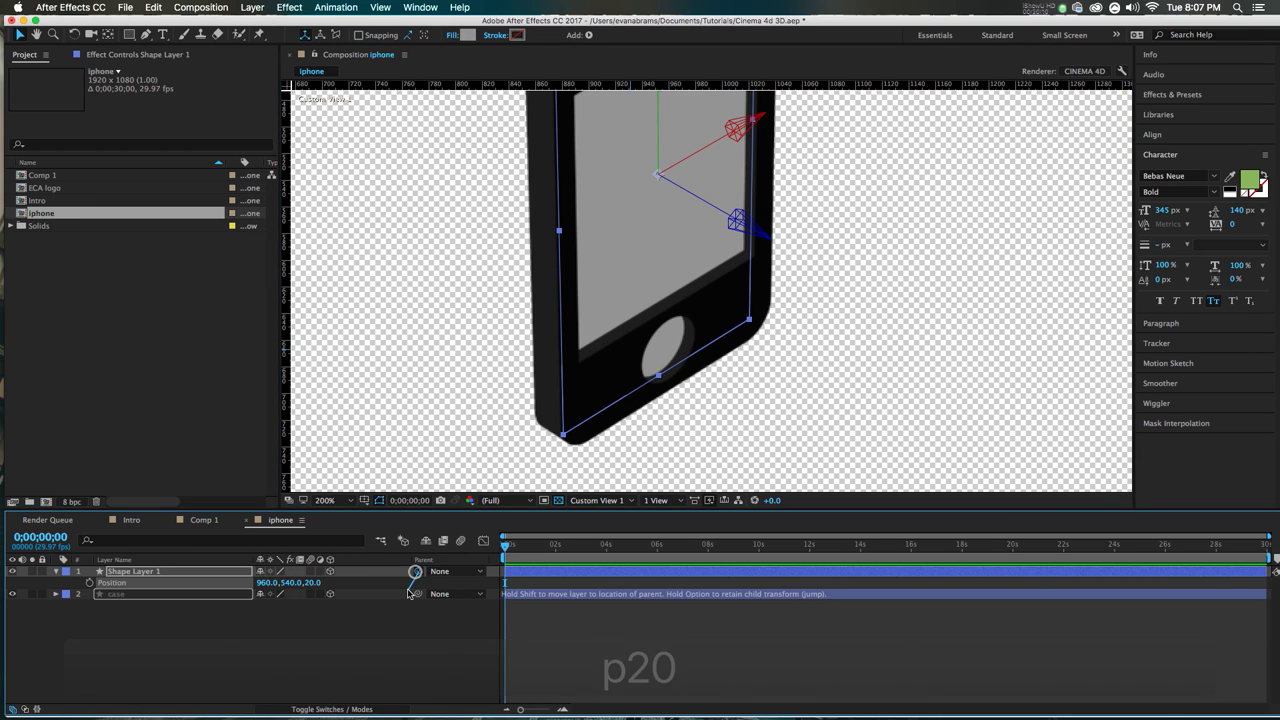
left_click_drag(415, 576, 116, 594)
scroll(690, 380, "down", 2)
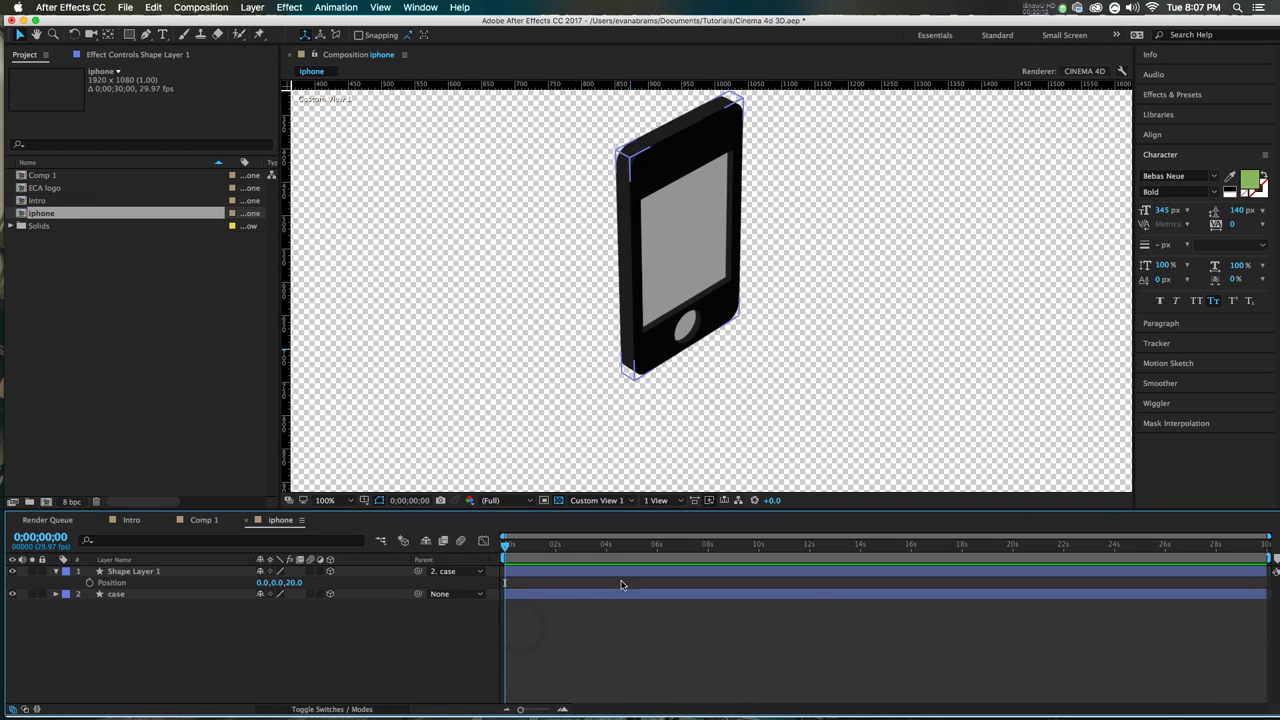
Step: Switch the viewer to Active Camera and turn the phone case around its vertical axis
left_click(596, 500)
left_click(601, 512)
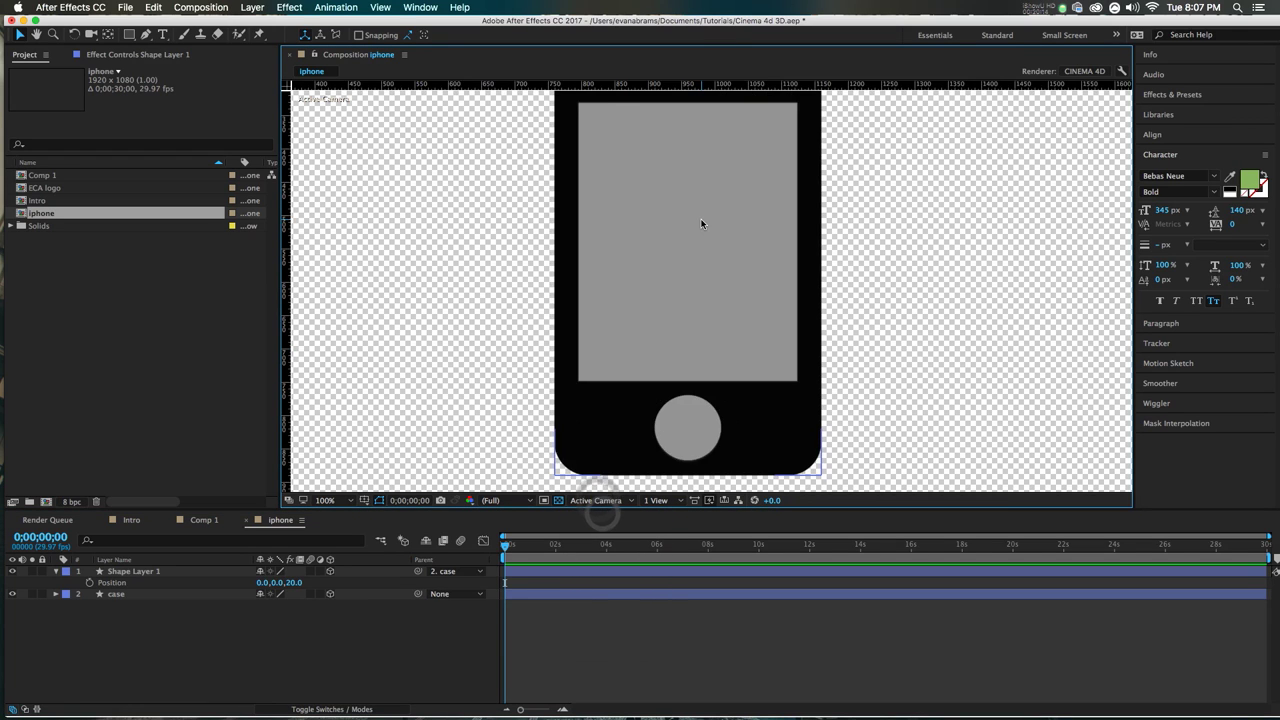
scroll(707, 175, "down", 2)
left_click(702, 132)
key("w")
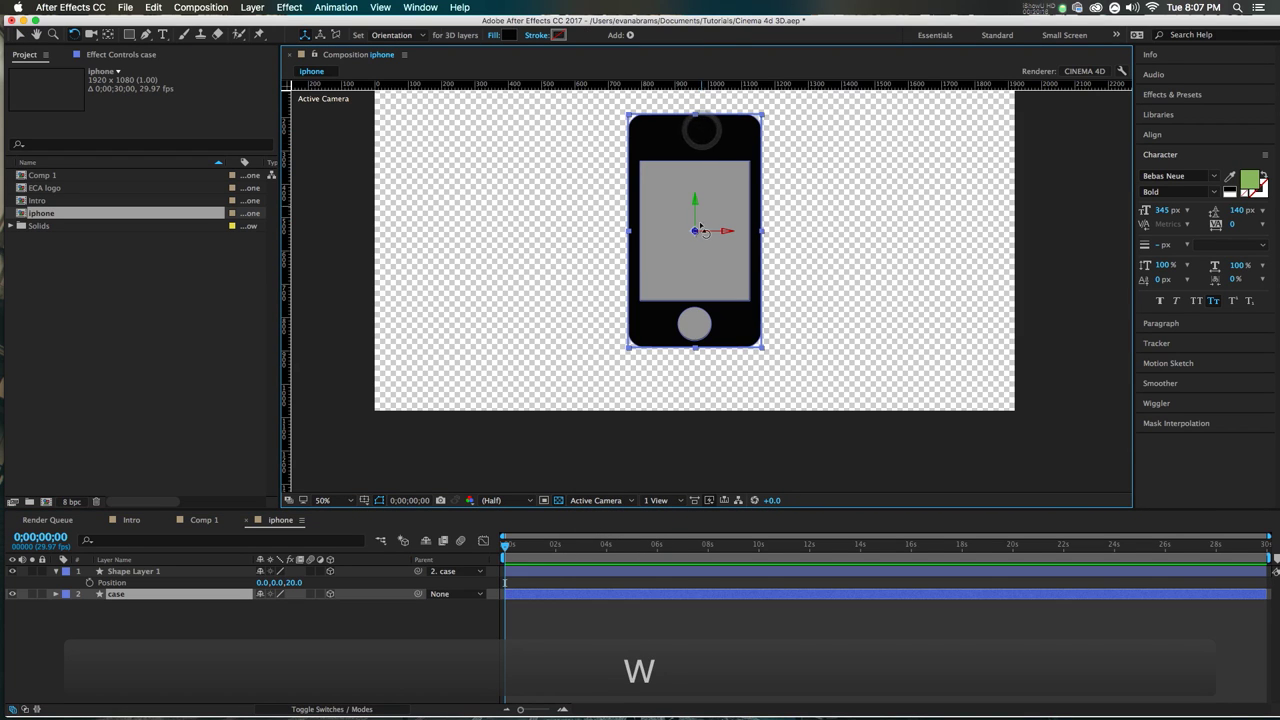
key("F9")
left_click_drag(700, 300, 787, 656)
Step: Tilt the phone case diagonally in 3D, undoing a trial rotation of the gray screen layer
left_click(689, 217)
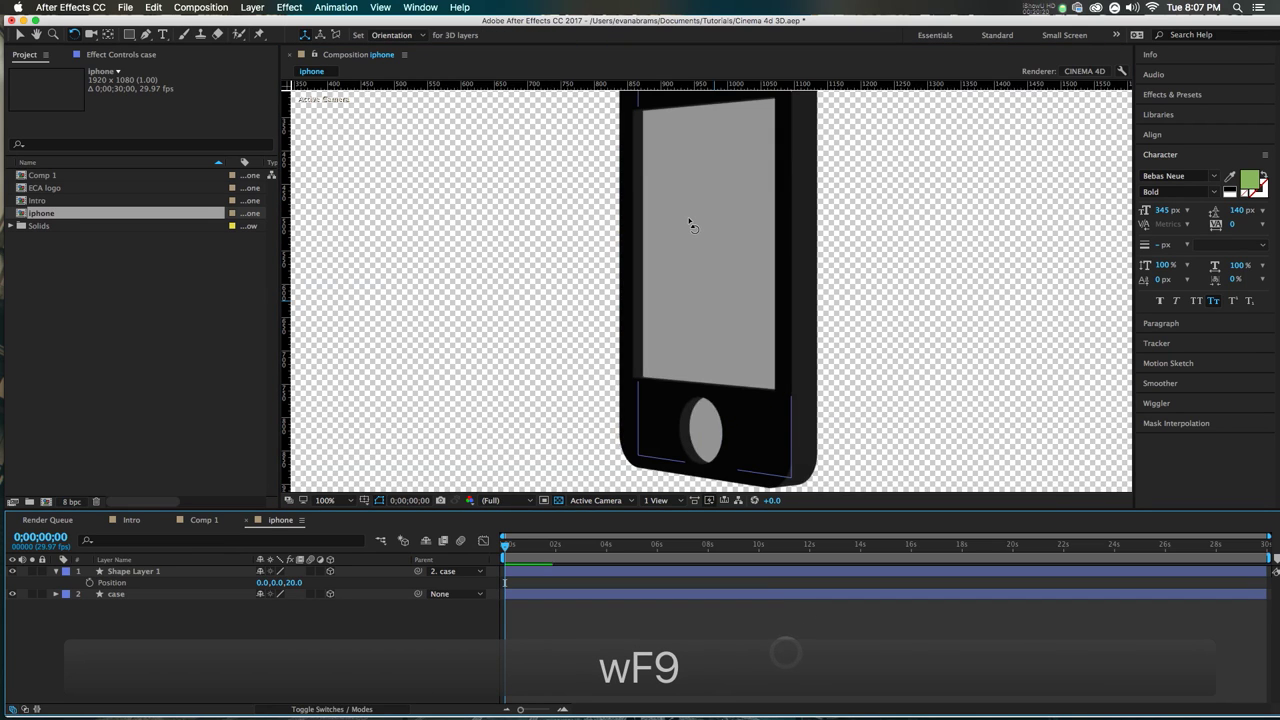
mouse_move(697, 229)
left_mouse_down()
mouse_move(750, 212)
mouse_move(716, 222)
left_mouse_up()
key("super+z")
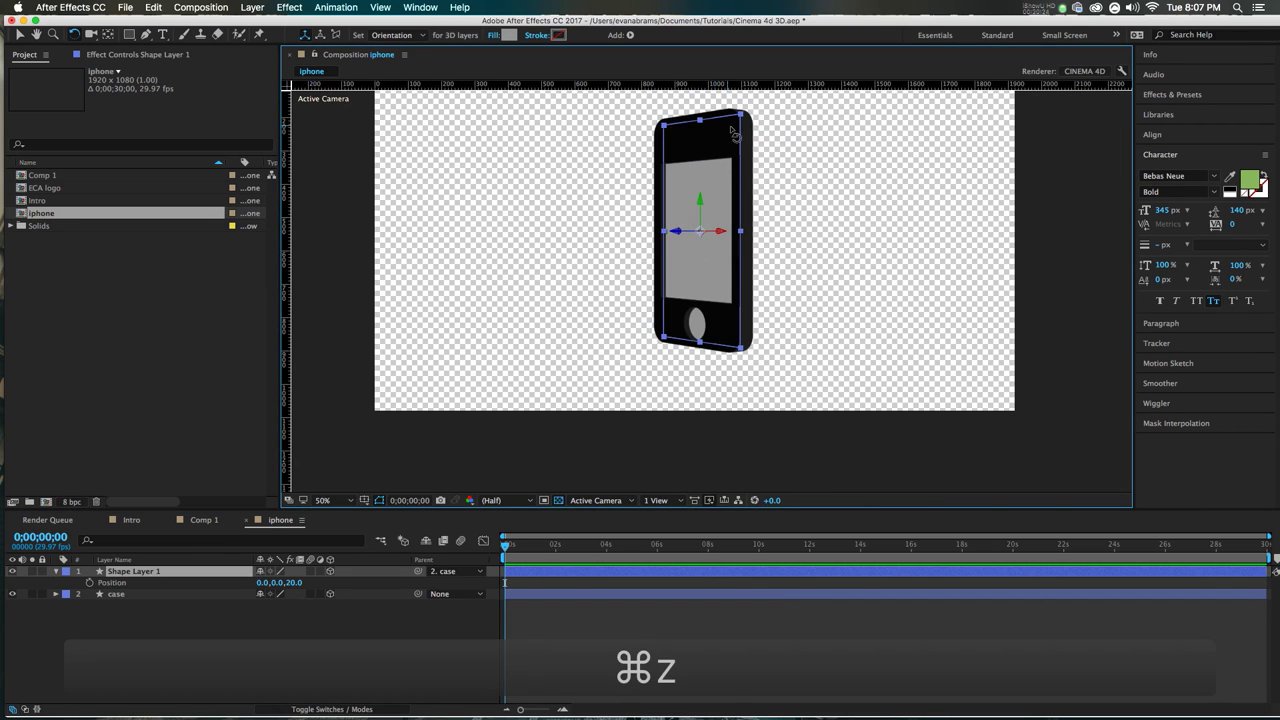
left_click(740, 130)
left_click_drag(745, 130, 790, 200)
left_click(845, 658)
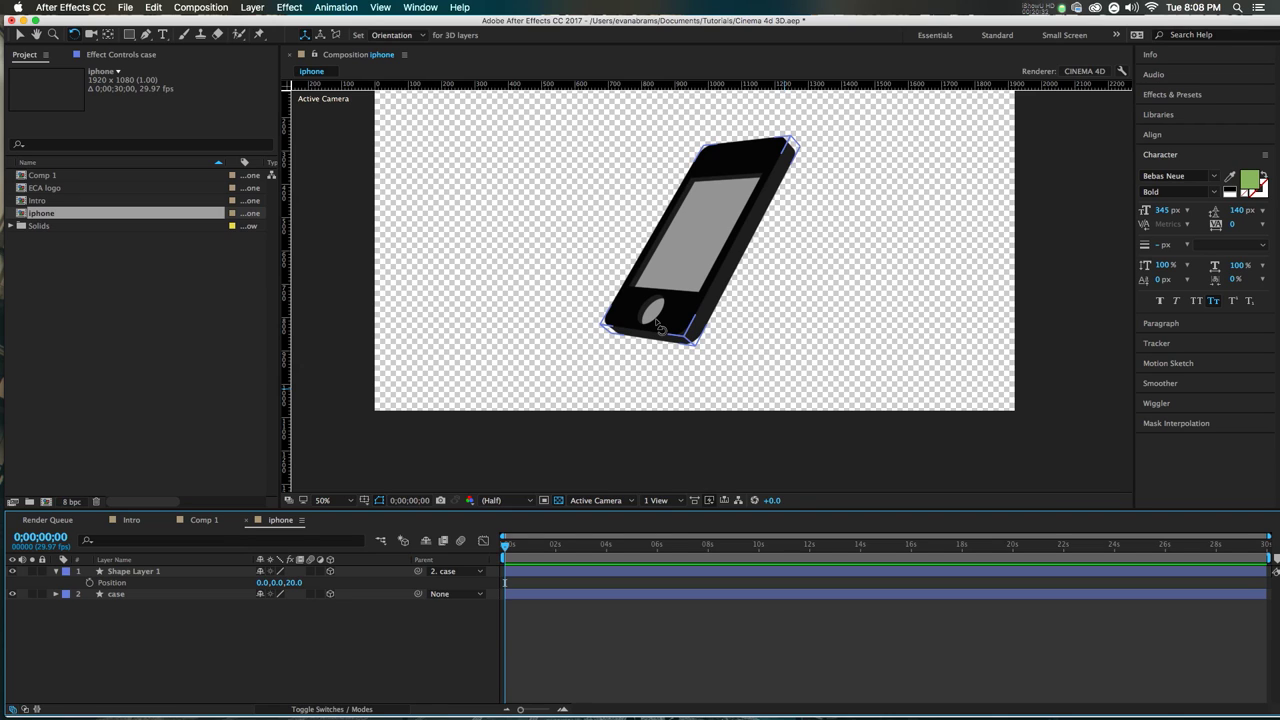
Step: Show the Mode and TrkMat columns, undo another screen rotation, and deselect to check the render
left_click(678, 229)
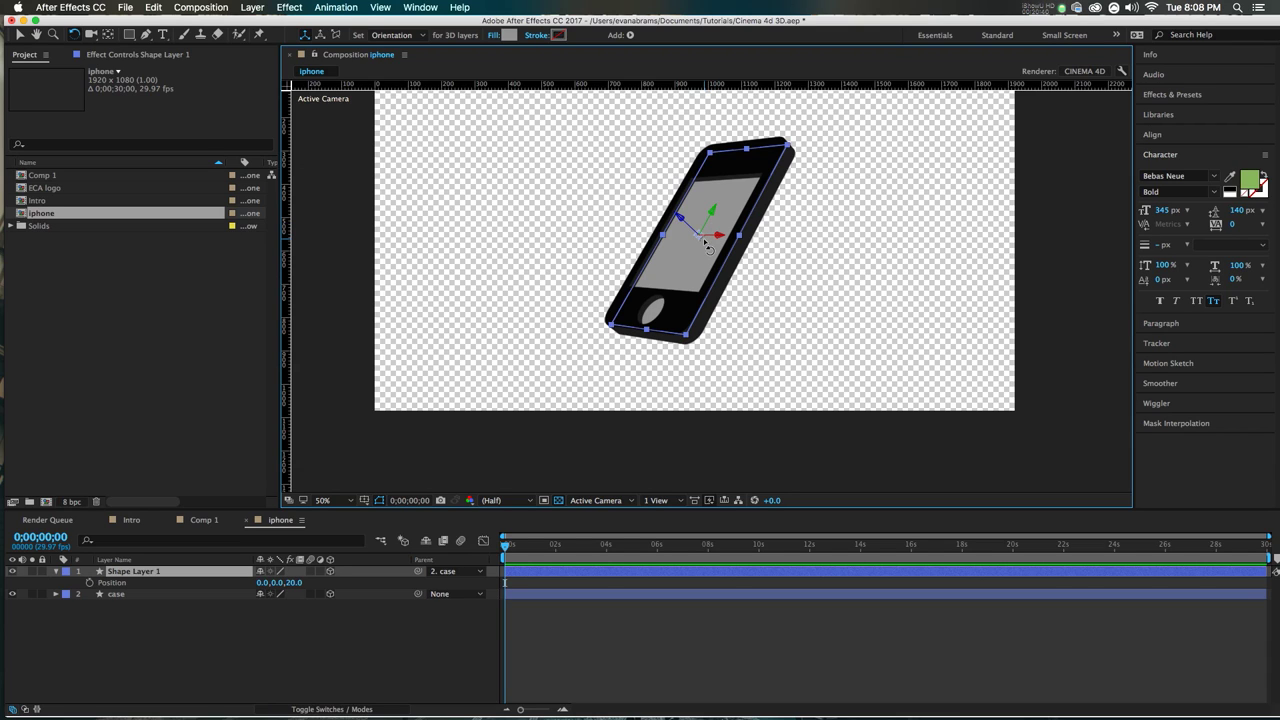
left_click(329, 706)
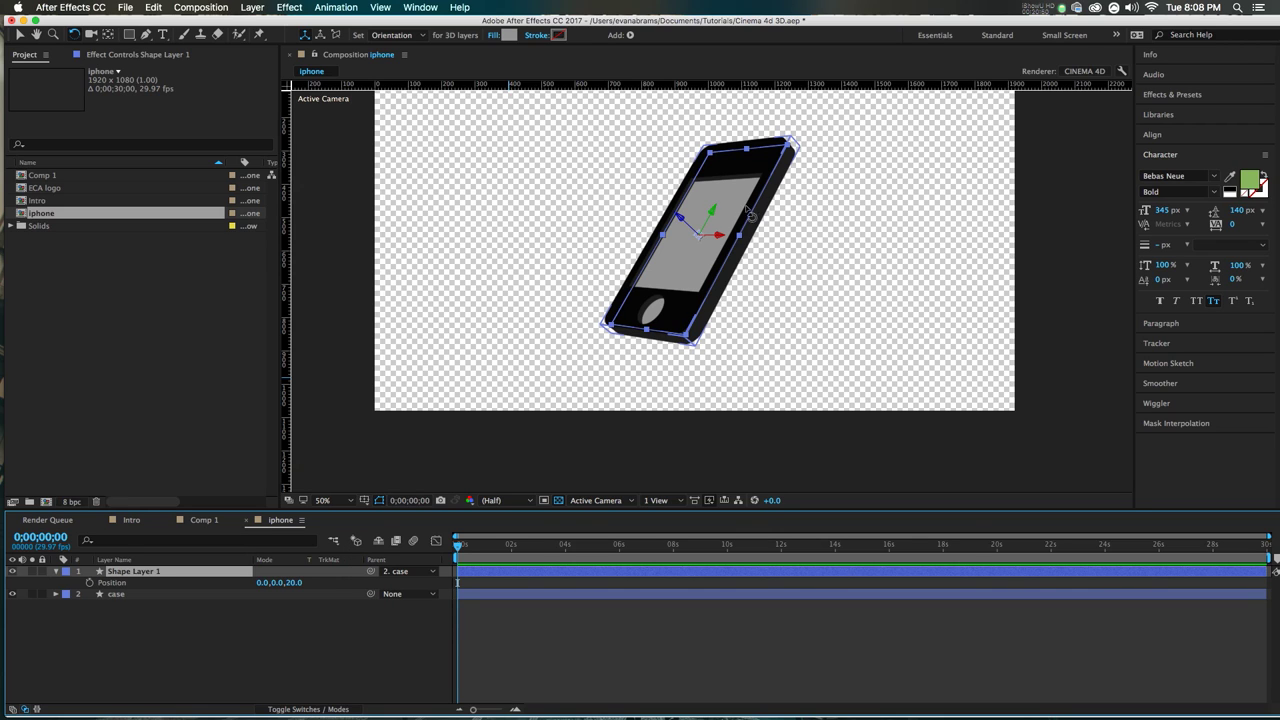
left_click(711, 213)
left_click_drag(711, 213, 745, 216)
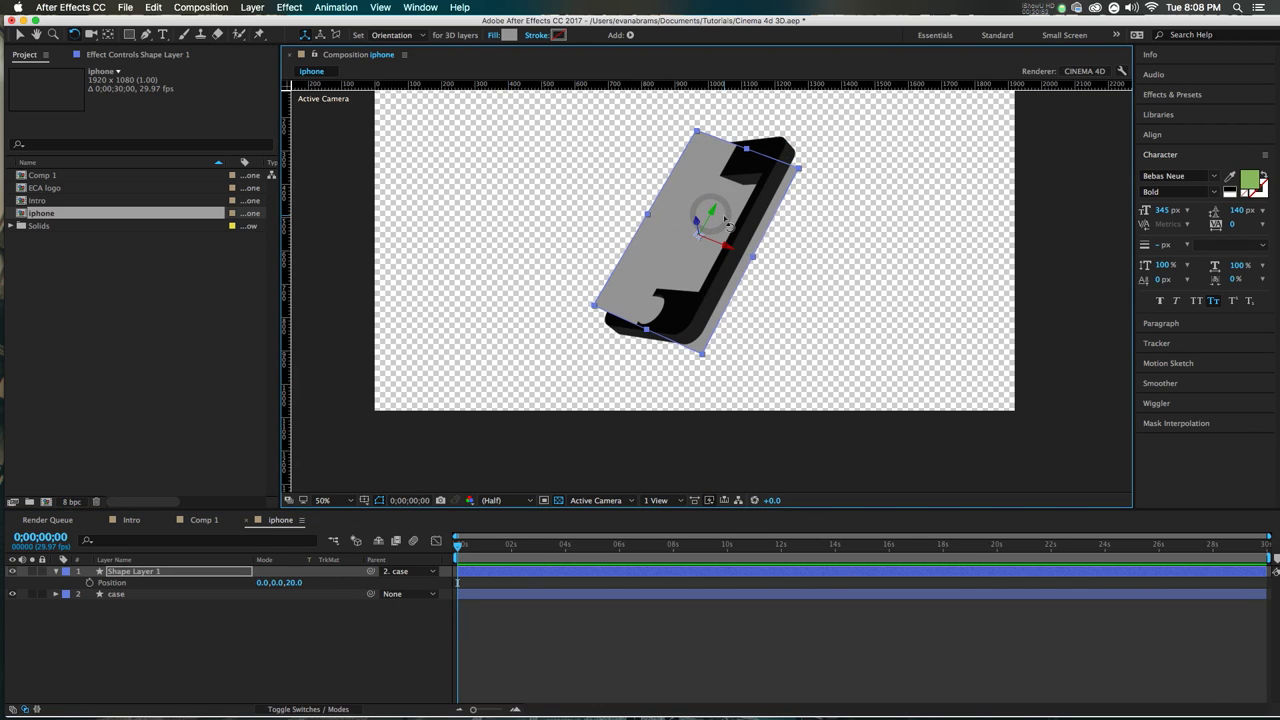
key("super+z")
left_click(297, 595)
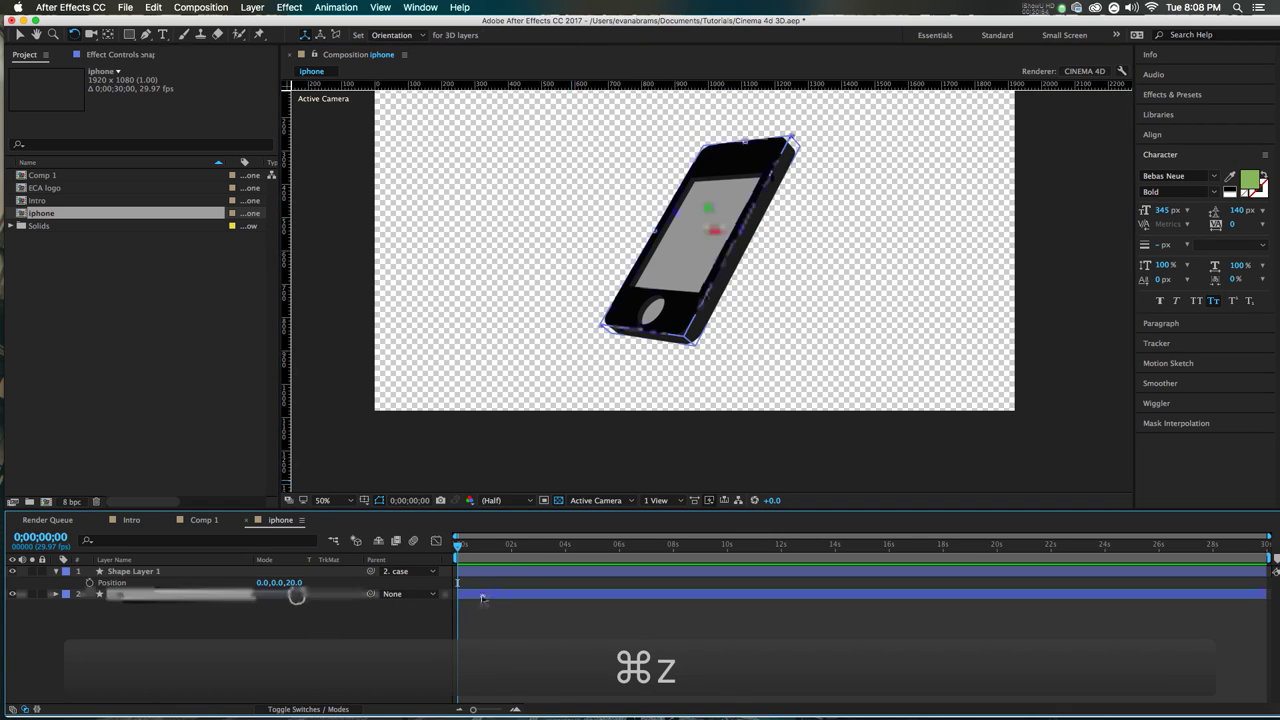
left_click(481, 595)
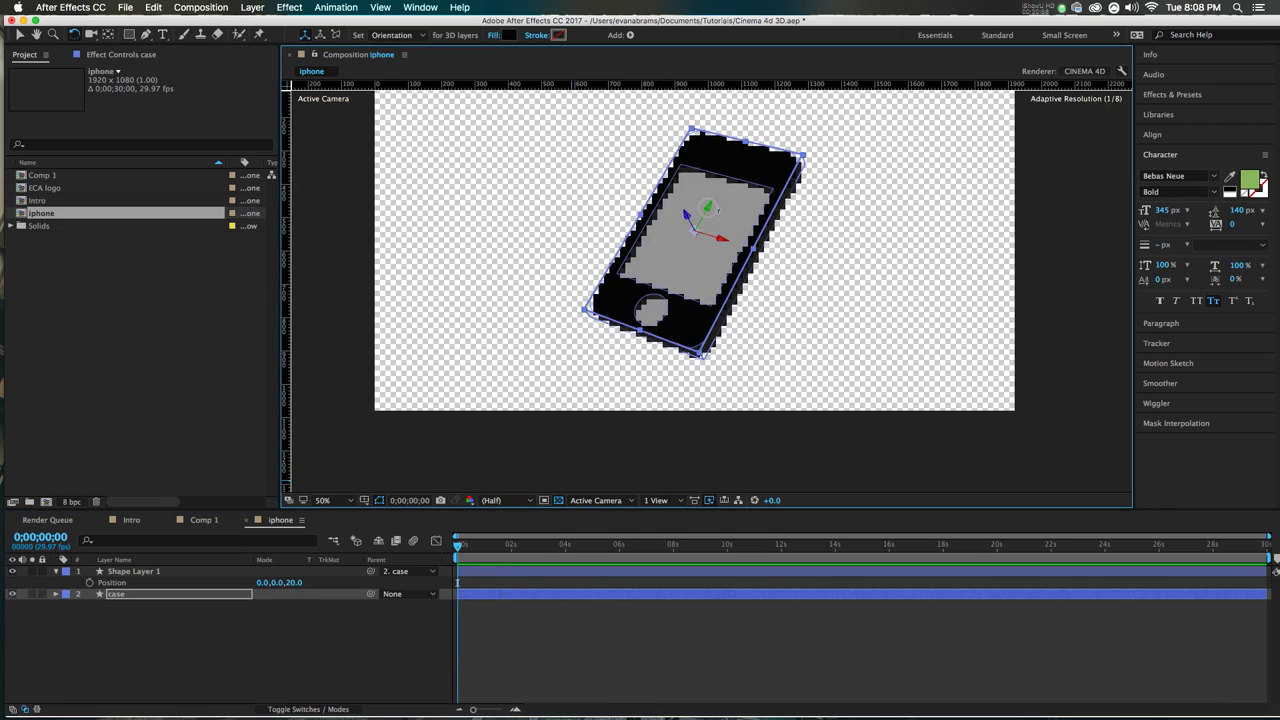
left_click(773, 668)
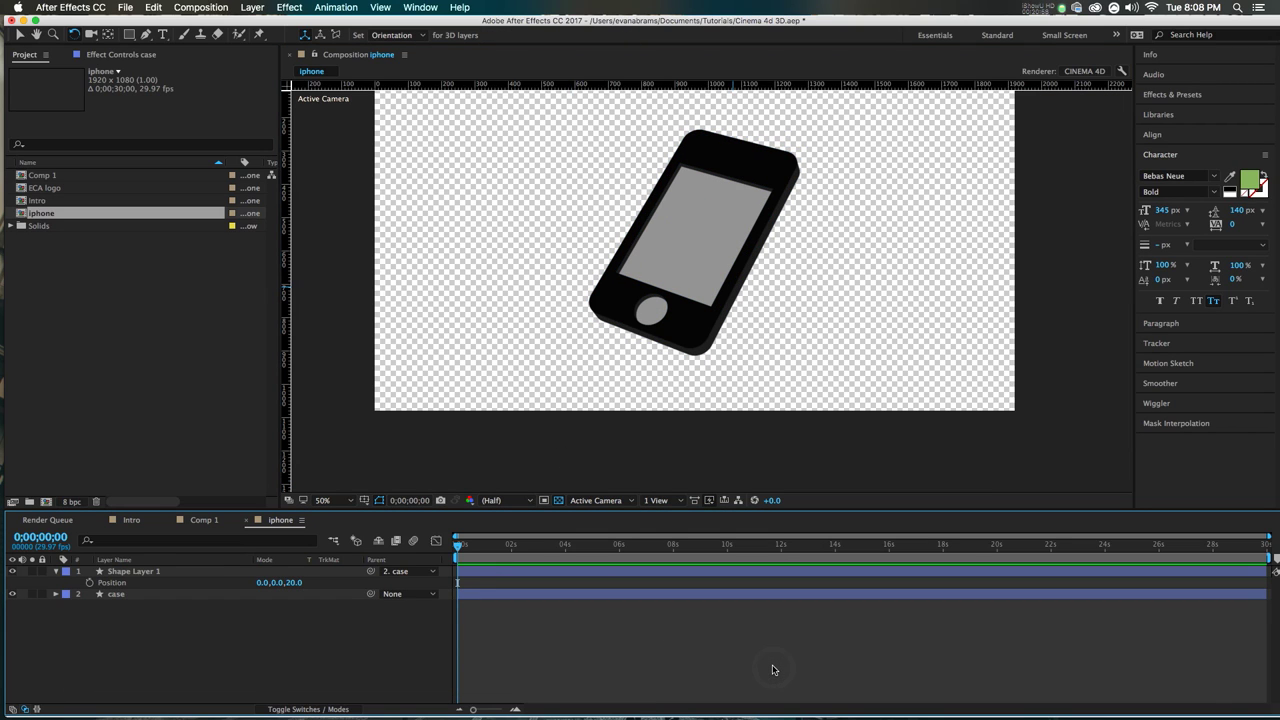